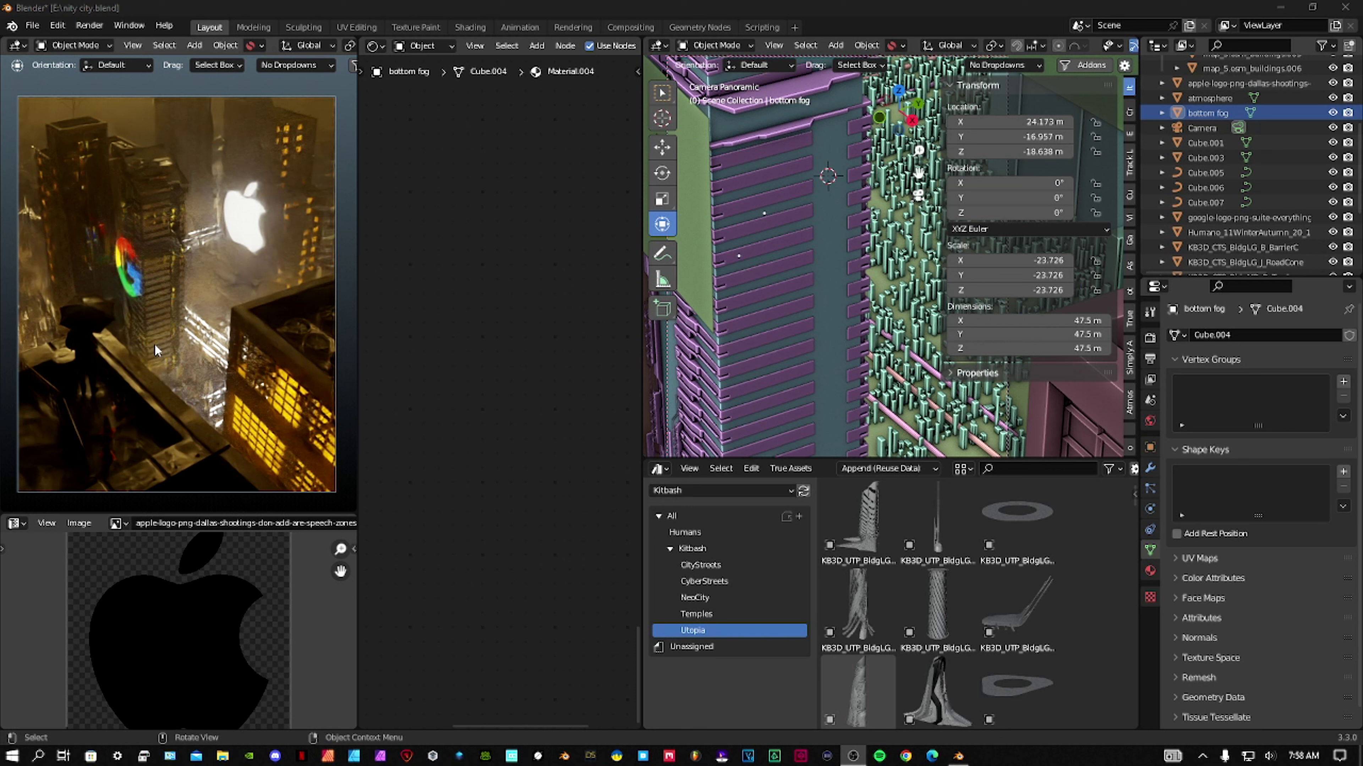
Look over the dense field of imported city buildings in the rendered view from several angles
middle_drag(154, 350, 268, 344)
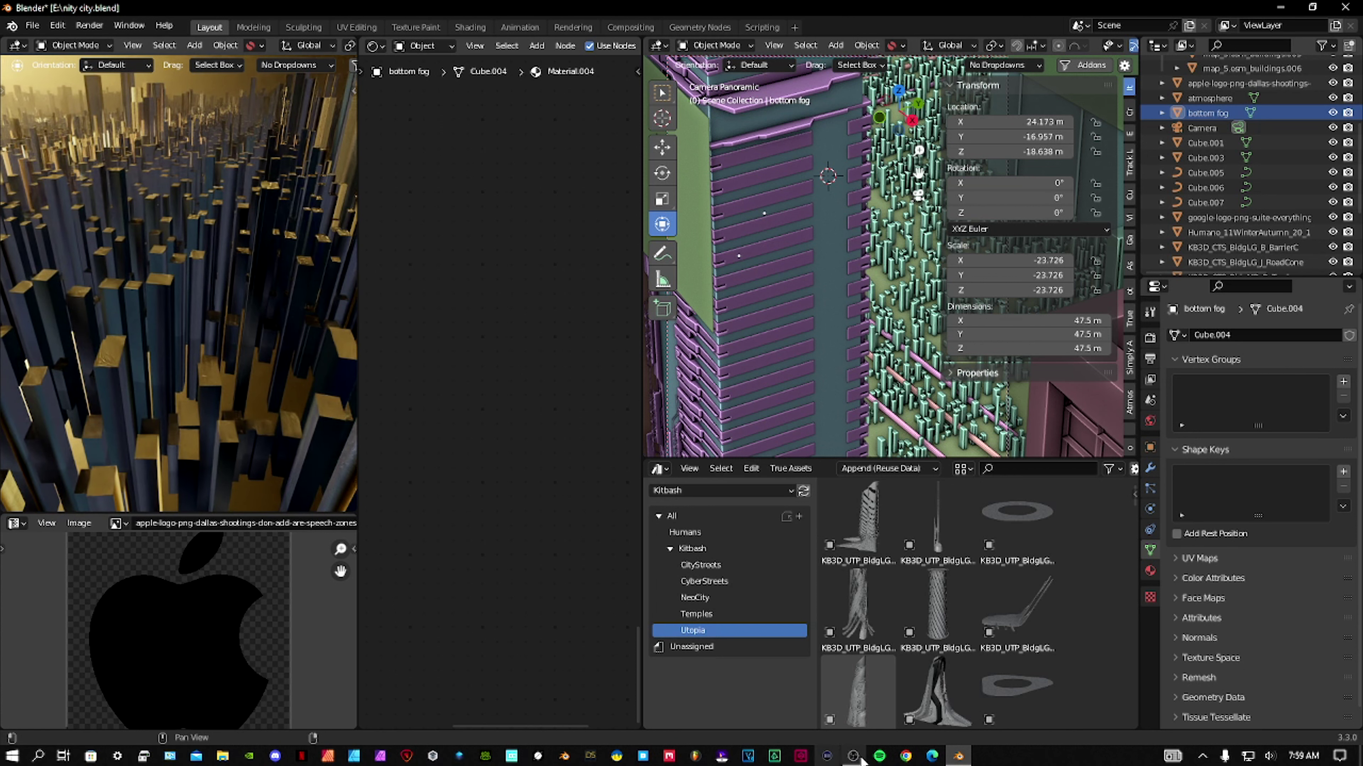
click(905, 757)
click(595, 461)
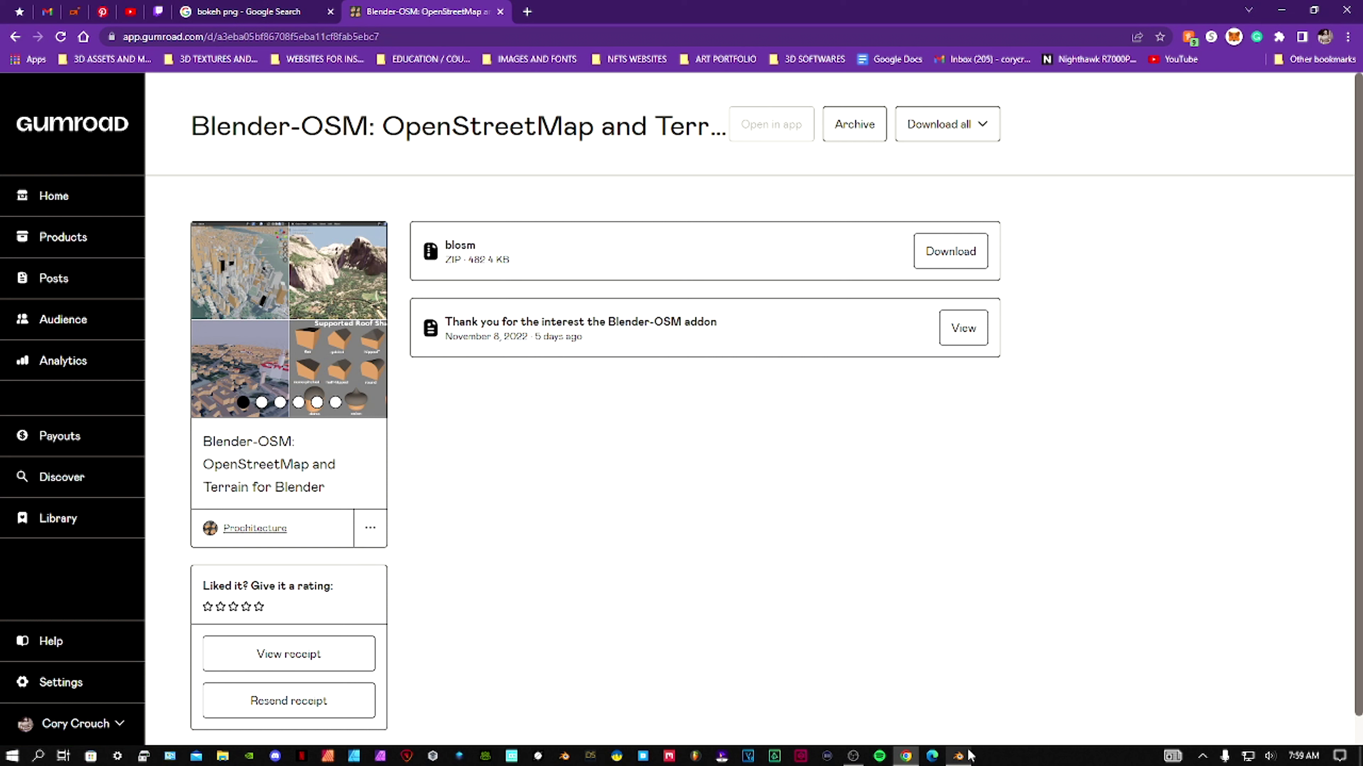
click(958, 757)
middle_drag(163, 291, 121, 385)
scroll(162, 299, down, 3)
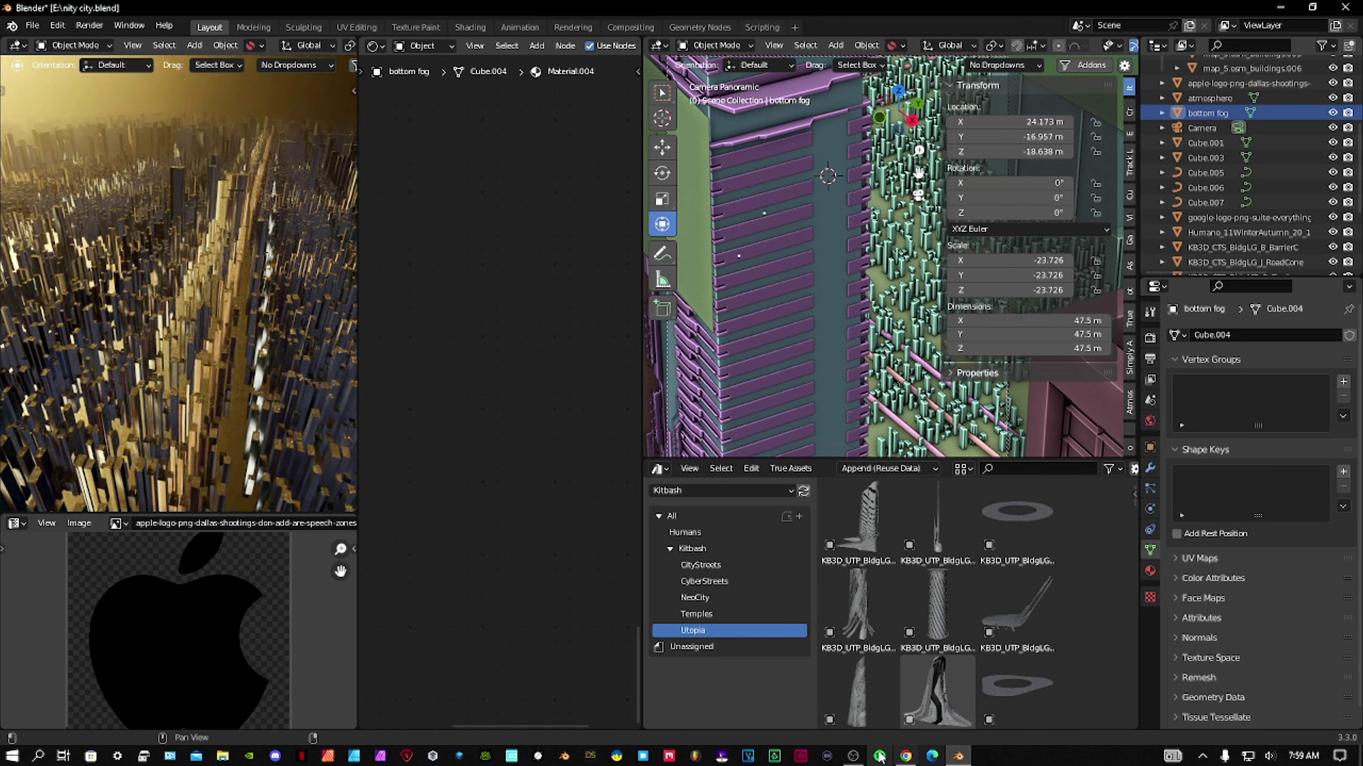
Switch to Chrome and open the Prochitecture store page from the Blender-OSM add-on listing
click(905, 757)
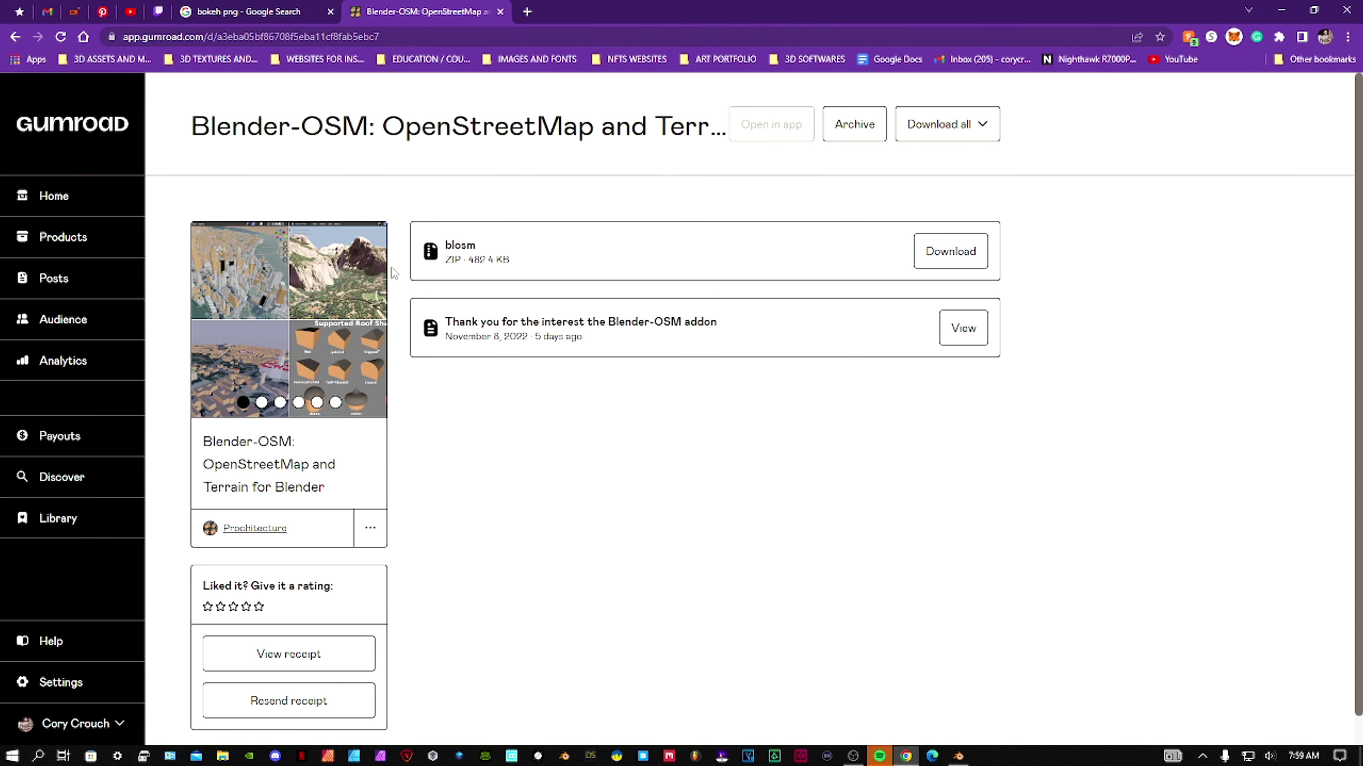
mouse_move(370, 319)
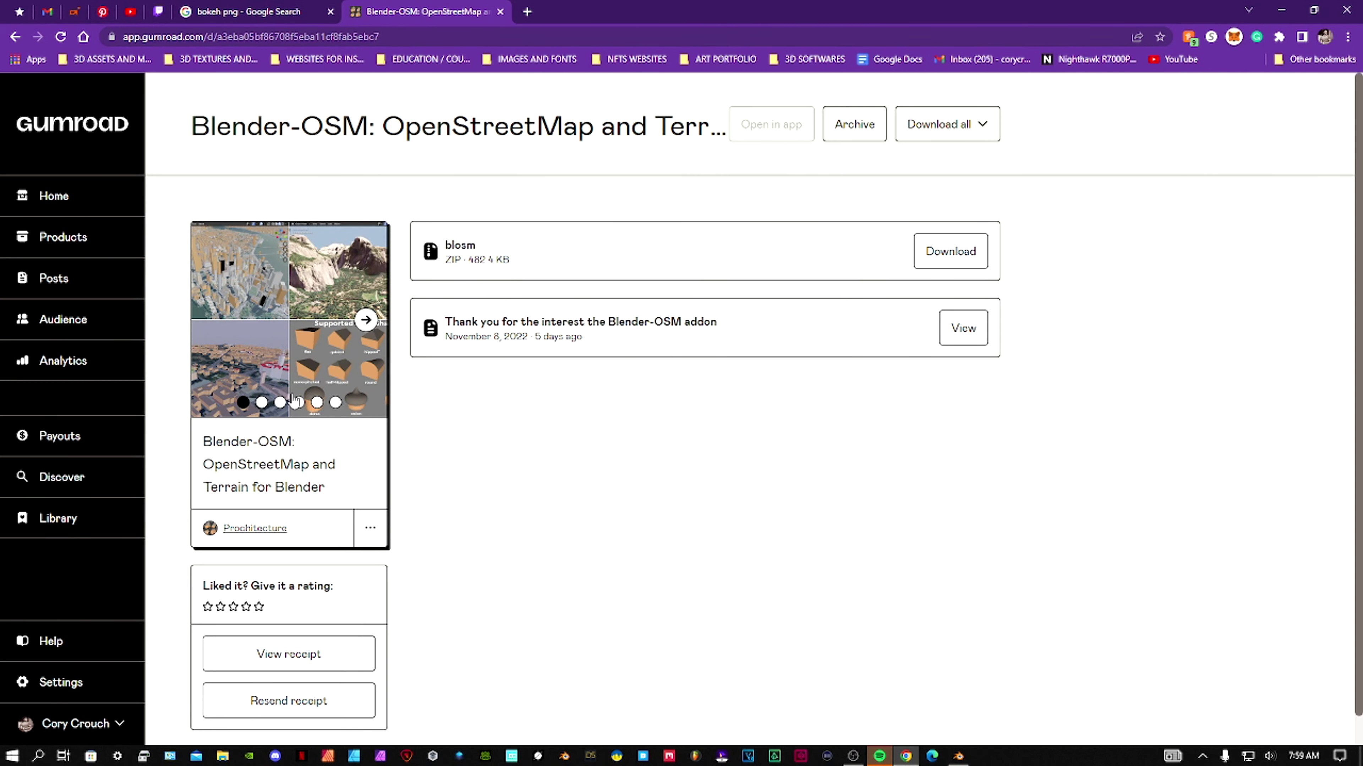
click(369, 321)
click(263, 528)
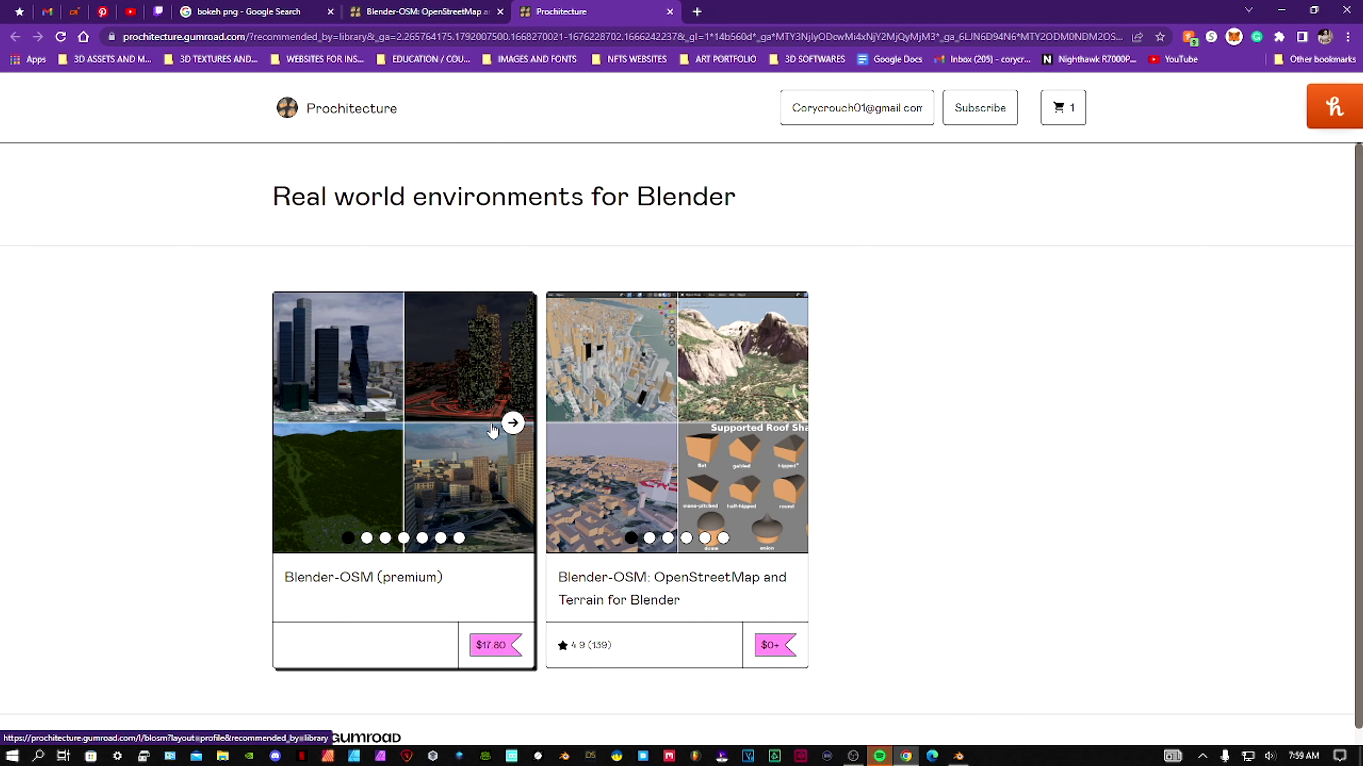
Open the Blender-OSM (premium) product page and read its feature list and licence options
click(492, 429)
scroll(461, 446, down, 6)
scroll(412, 421, up, 1)
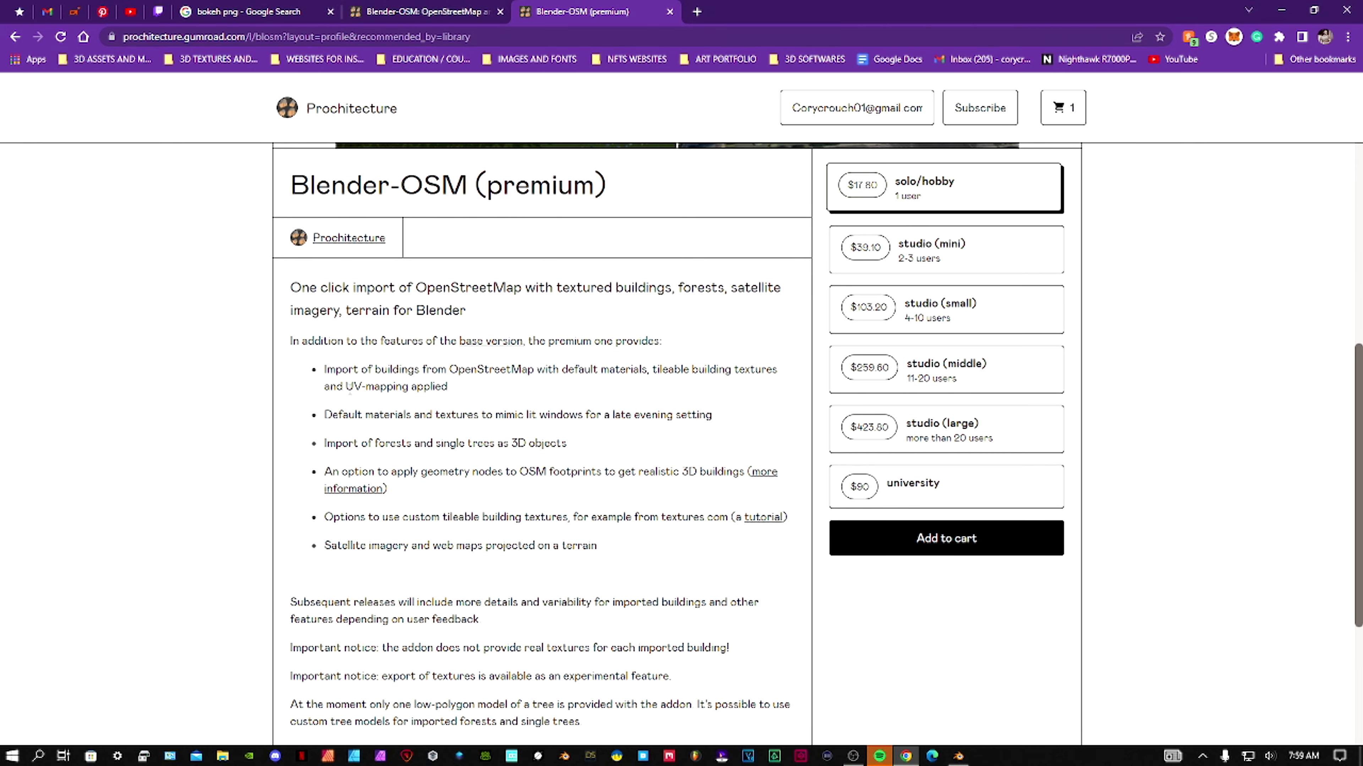
scroll(488, 400, up, 6)
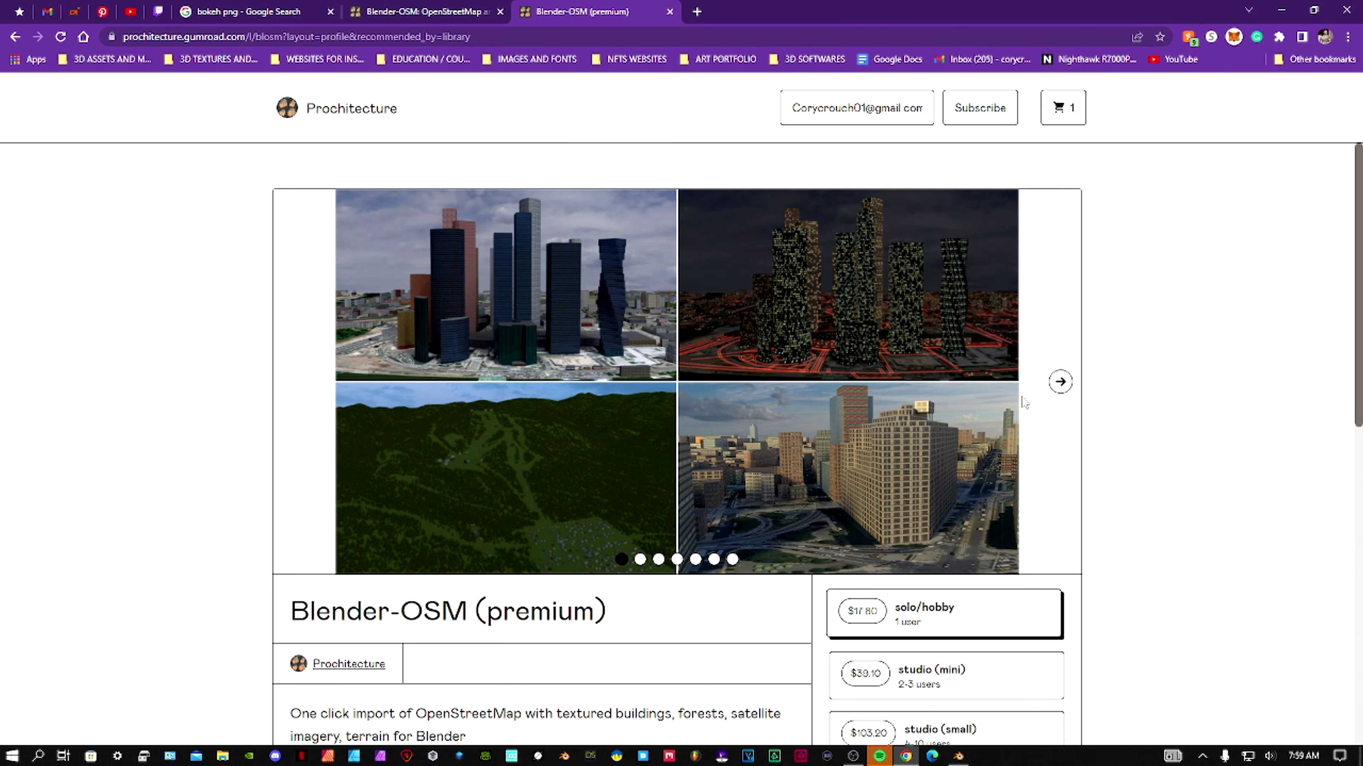
Browse the premium add-on's preview images of the textured and night-lit buildings, and close the product page
click(1061, 383)
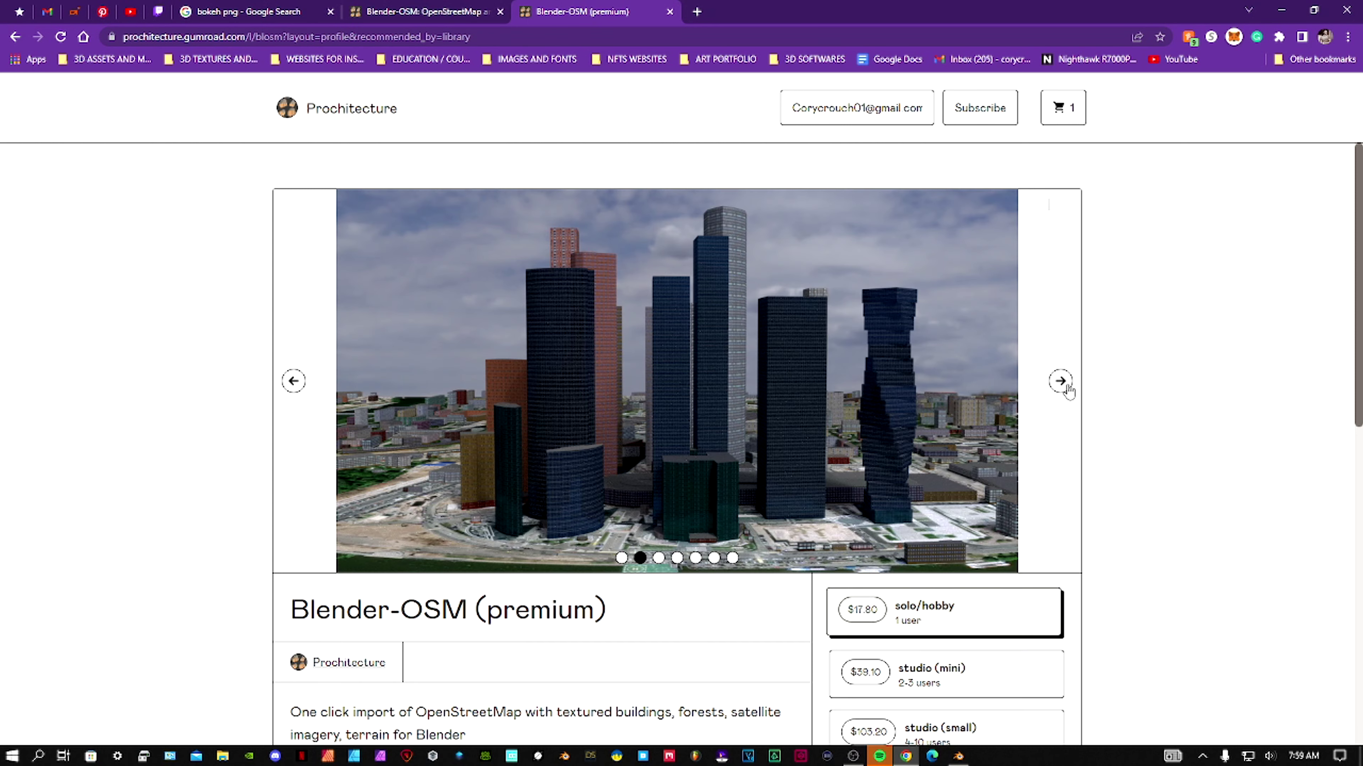
click(1058, 381)
click(1055, 387)
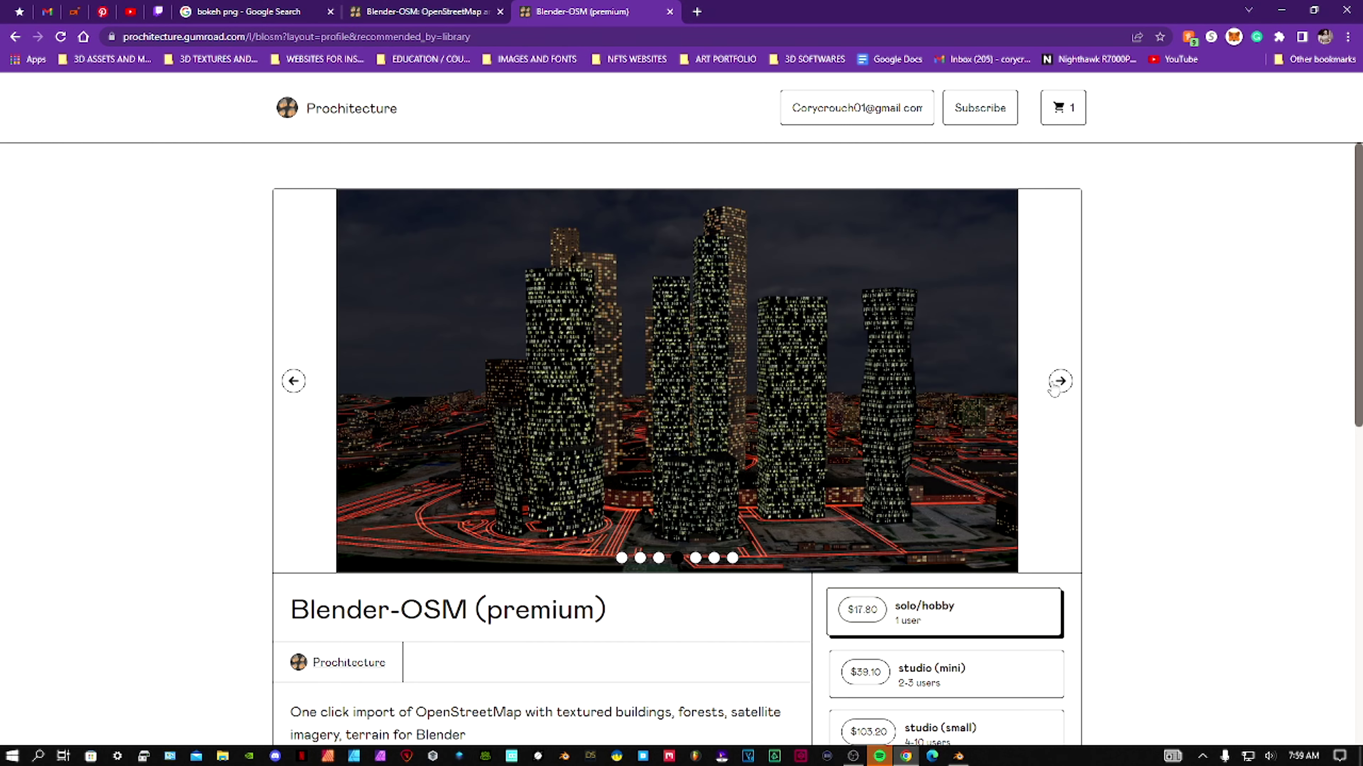
scroll(1054, 386, down, 6)
scroll(411, 365, up, 3)
scroll(411, 365, up, 4)
click(669, 11)
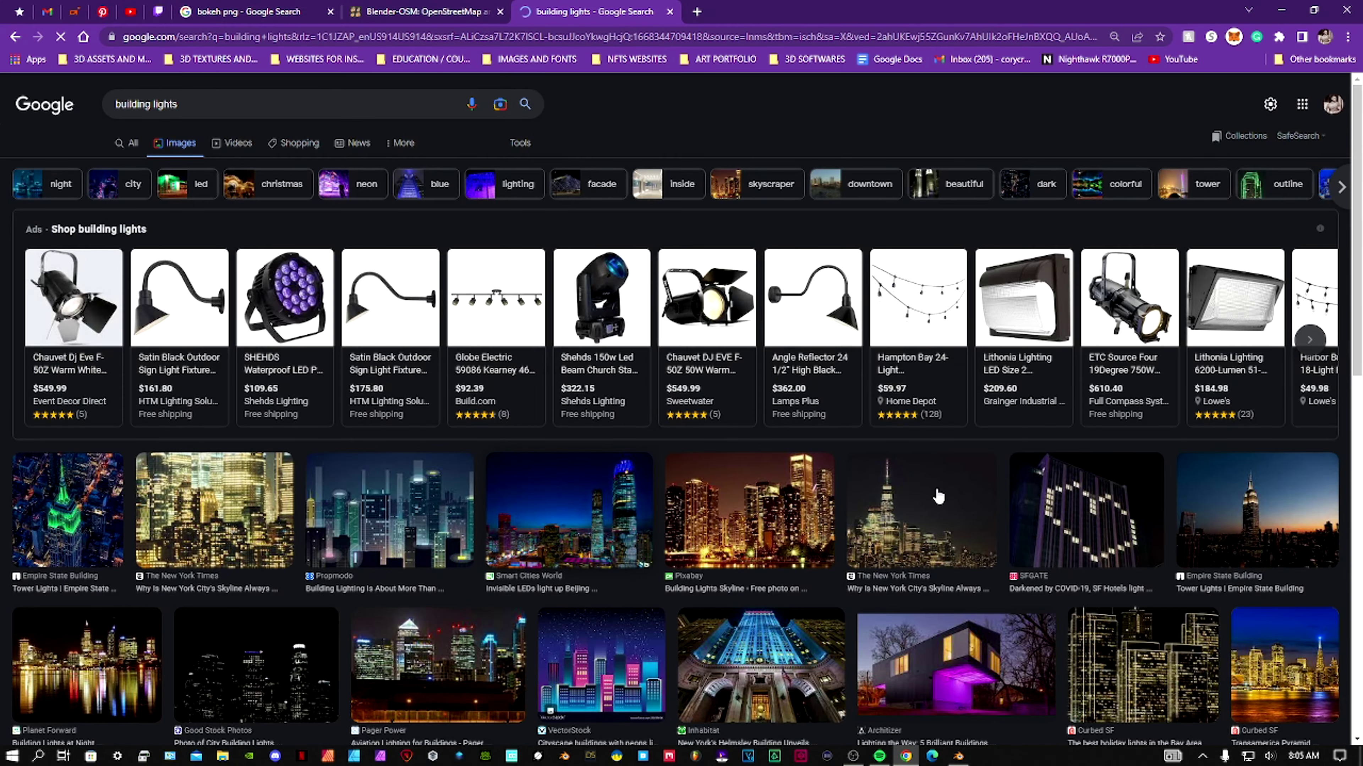
Browse the Google image results for "building lights" for lit-window facade textures
scroll(806, 487, down, 15)
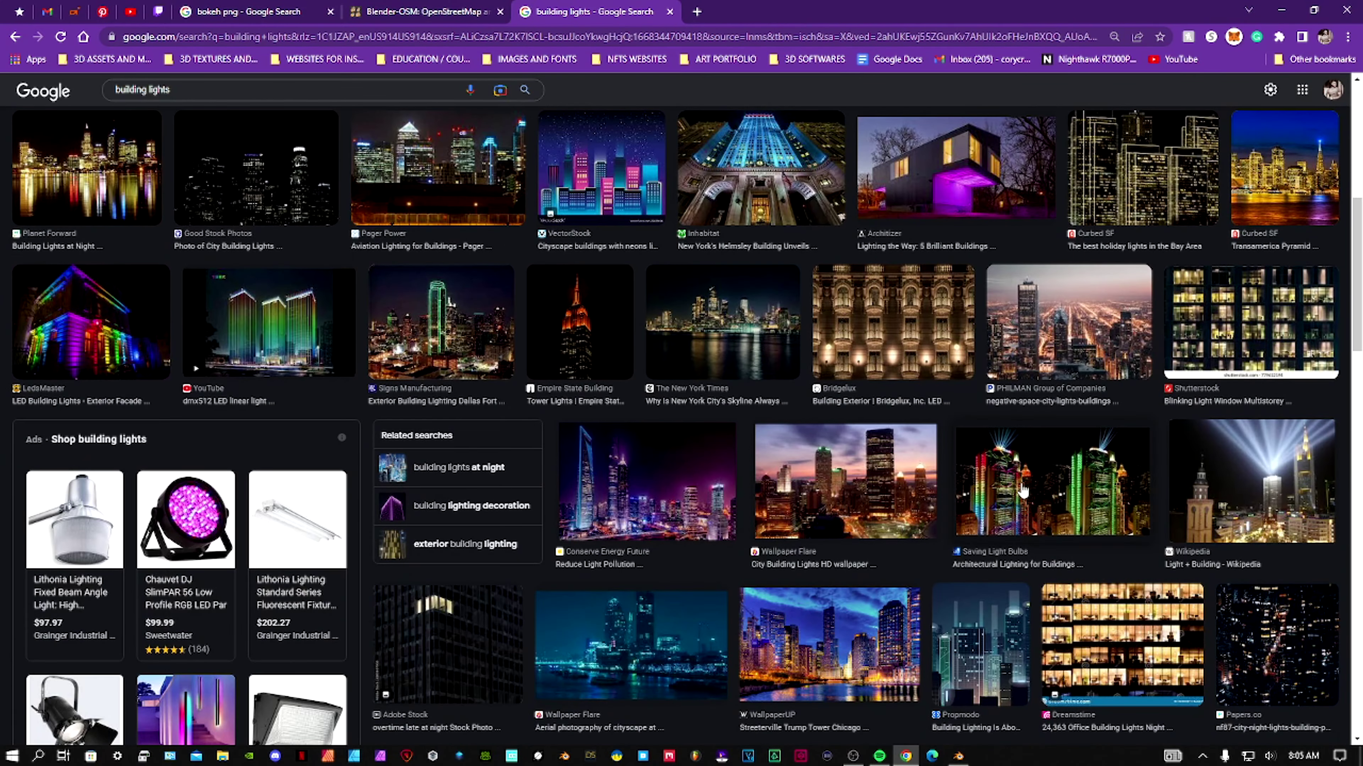
scroll(630, 486, down, 15)
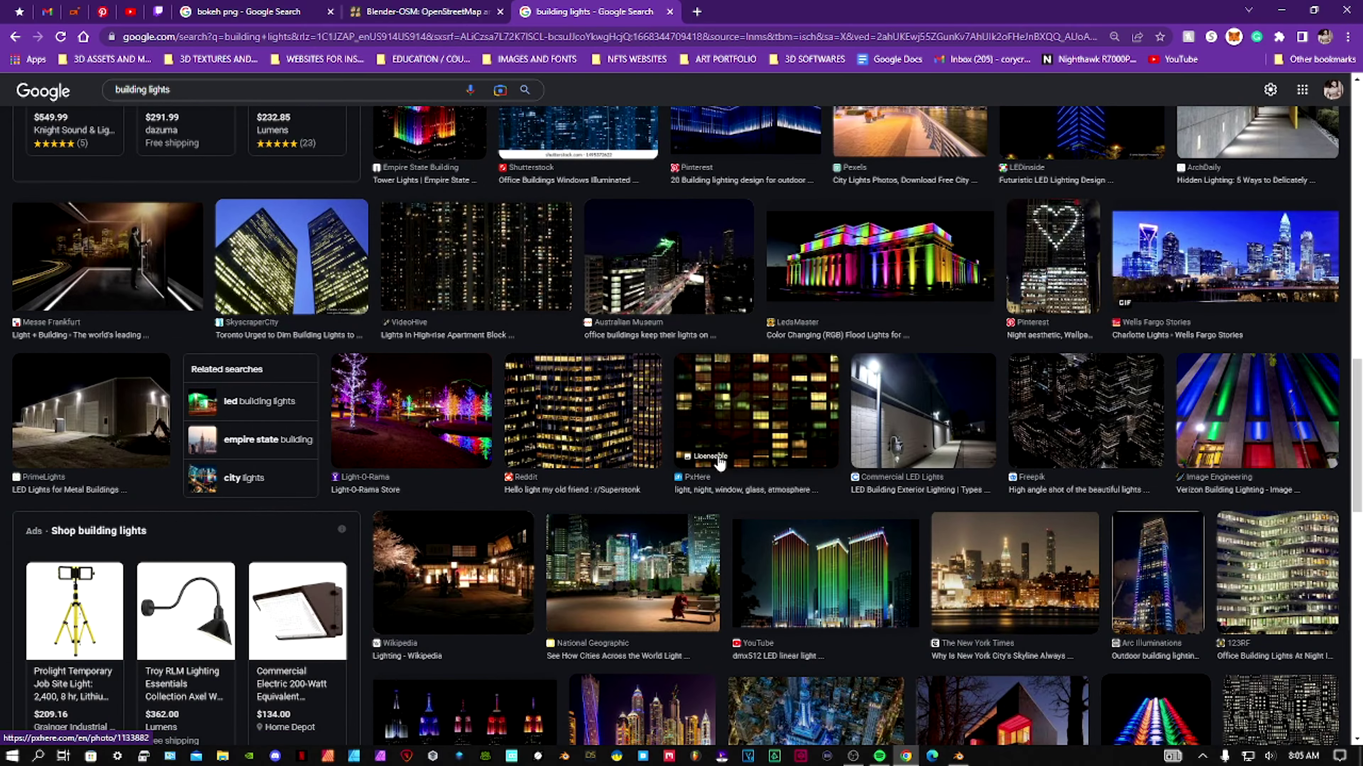
scroll(898, 473, down, 15)
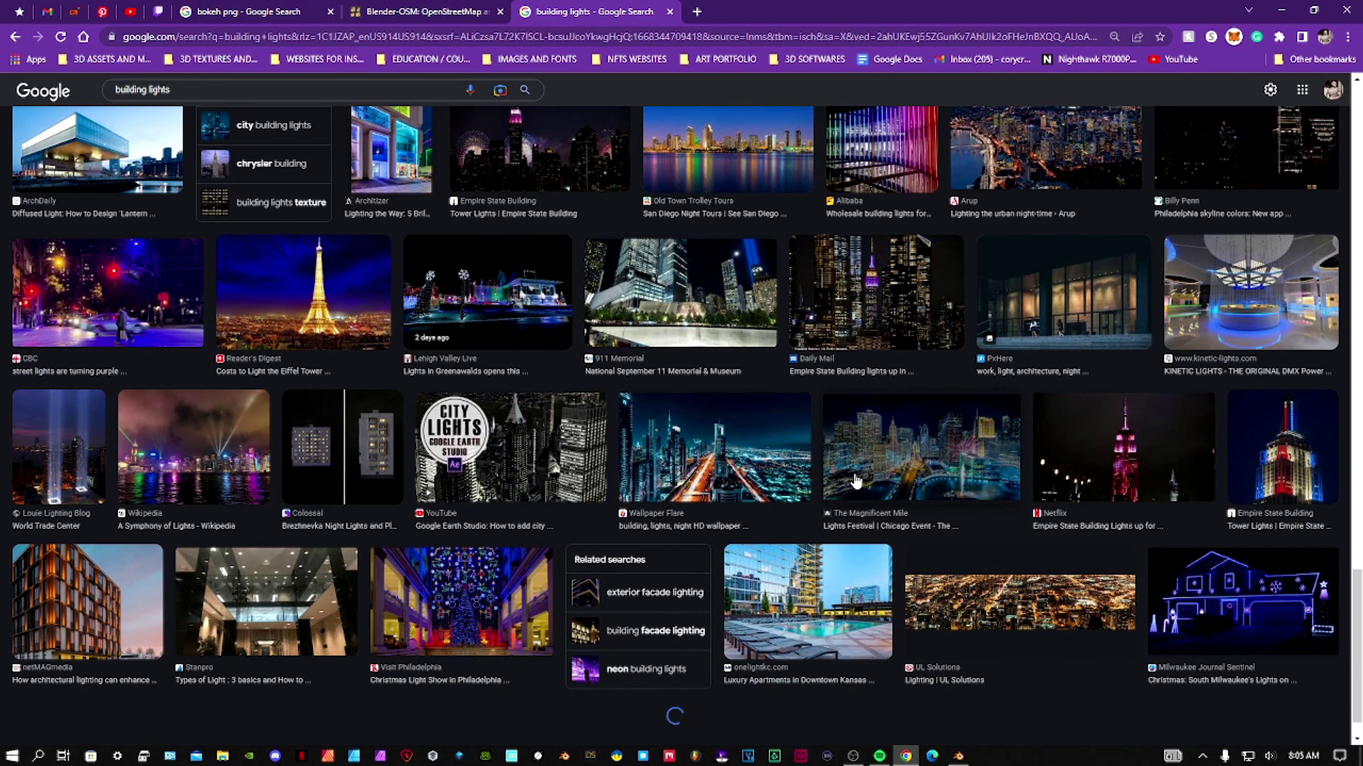
scroll(690, 530, down, 10)
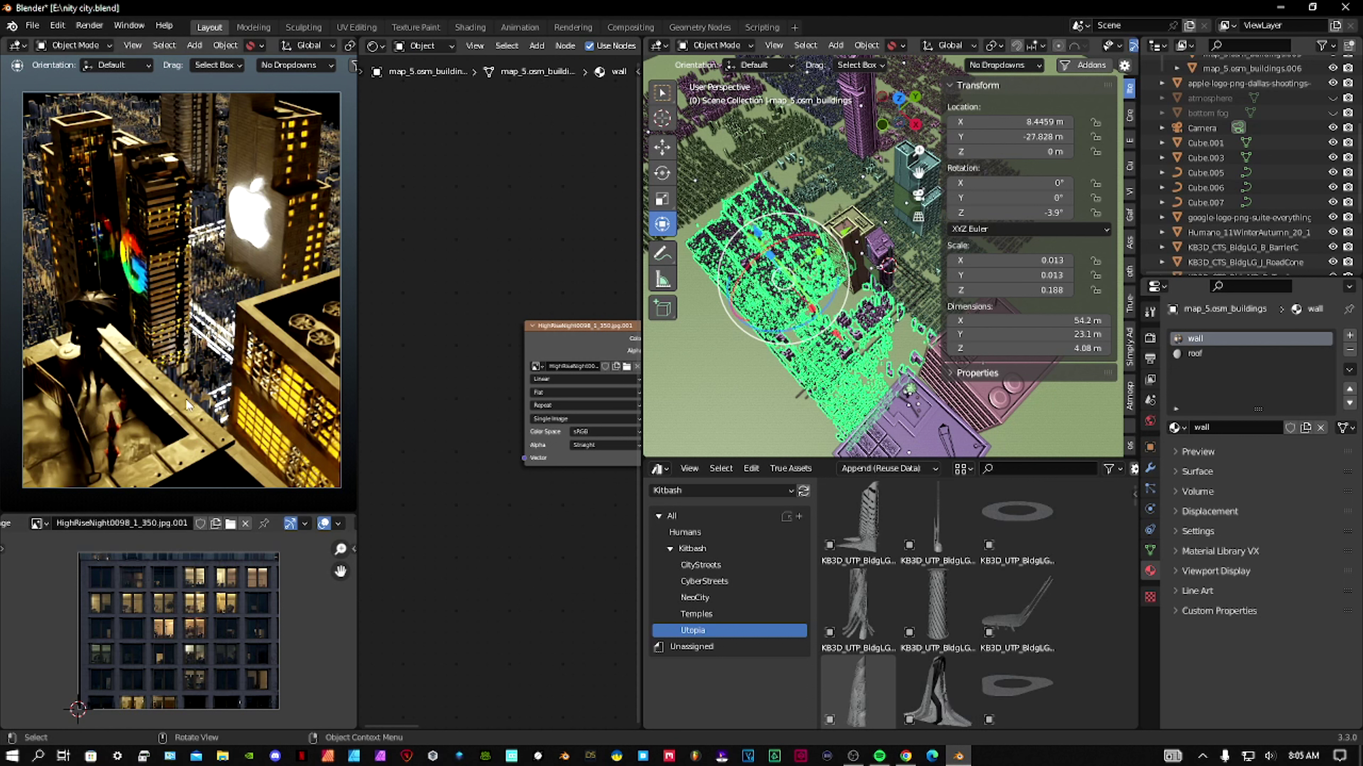
Switch to Blender, inspect the textured buildings, and make the bottom fog and atmosphere objects visible in the camera view
middle_drag(250, 321, 226, 419)
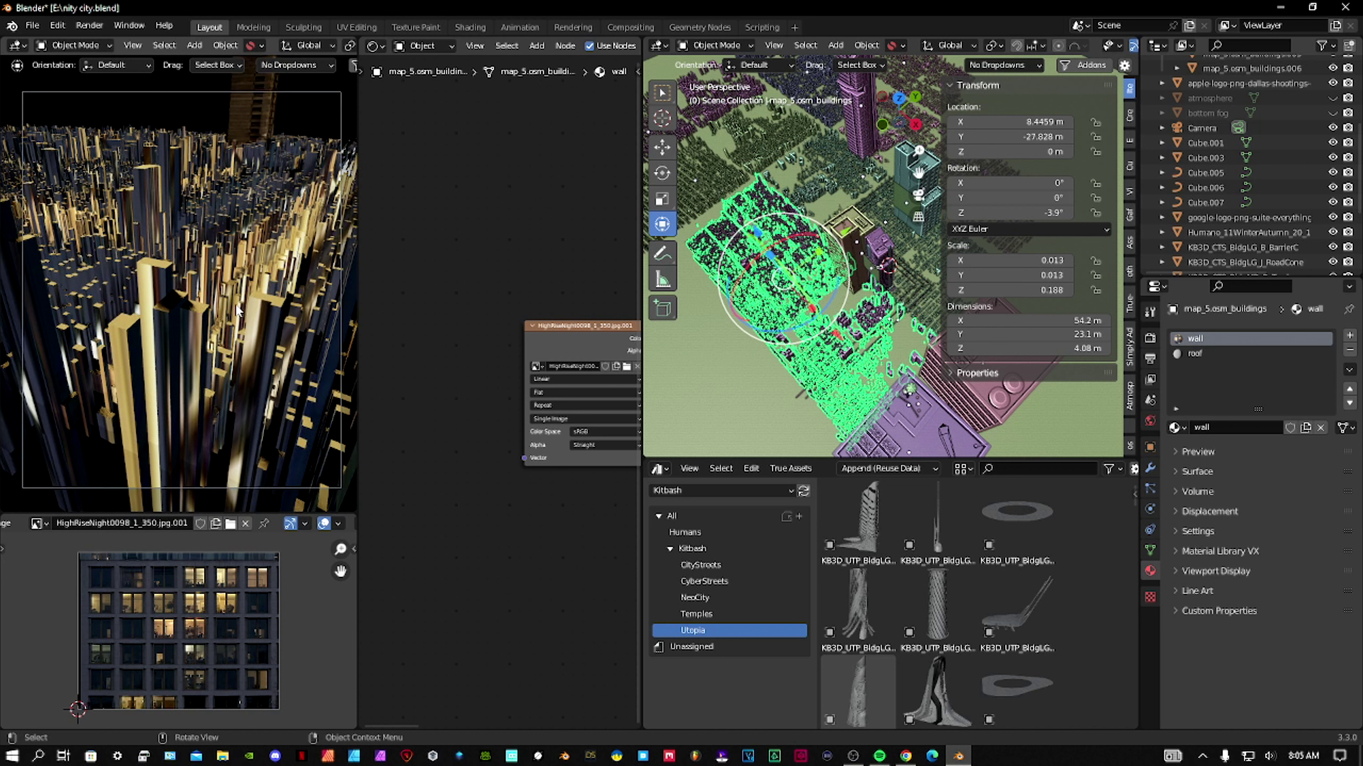
key(KP_0)
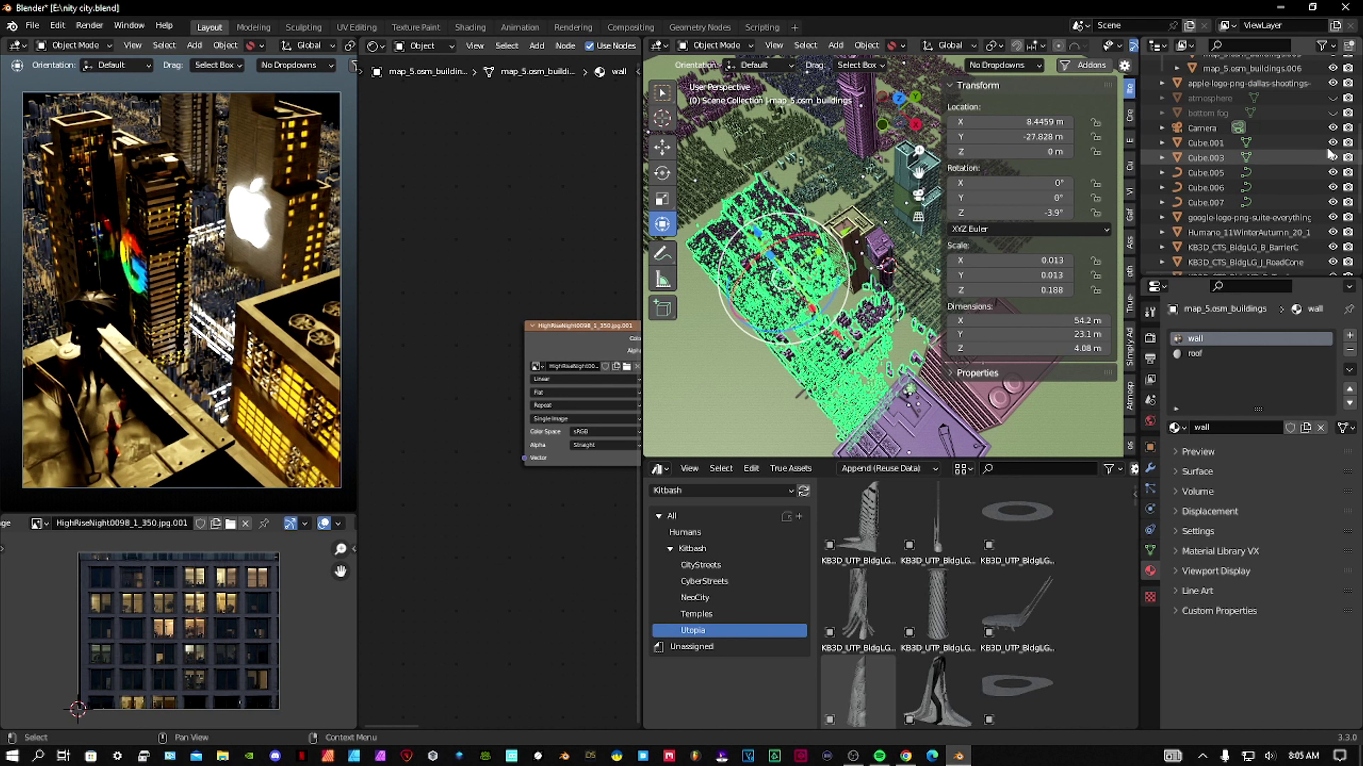
click(1332, 112)
click(1333, 97)
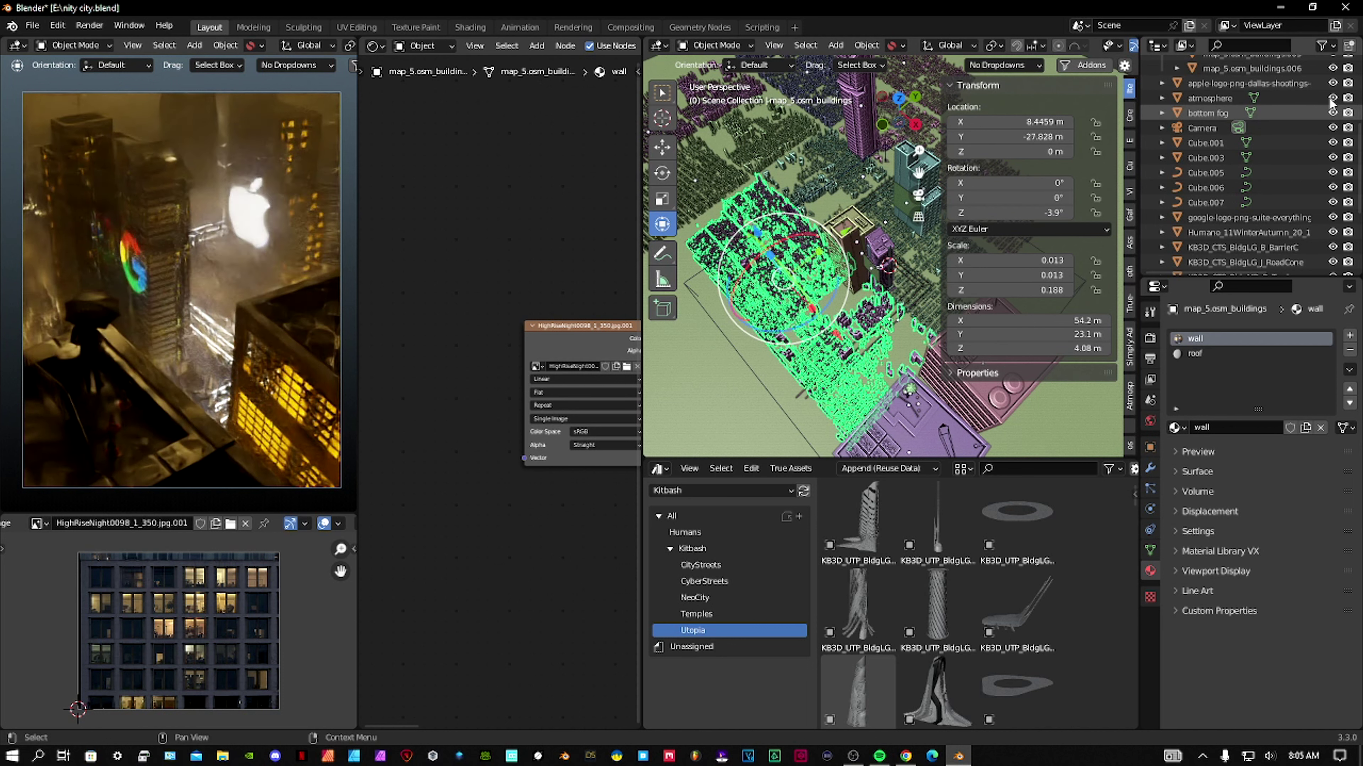
scroll(208, 355, up, 10)
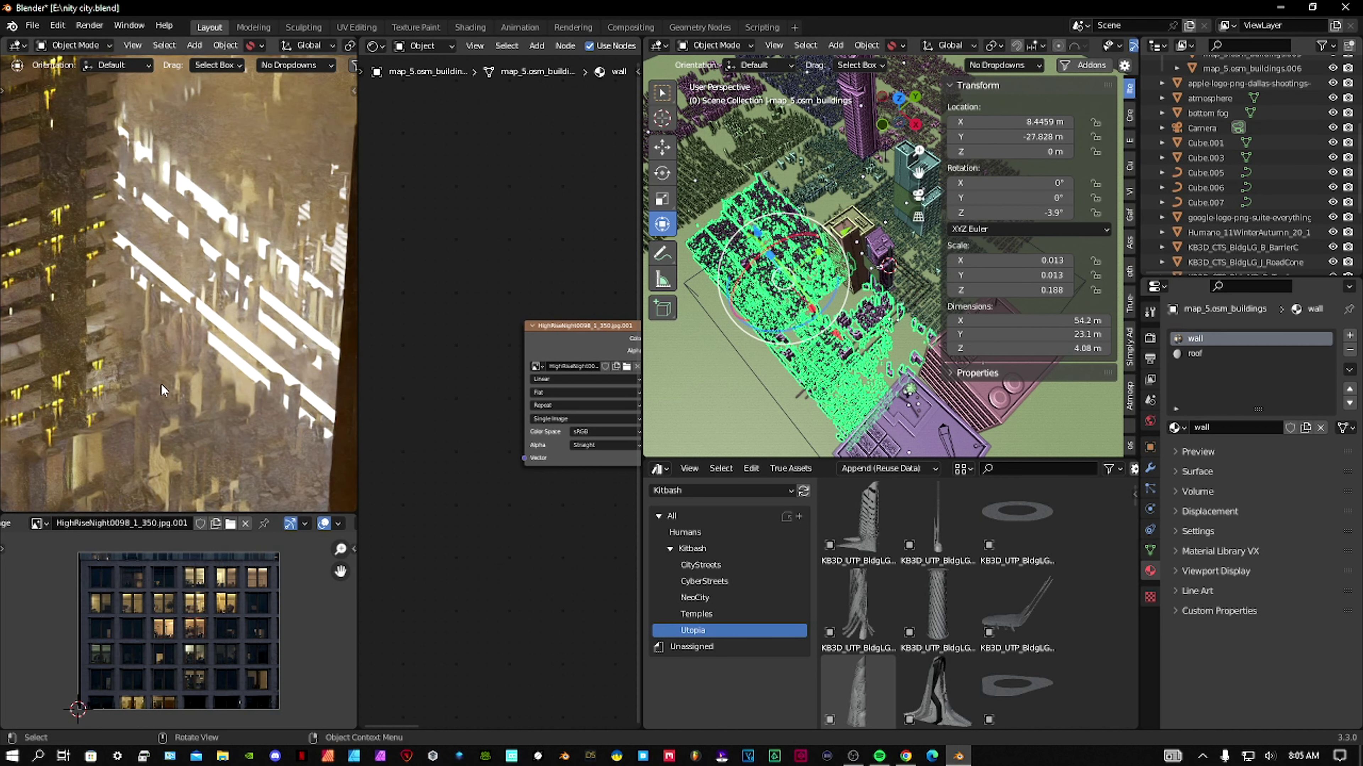
key(KP_0)
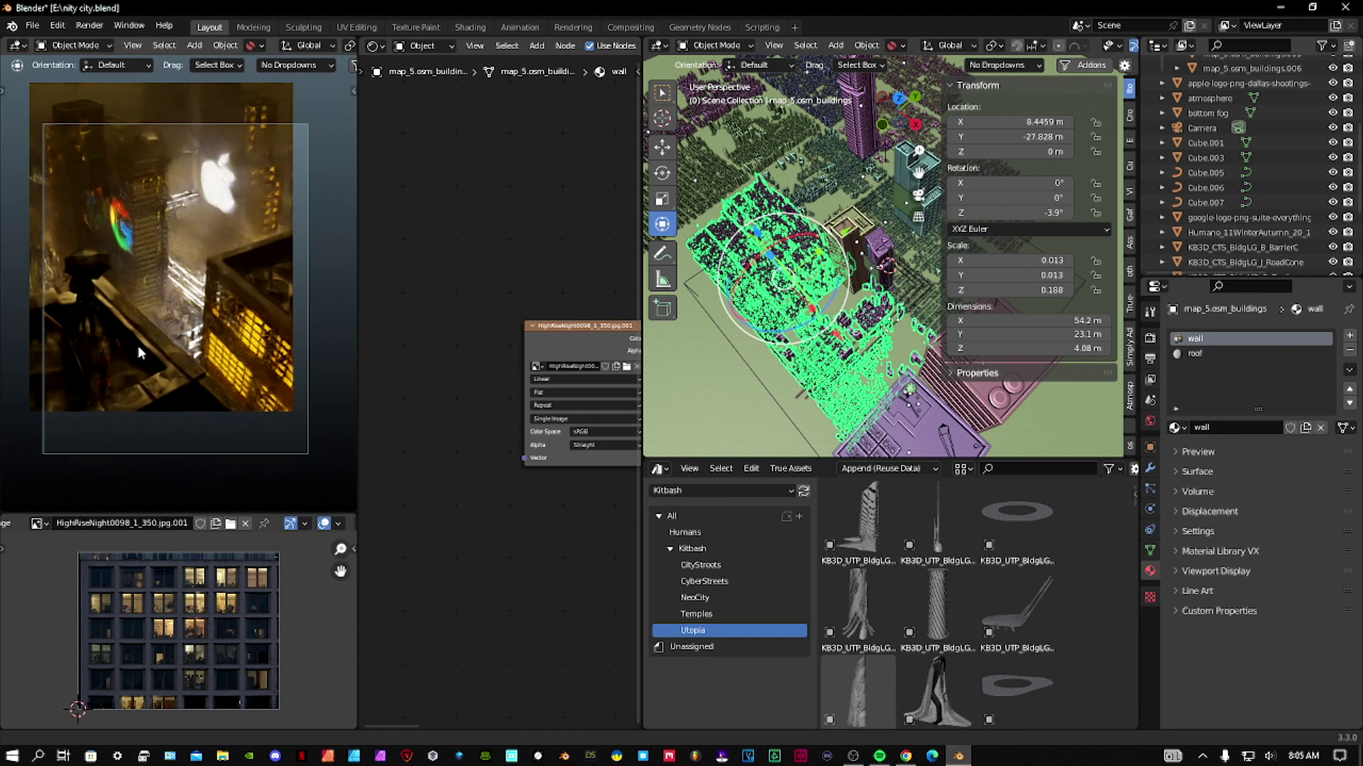
scroll(126, 346, up, 2)
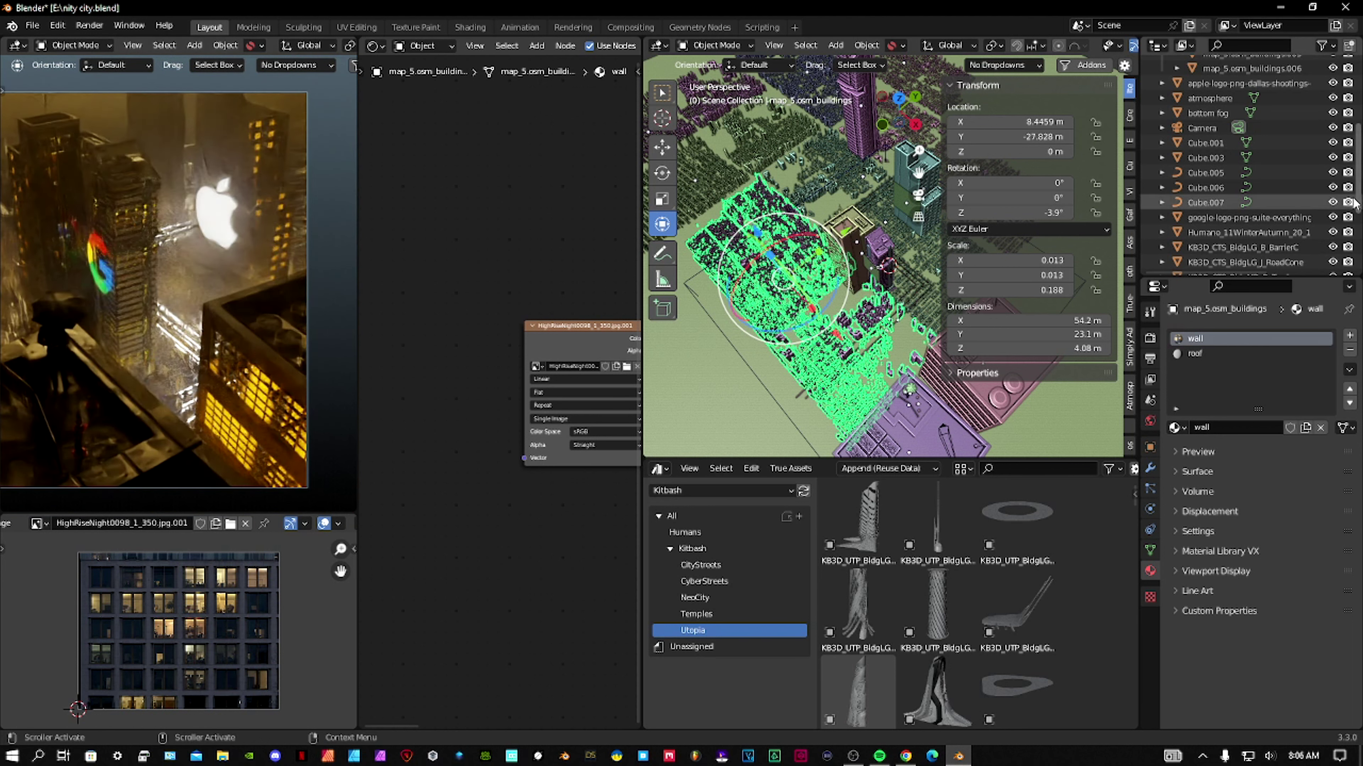
Hide the bottom fog object and select the atmosphere cube surrounding the city
click(1332, 112)
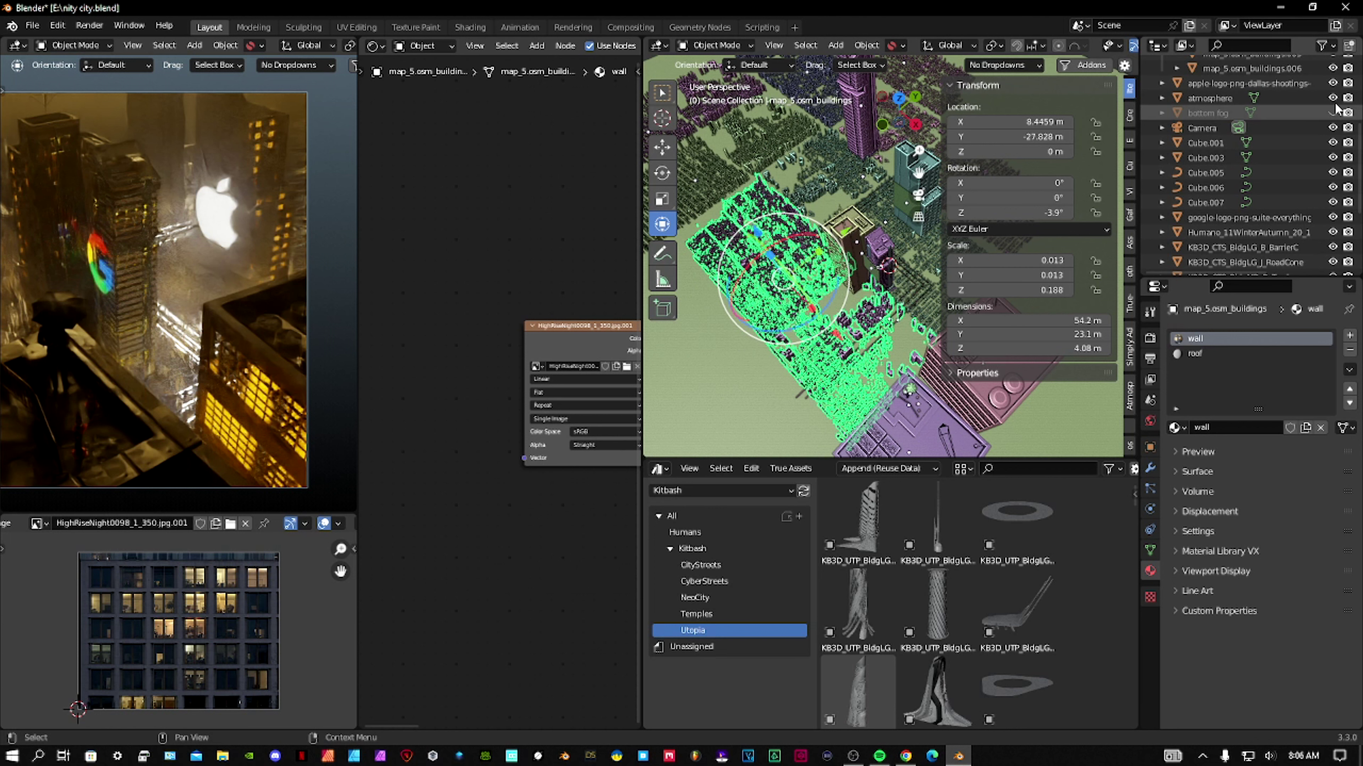
shift+middle_drag(241, 208, 259, 222)
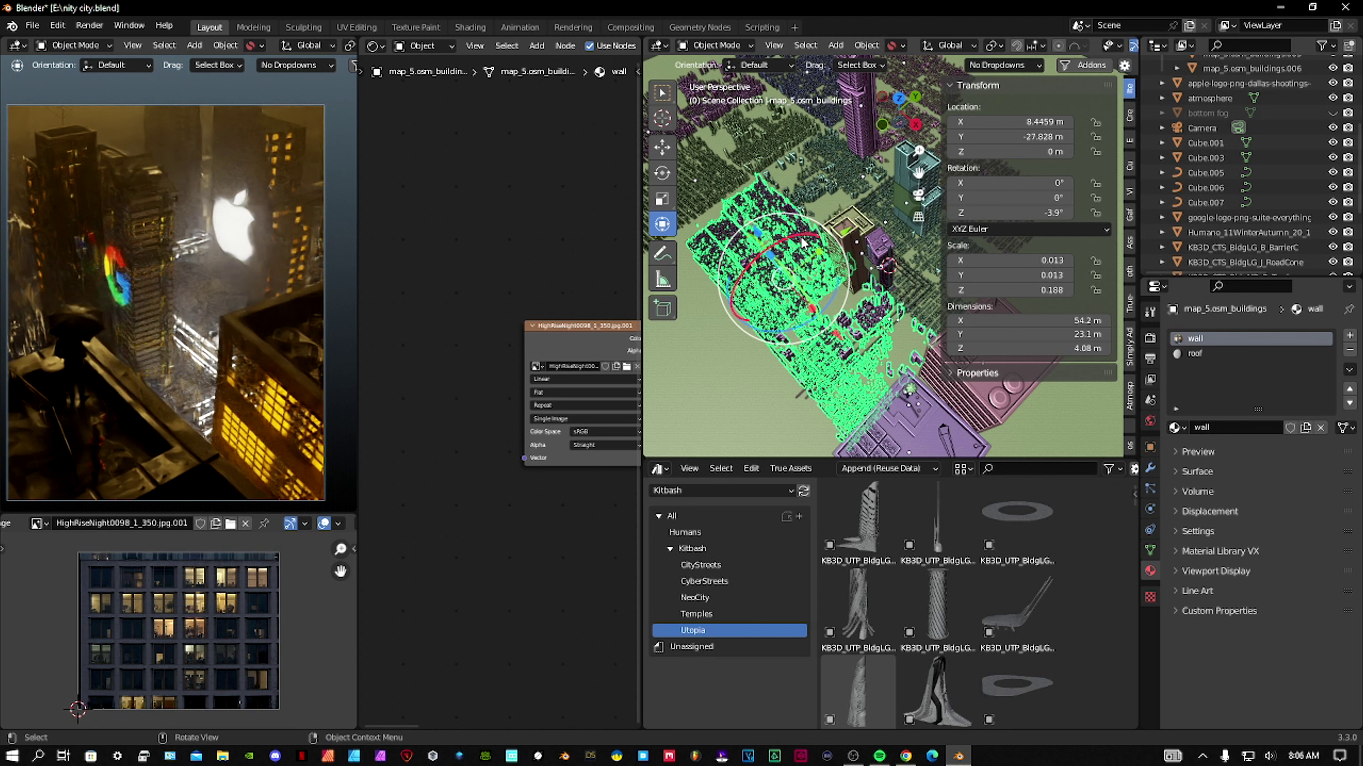
scroll(802, 240, down, 5)
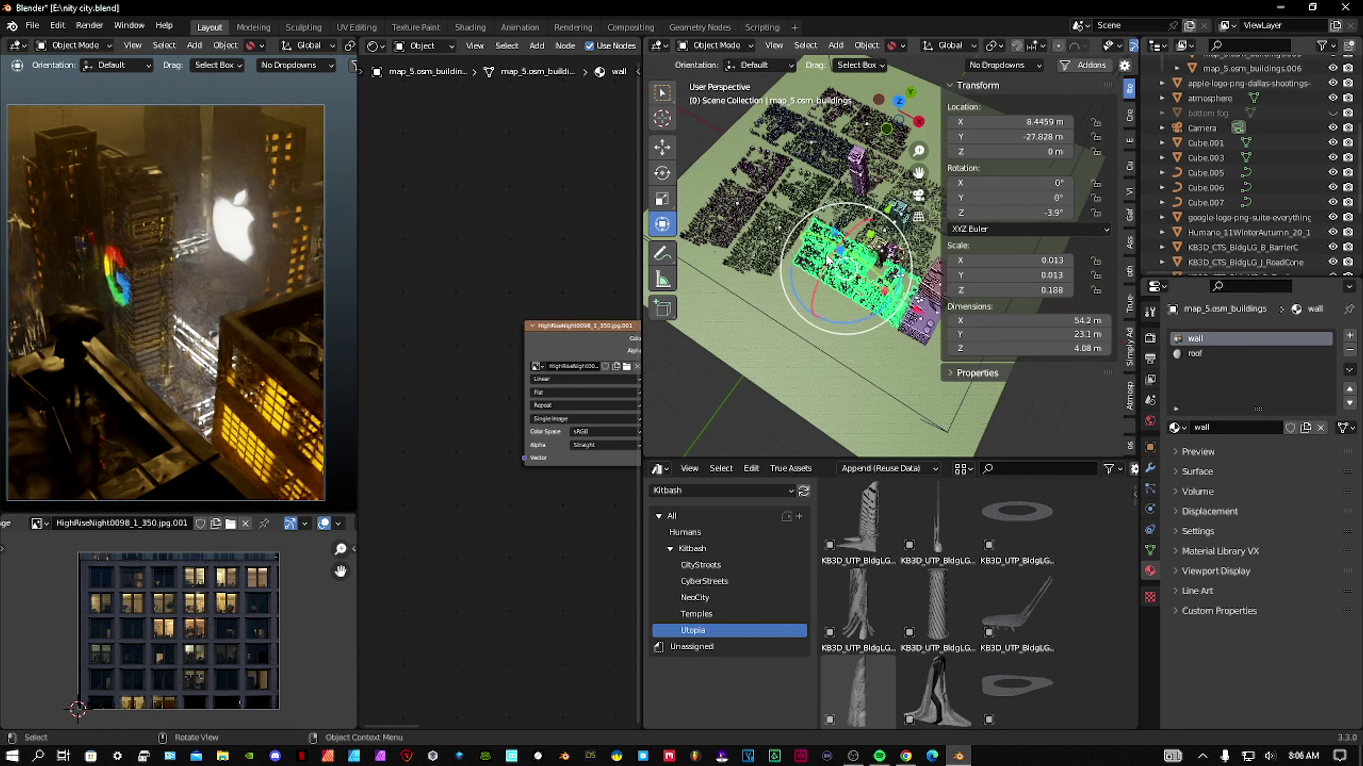
middle_drag(801, 240, 796, 204)
middle_drag(760, 154, 734, 148)
click(733, 147)
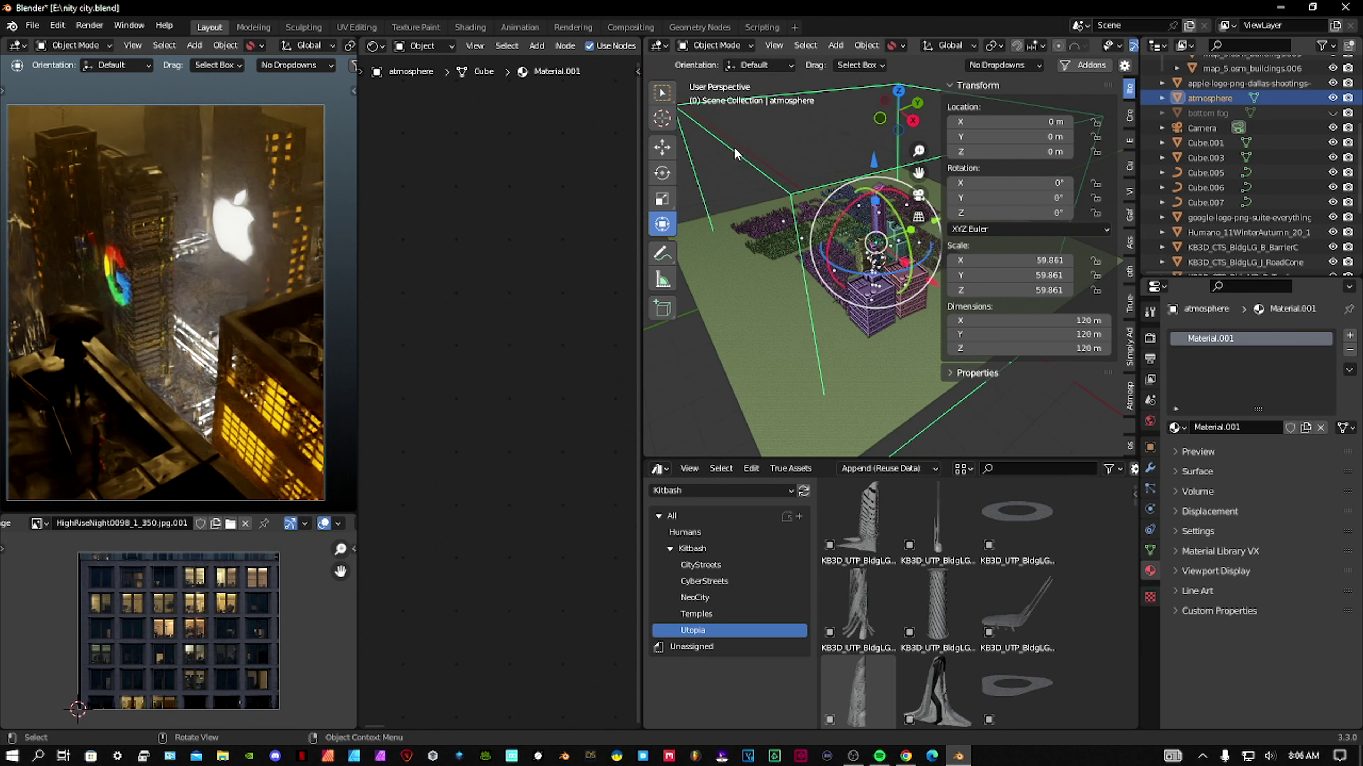
Change the atmosphere cube's viewport display to Textured and restore it to Bounds
click(1149, 447)
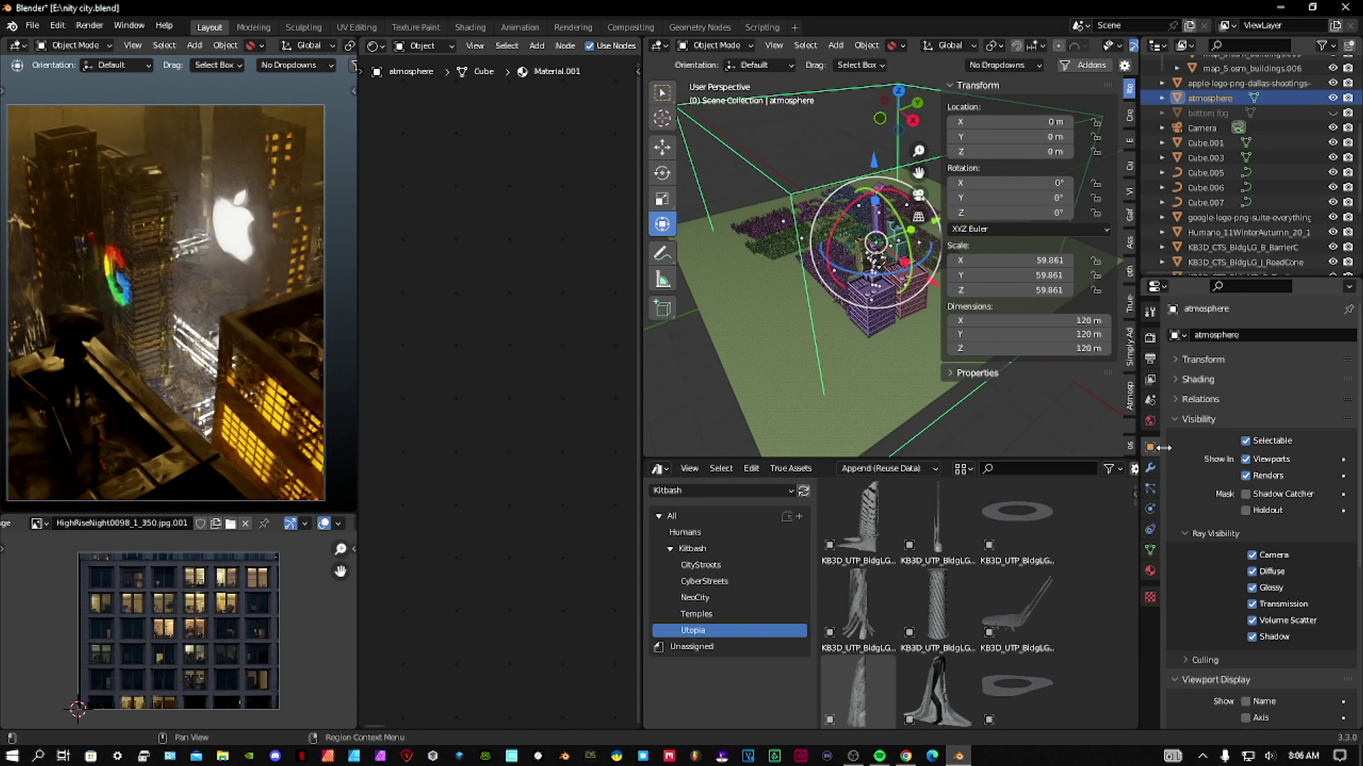
click(1275, 555)
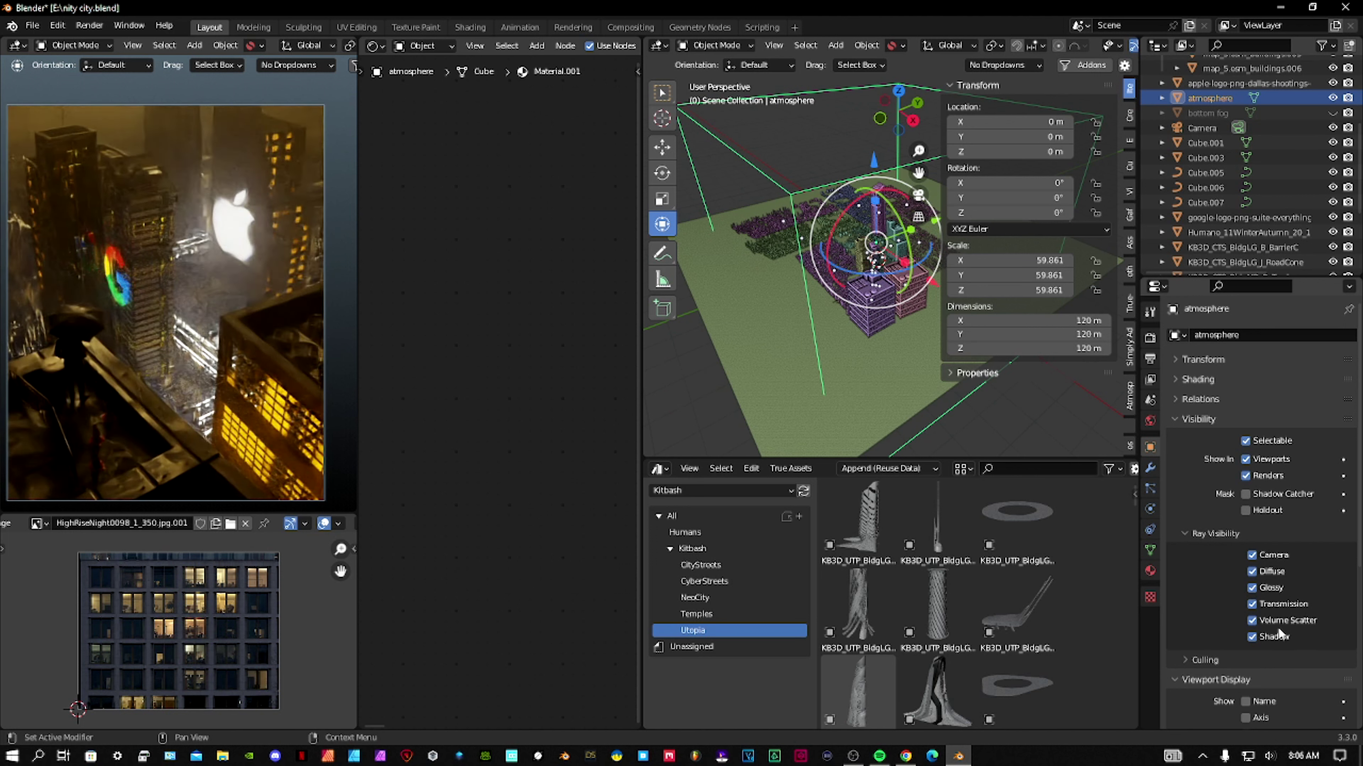
scroll(1262, 582, down, 10)
click(1276, 577)
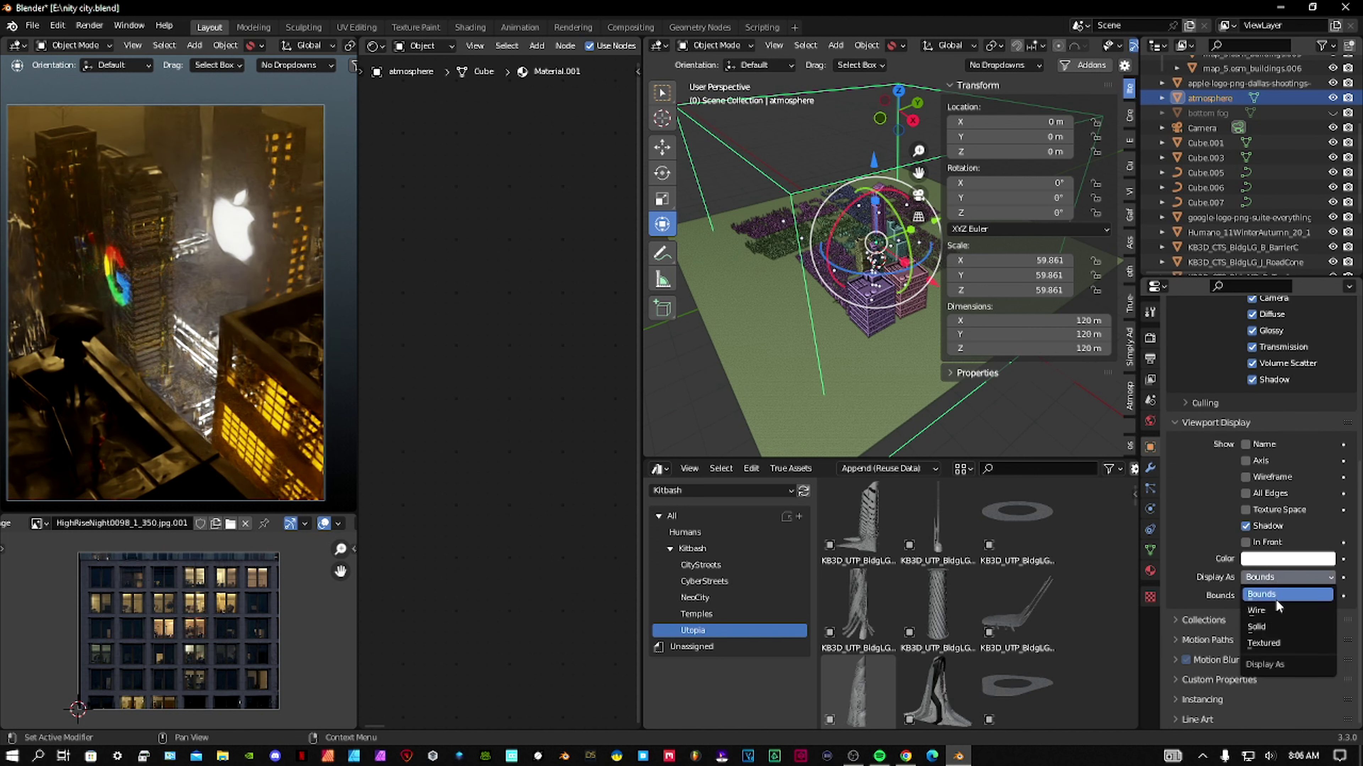
click(1275, 644)
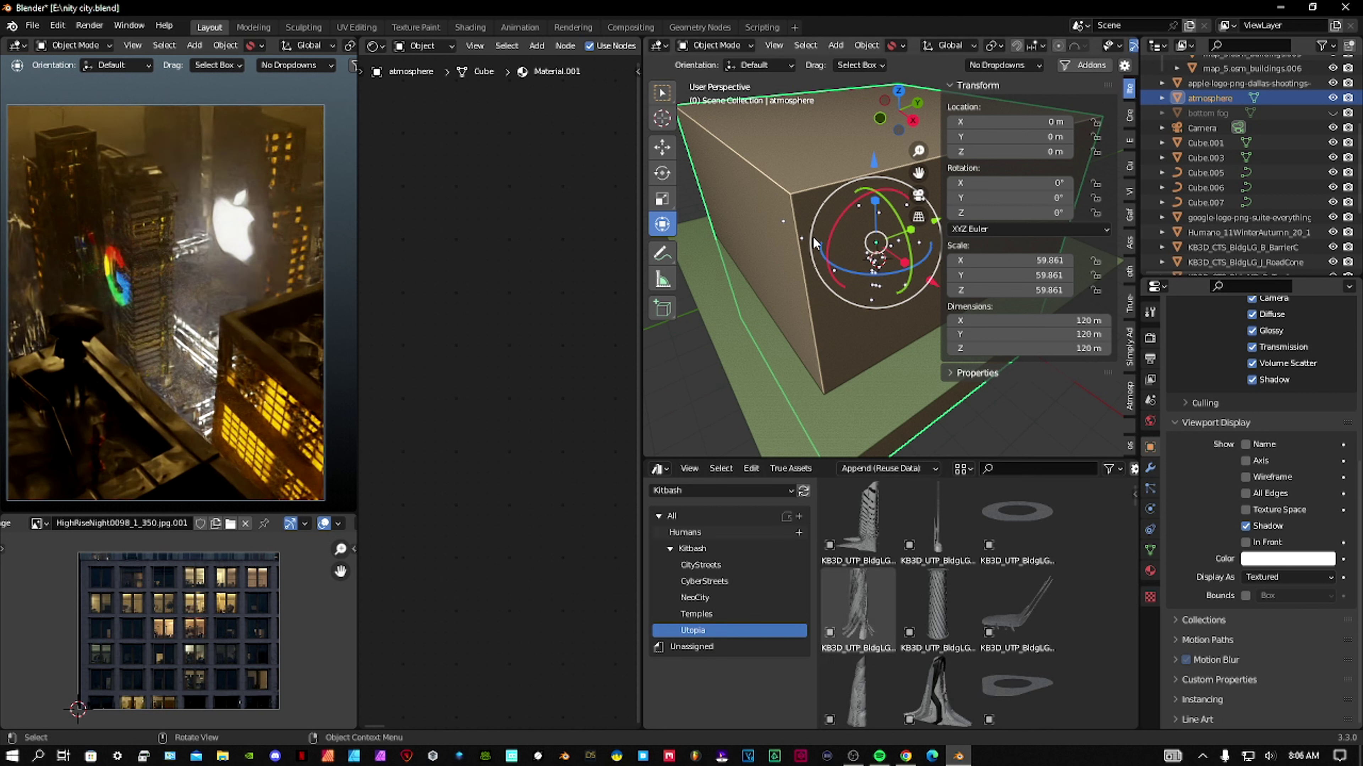
shift+middle_drag(814, 237, 823, 263)
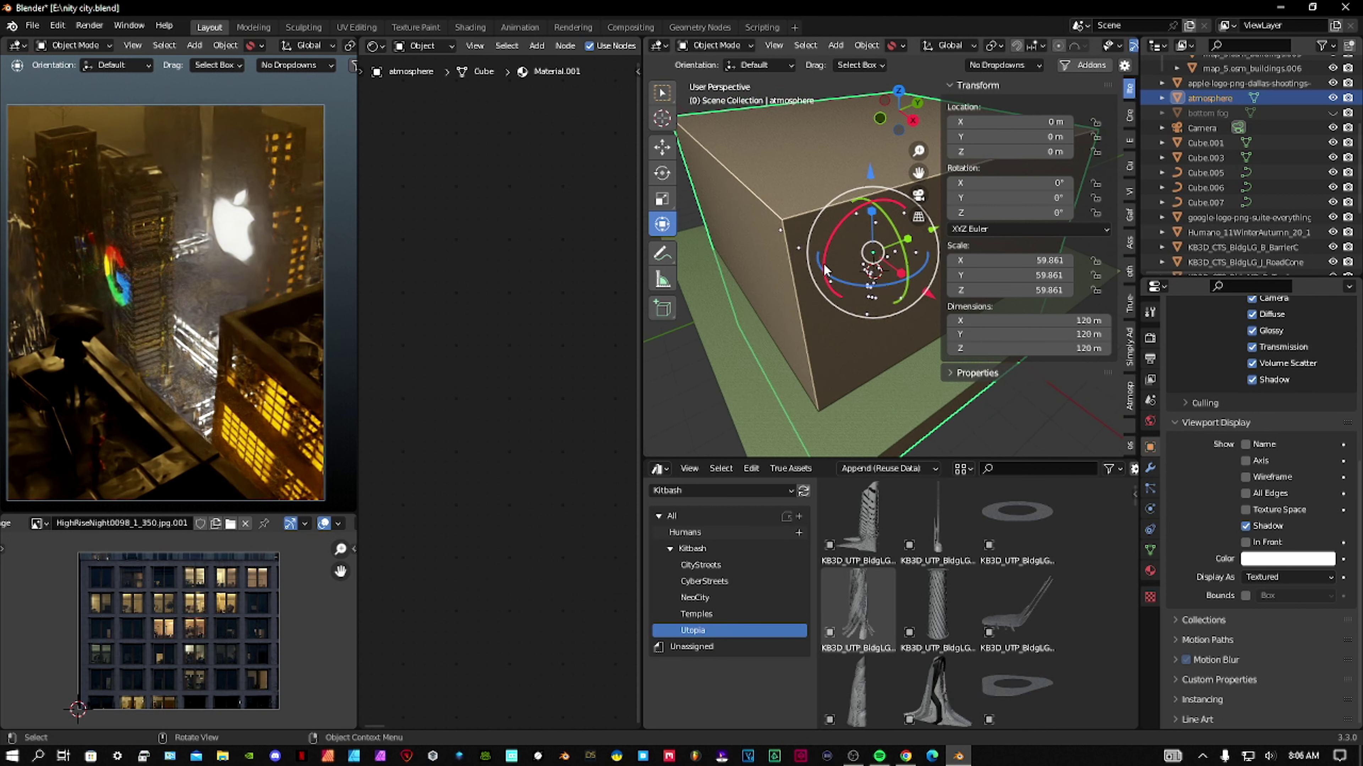
click(1282, 578)
click(1277, 596)
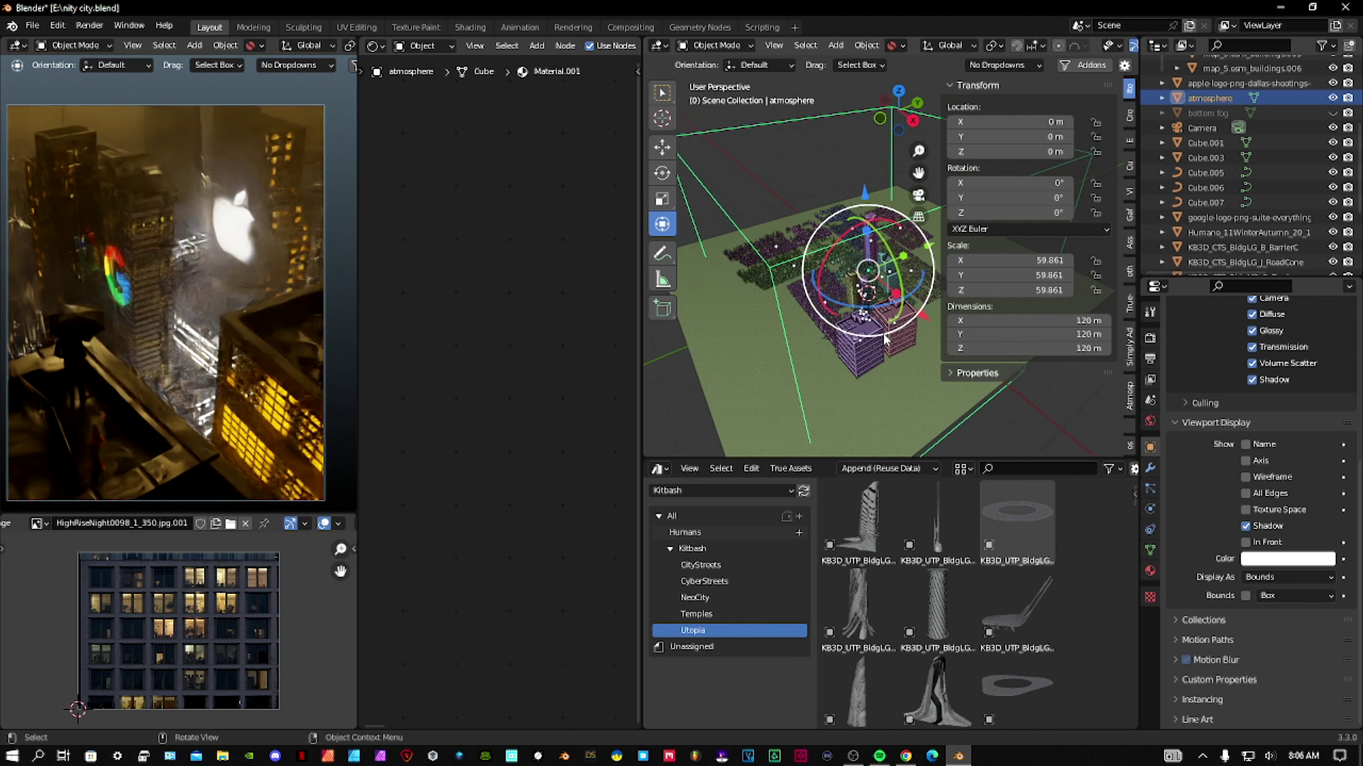
Hide the atmosphere object and show the bottom fog object
click(1332, 97)
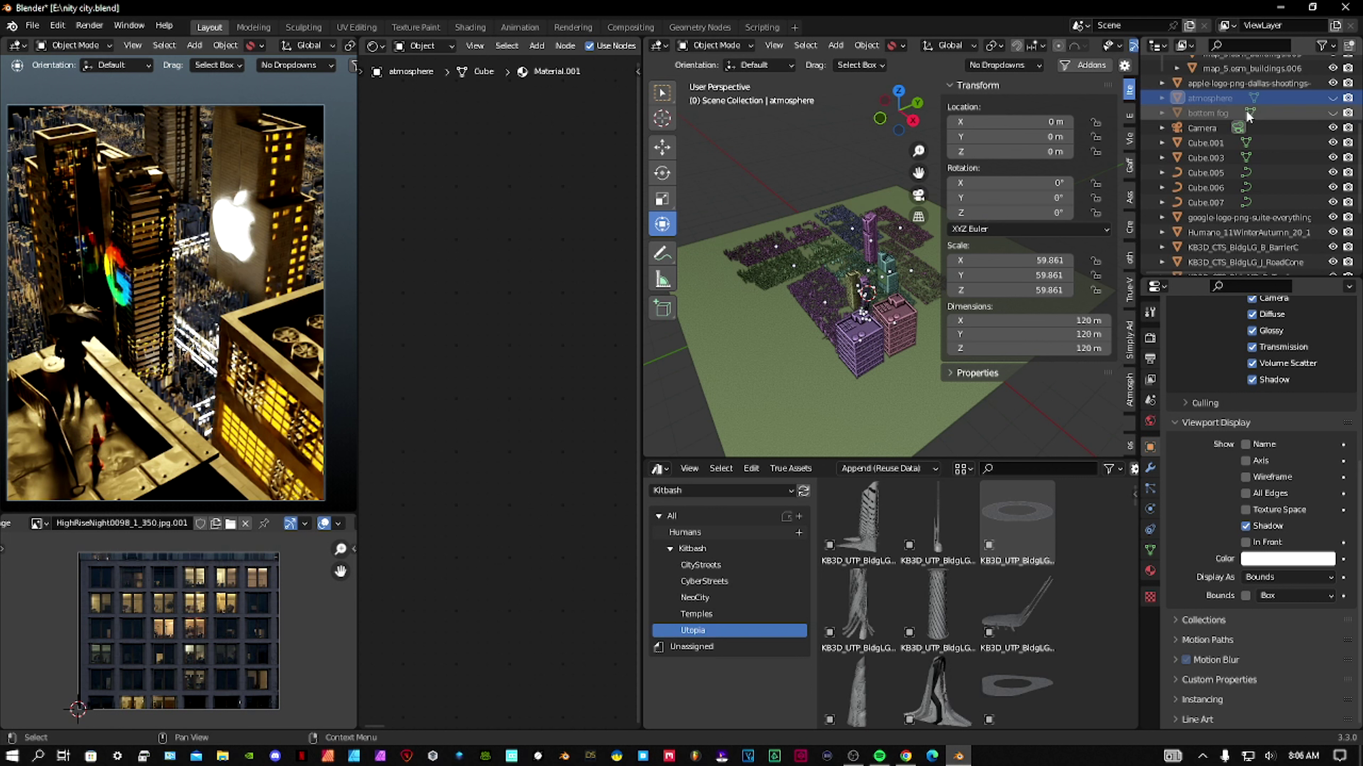
click(1333, 113)
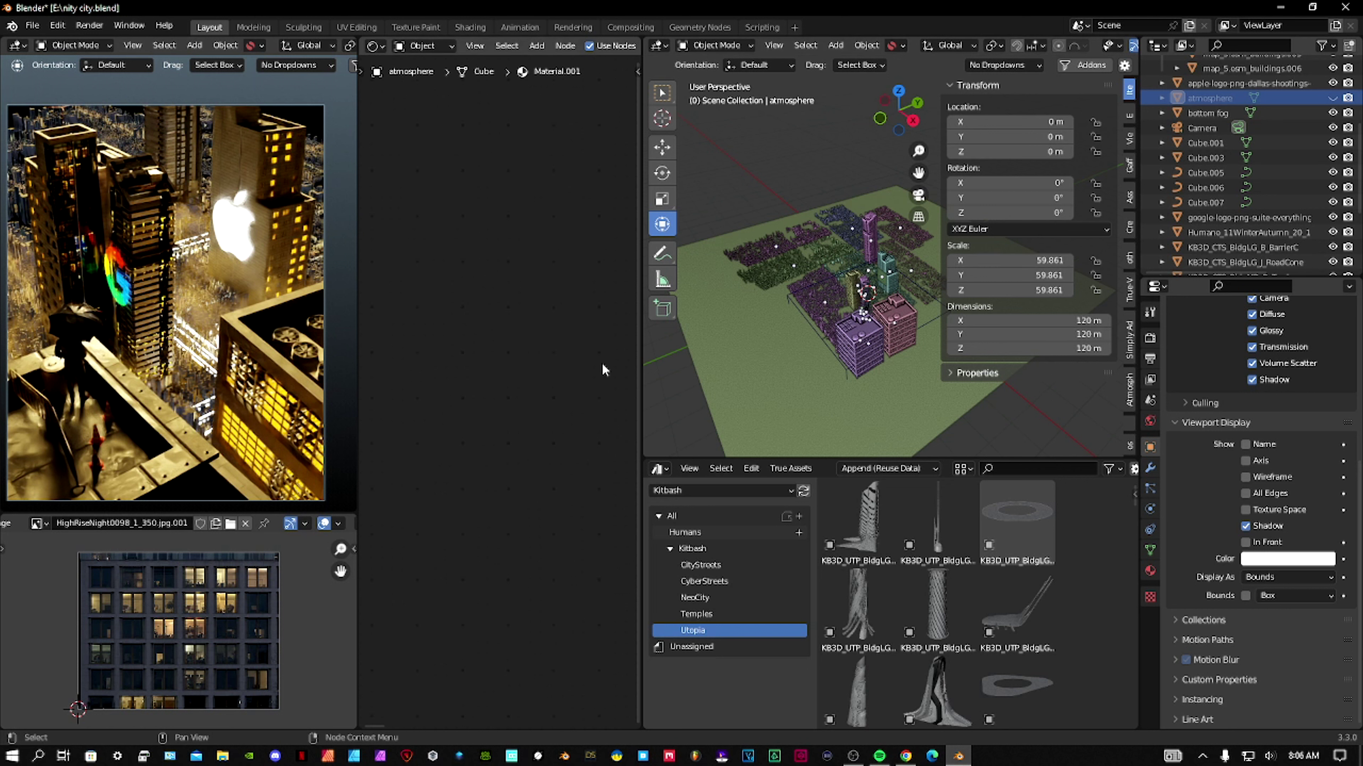
Select the bottom fog object and bring its volume material nodes into view in the shader editor
click(1230, 113)
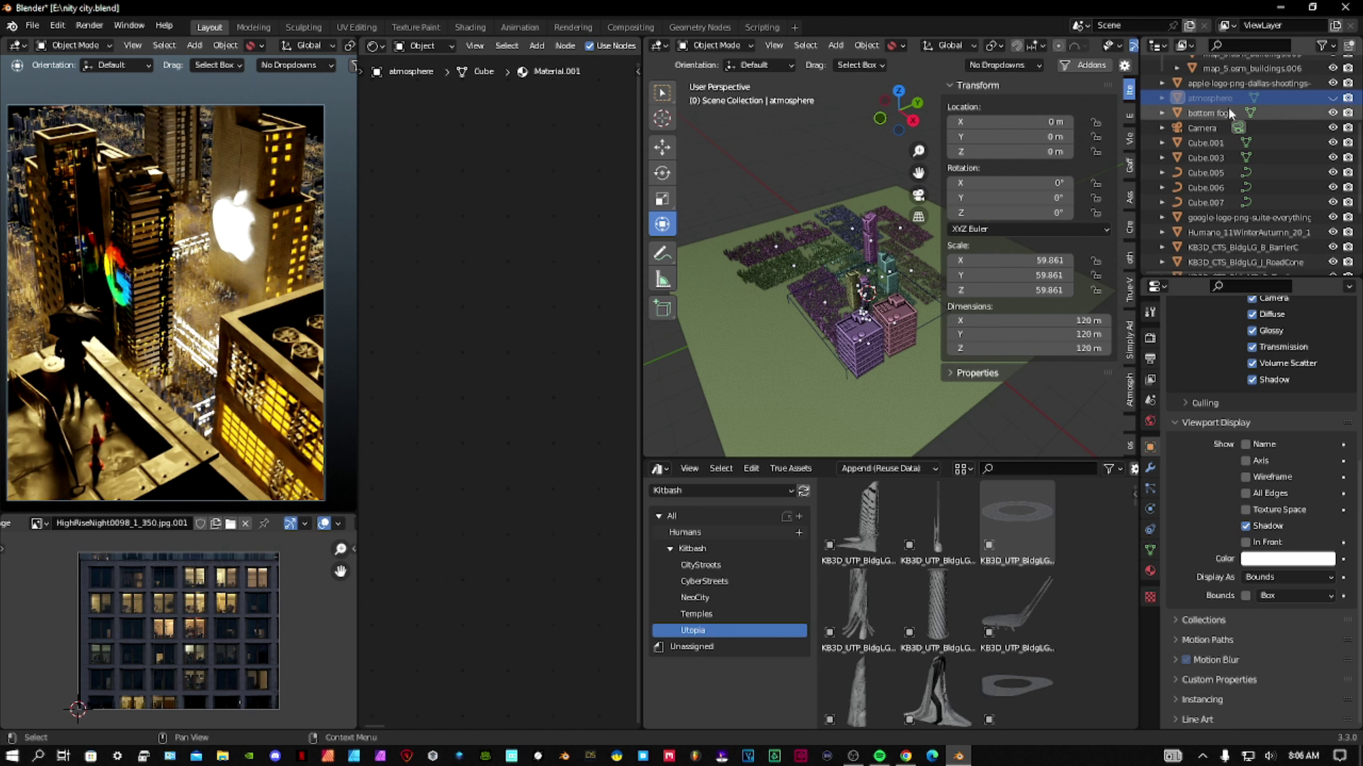
key(KP_Decimal)
middle_drag(593, 346, 512, 325)
drag(434, 327, 422, 327)
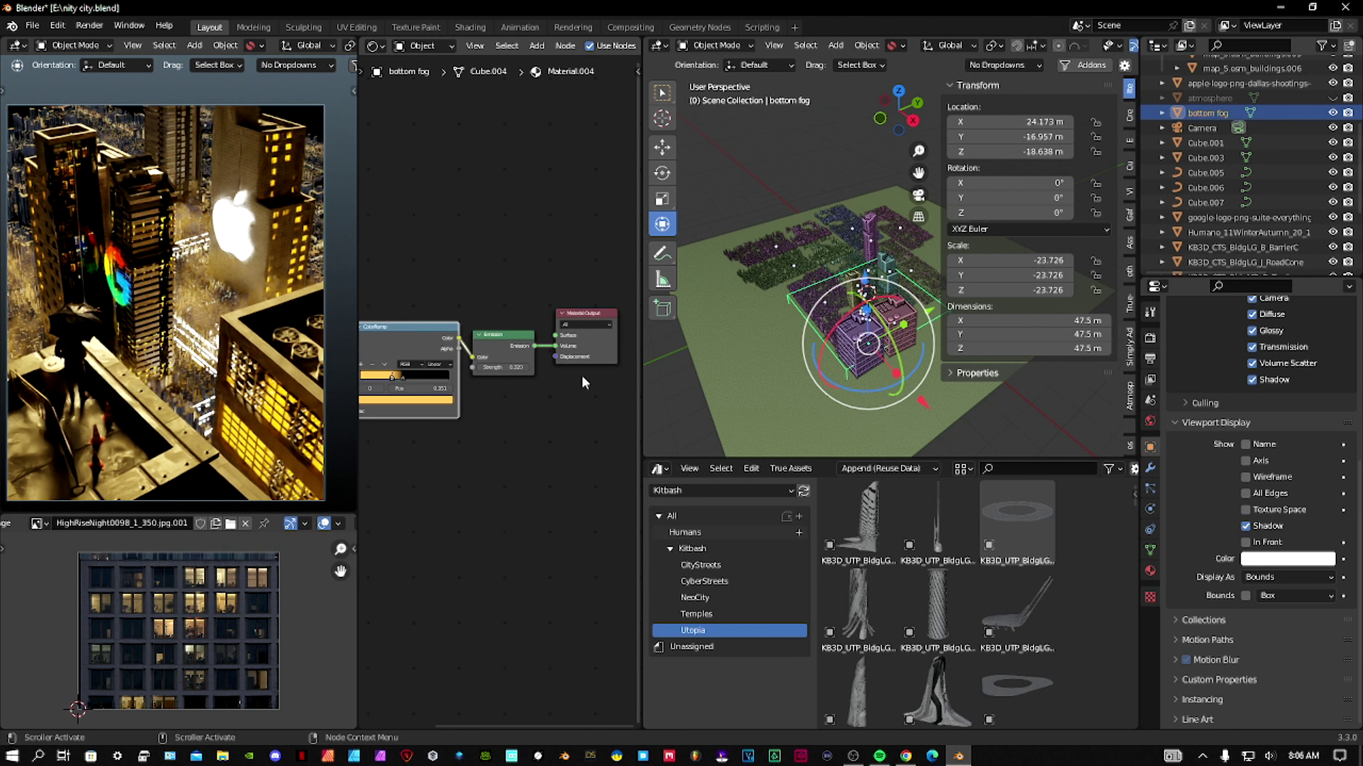
Examine the Emission and ColorRamp nodes in the bottom fog's volume material
scroll(475, 356, up, 2)
scroll(450, 316, up, 2)
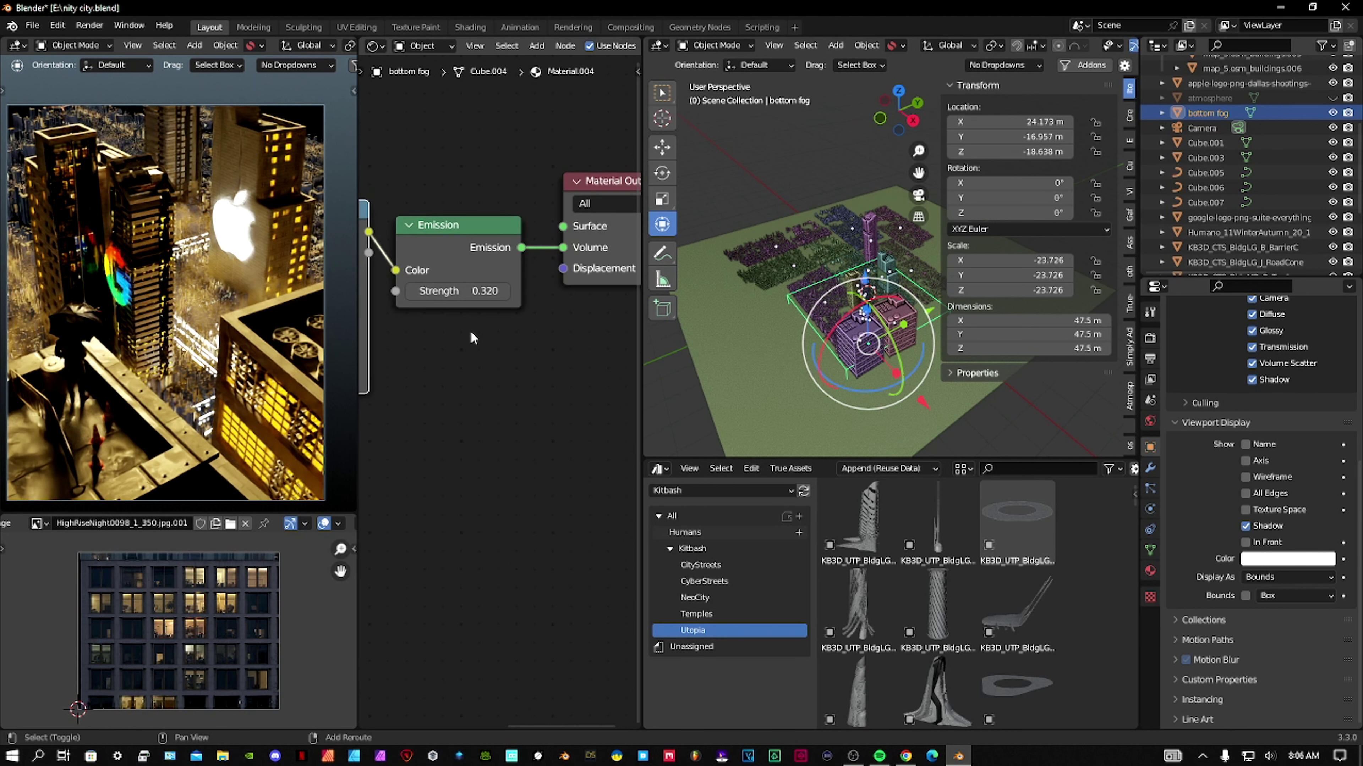
middle_drag(447, 326, 642, 363)
middle_drag(488, 313, 520, 317)
middle_drag(460, 273, 536, 276)
mouse_move(383, 348)
middle_down()
mouse_move(511, 324)
mouse_move(463, 330)
middle_up()
middle_drag(548, 328, 506, 332)
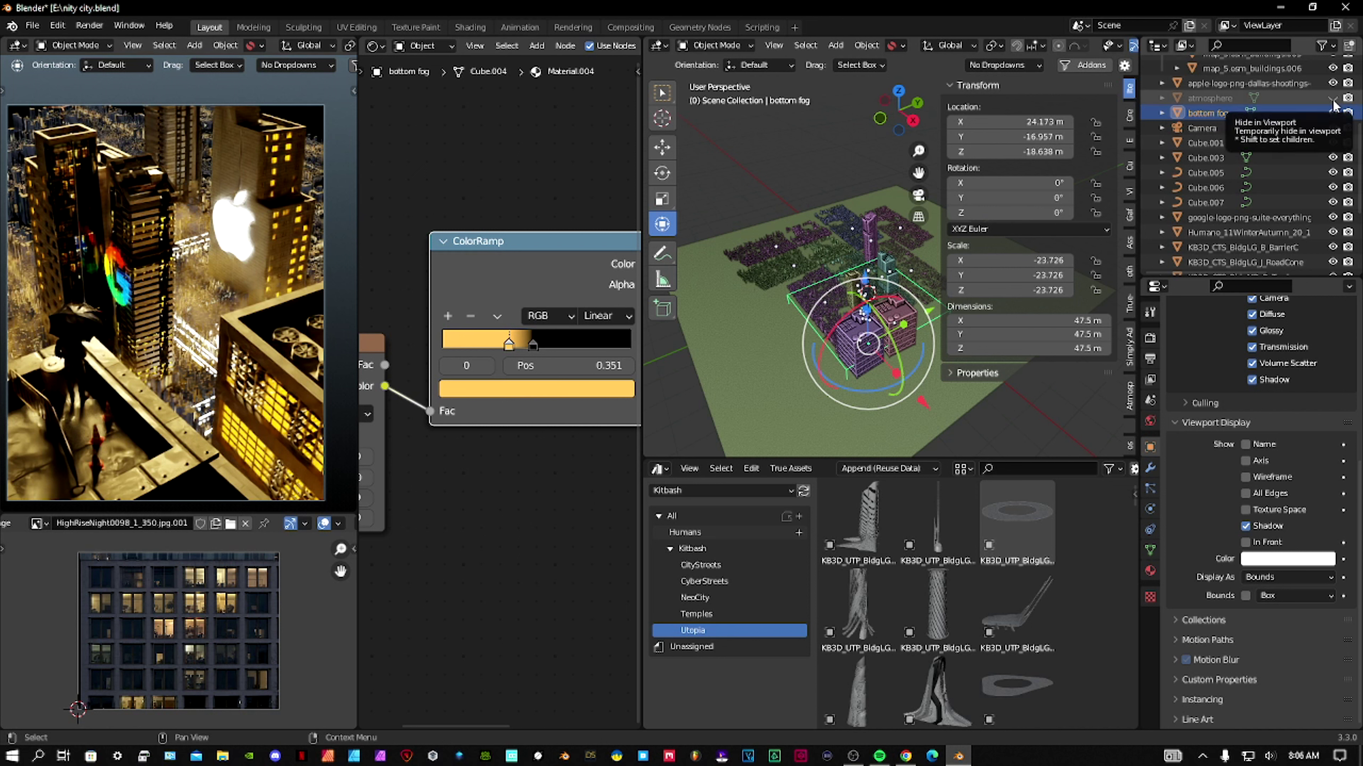
Hide the bottom fog and show it again, viewing the city from above to compare both states
click(1333, 112)
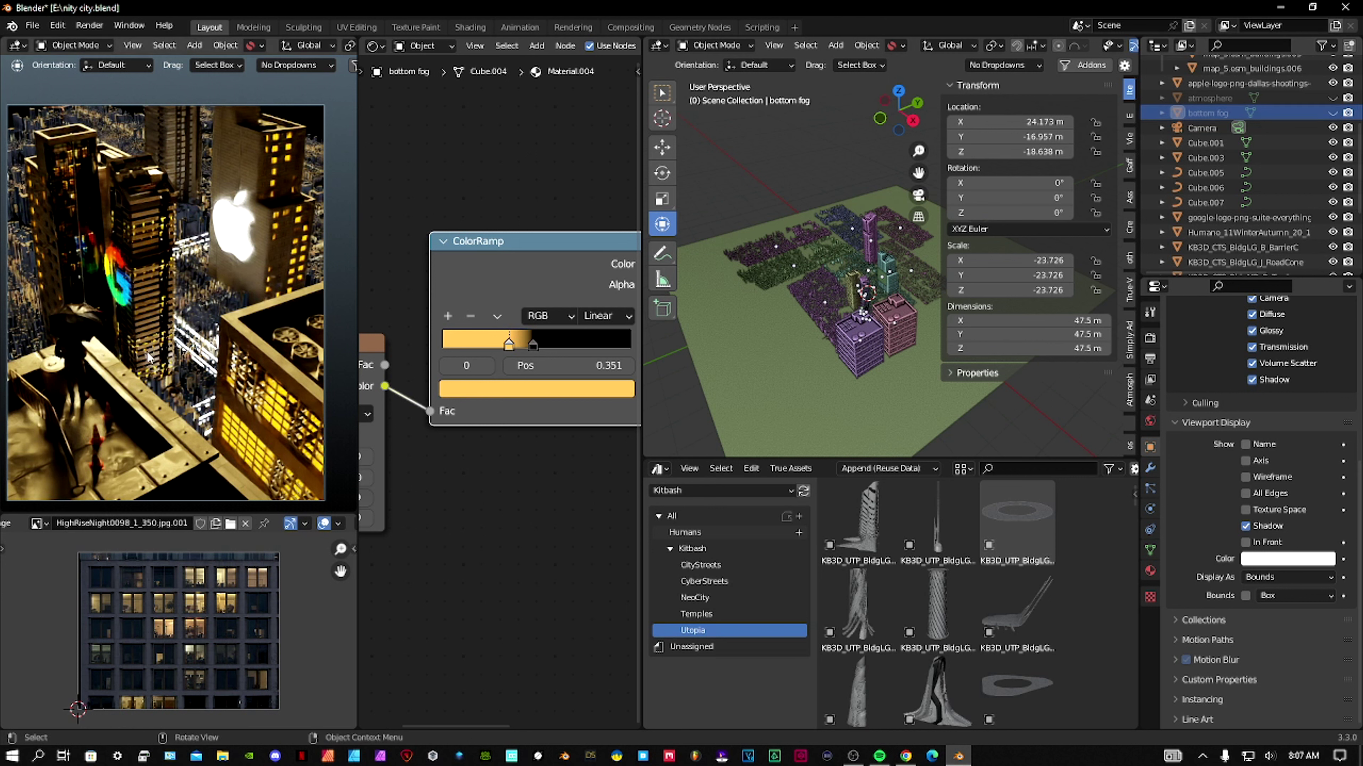
middle_drag(149, 358, 186, 302)
click(1332, 112)
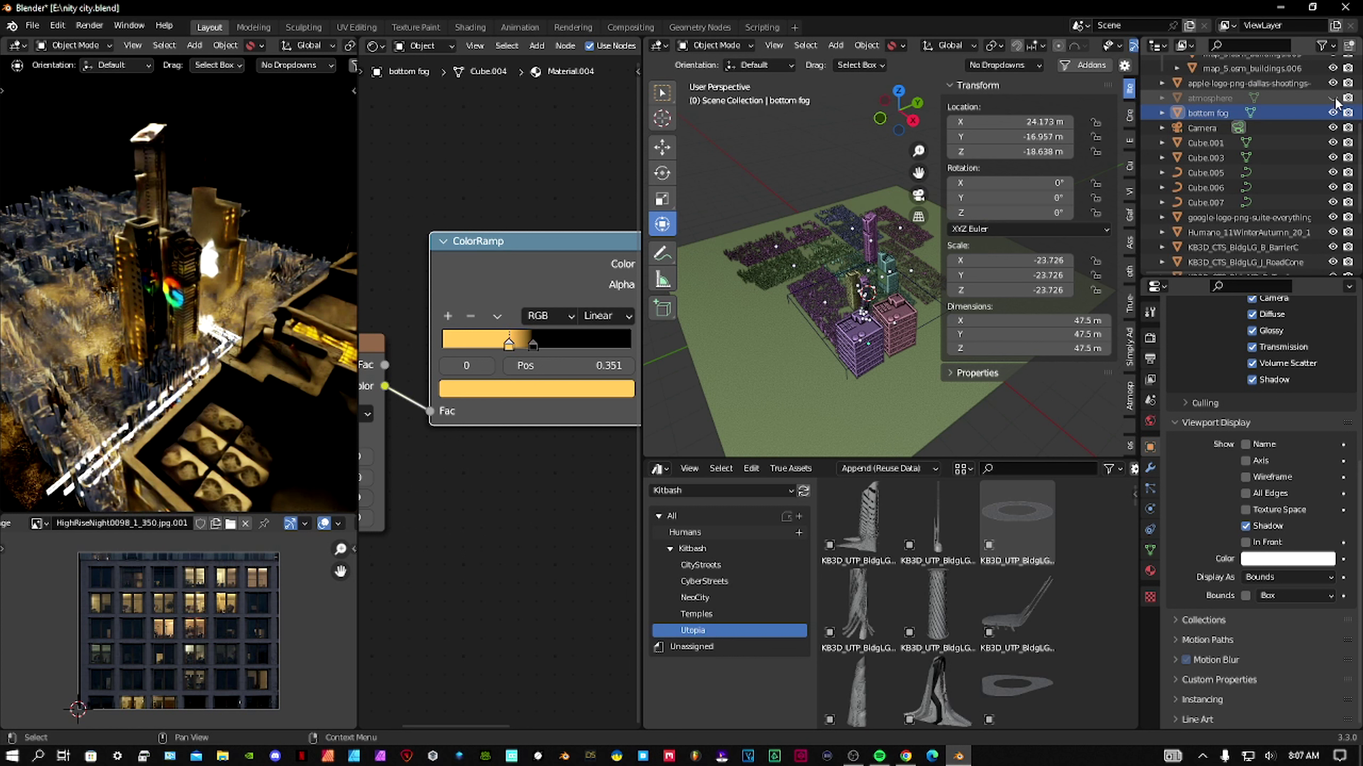
shift+middle_drag(190, 279, 224, 290)
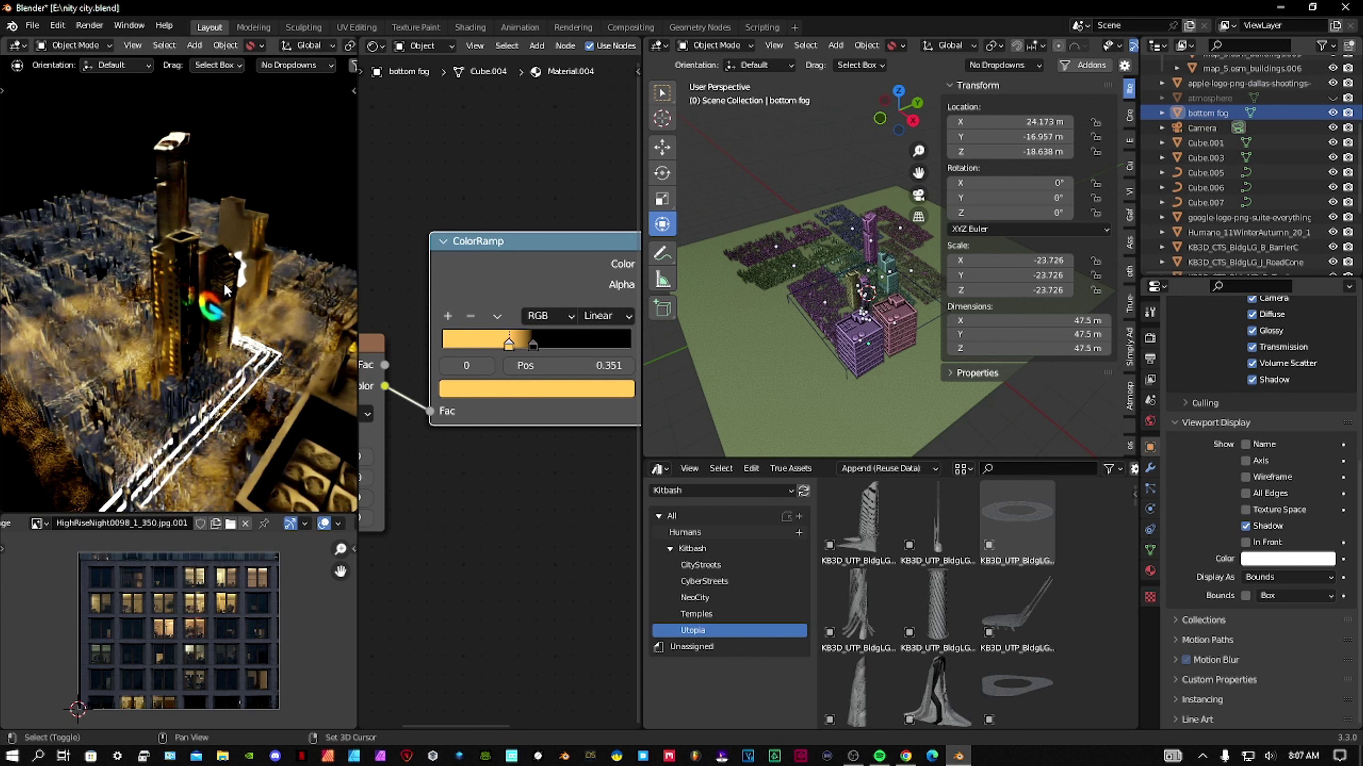
Preview the city through the camera with the atmosphere shown, and hide both the atmosphere and the bottom fog
click(1332, 98)
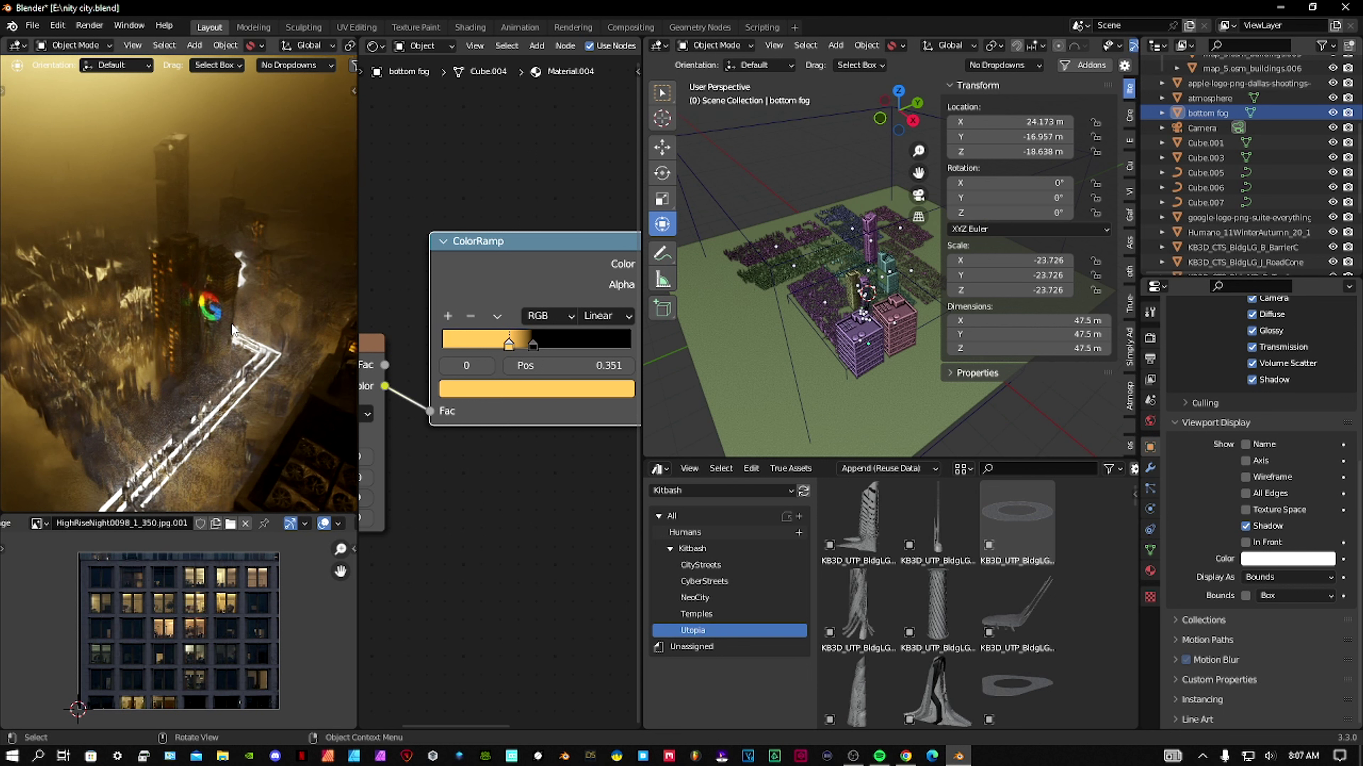
key(KP_0)
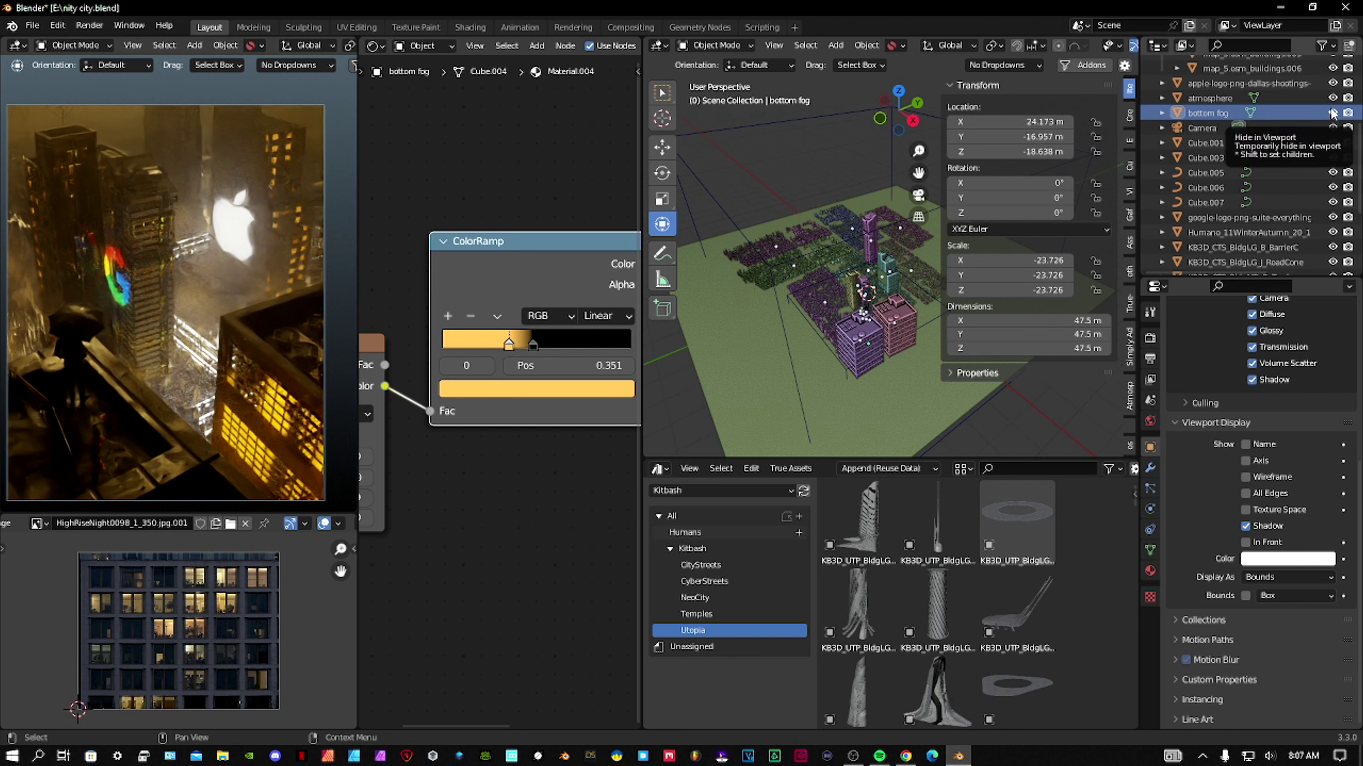
drag(1332, 113, 1335, 98)
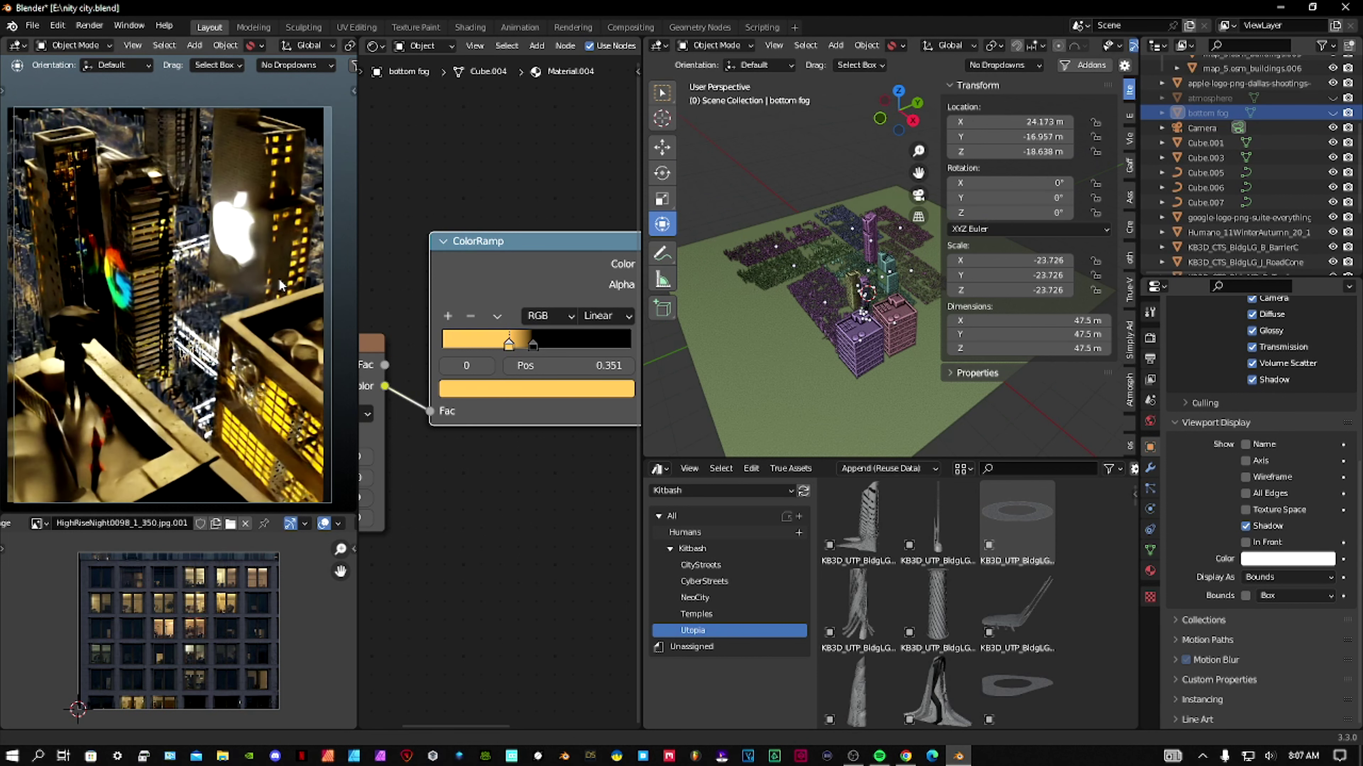
shift+middle_drag(272, 274, 272, 267)
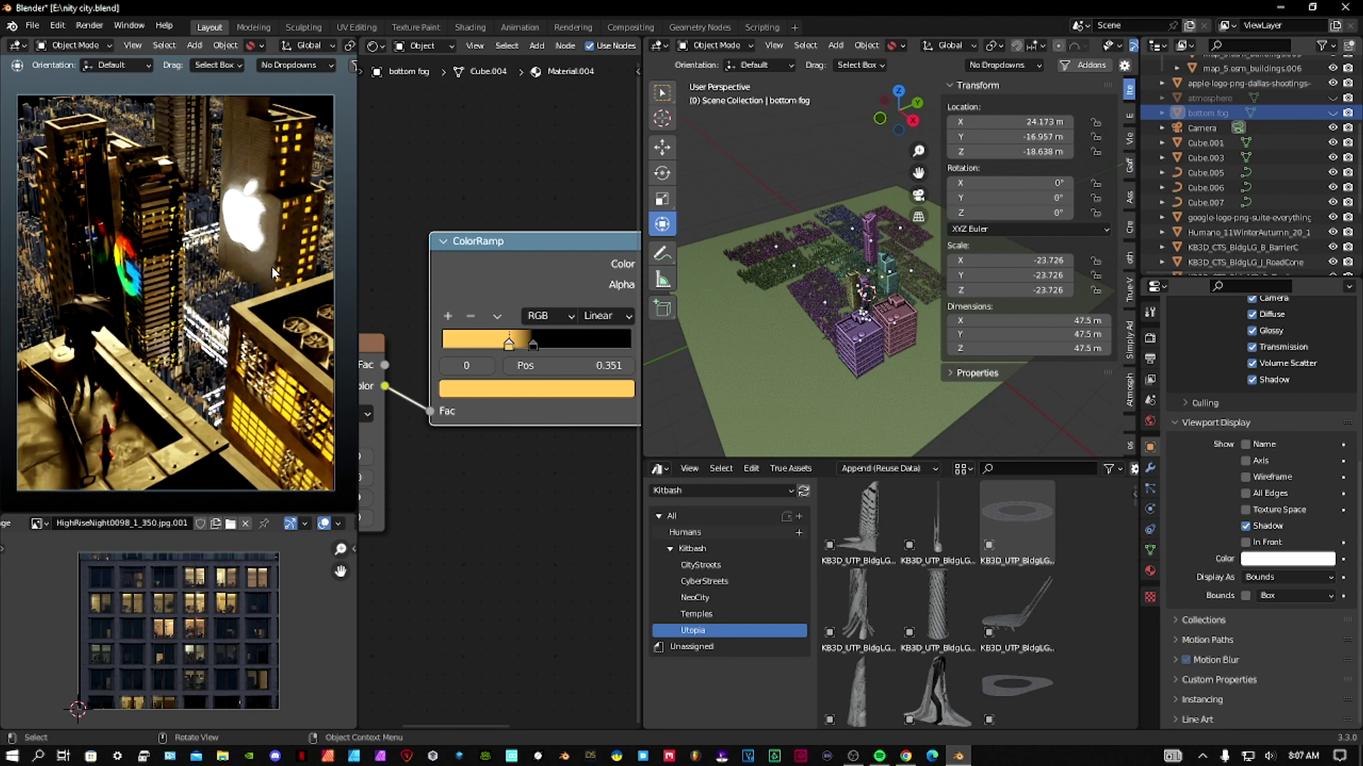
Switch the Kitbash asset library to the NeoCity catalog, enlarge the asset browser and look through its building models
scroll(840, 330, up, 8)
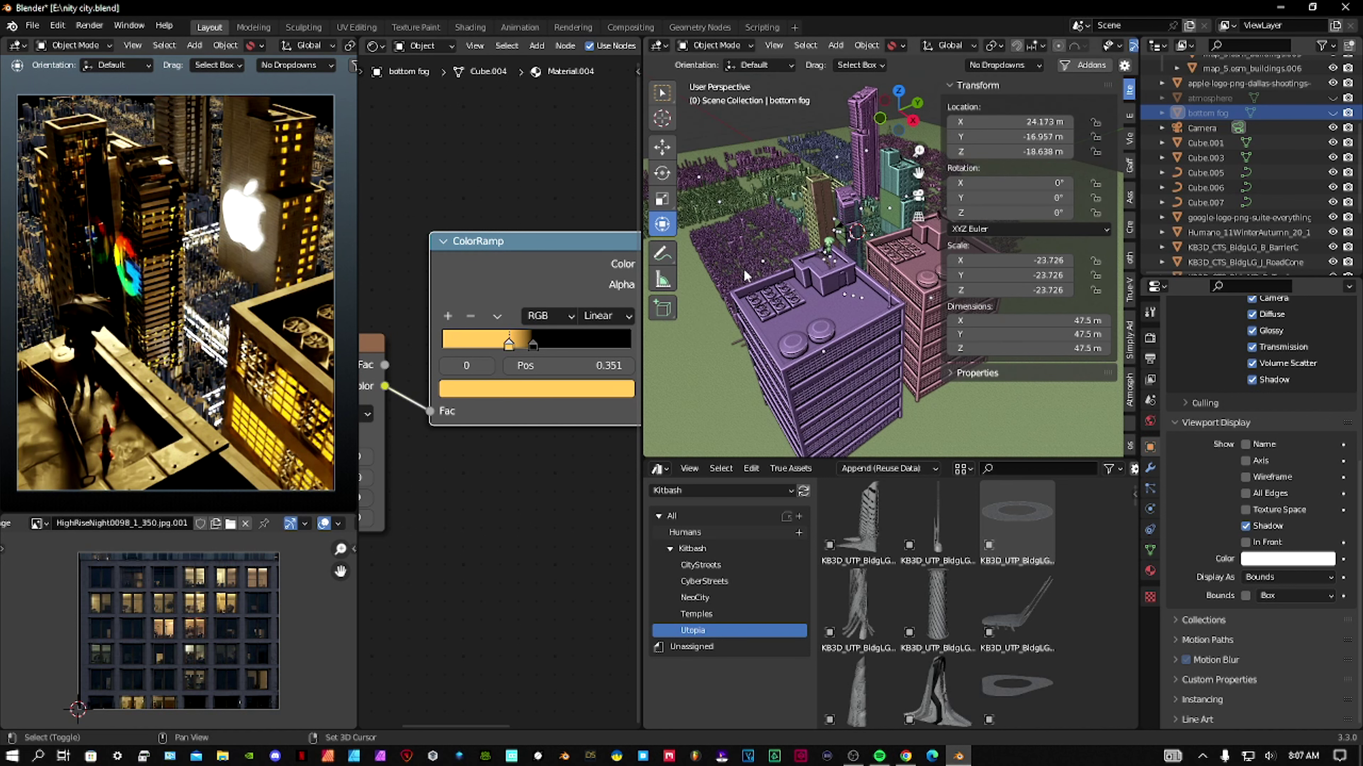
shift+middle_drag(744, 275, 732, 247)
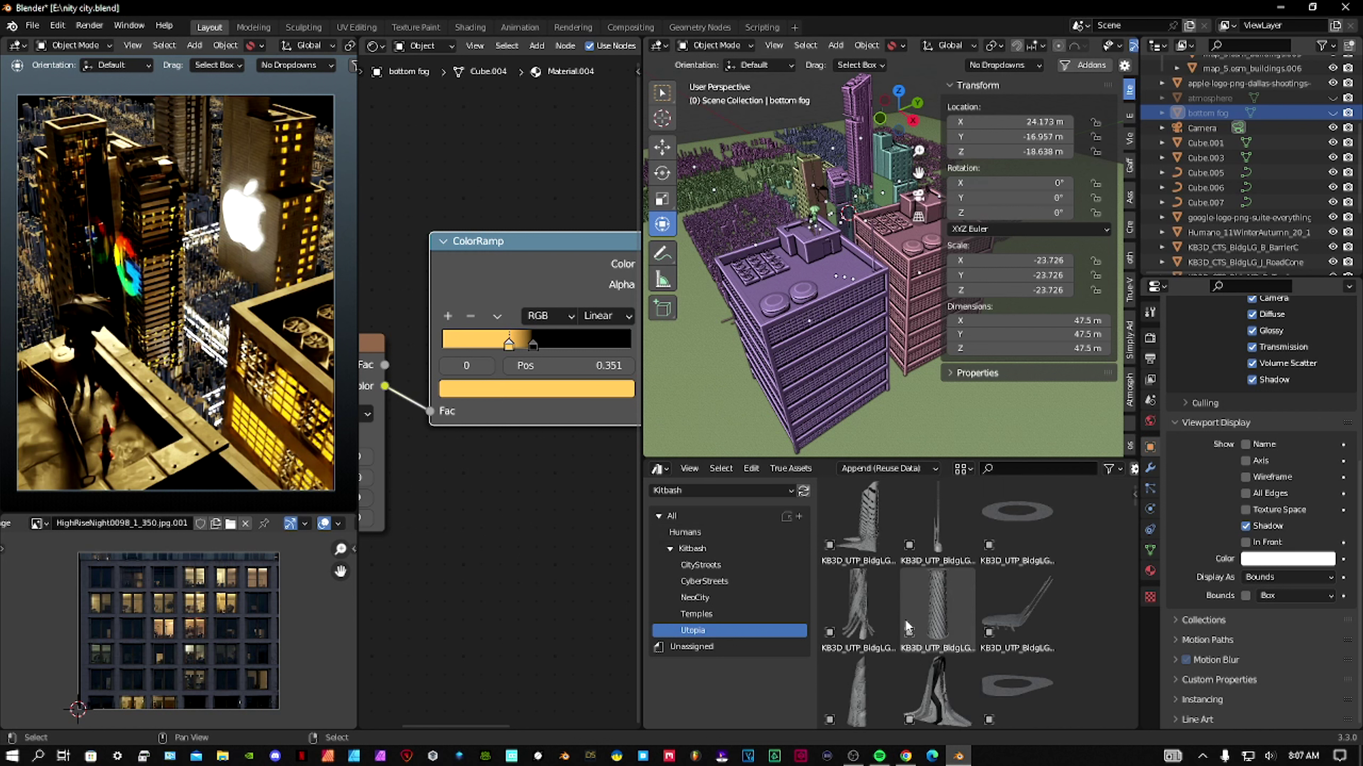
click(708, 598)
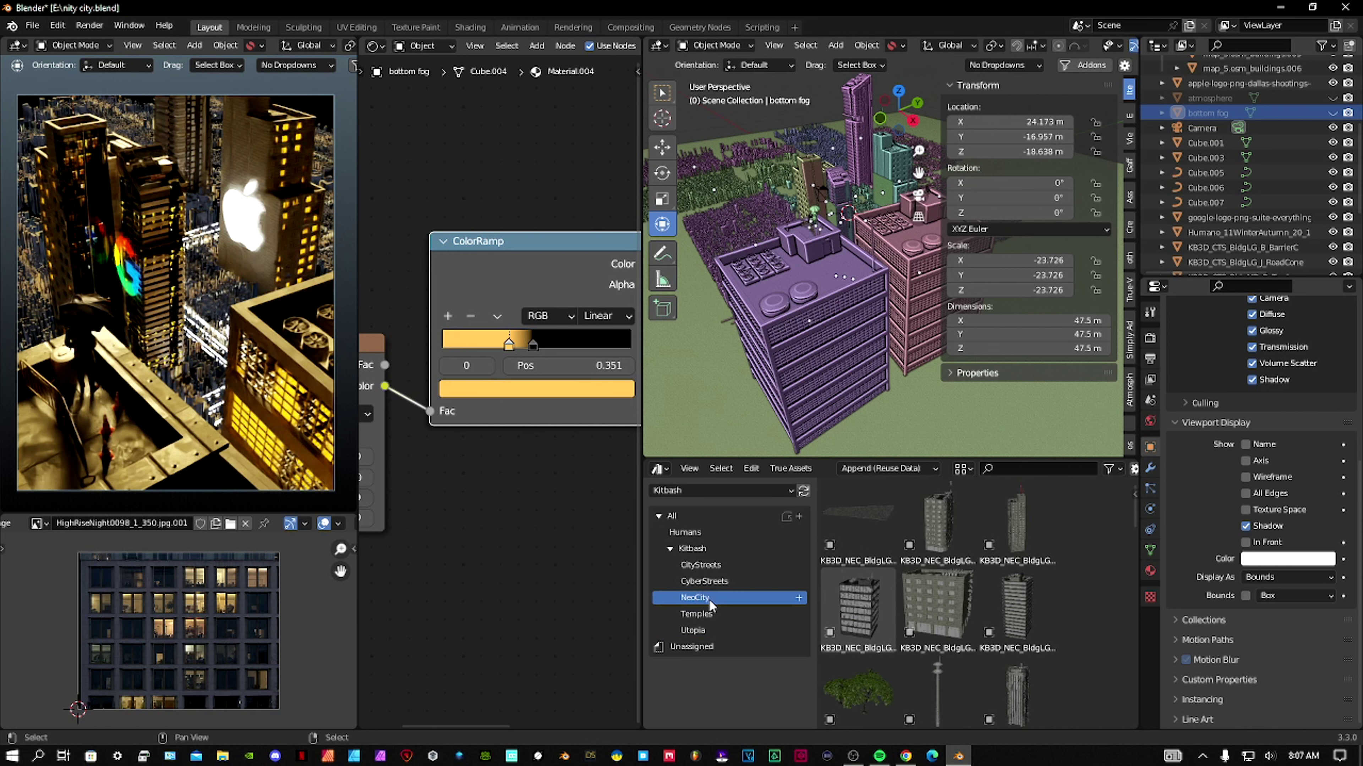
drag(826, 459, 826, 376)
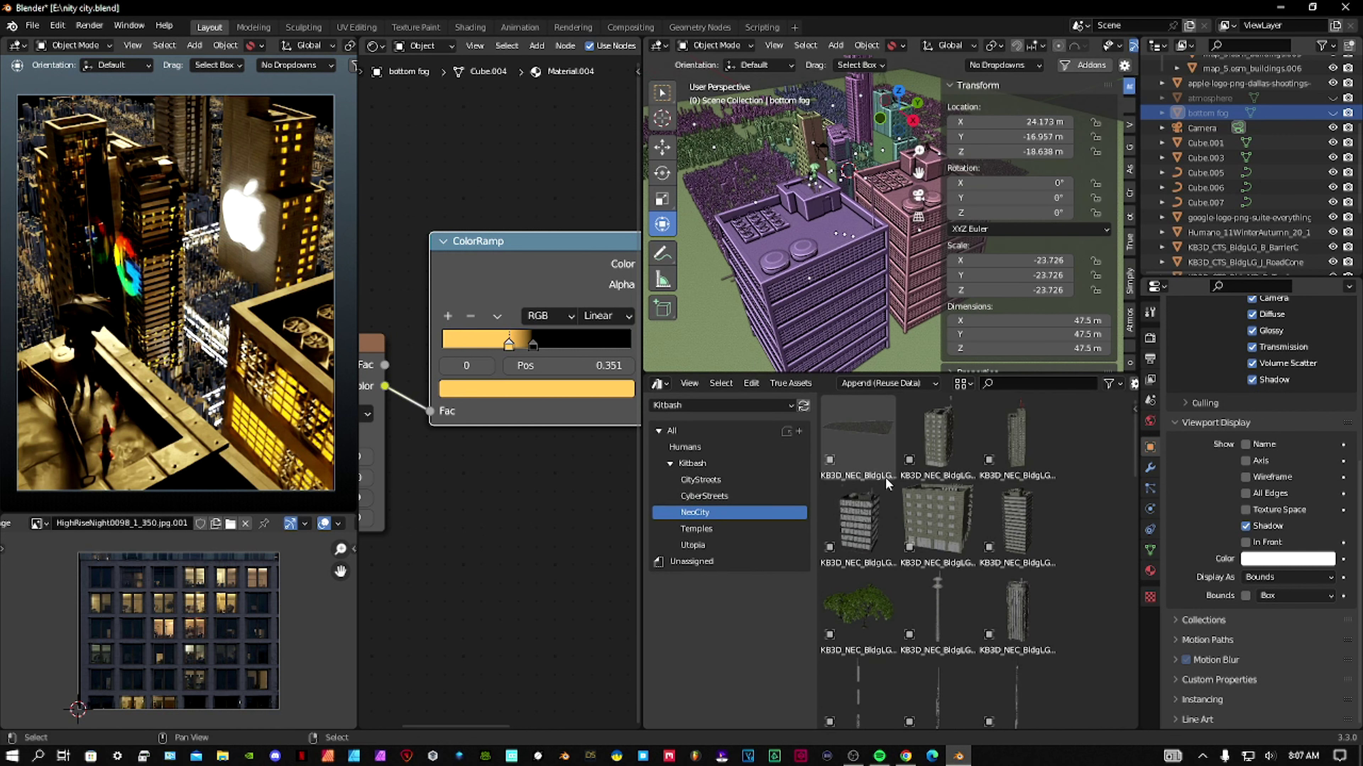
scroll(891, 486, down, 5)
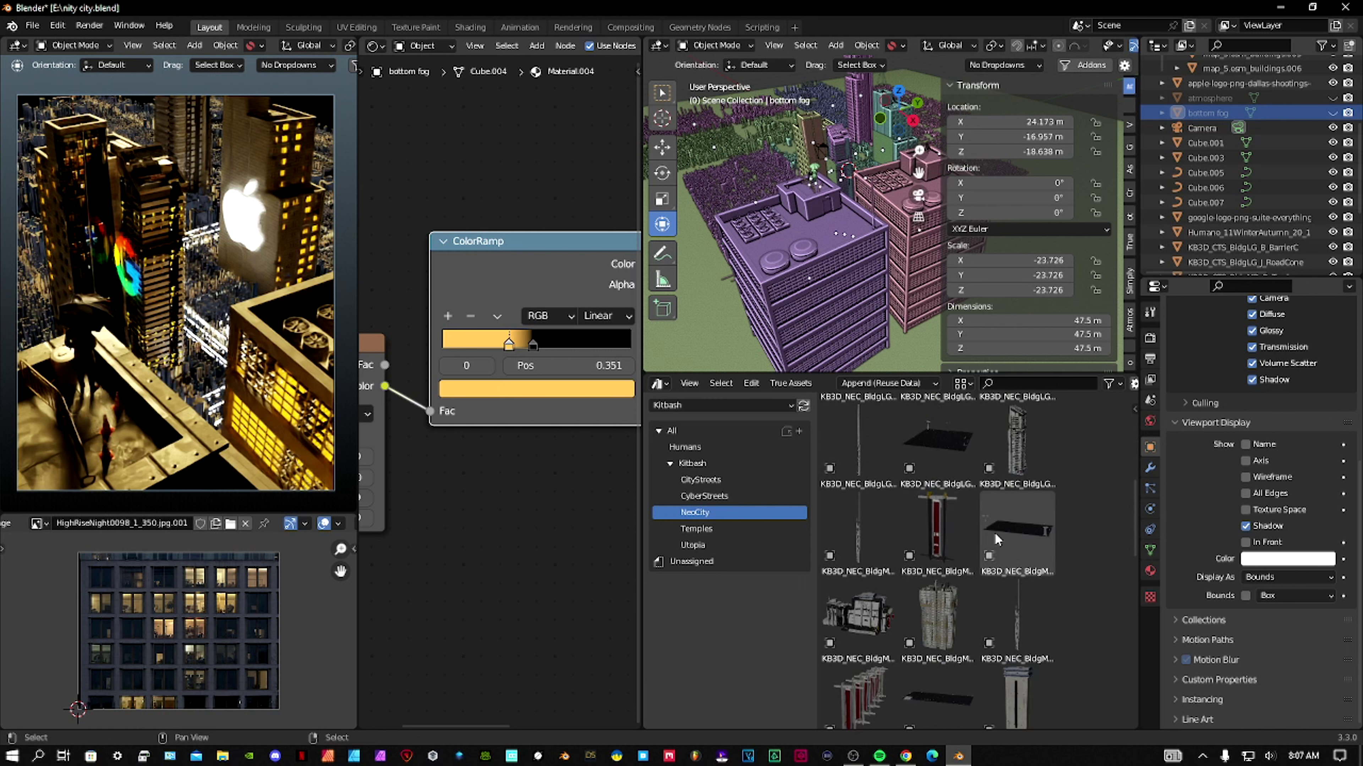
scroll(930, 564, up, 5)
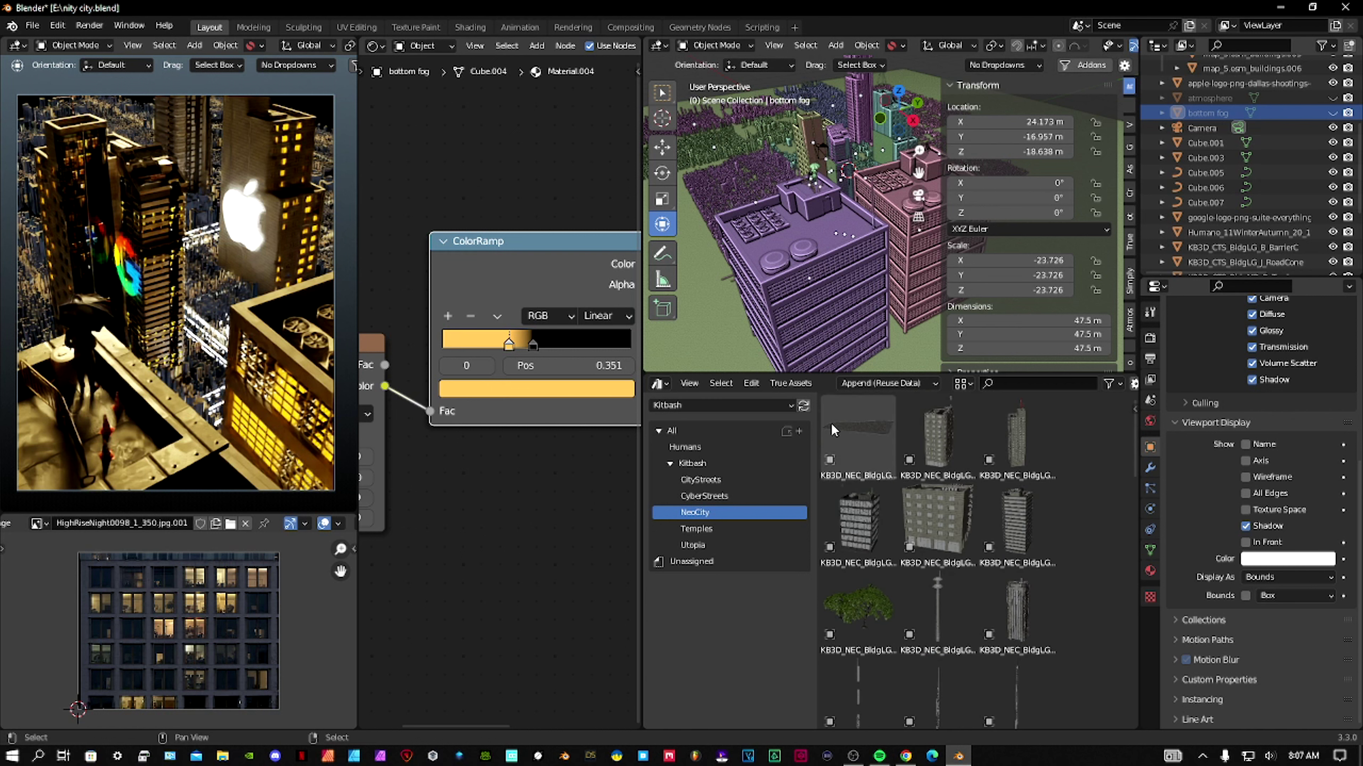
scroll(918, 492, down, 3)
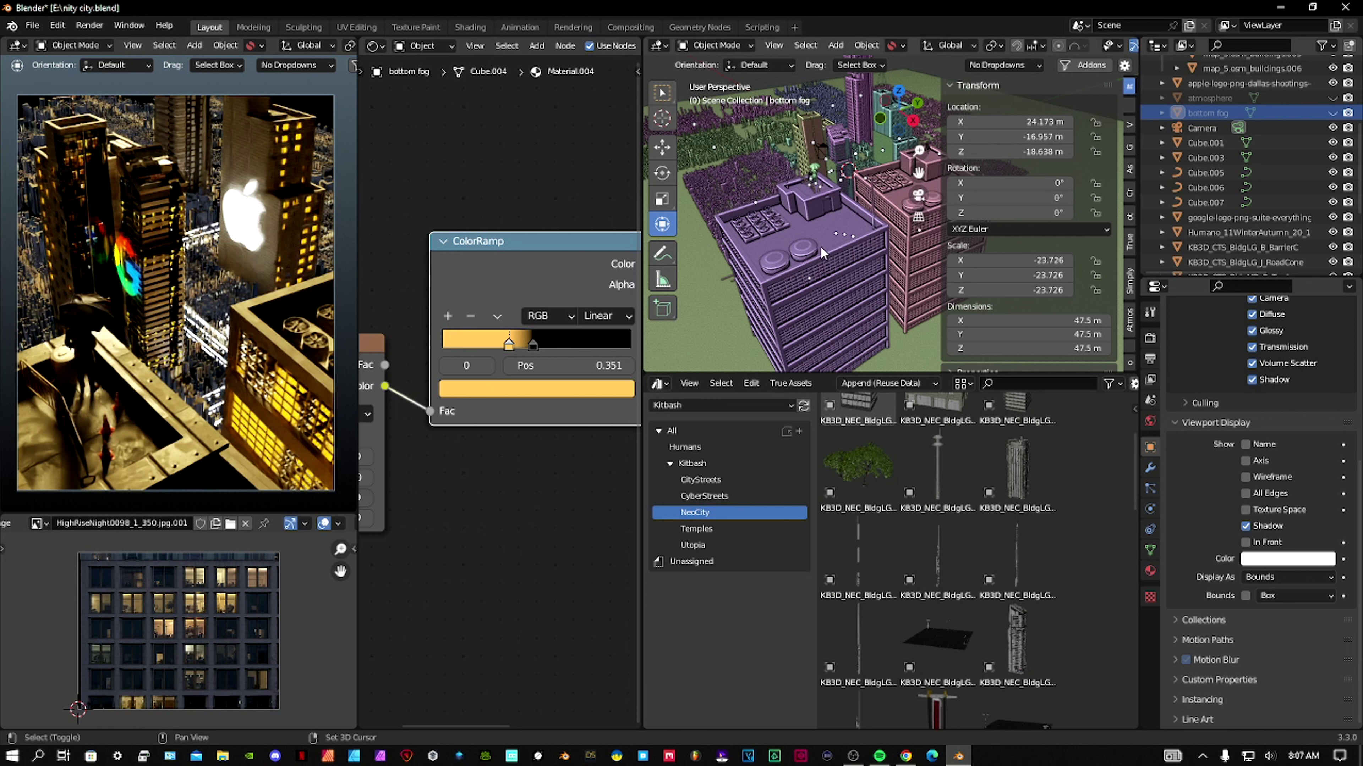
Try to scale the purple map_5.osm_buildings city block along the global Z axis
scroll(843, 257, up, 1)
scroll(842, 259, down, 8)
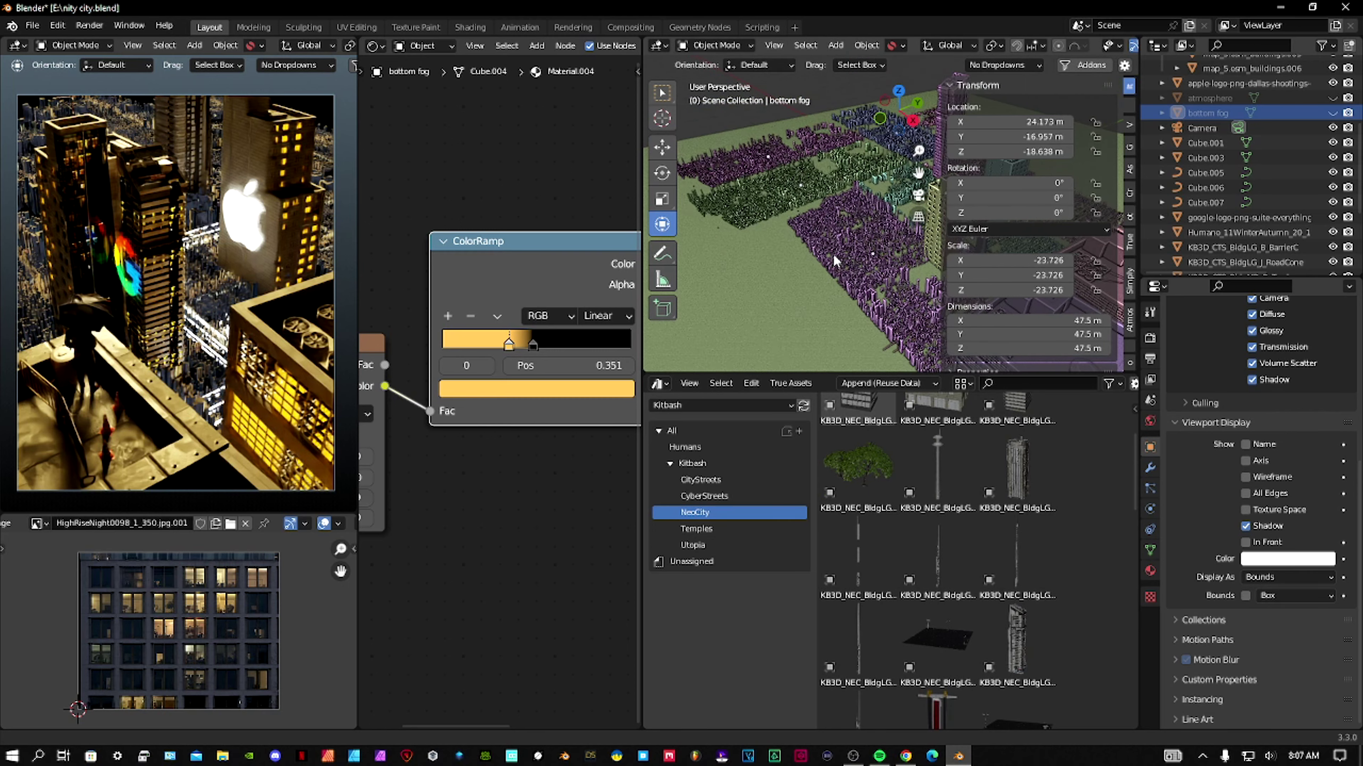
scroll(838, 263, up, 5)
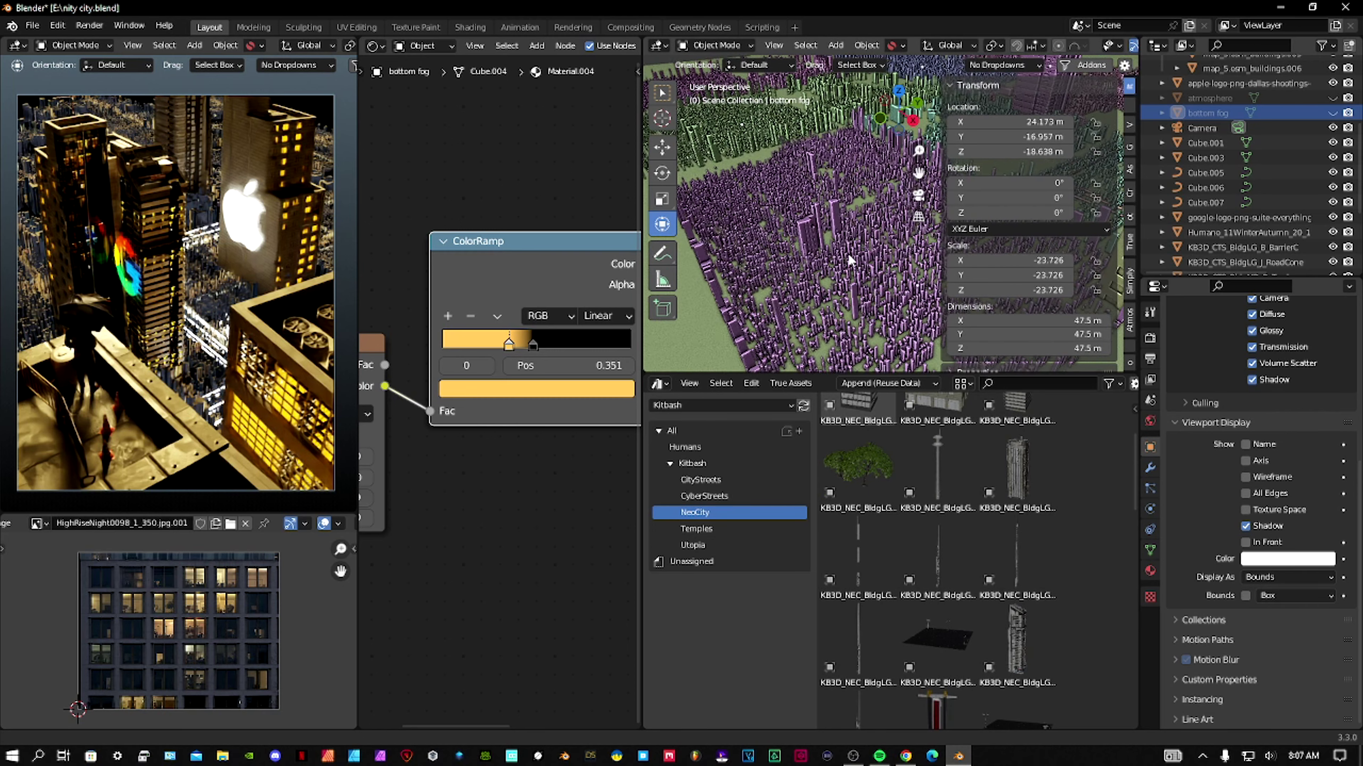
mouse_move(848, 253)
shift+middle_down()
mouse_move(830, 270)
mouse_move(776, 249)
mouse_move(831, 253)
mouse_move(822, 245)
shift+middle_up()
click(823, 249)
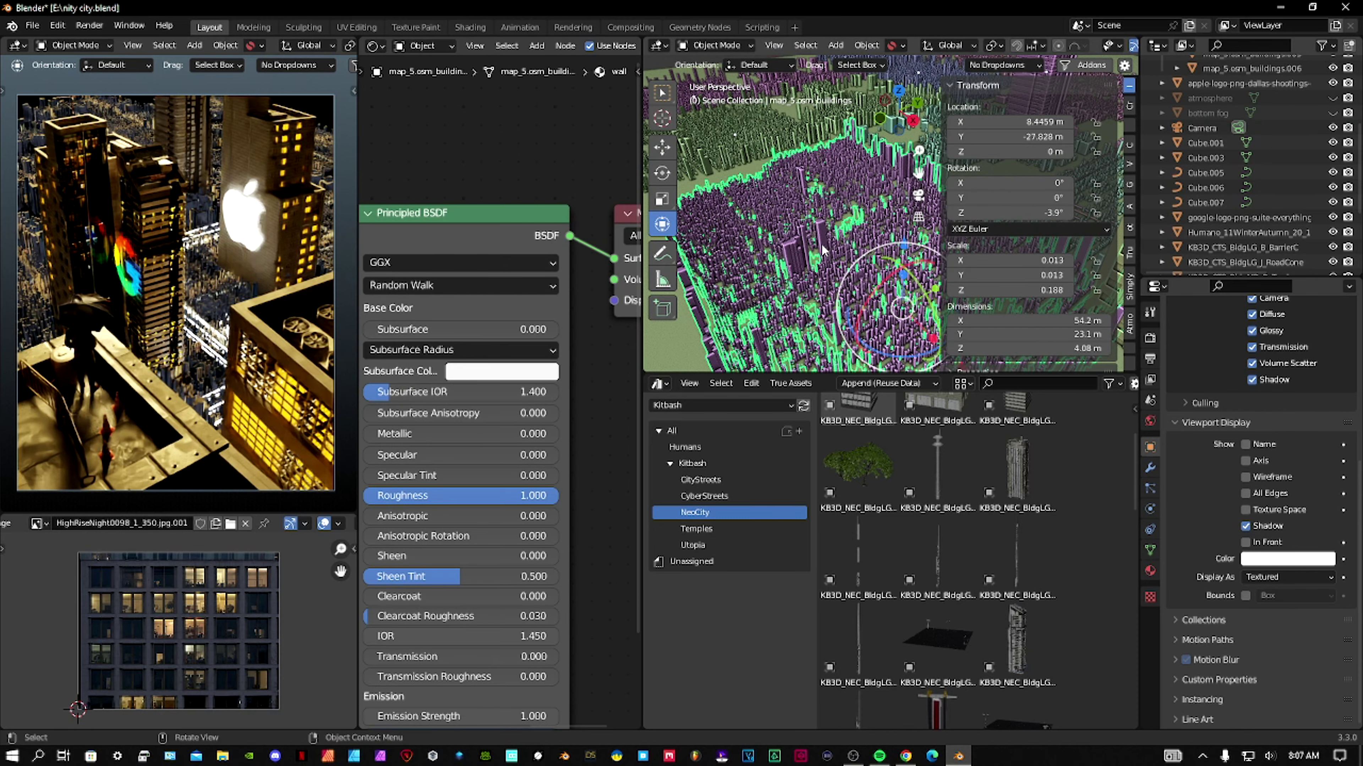
key(s)
key(z)
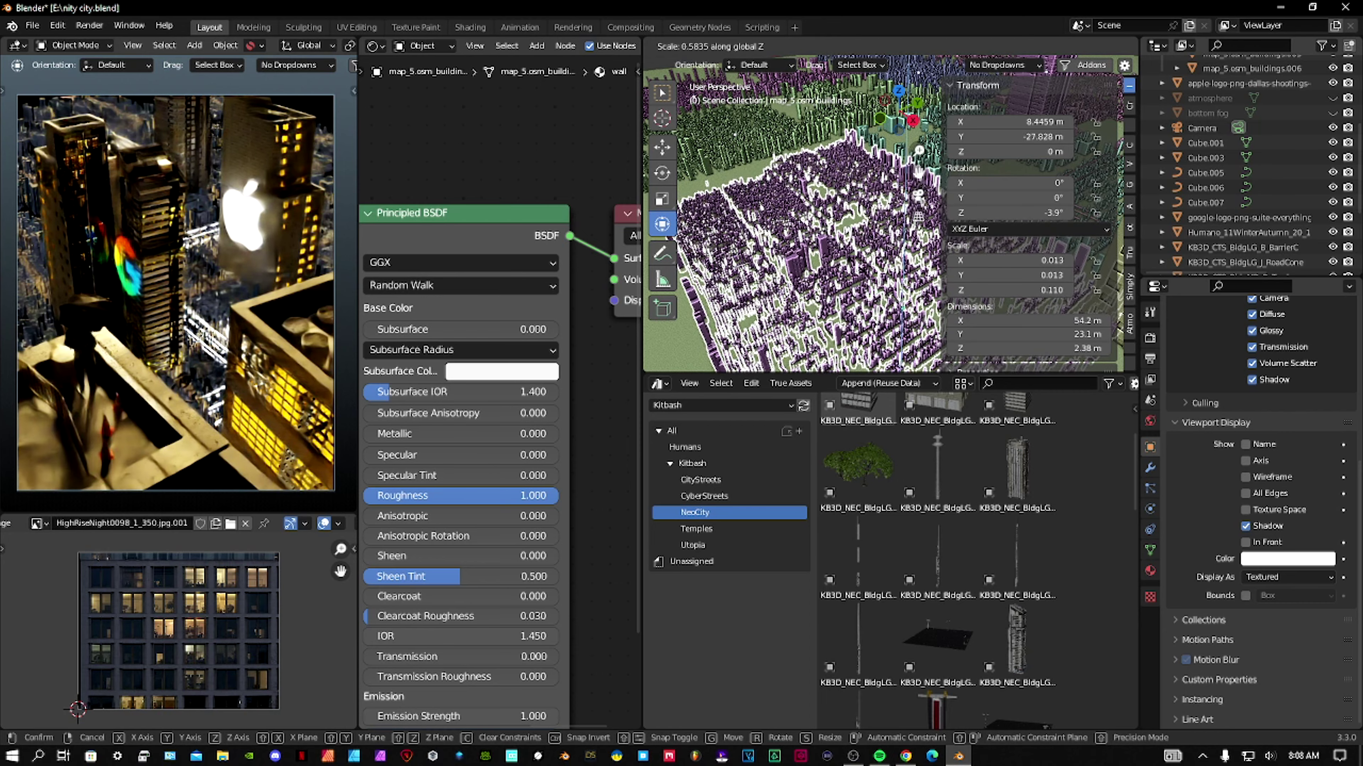
key(Escape)
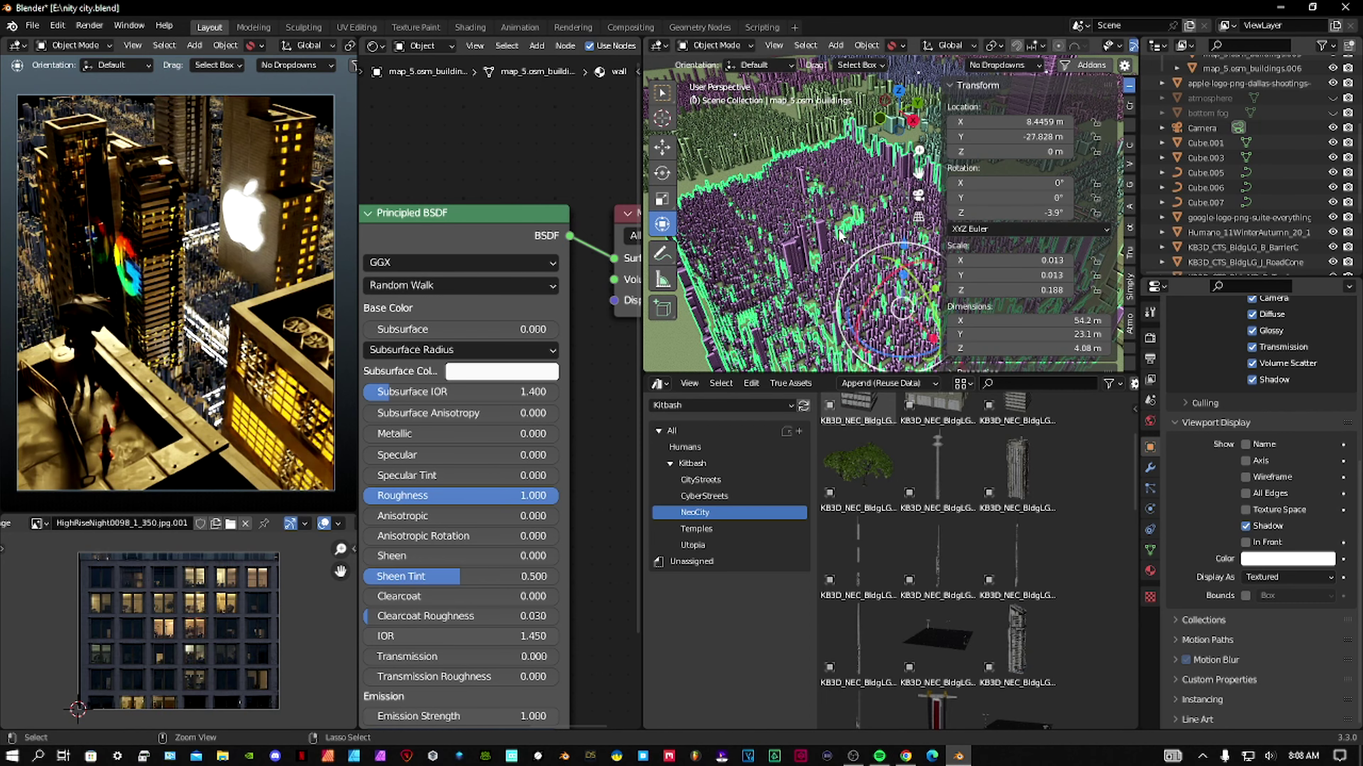
click(840, 236)
scroll(844, 243, down, 5)
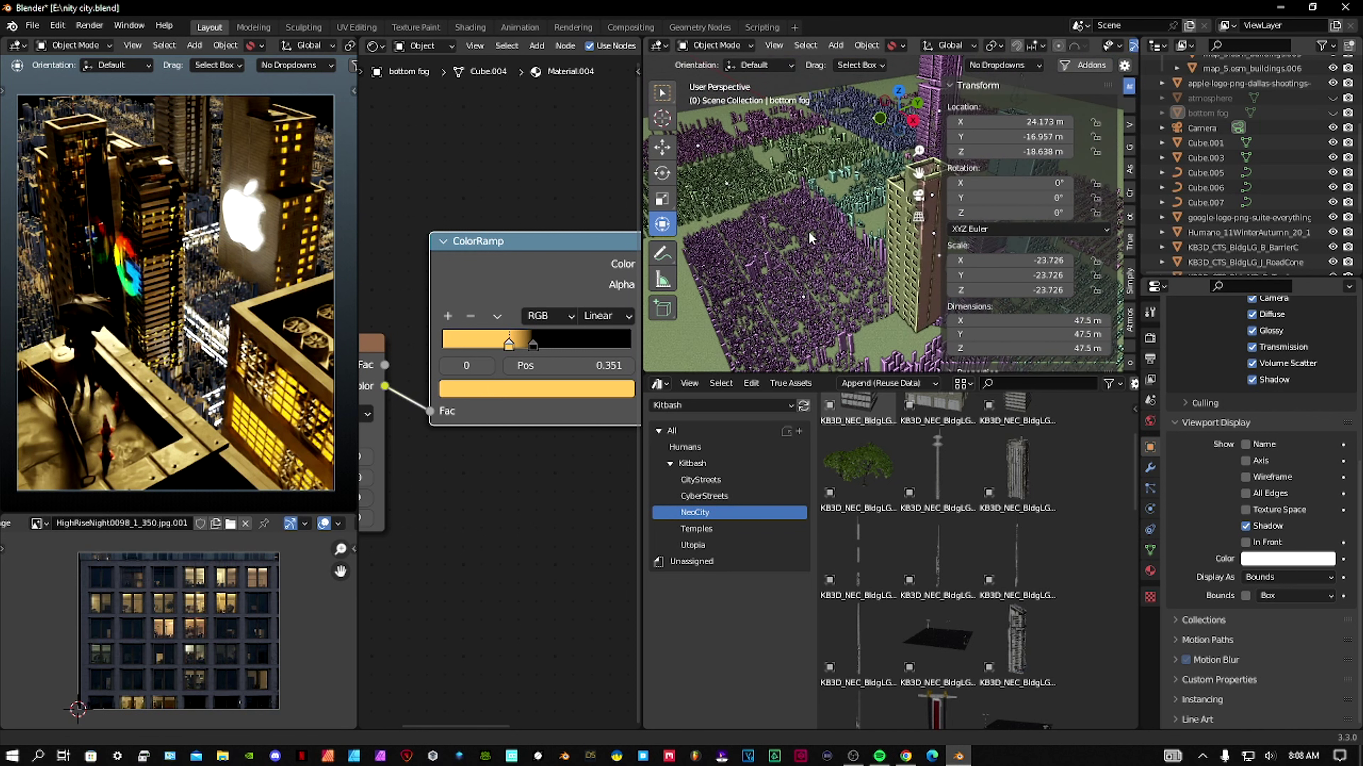
Select the tall Kitbash tower and the Cube.003 block inside it in turn to inspect how they fit together
middle_drag(807, 231, 825, 289)
scroll(831, 285, up, 10)
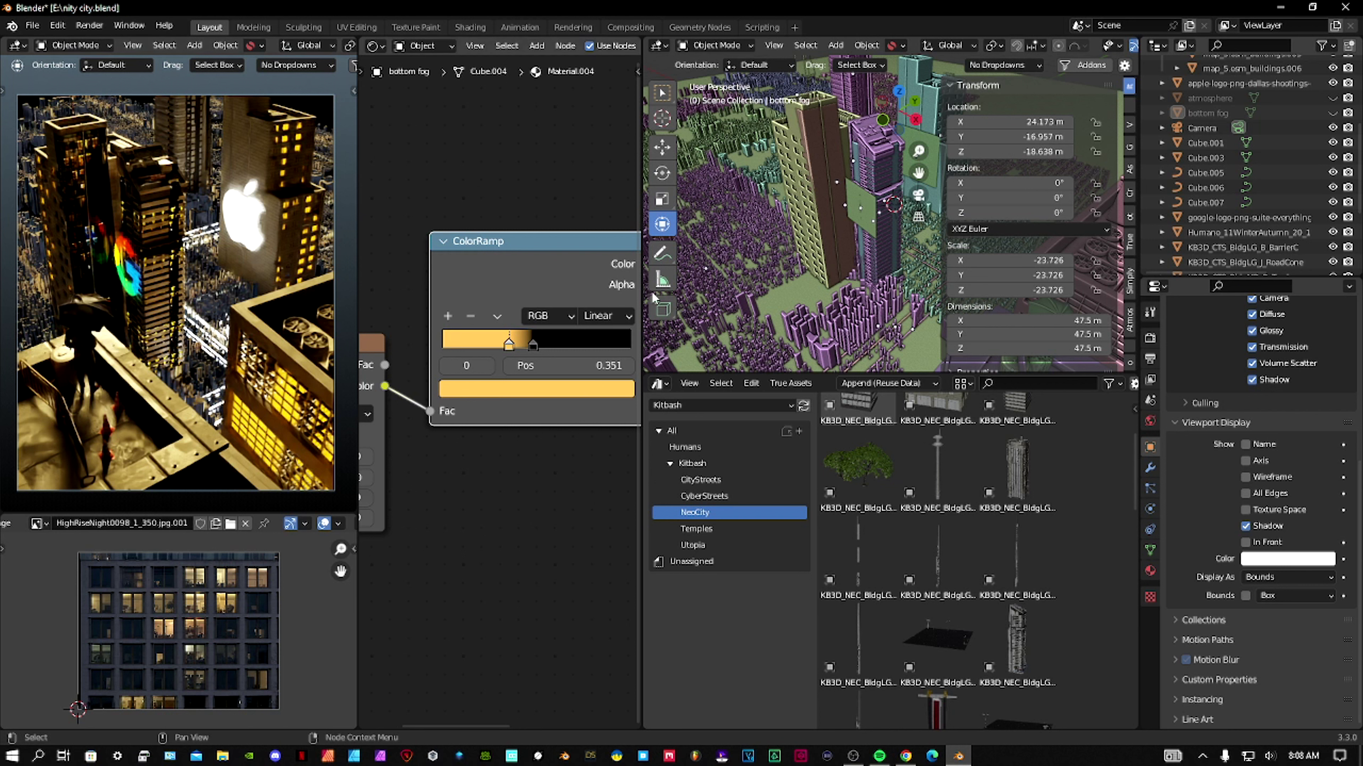
shift+middle_drag(868, 248, 824, 266)
click(798, 249)
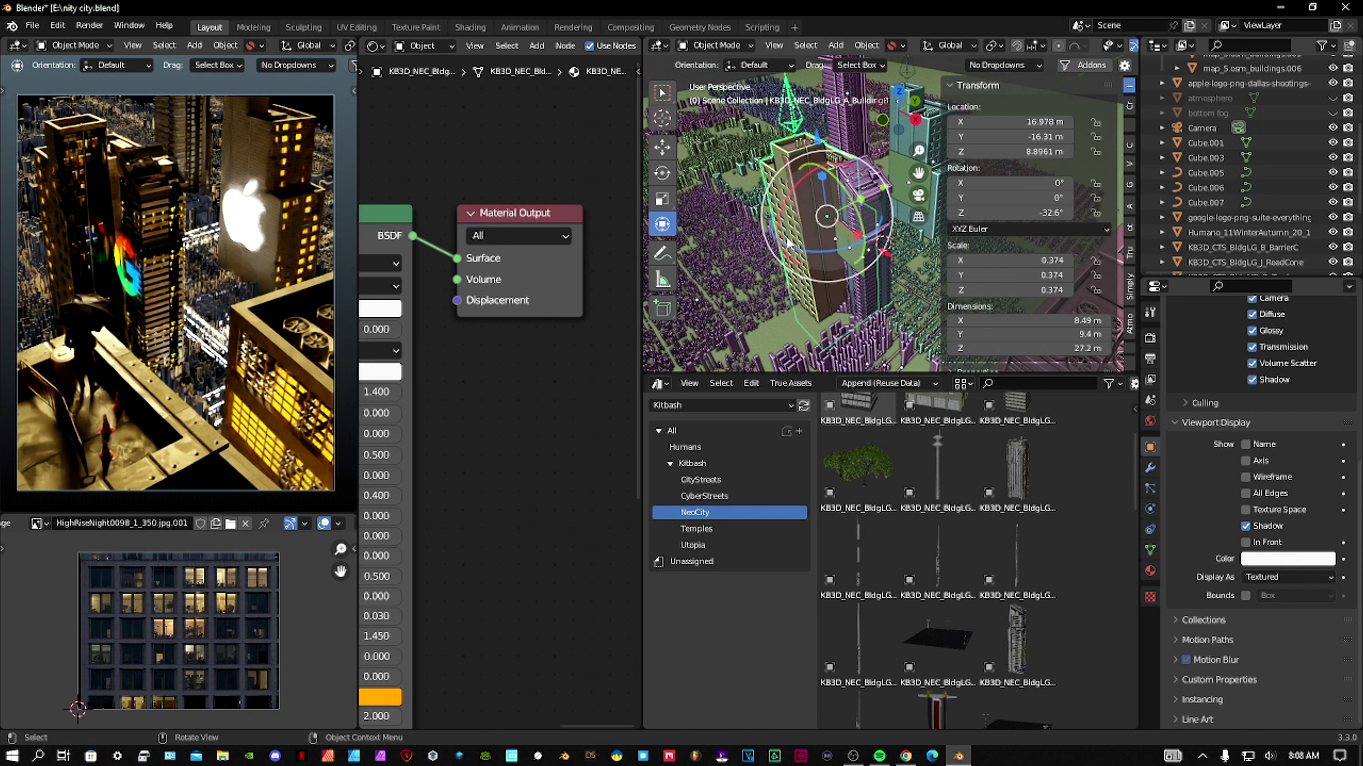
shift+middle_drag(762, 281, 855, 307)
scroll(853, 266, up, 3)
click(788, 248)
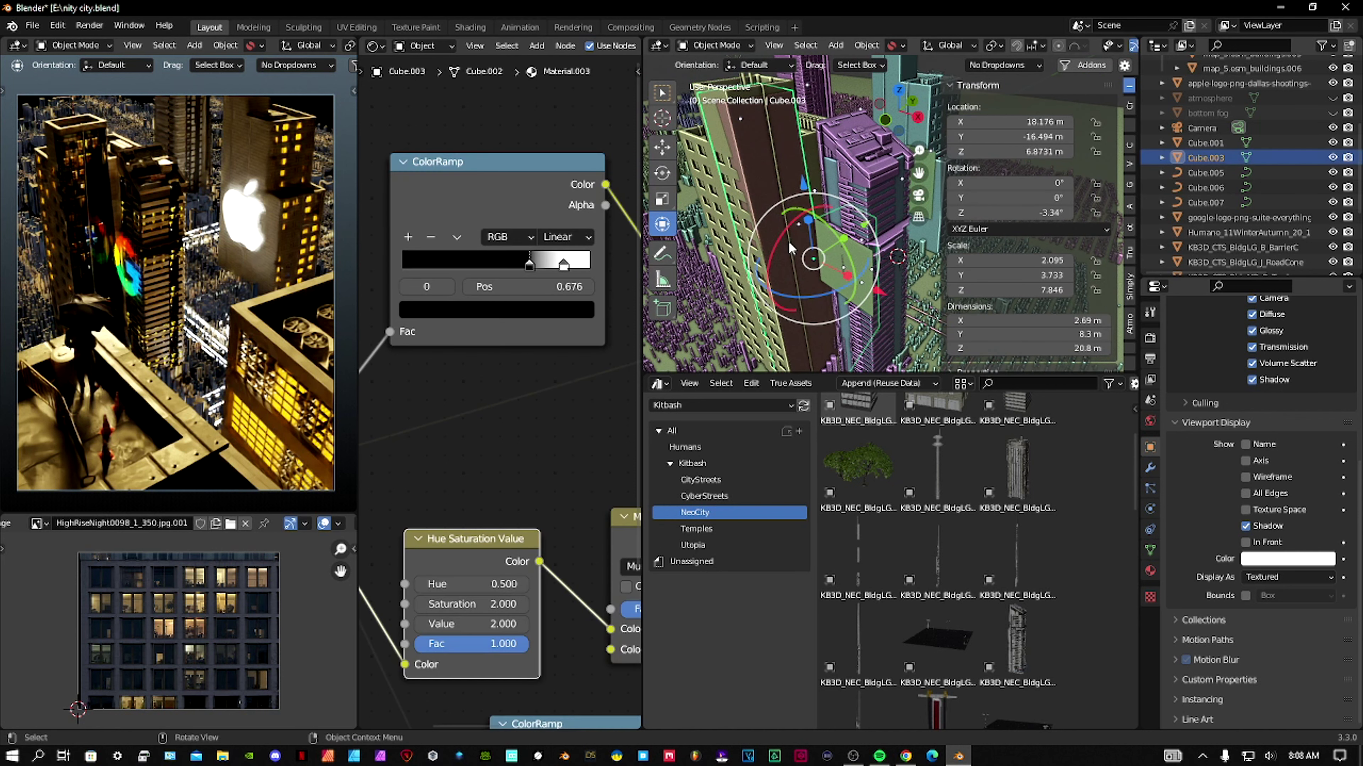
click(746, 254)
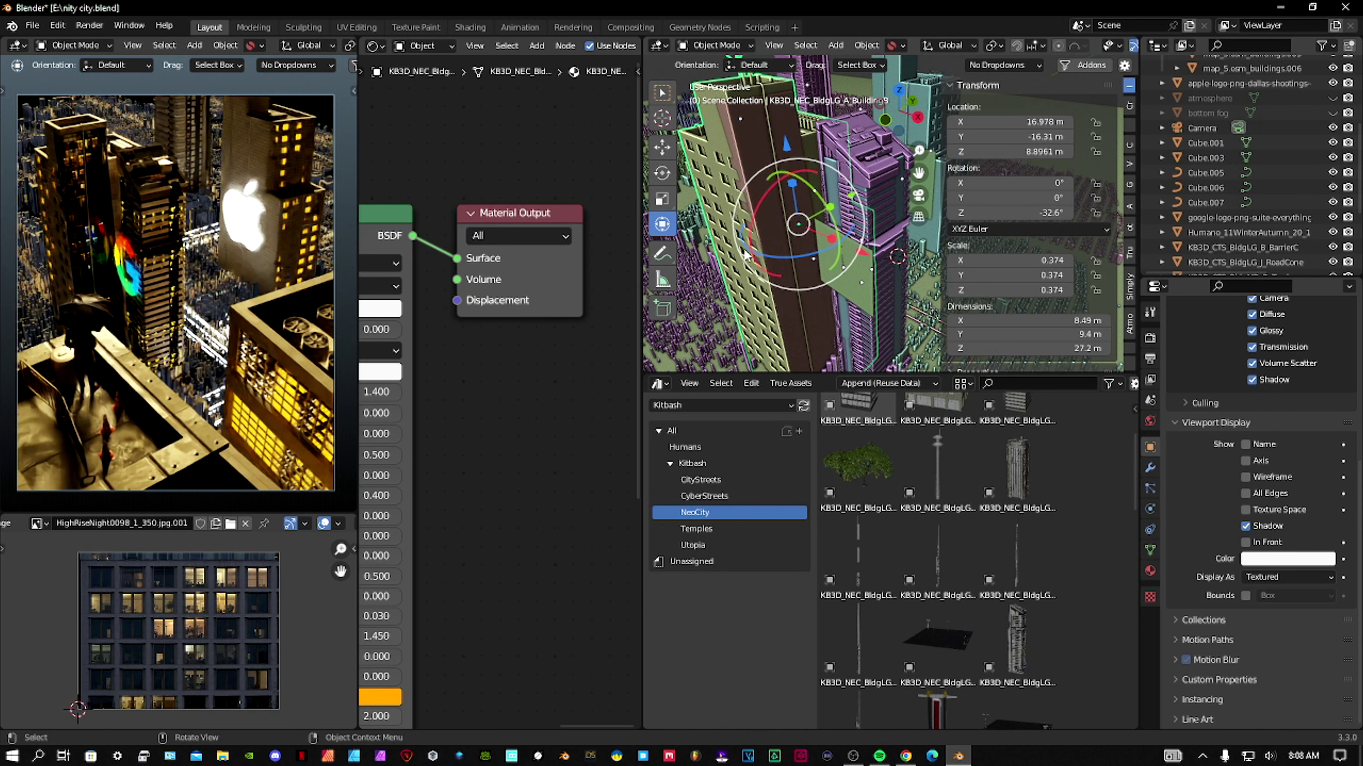
Select the Cube.003 block and move it along the X axis to 17.347 m
click(779, 250)
mouse_move(882, 298)
mouse_down()
mouse_move(895, 299)
mouse_move(869, 294)
mouse_up()
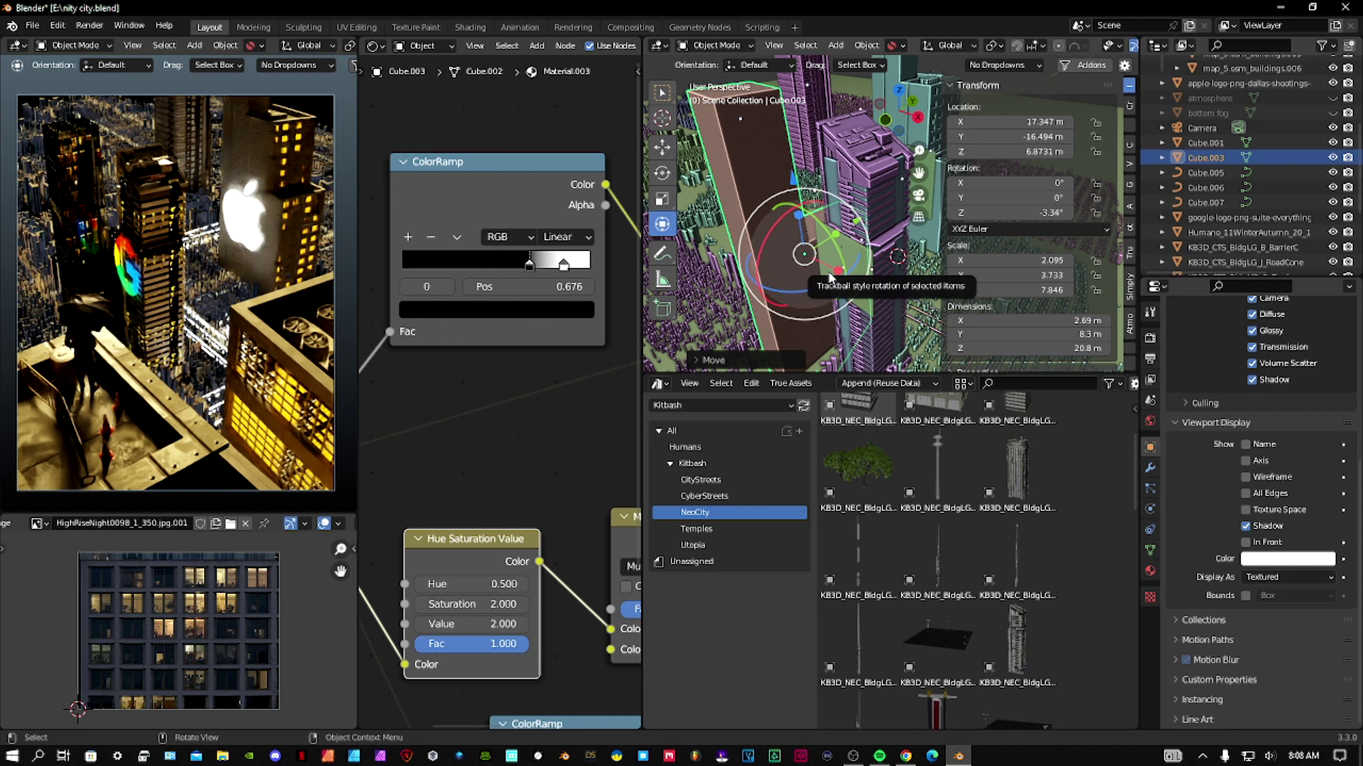
Examine the Cube.003 block's faces up close in the solid viewport and its lit windows in the rendered viewport
mouse_move(829, 278)
middle_down()
mouse_move(750, 208)
mouse_move(798, 230)
mouse_move(830, 278)
mouse_move(811, 267)
middle_up()
scroll(829, 274, down, 2)
shift+middle_drag(933, 288, 1068, 303)
mouse_move(826, 249)
shift+middle_down()
mouse_move(816, 295)
mouse_move(843, 277)
mouse_move(853, 246)
shift+middle_up()
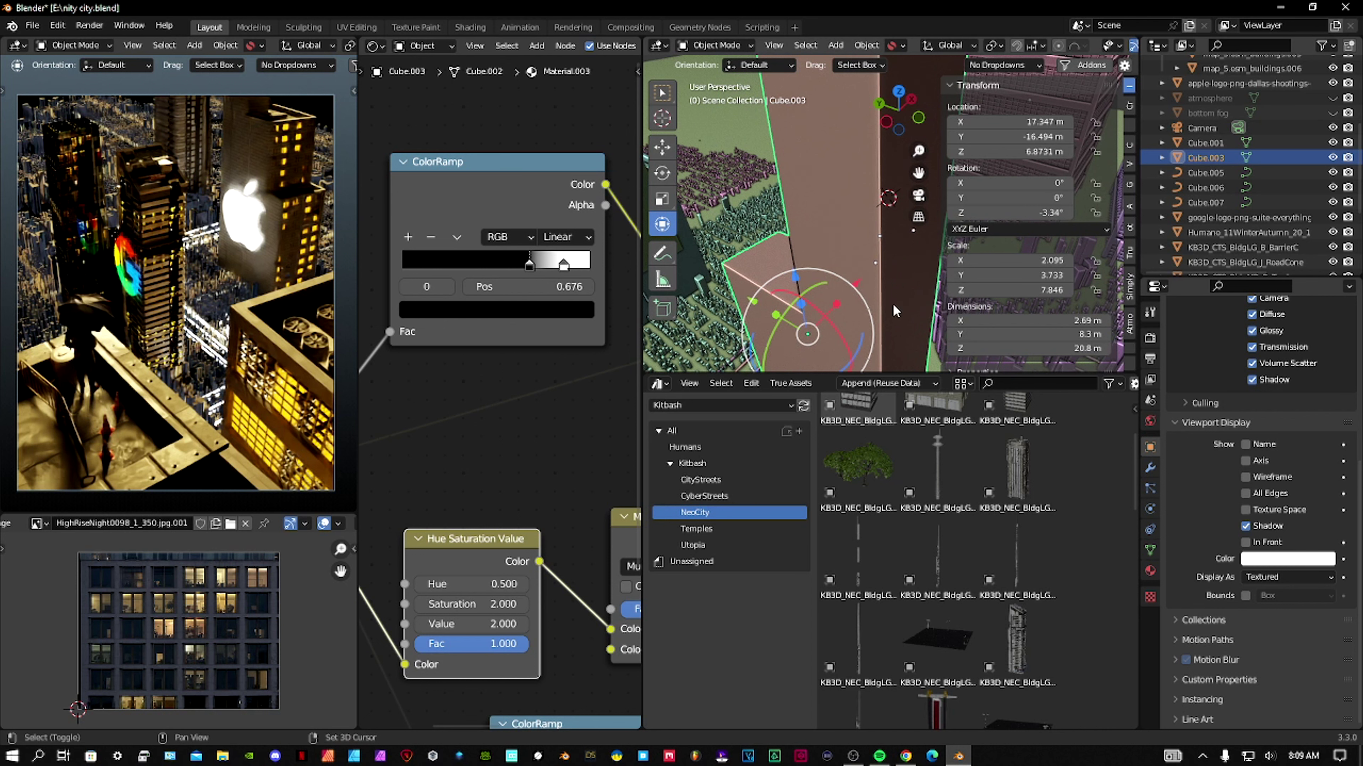
shift+middle_drag(892, 304, 853, 291)
shift+middle_drag(815, 231, 840, 260)
middle_drag(78, 198, 283, 341)
scroll(283, 341, down, 3)
shift+middle_drag(220, 293, 275, 322)
Select all of Cube.003's geometry in Edit Mode to check its mapping on the window texture, and return to Object Mode
key(Tab)
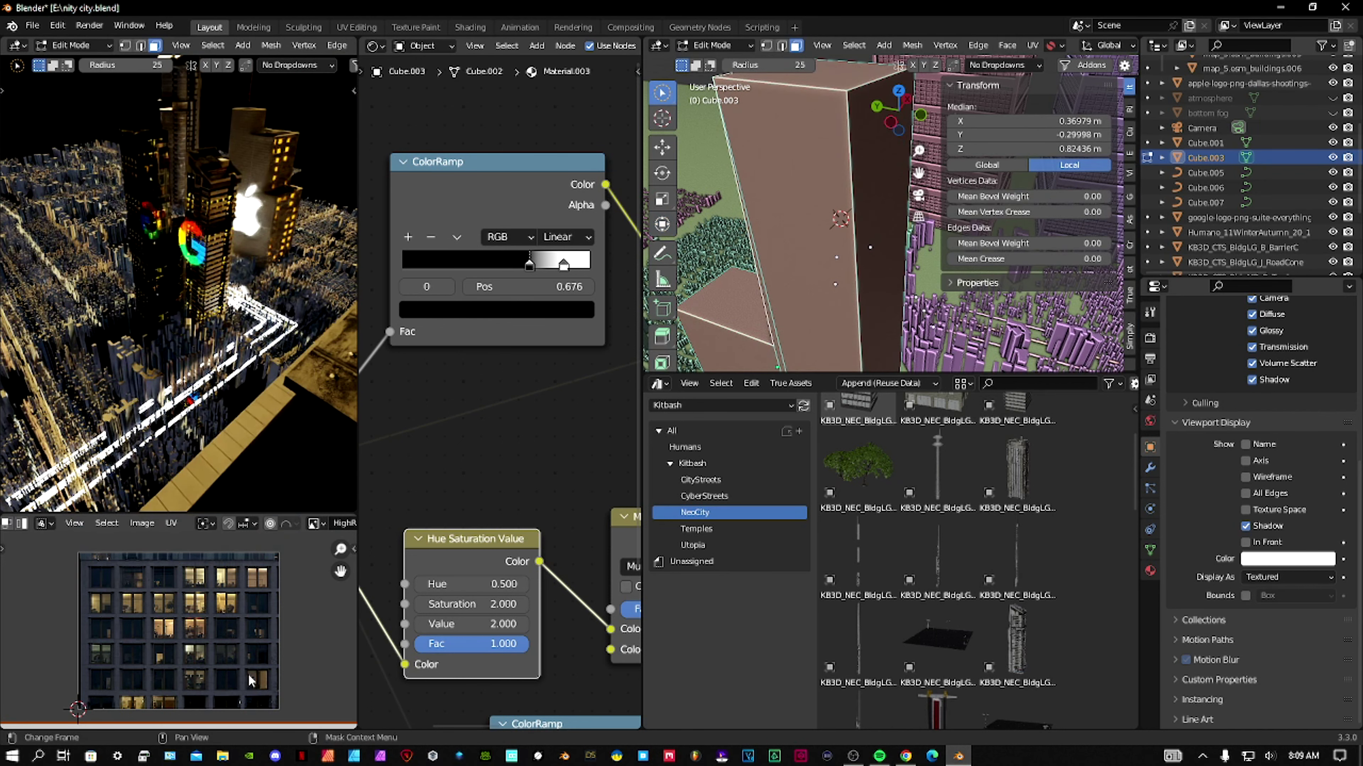
key(a)
key(Tab)
key(Tab)
key(Tab)
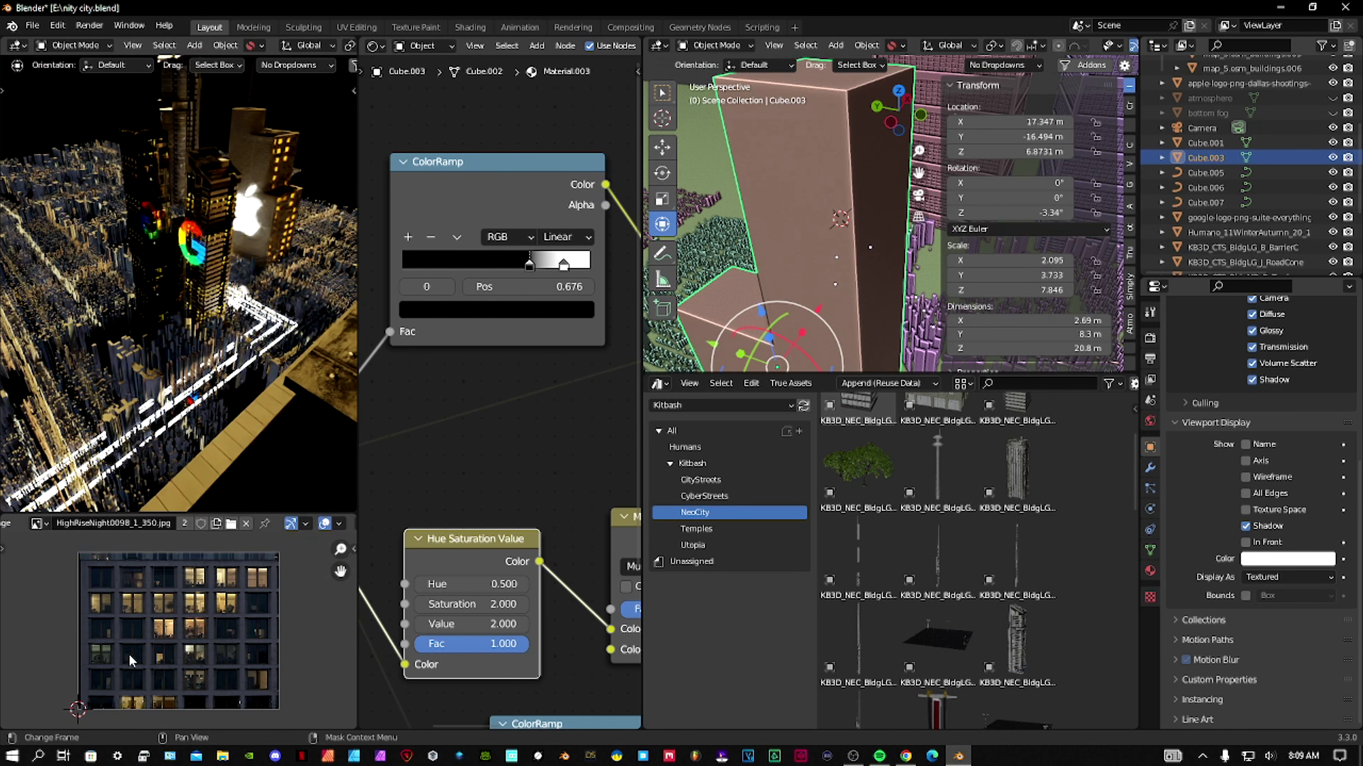
Examine the base of the Cube.003 block and the surrounding small OpenStreetMap buildings in both viewports
scroll(762, 314, down, 3)
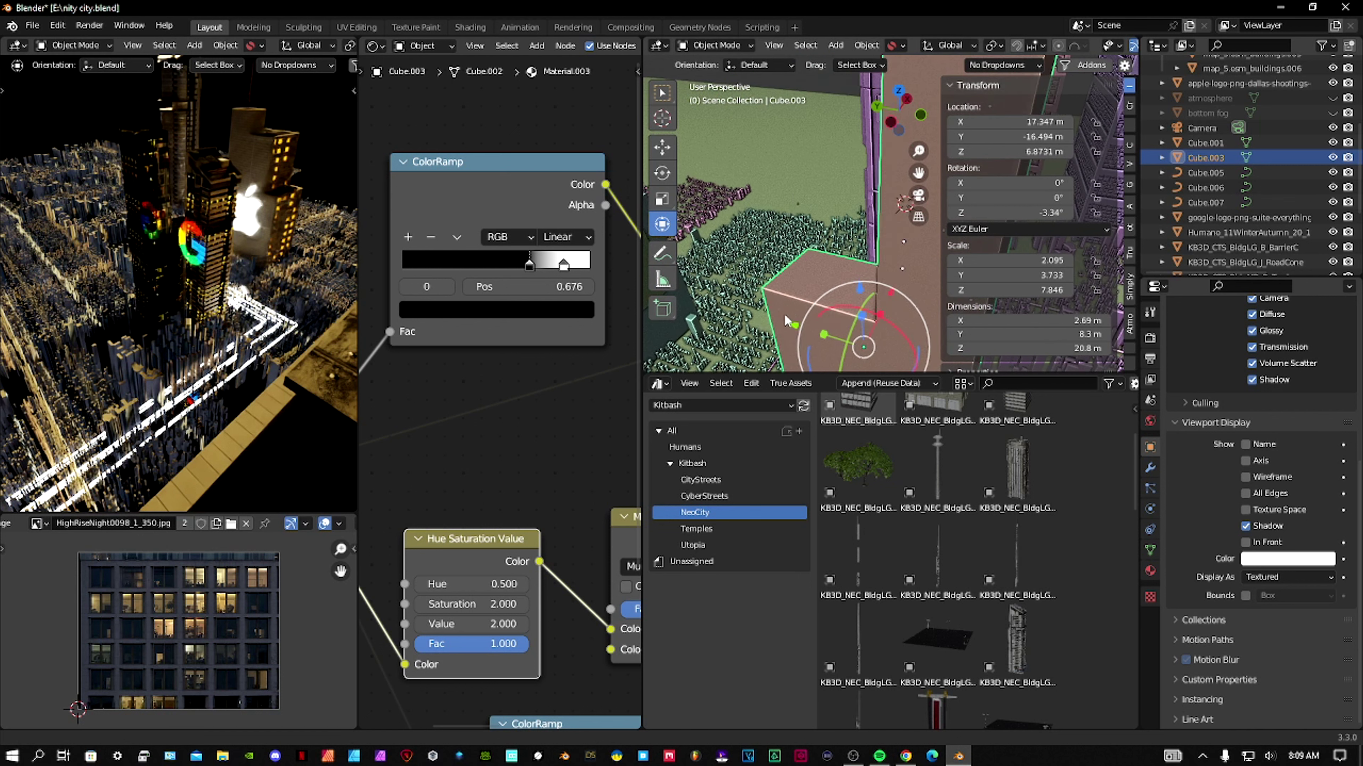
scroll(805, 309, down, 3)
scroll(804, 306, up, 5)
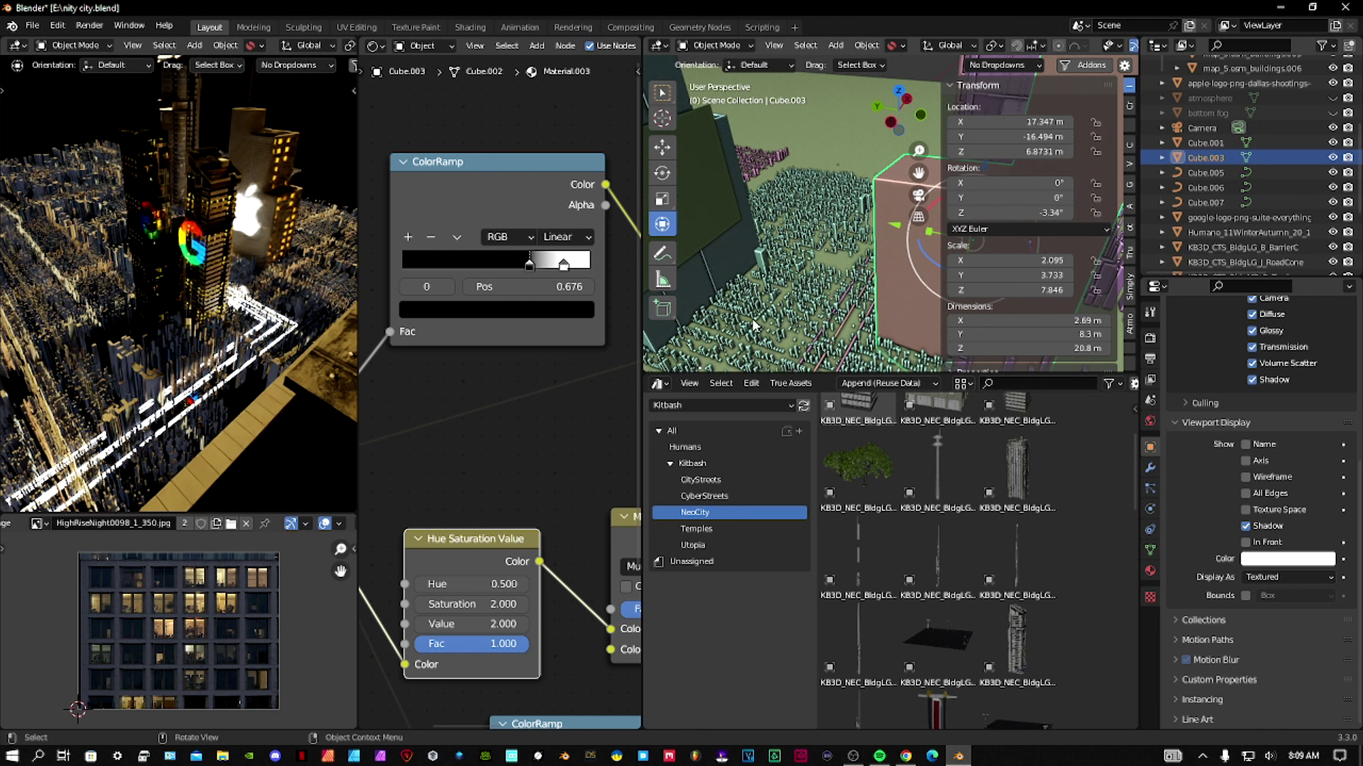
shift+middle_drag(767, 300, 724, 290)
shift+middle_drag(939, 177, 777, 235)
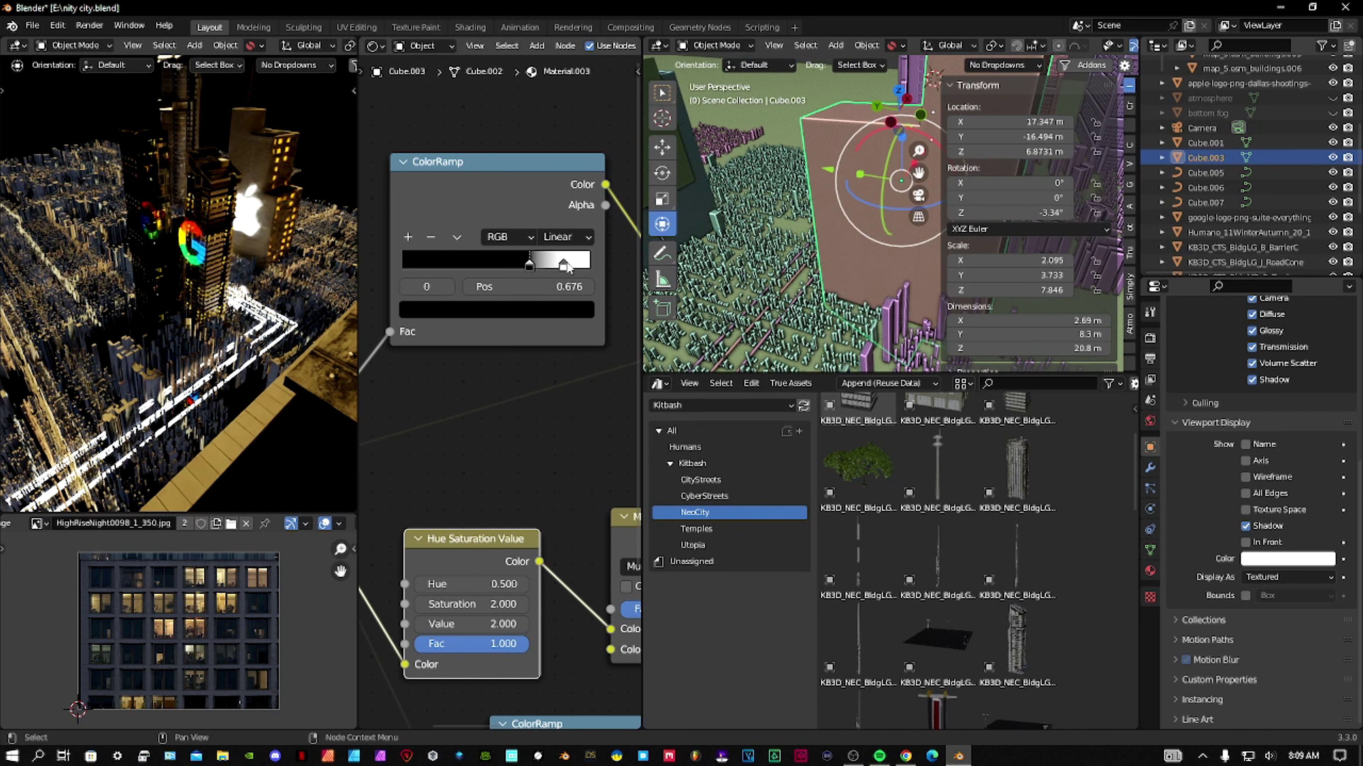
scroll(210, 244, up, 3)
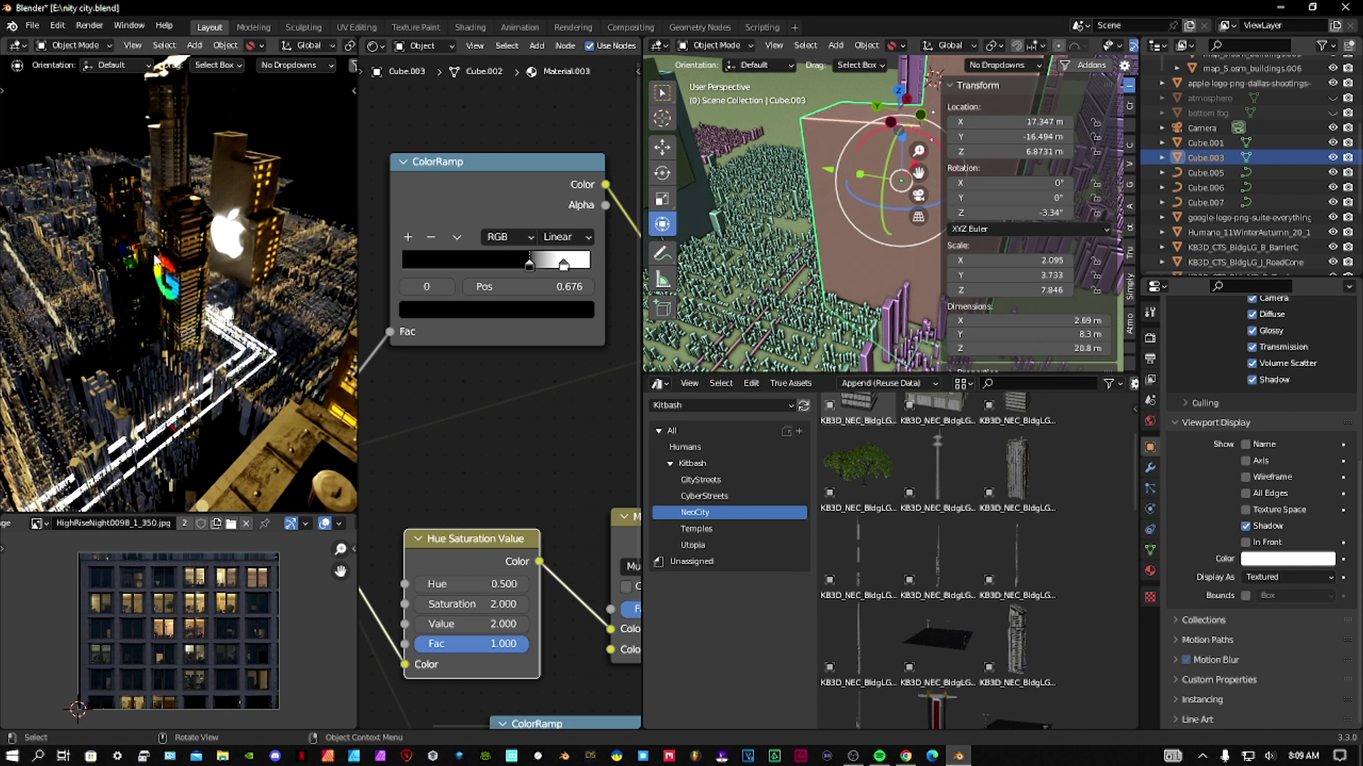
scroll(829, 214, up, 2)
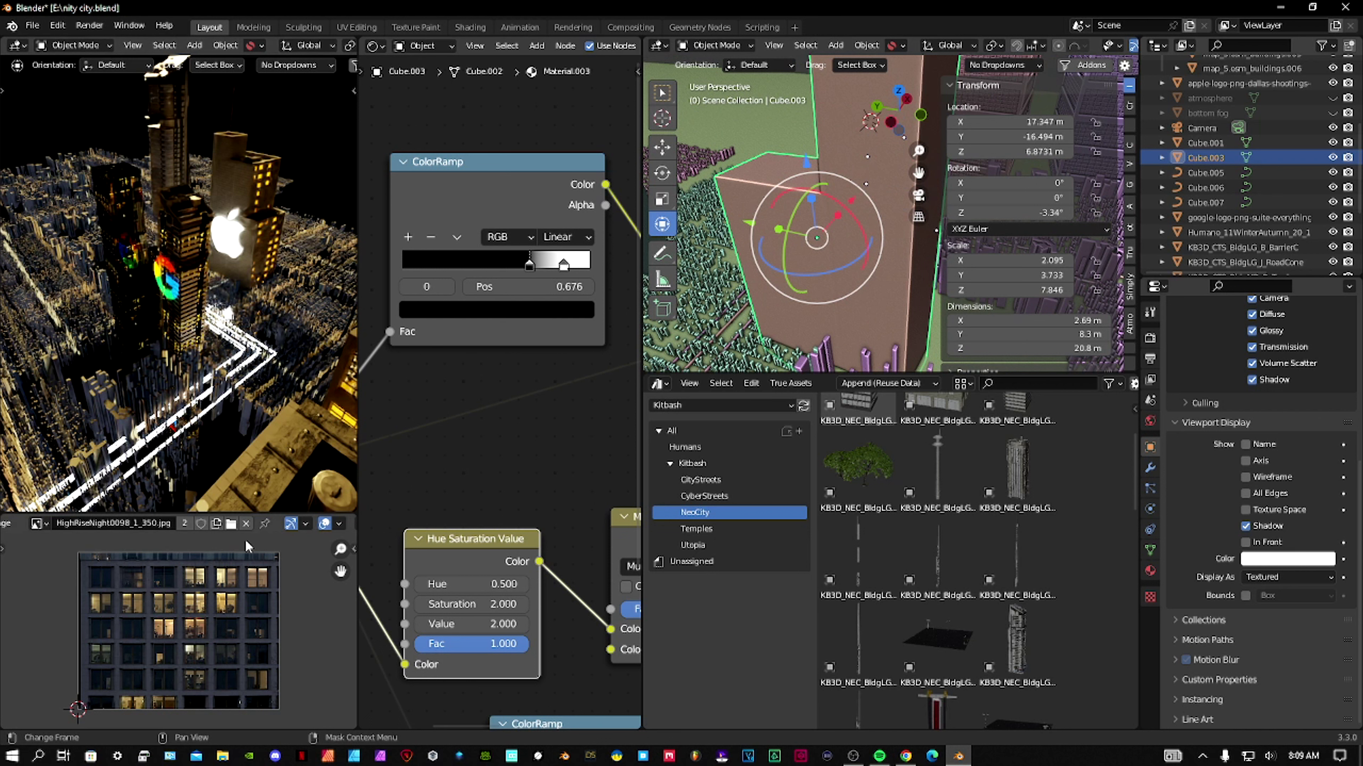
Examine the Cube.003 material's node chain from the HighRiseNight0098_1_350.jpg image texture through to the Principled BSDF
scroll(498, 568, down, 5)
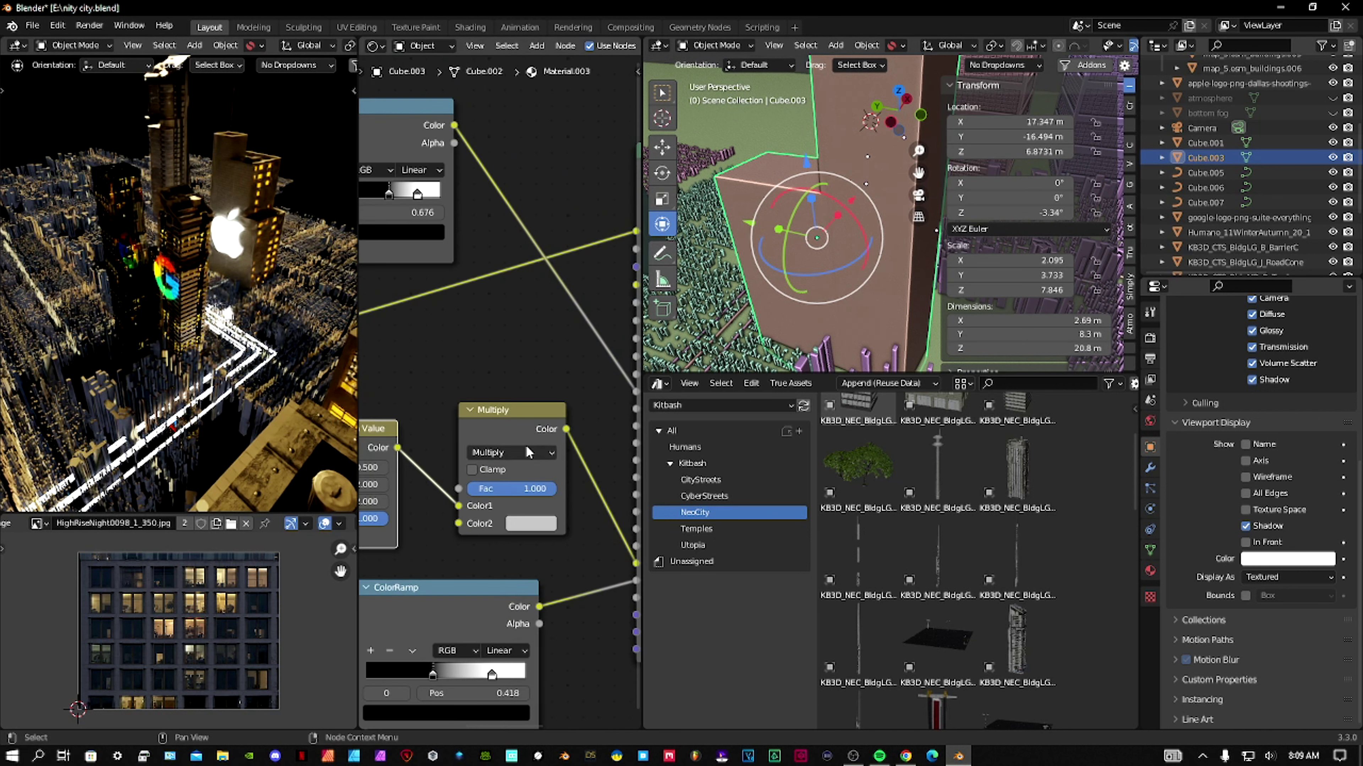
middle_drag(478, 438, 539, 450)
scroll(539, 455, up, 3)
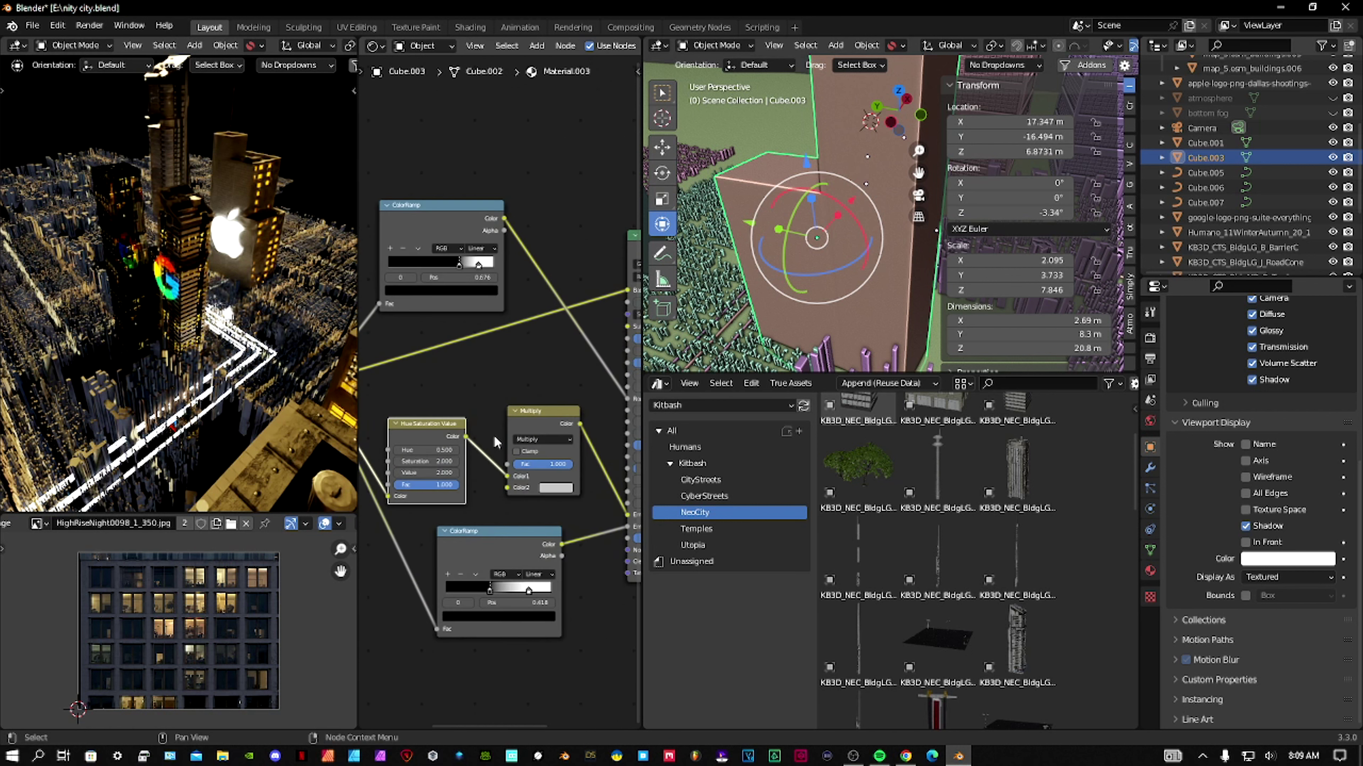
middle_drag(555, 469, 504, 452)
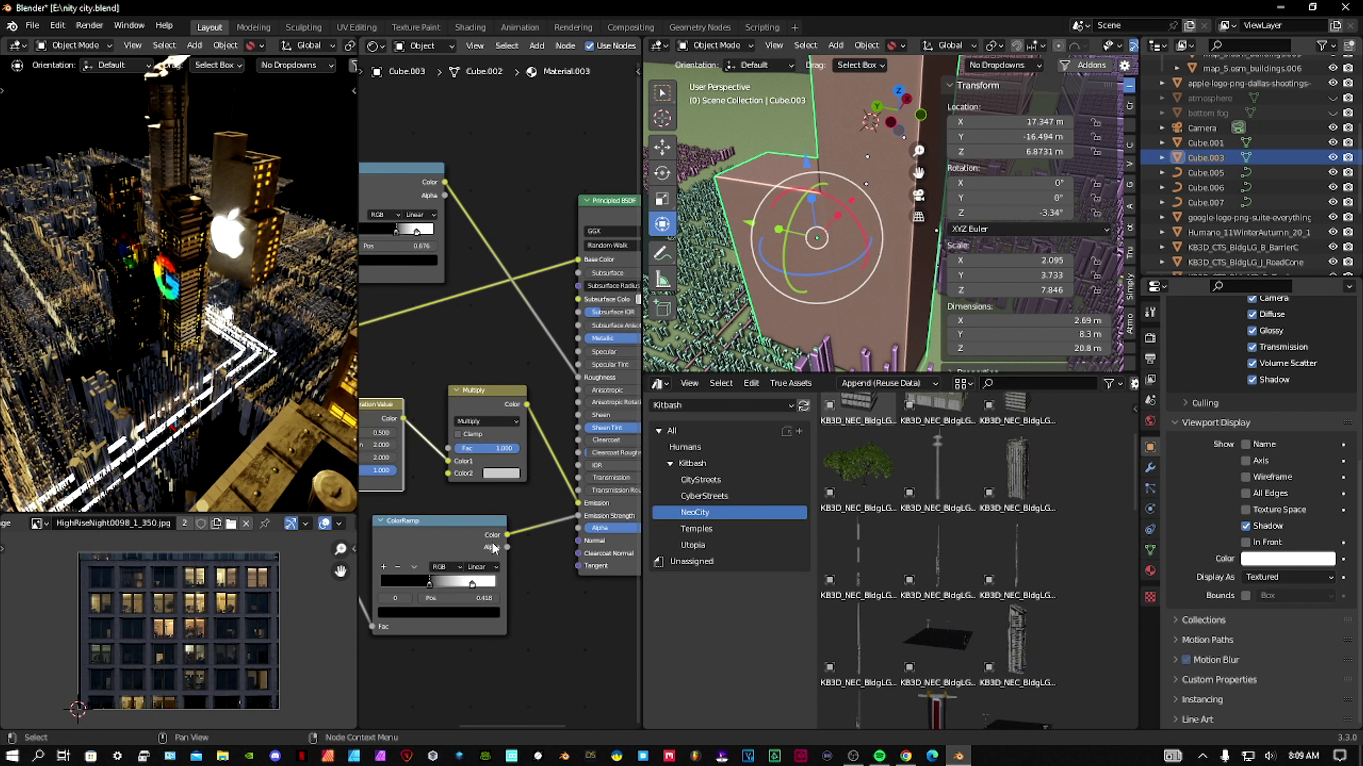
middle_drag(494, 547, 583, 505)
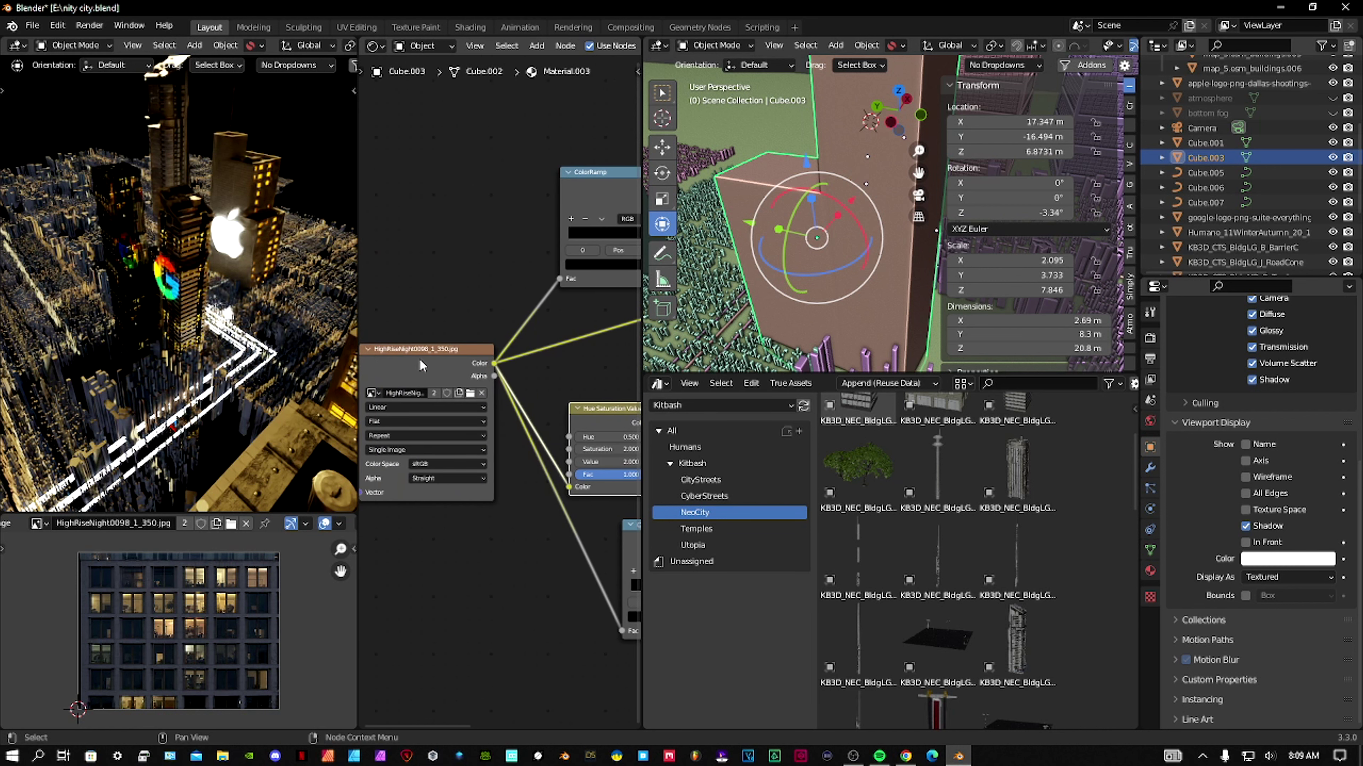
mouse_move(509, 364)
middle_down()
mouse_move(387, 390)
mouse_move(574, 376)
mouse_move(511, 365)
mouse_move(495, 346)
middle_up()
Examine the towers' lit windows and the glowing Google logo up close in the rendered viewport
scroll(115, 247, up, 6)
shift+middle_drag(231, 331, 216, 363)
scroll(217, 369, up, 6)
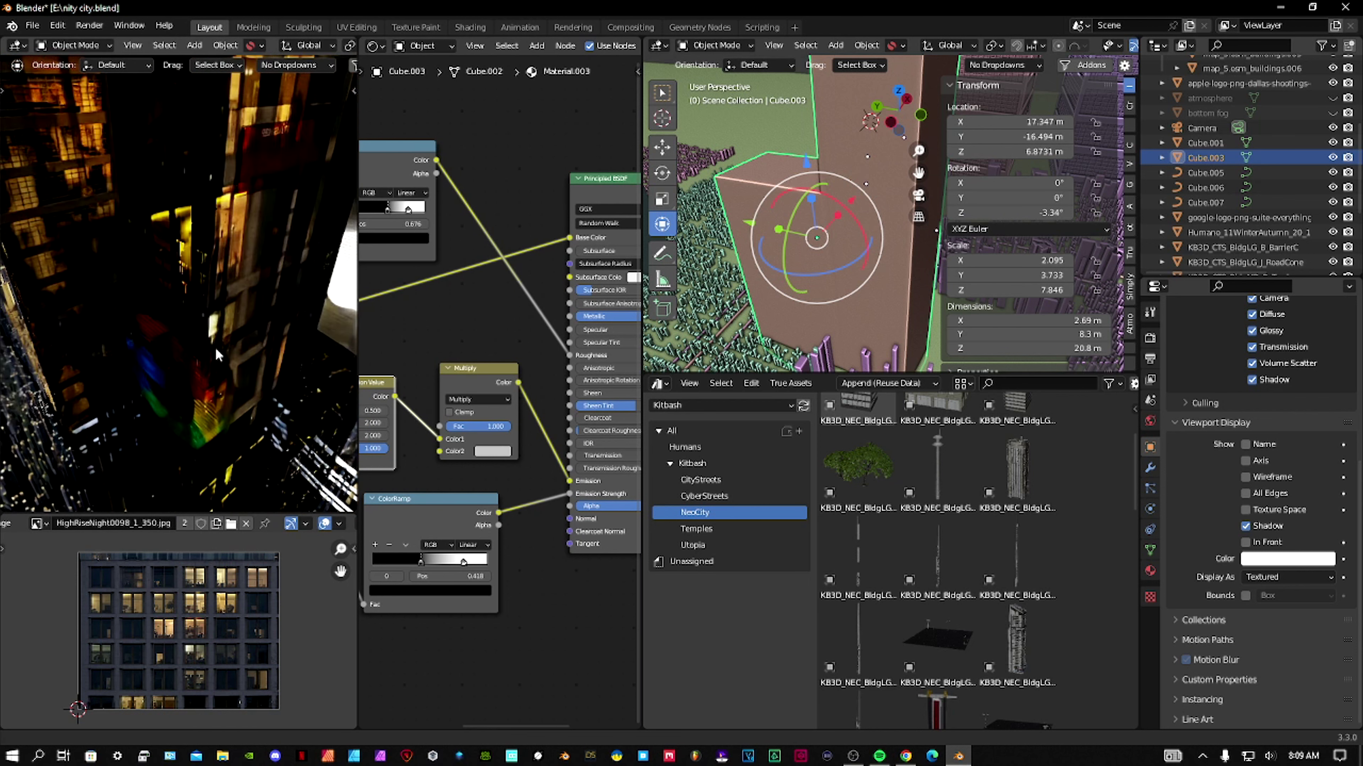
scroll(216, 354, up, 4)
shift+middle_drag(216, 354, 229, 273)
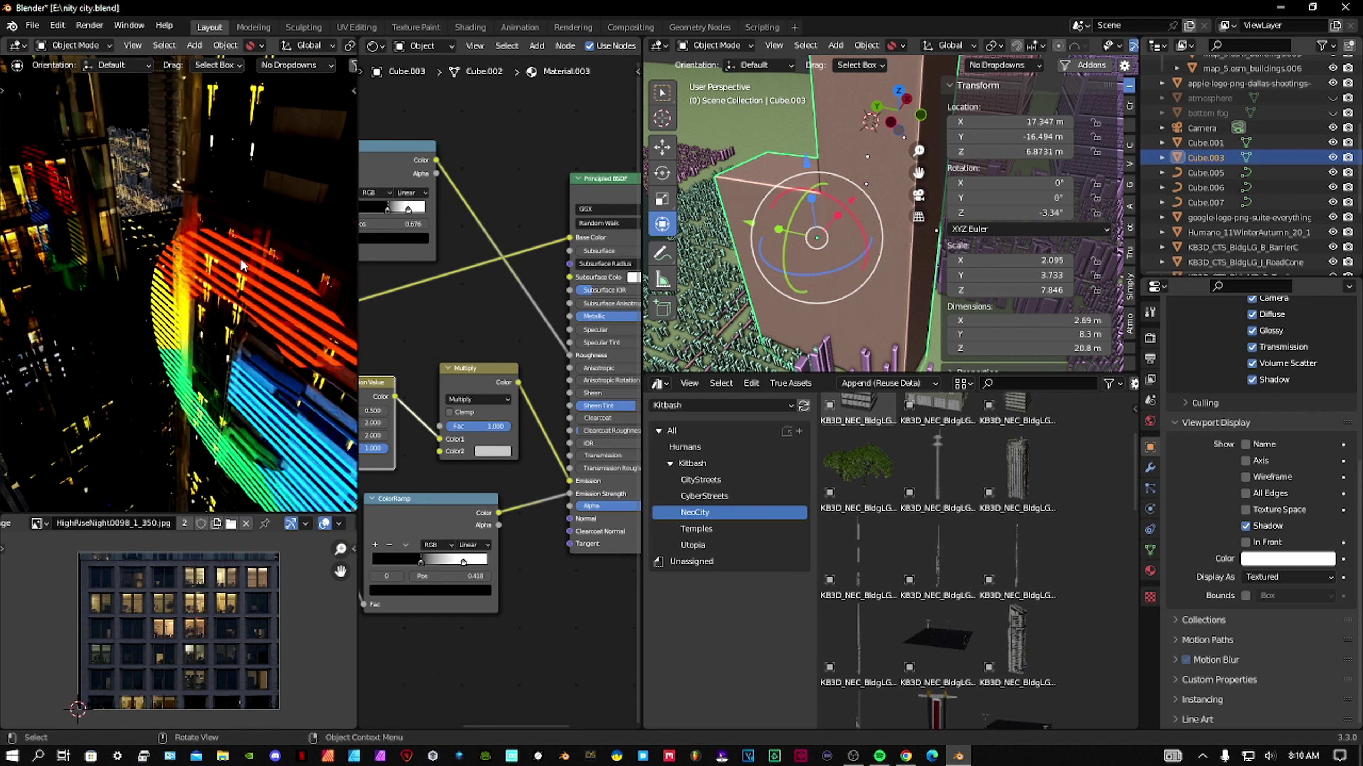
middle_drag(253, 374, 354, 431)
Trace how the two ColorRamp, Hue Saturation Value and Multiply nodes feed the Principled BSDF's Roughness, Emission and Emission Strength
shift+middle_drag(446, 255, 542, 295)
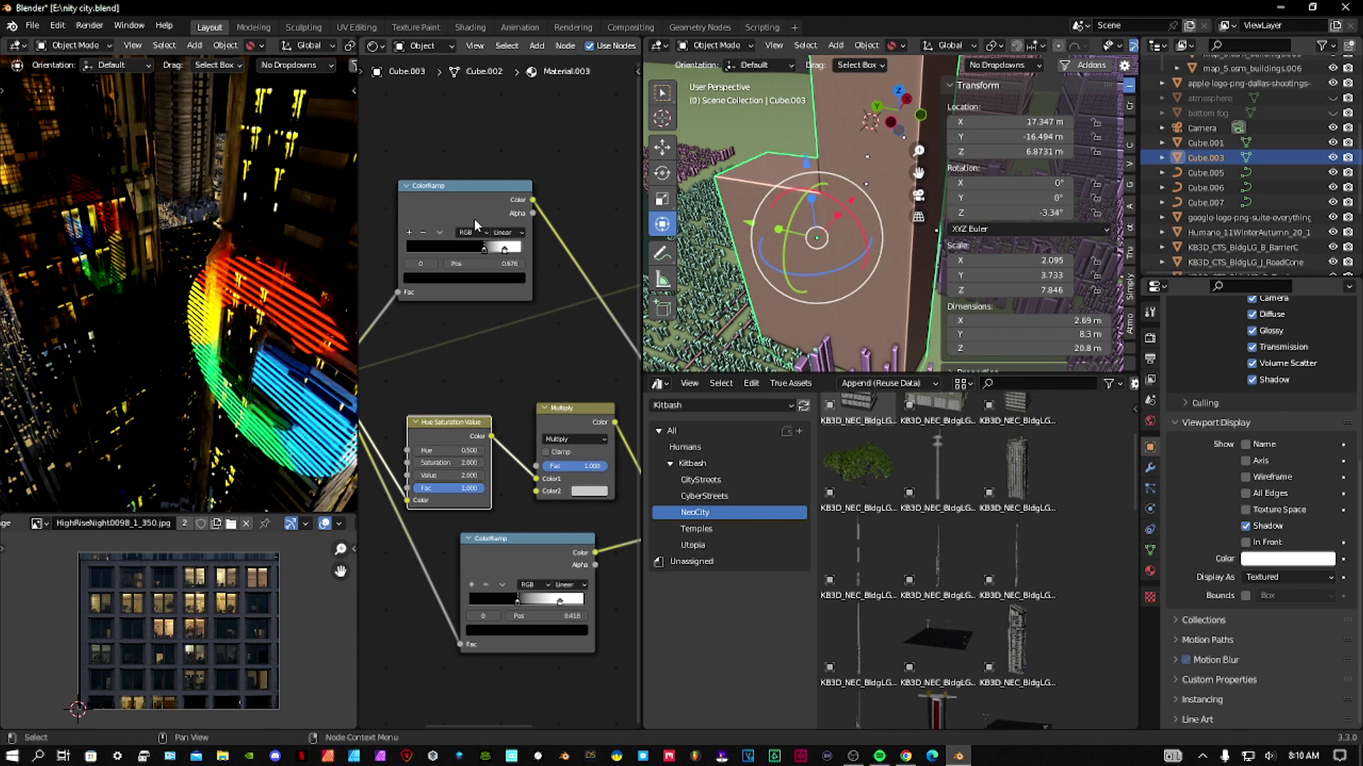
middle_drag(607, 334, 501, 287)
middle_drag(405, 219, 534, 274)
scroll(531, 262, up, 5)
scroll(569, 400, down, 2)
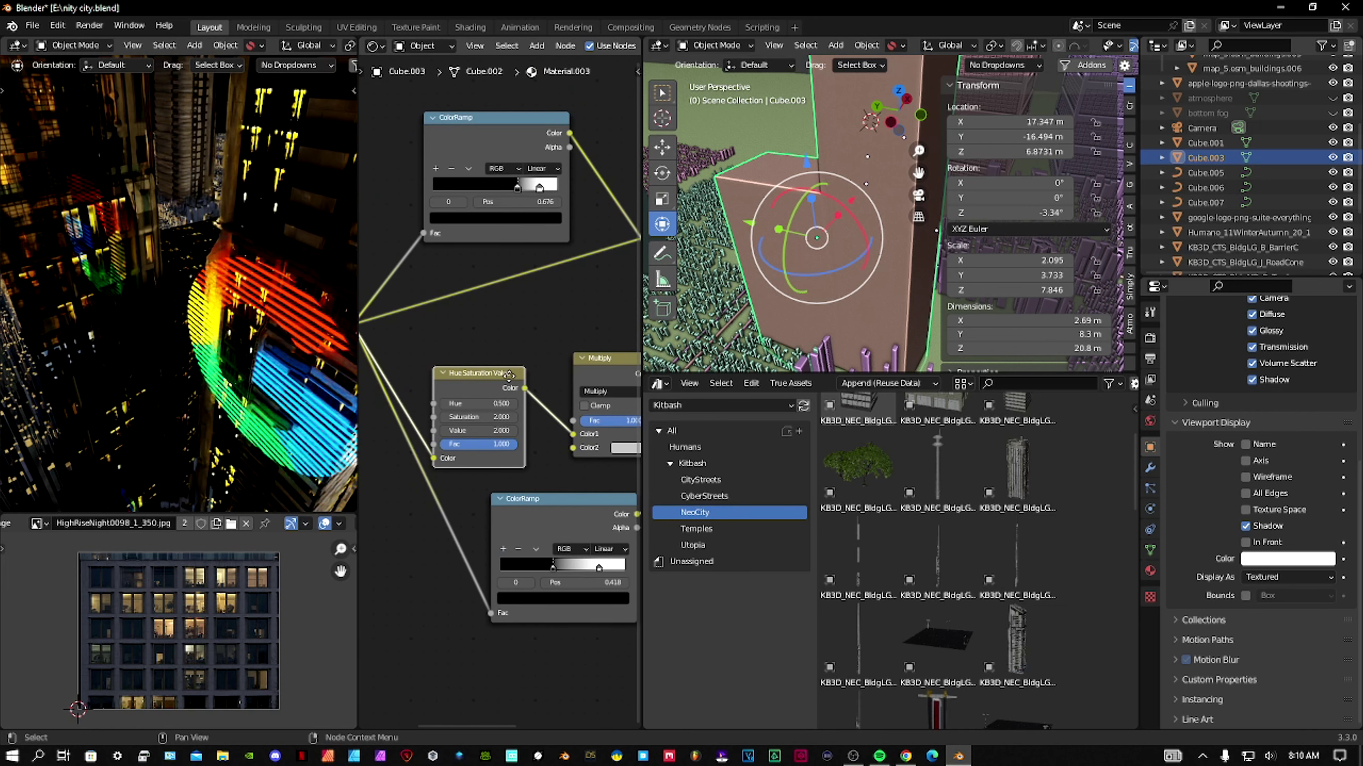
shift+middle_drag(117, 333, 185, 366)
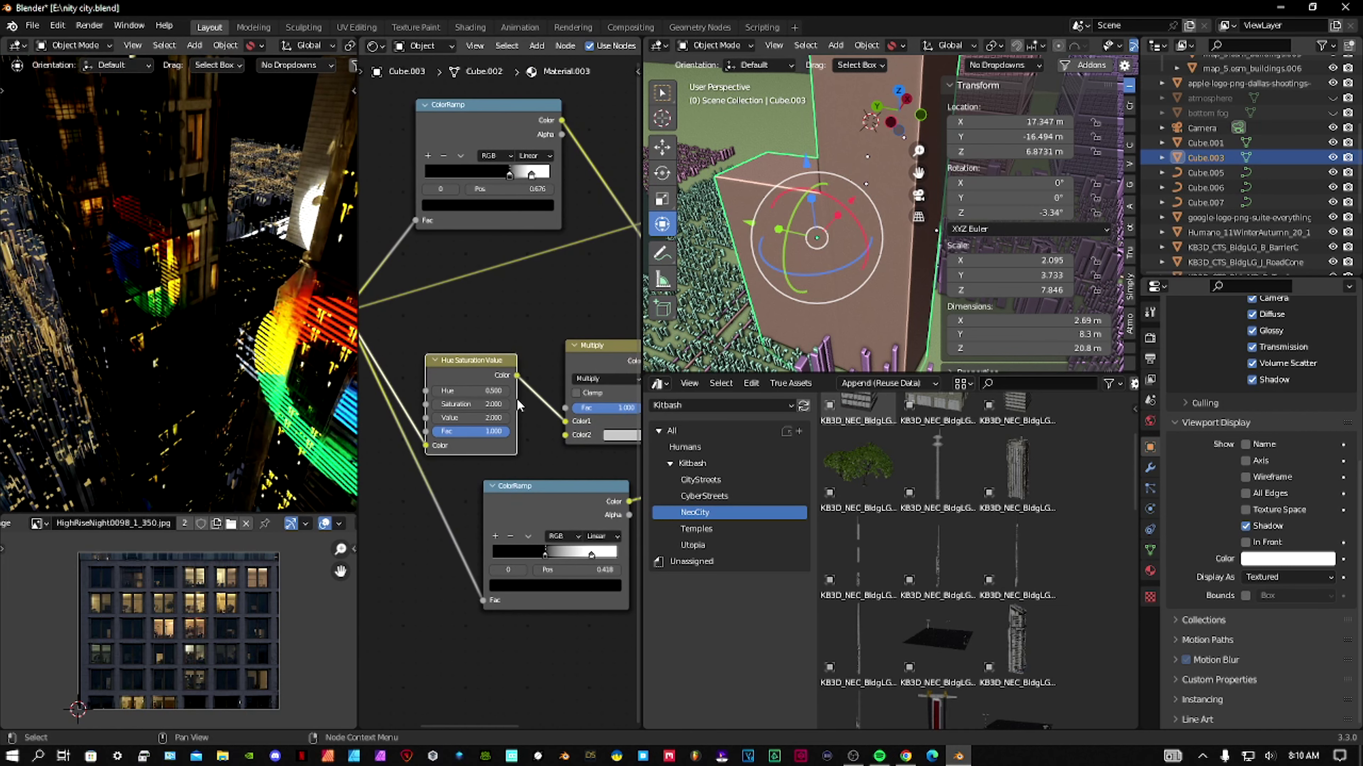
middle_drag(568, 404, 489, 364)
click(502, 304)
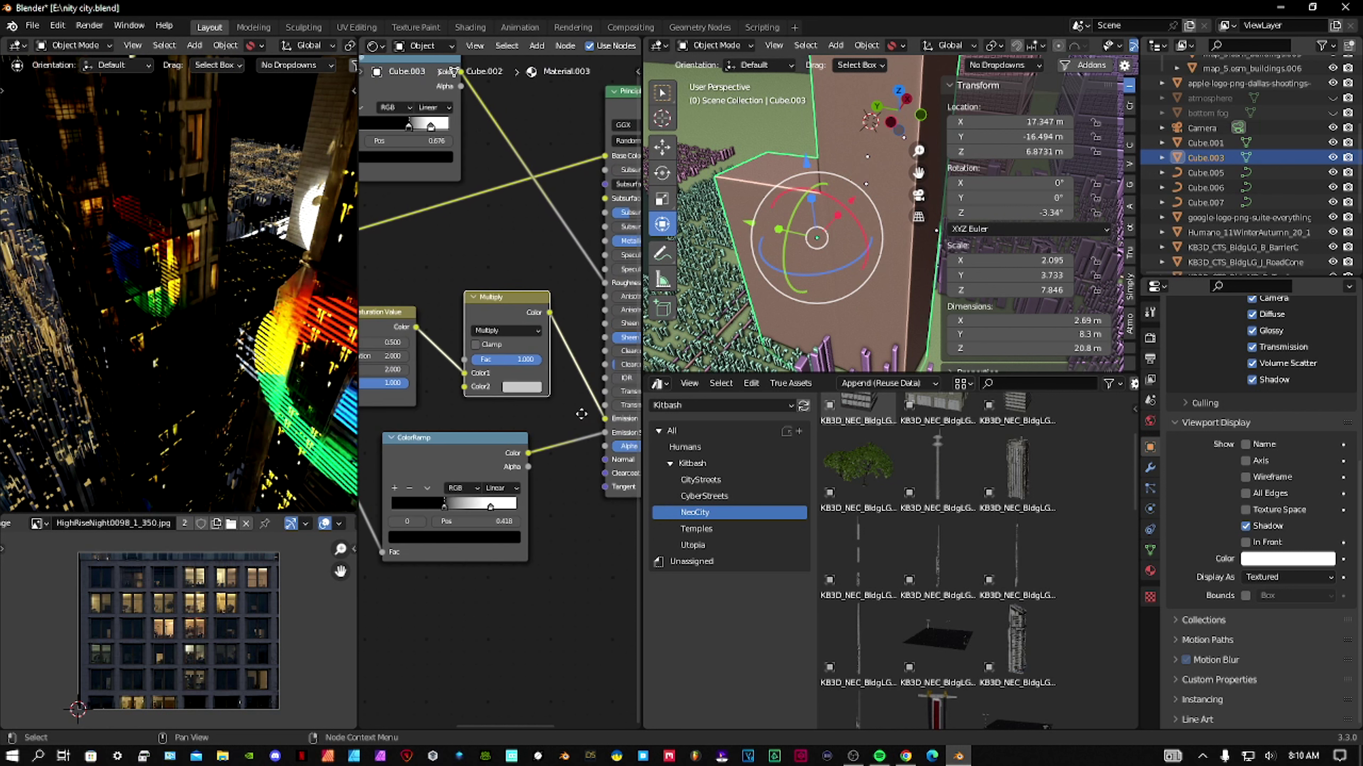
middle_drag(643, 449, 572, 412)
mouse_move(464, 408)
middle_down()
mouse_move(550, 410)
mouse_move(471, 391)
middle_up()
scroll(265, 606, up, 5)
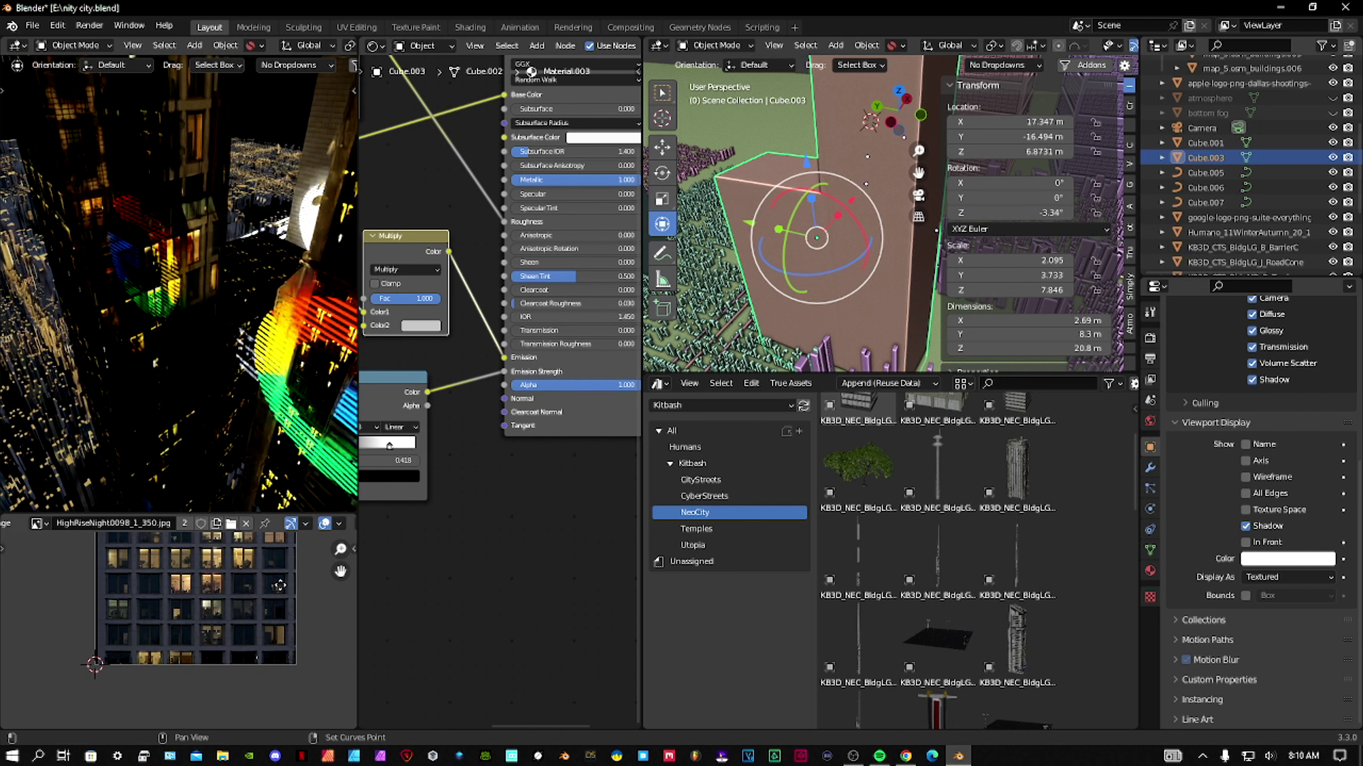
Examine the dark and lit panes of the window image up close and compare them with the Emission Strength ColorRamp
mouse_move(156, 629)
middle_down()
mouse_move(228, 630)
mouse_move(179, 651)
mouse_move(135, 652)
mouse_move(178, 628)
mouse_move(134, 640)
middle_up()
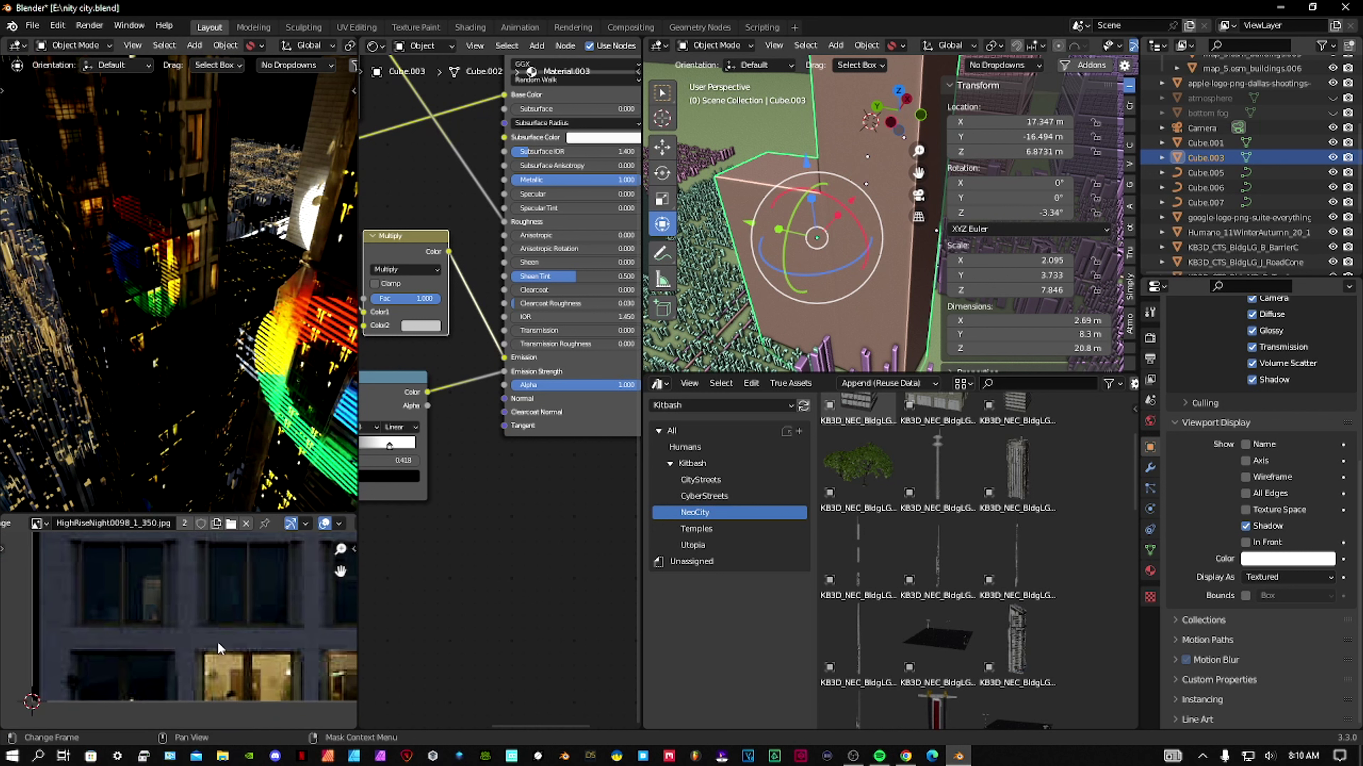
middle_drag(253, 648, 176, 630)
mouse_move(368, 407)
middle_down()
mouse_move(502, 420)
mouse_move(362, 414)
middle_up()
middle_drag(369, 464, 483, 432)
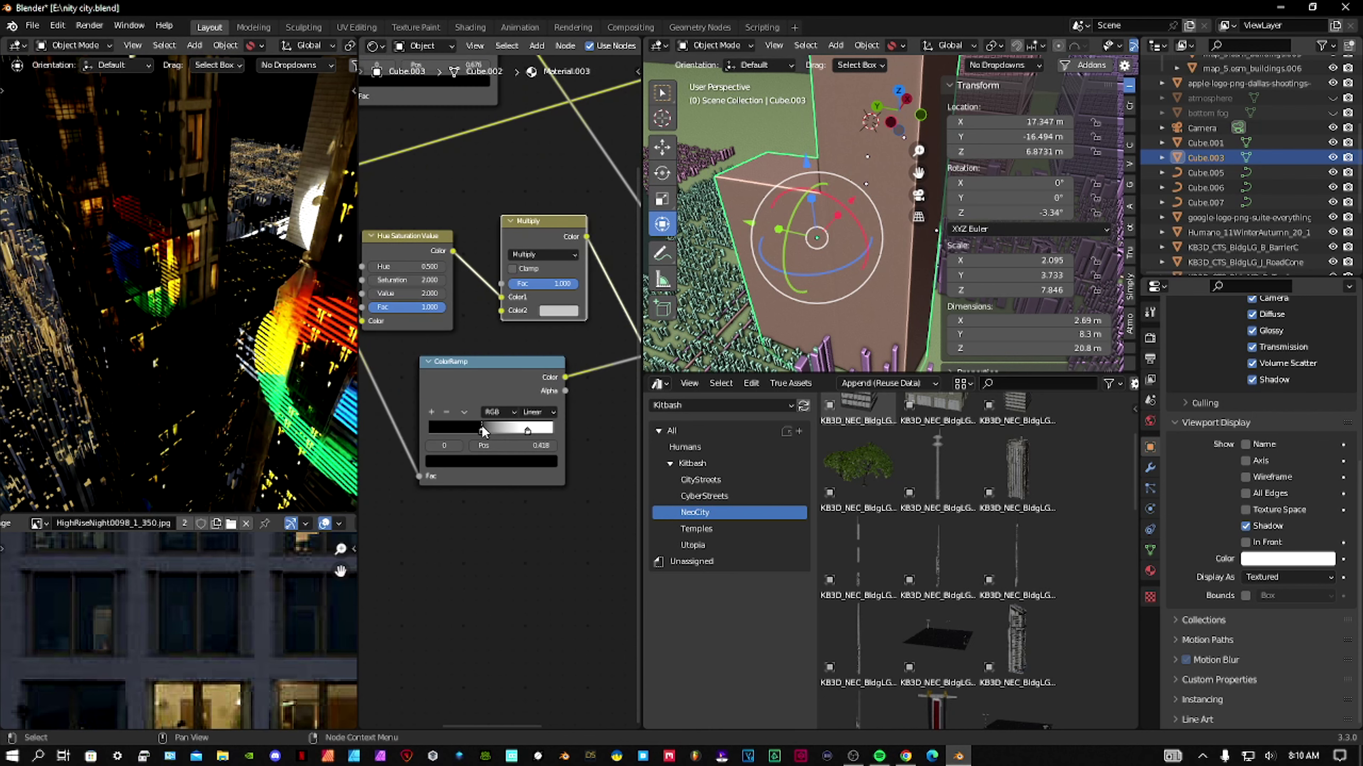
Try moving the Emission Strength ColorRamp's black stop to 0.076 and shifting its white stop, and undo the changes
scroll(180, 350, up, 3)
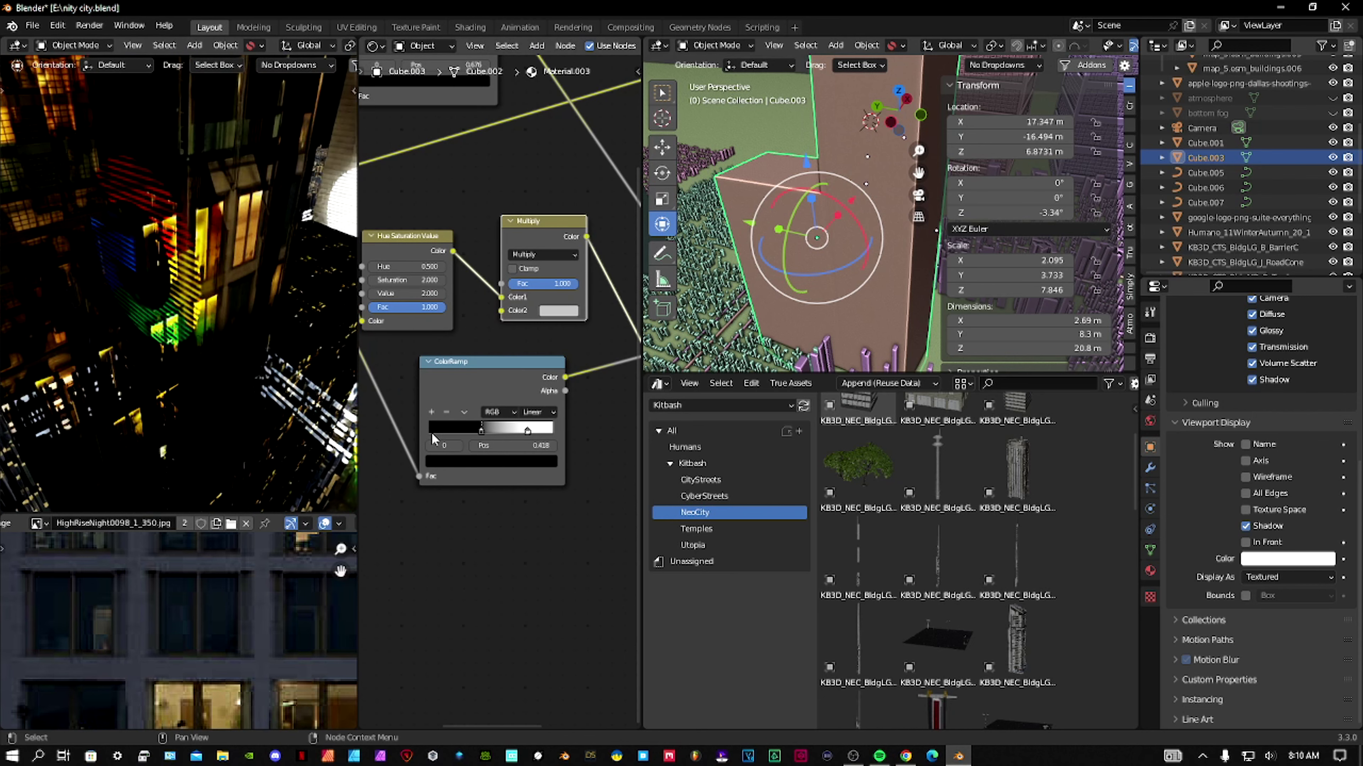
drag(482, 435, 395, 417)
middle_drag(170, 311, 292, 328)
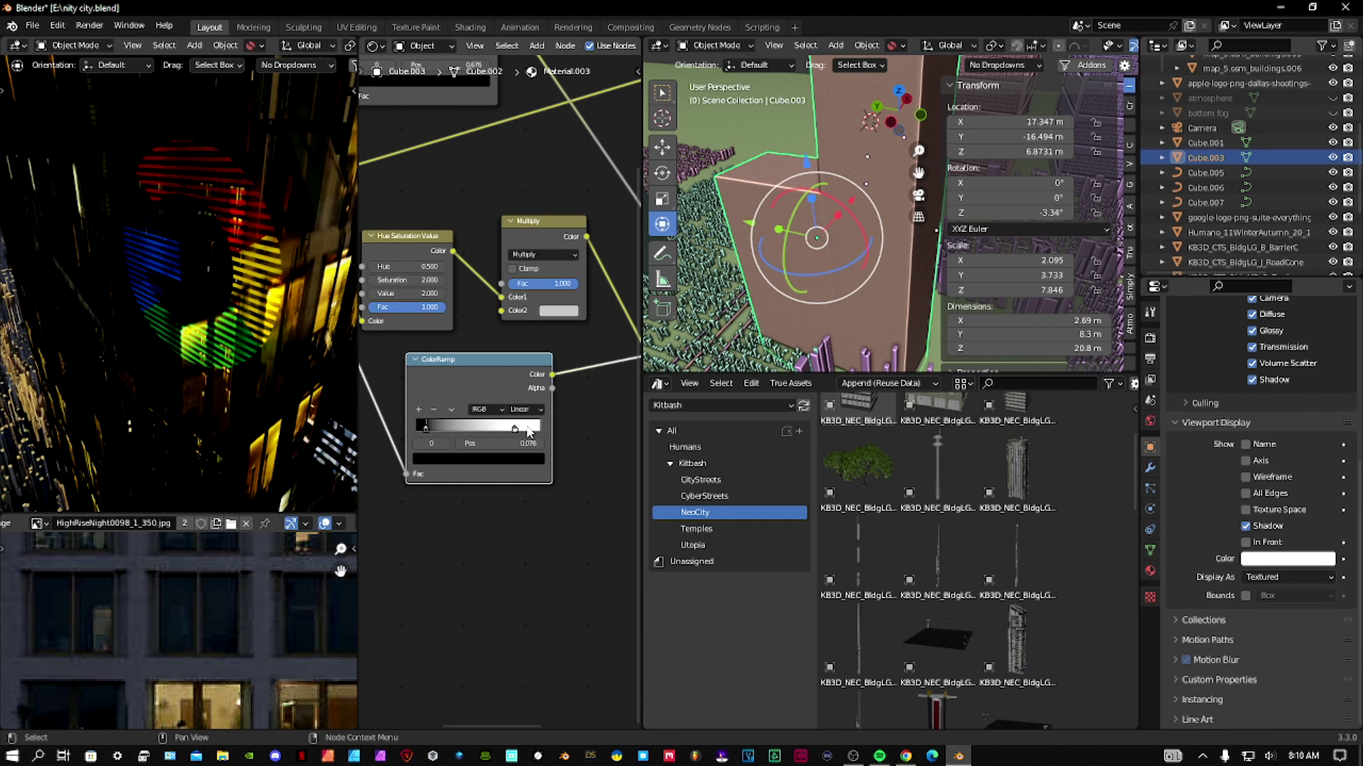
mouse_move(528, 430)
mouse_down()
mouse_move(418, 426)
mouse_move(509, 426)
mouse_up()
drag(425, 423, 480, 422)
key(ctrl+z)
key(ctrl+z)
key(ctrl+z)
key(ctrl+z)
key(ctrl+z)
key(ctrl+z)
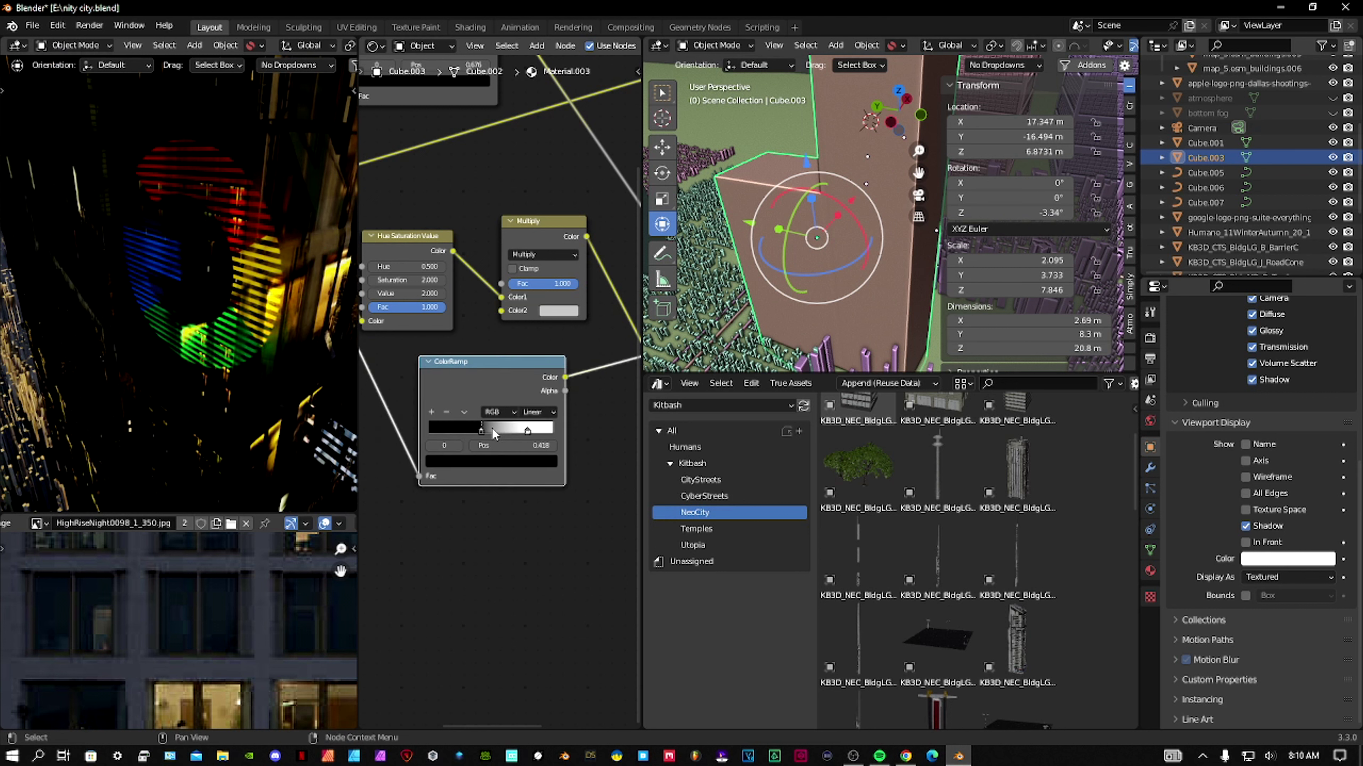
Select the Google logo plane on the tower and isolate it in local view in both the solid and rendered viewports
scroll(1326, 157, down, 5)
click(1333, 156)
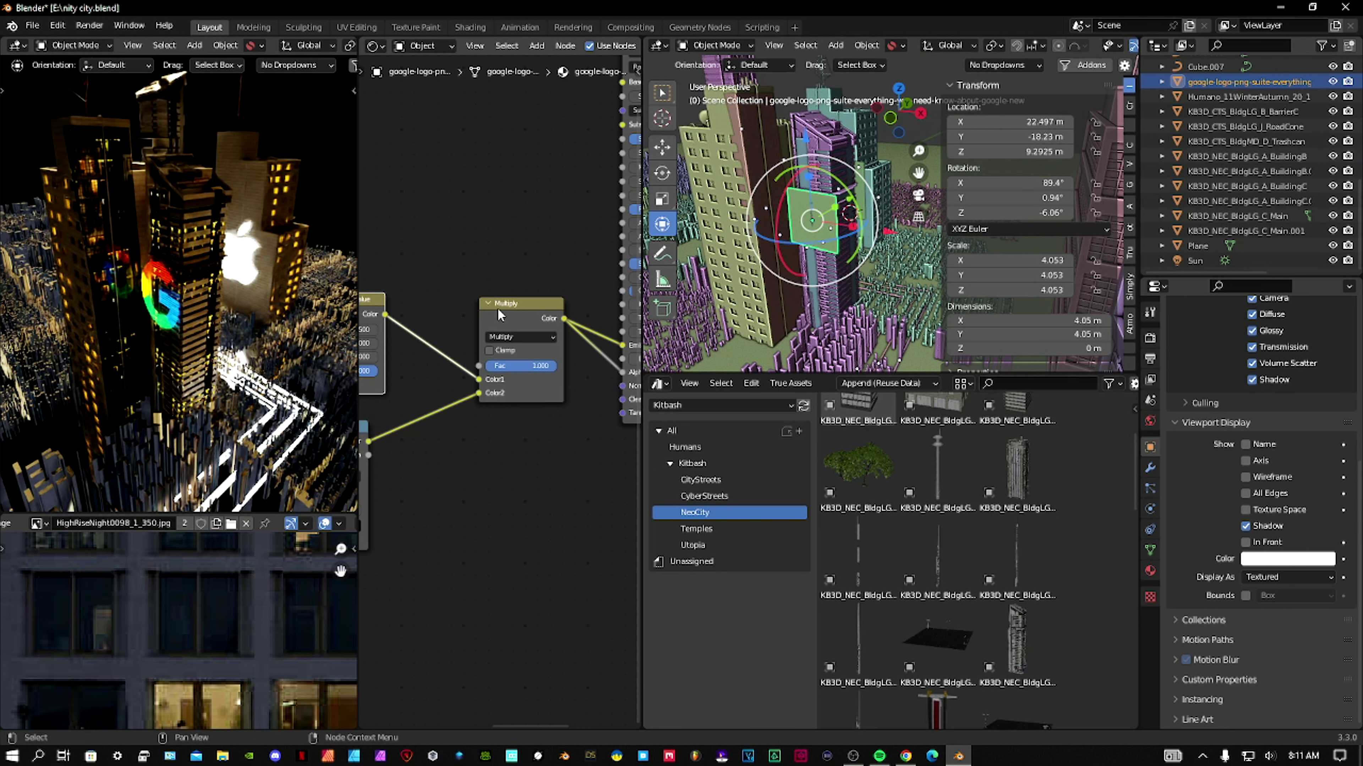
key(slash)
key(slash)
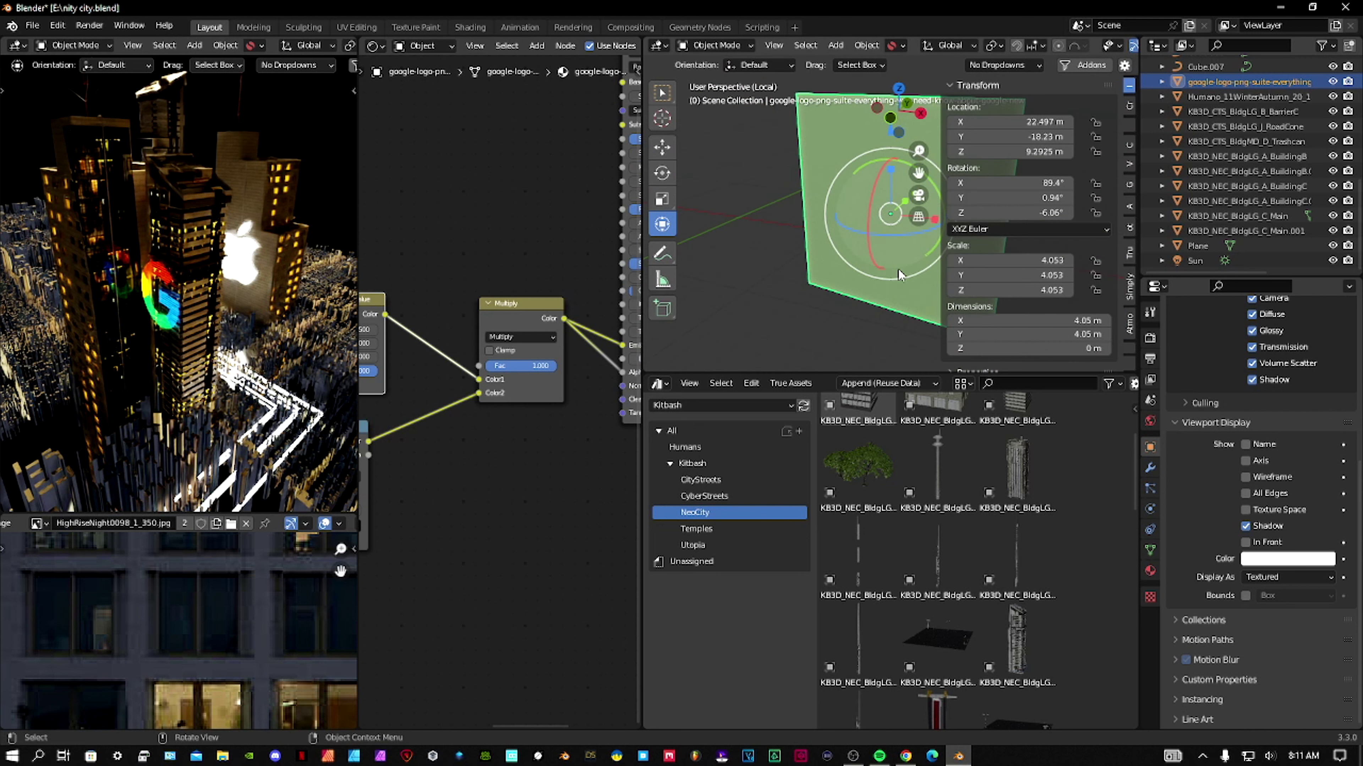
shift+middle_drag(899, 272, 814, 278)
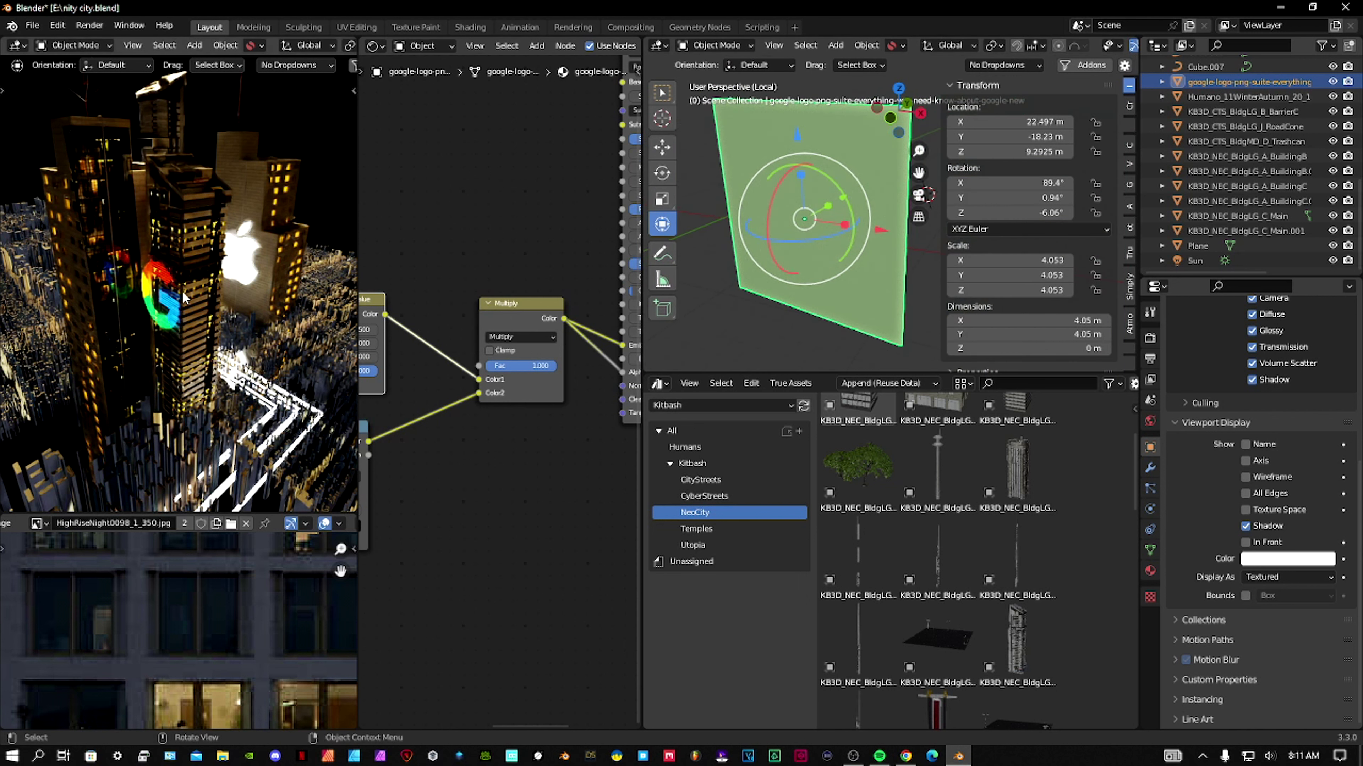
key(KP_Divide)
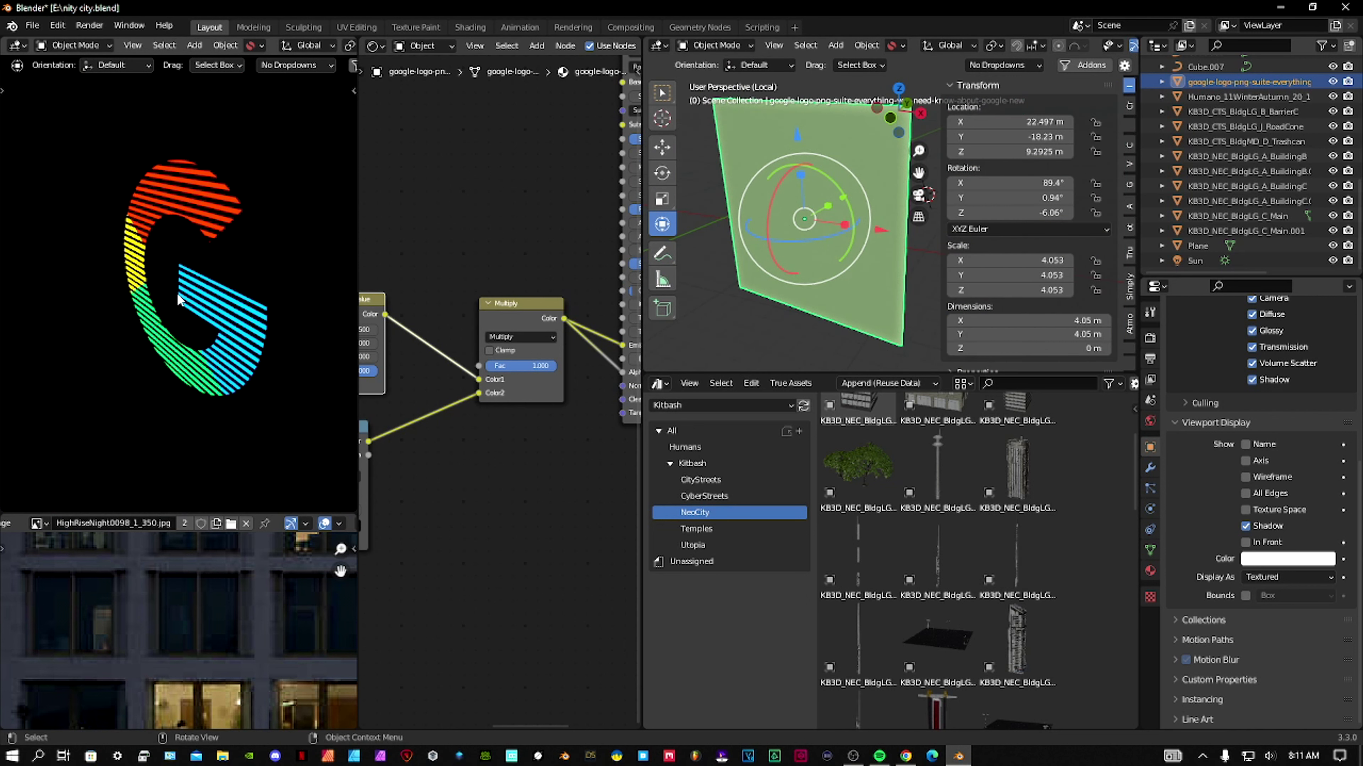
key(KP_Divide)
key(KP_Divide)
shift+middle_drag(783, 241, 784, 258)
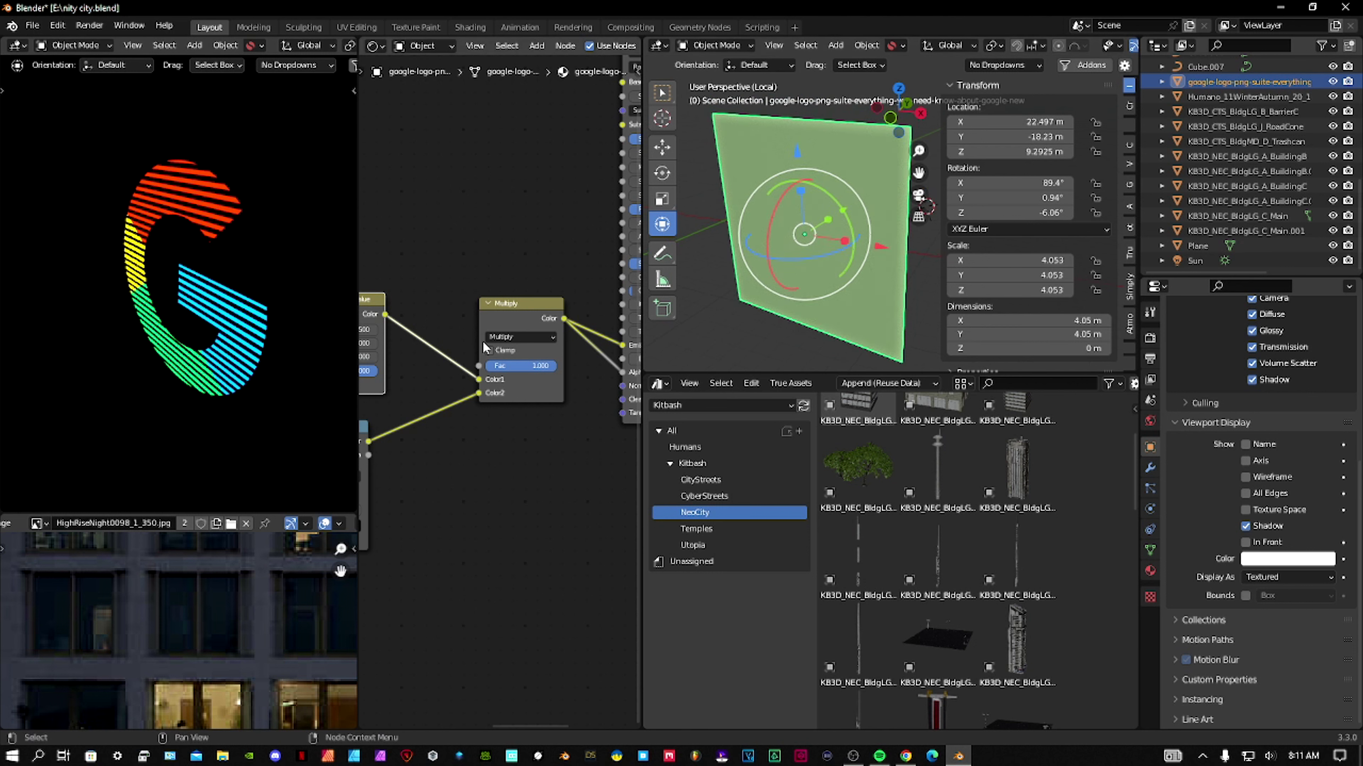
Examine the Google logo material's Hue Saturation Value, ColorRamp and Multiply nodes, and toggle the plane in and out of Edit Mode
middle_drag(476, 342, 532, 327)
scroll(501, 337, down, 3)
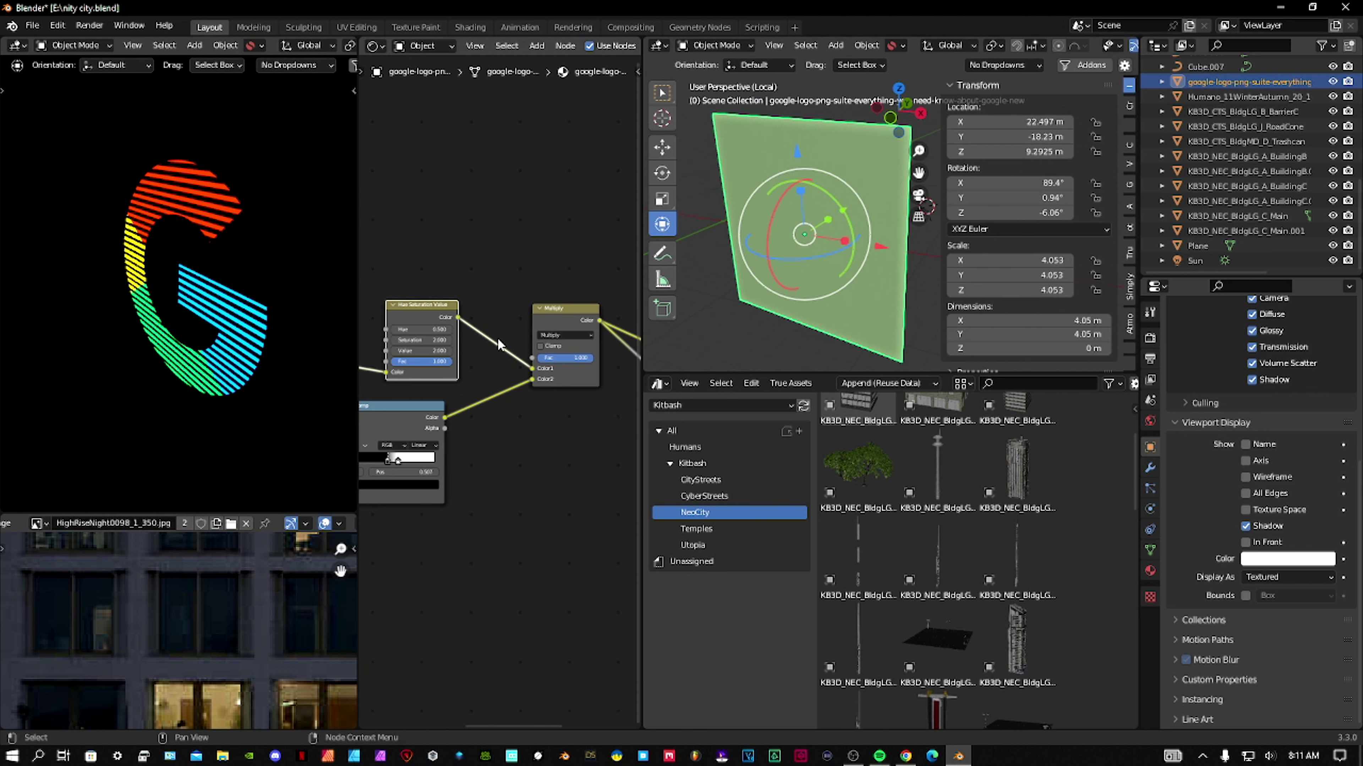
middle_drag(484, 406, 526, 378)
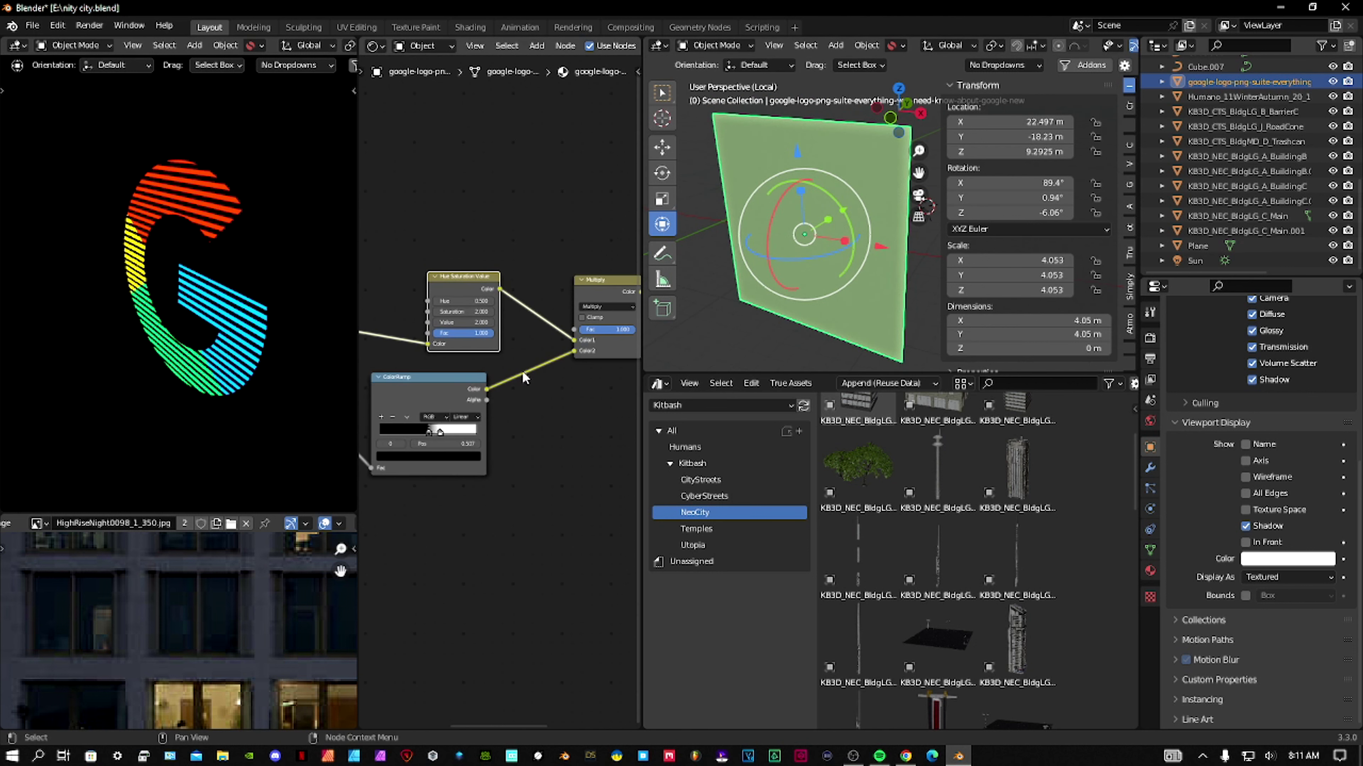
drag(453, 380, 483, 379)
mouse_move(581, 391)
shift+middle_down()
mouse_move(491, 371)
mouse_move(592, 375)
shift+middle_up()
mouse_move(478, 375)
shift+middle_down()
mouse_move(579, 392)
mouse_move(537, 398)
mouse_move(538, 371)
mouse_move(519, 368)
mouse_move(530, 382)
mouse_move(433, 408)
shift+middle_up()
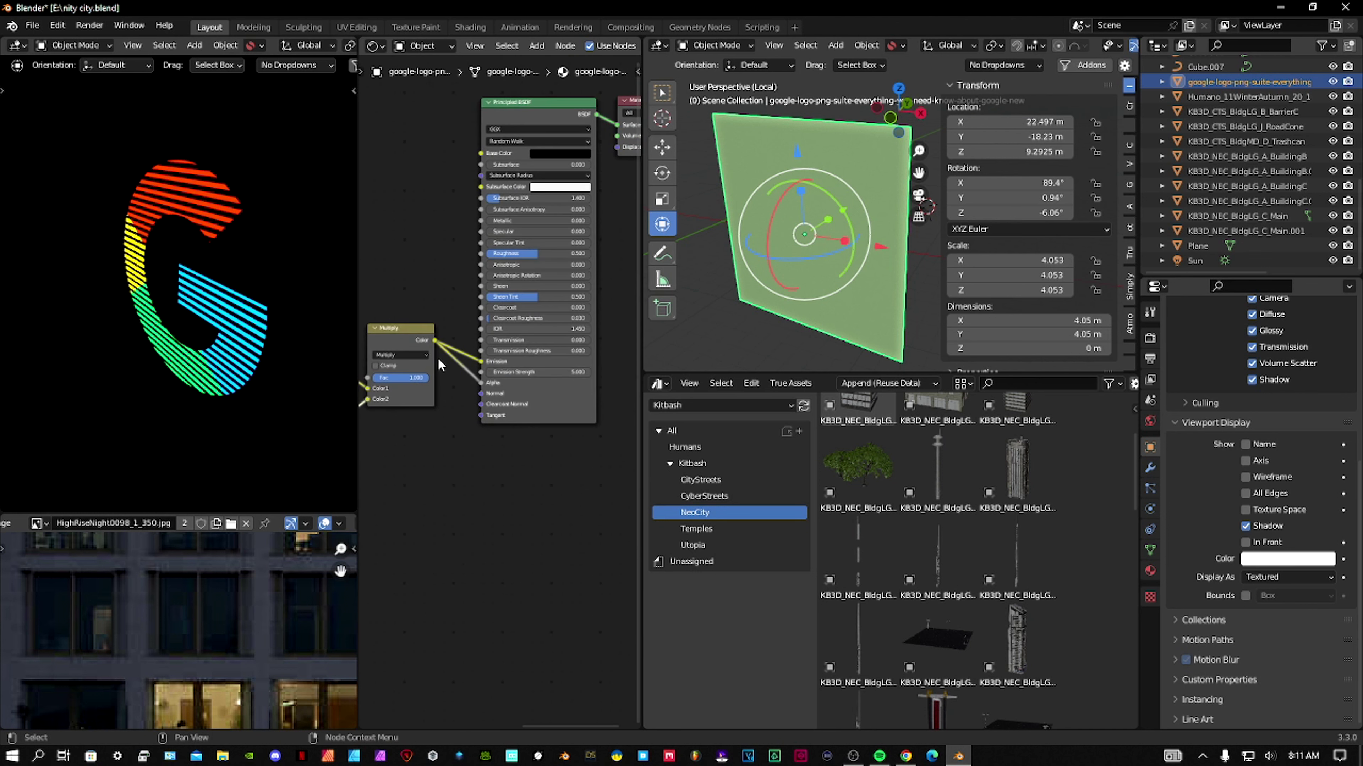
middle_drag(437, 358, 556, 345)
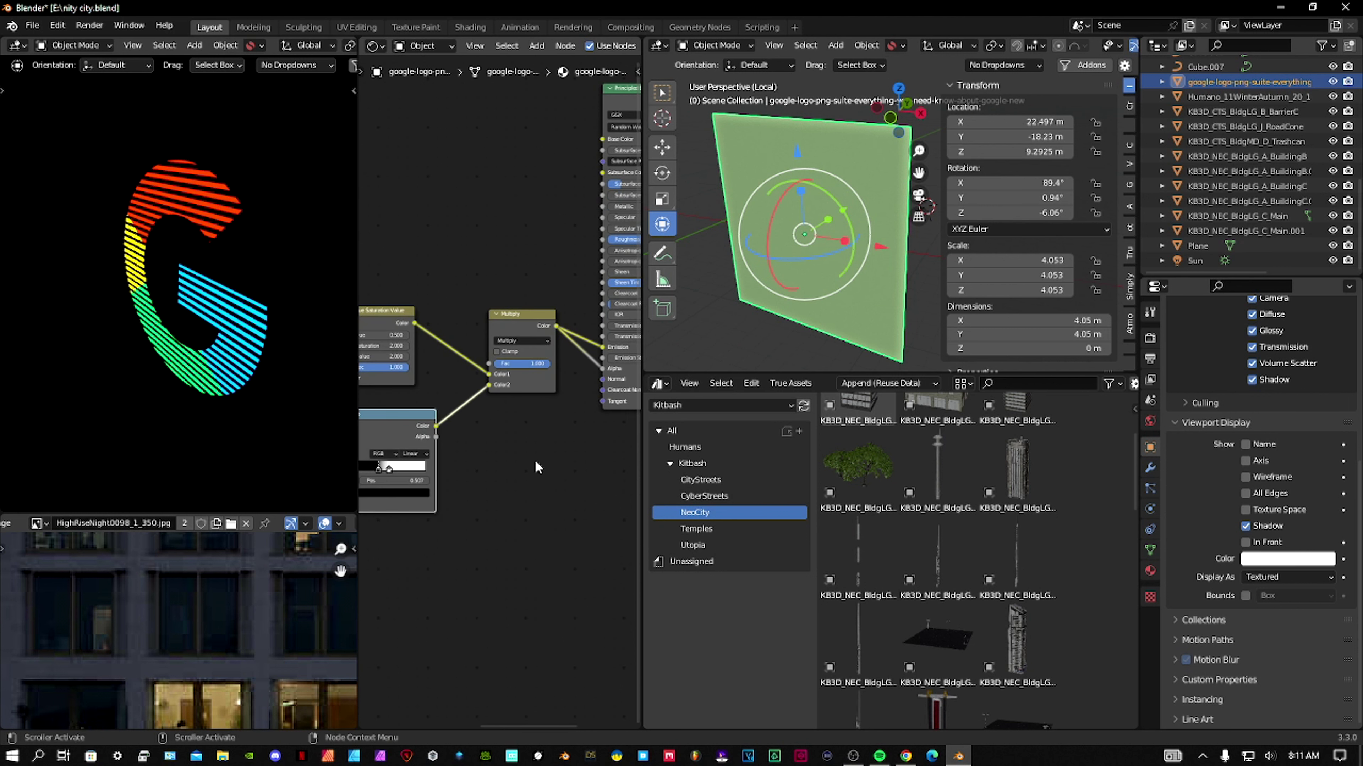
key(Tab)
key(Tab)
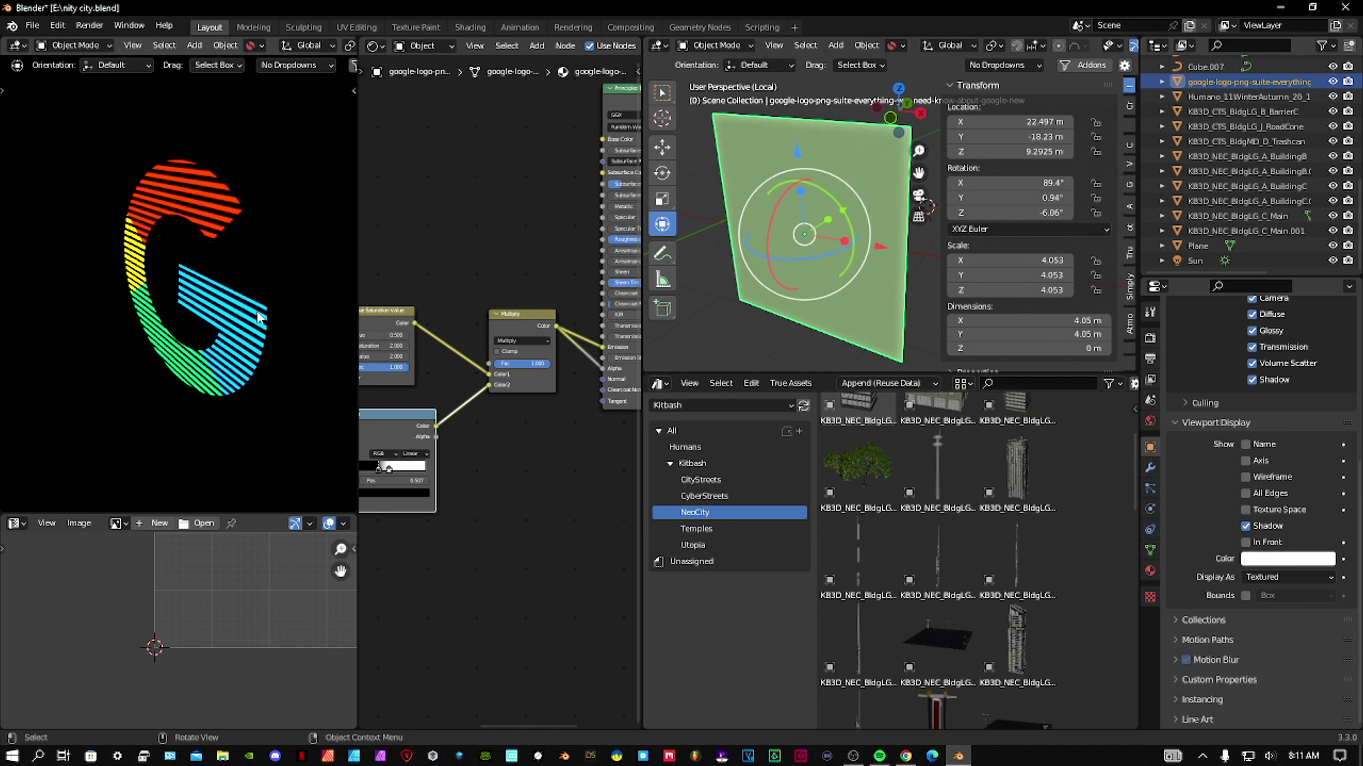
Trace the logo material's Multiply node from its two color inputs to the Principled BSDF's Emission and Alpha inputs
middle_drag(556, 350, 462, 330)
drag(524, 334, 611, 316)
middle_drag(611, 316, 462, 306)
drag(462, 305, 505, 287)
middle_drag(636, 277, 597, 249)
scroll(508, 335, up, 3)
middle_drag(506, 340, 500, 332)
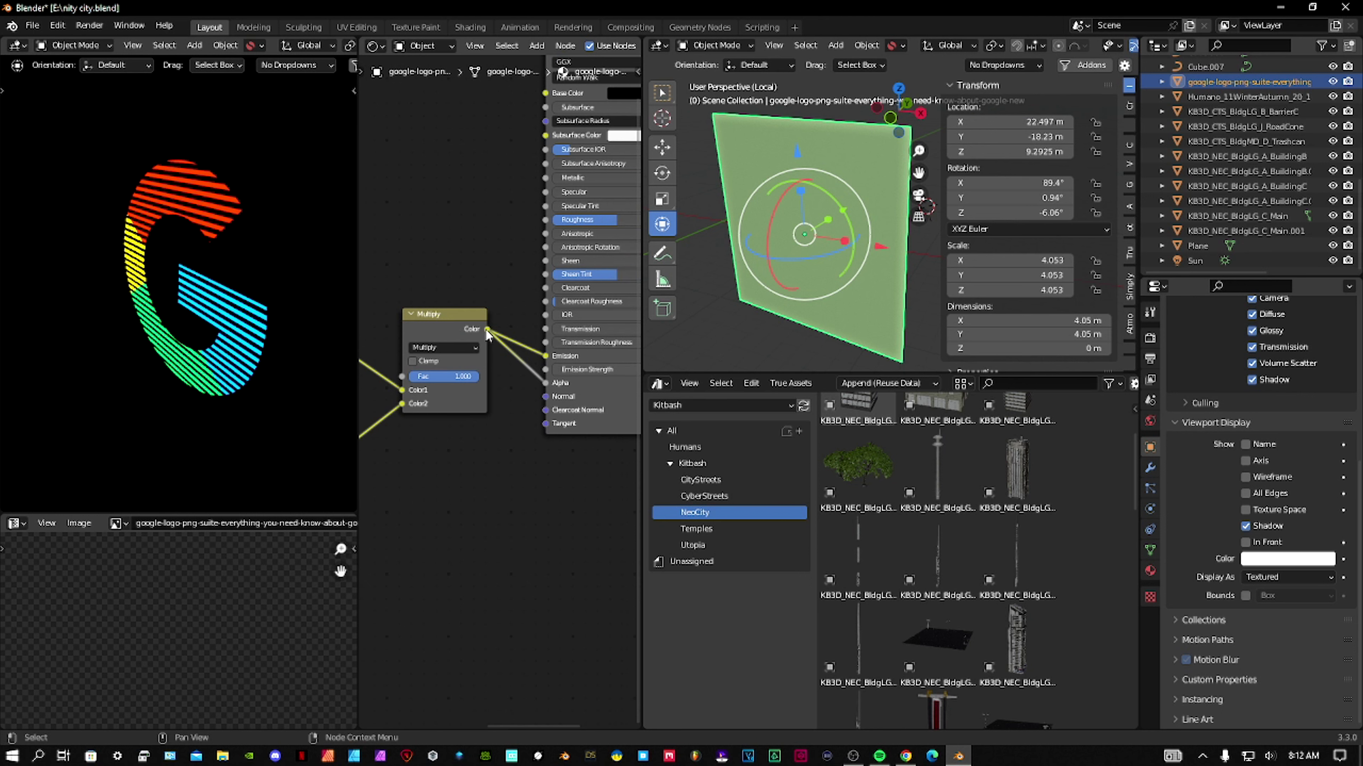
middle_drag(471, 407, 534, 414)
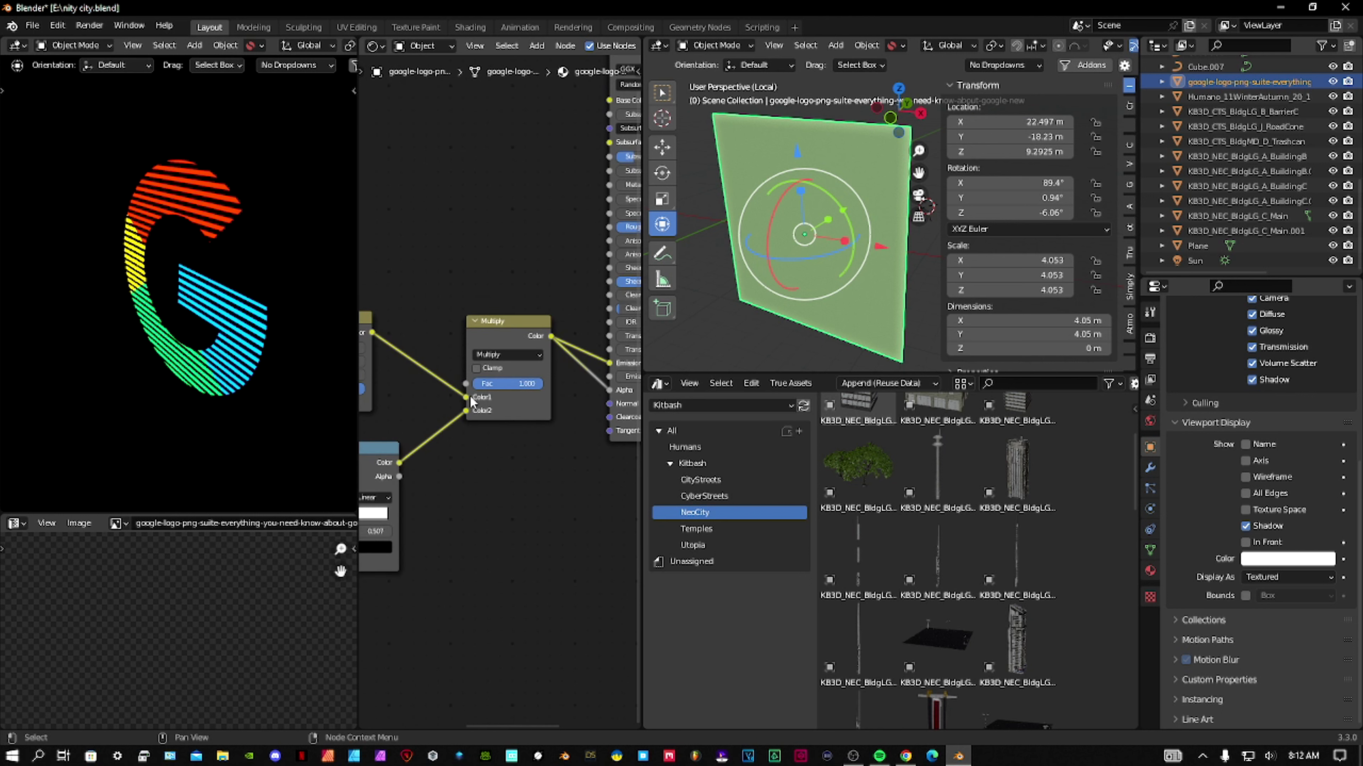
ctrl+scroll(471, 403, up, 7)
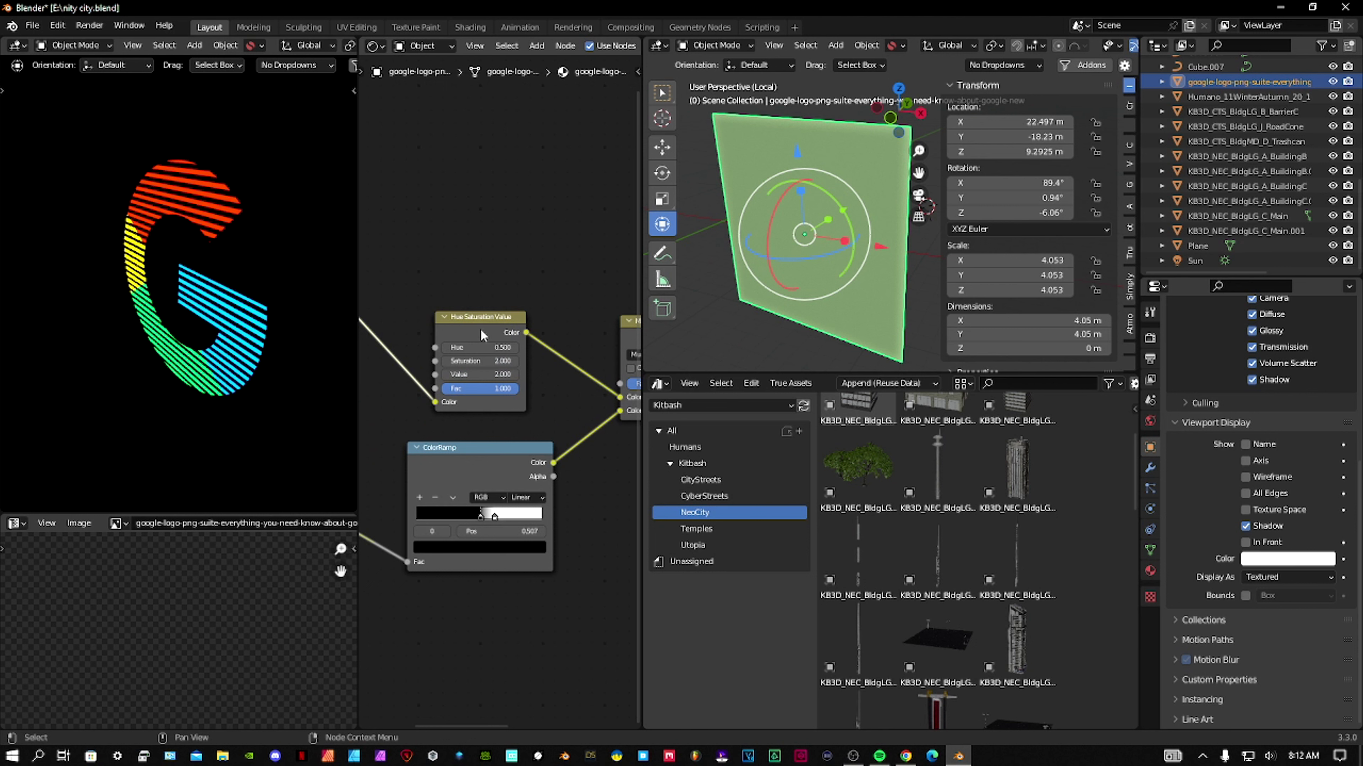
ctrl+scroll(481, 332, down, 3)
scroll(466, 327, up, 2)
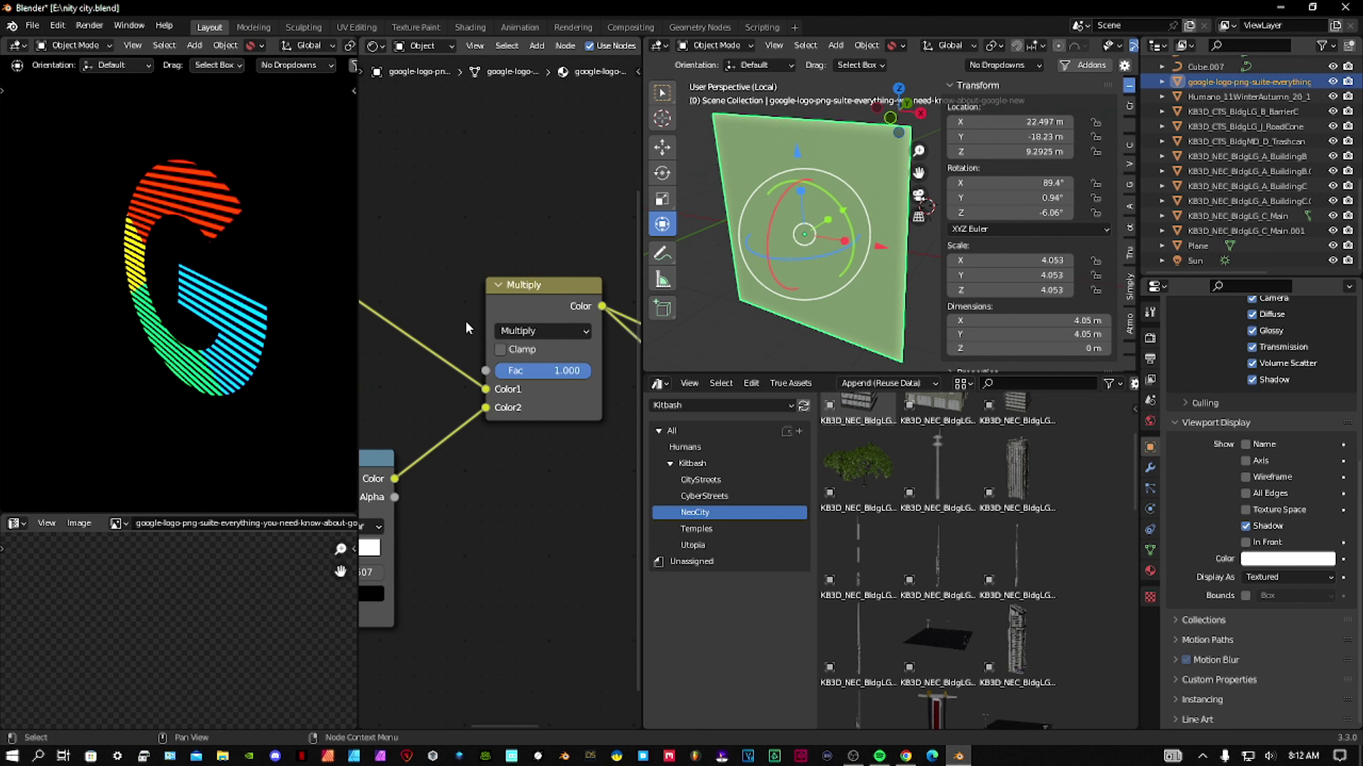
middle_drag(439, 317, 490, 332)
scroll(490, 332, down, 1)
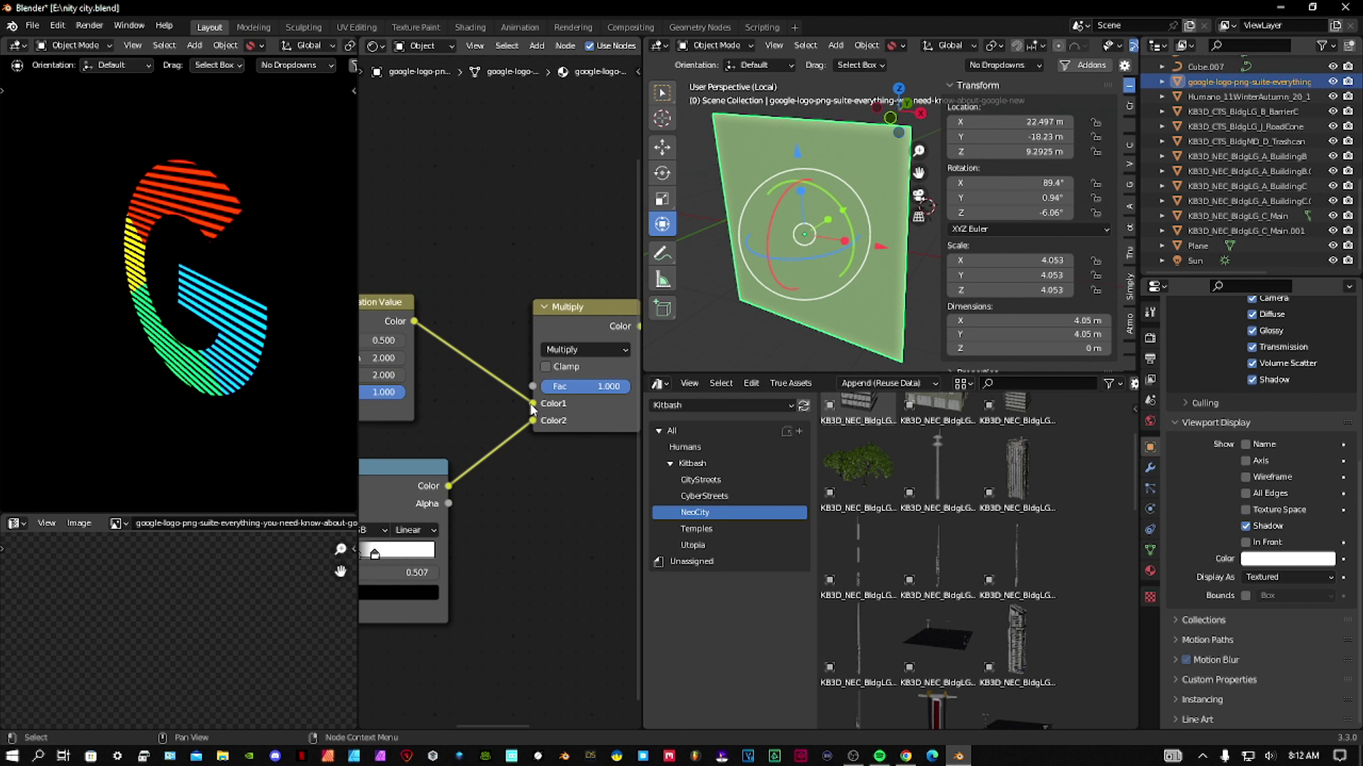
Examine the Wave Texture node's banding settings and its link to the ColorRamp that cuts the logo into stripes
mouse_move(532, 405)
mouse_down()
mouse_move(534, 421)
mouse_move(534, 406)
mouse_up()
middle_drag(452, 491, 581, 429)
scroll(493, 467, up, 3)
middle_drag(462, 473, 450, 430)
scroll(480, 468, down, 4)
scroll(449, 431, up, 3)
click(433, 447)
click(430, 486)
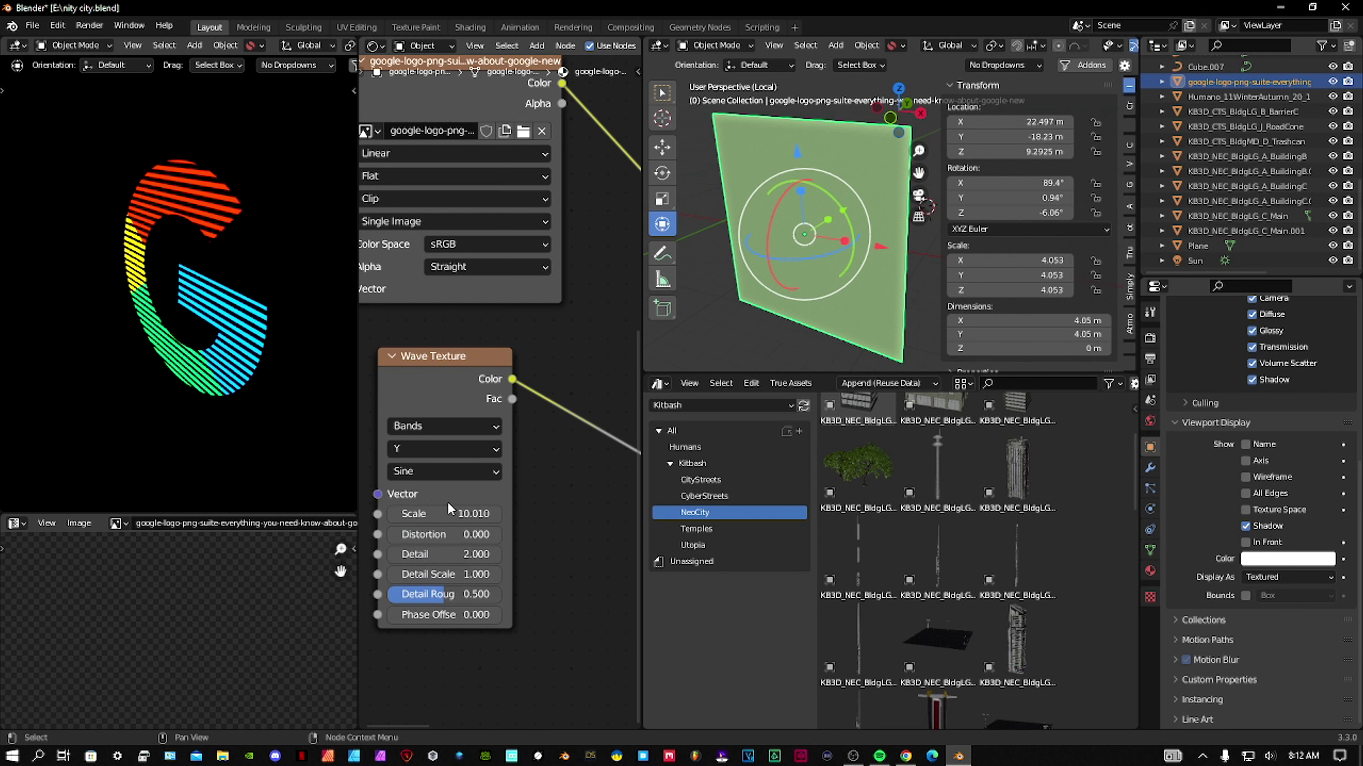
middle_drag(559, 481, 584, 446)
scroll(510, 481, up, 2)
mouse_move(485, 494)
mouse_down()
mouse_move(456, 495)
mouse_move(538, 497)
mouse_move(484, 497)
mouse_up()
middle_drag(592, 438, 391, 433)
middle_drag(538, 392, 475, 422)
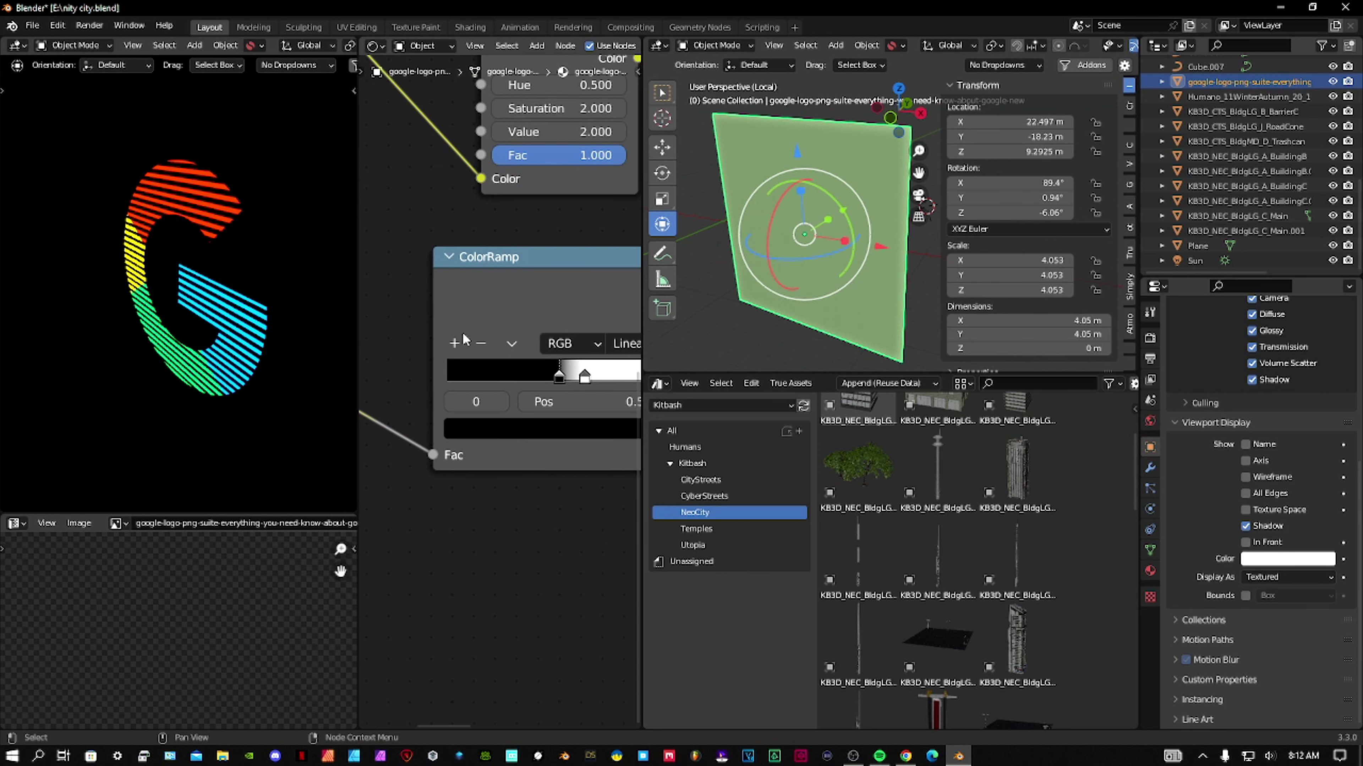
Move the black stop of the Google logo's ColorRamp to position 0.440
scroll(512, 355, down, 3)
scroll(562, 377, up, 1)
middle_drag(561, 381, 530, 395)
scroll(527, 407, up, 4)
mouse_move(519, 394)
mouse_down()
mouse_move(399, 383)
mouse_move(638, 398)
mouse_move(451, 388)
mouse_move(599, 395)
mouse_move(498, 391)
mouse_up()
Try to soften the Google logo's stripes by moving the ColorRamp's white stop to 1.000 and black stop to 0.369
scroll(298, 357, up, 3)
scroll(298, 357, up, 2)
middle_drag(567, 405, 494, 381)
drag(588, 368, 477, 372)
key(ctrl+z)
key(ctrl+z)
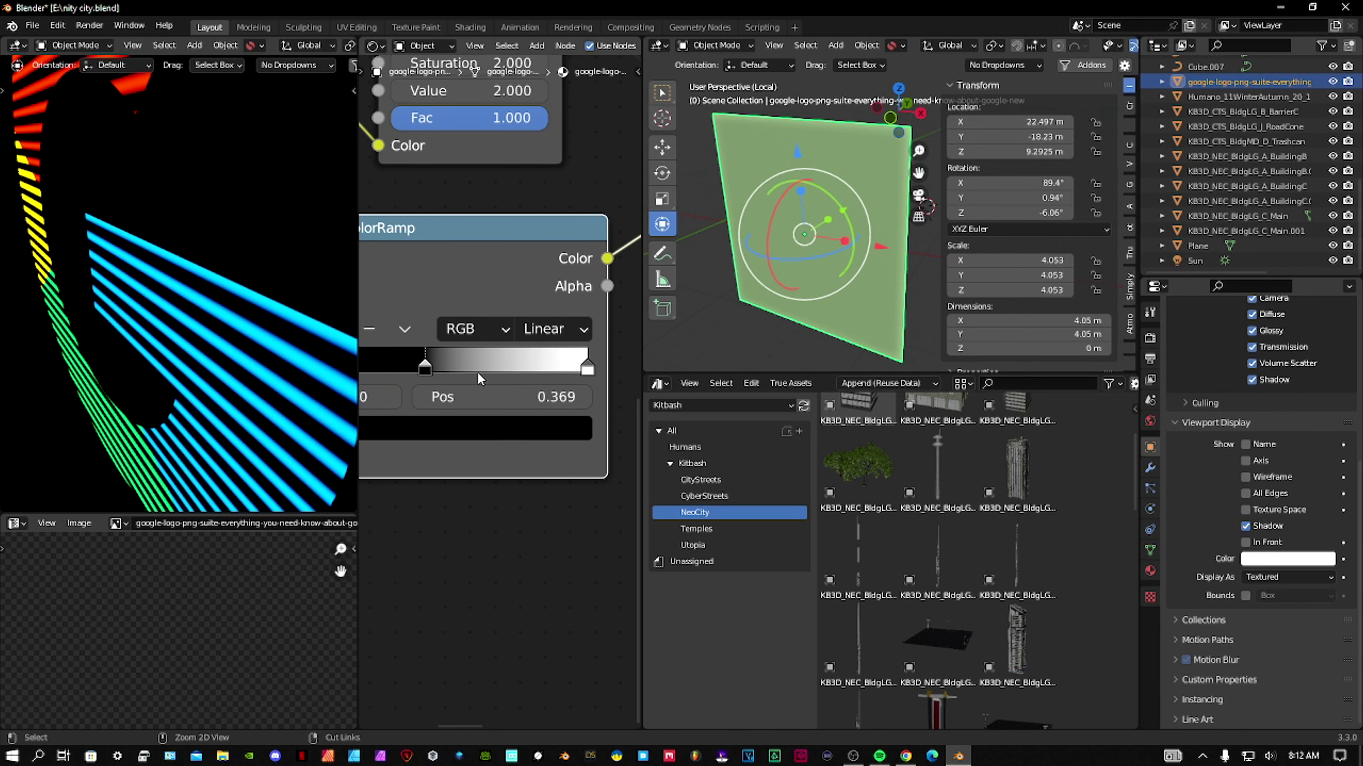
key(ctrl+z)
key(ctrl+z)
key(ctrl+z)
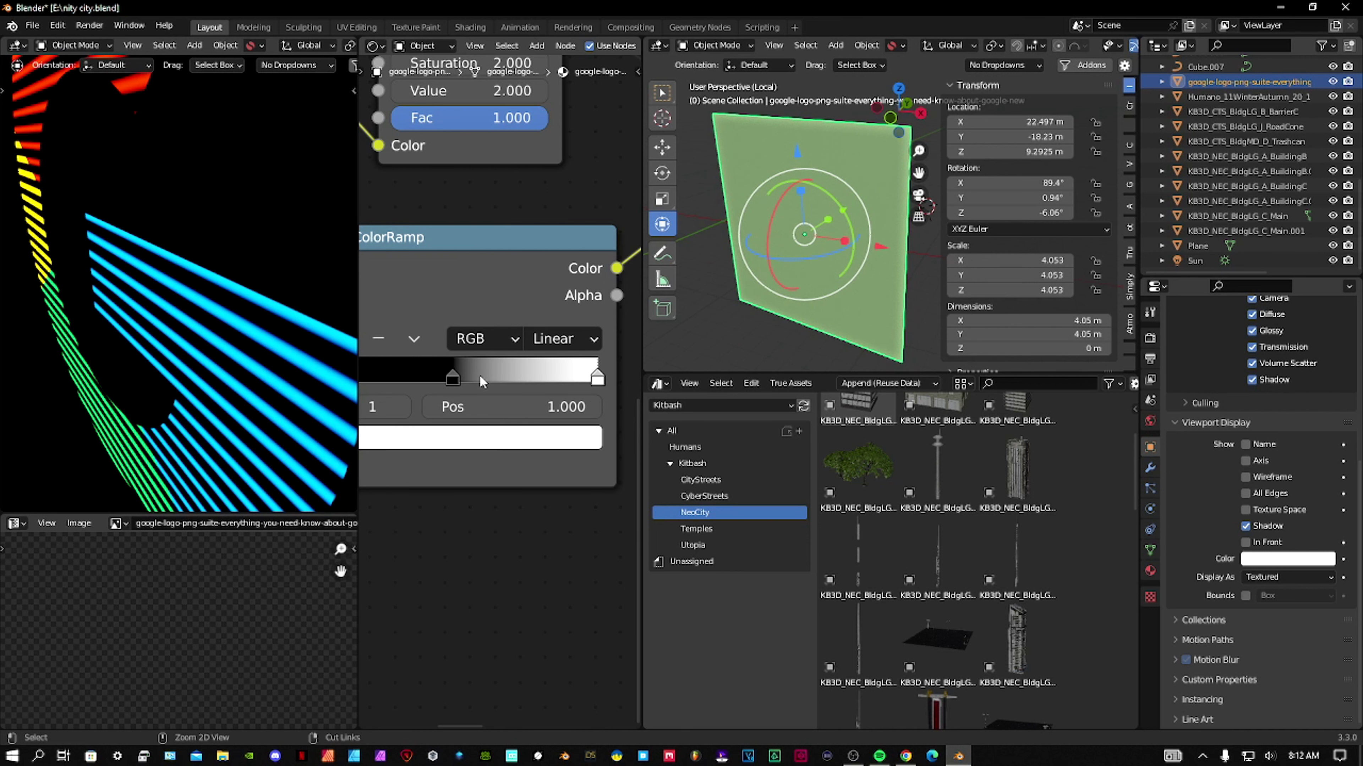
key(ctrl+z)
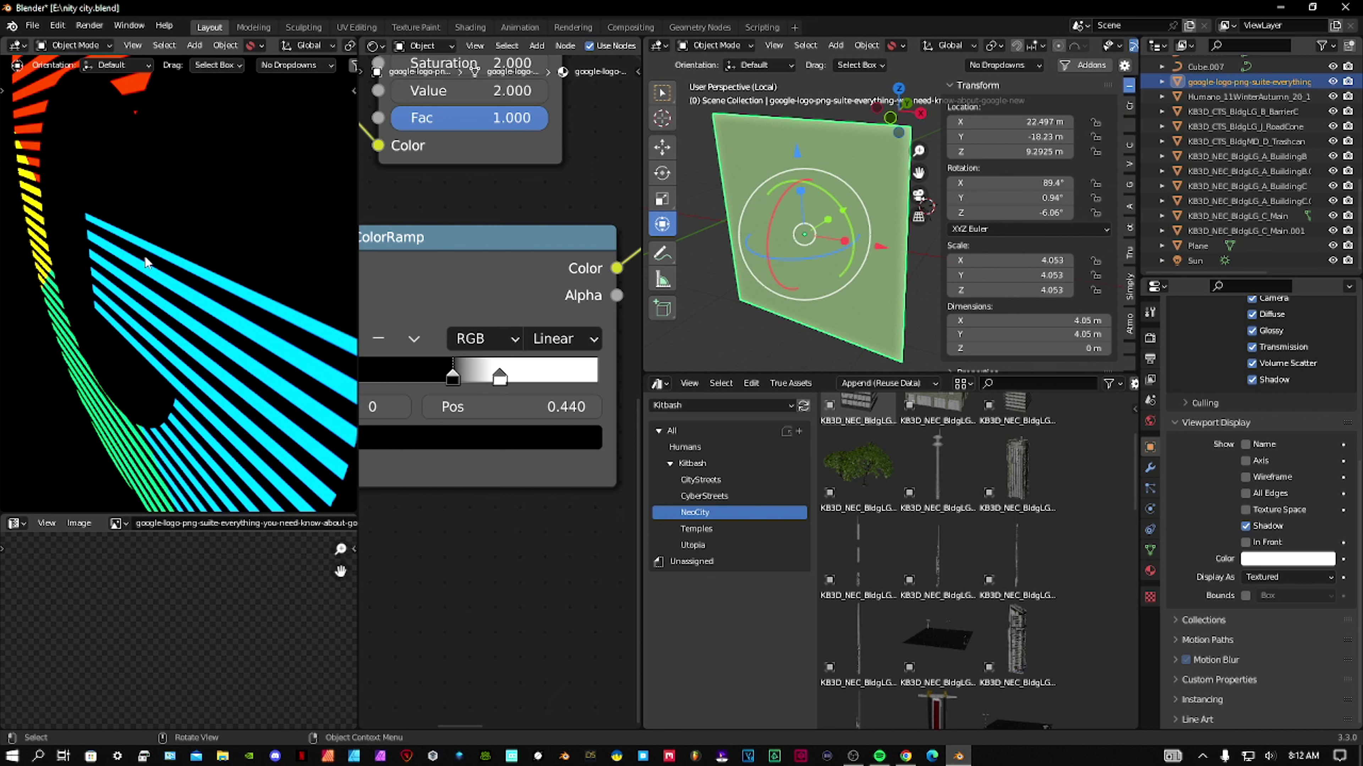
Leave local view in both viewports and show the rendered city through the scene camera
scroll(192, 368, down, 3)
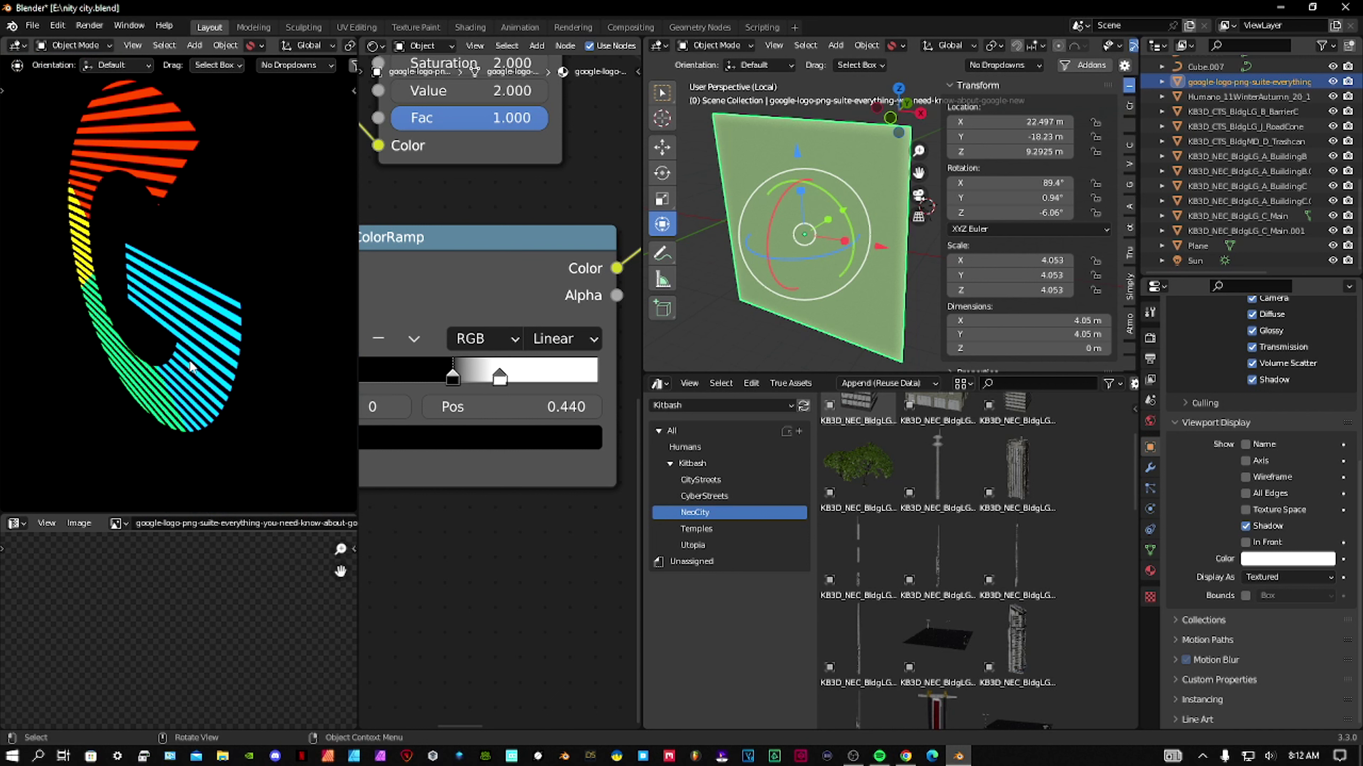
key(slash)
scroll(225, 375, down, 4)
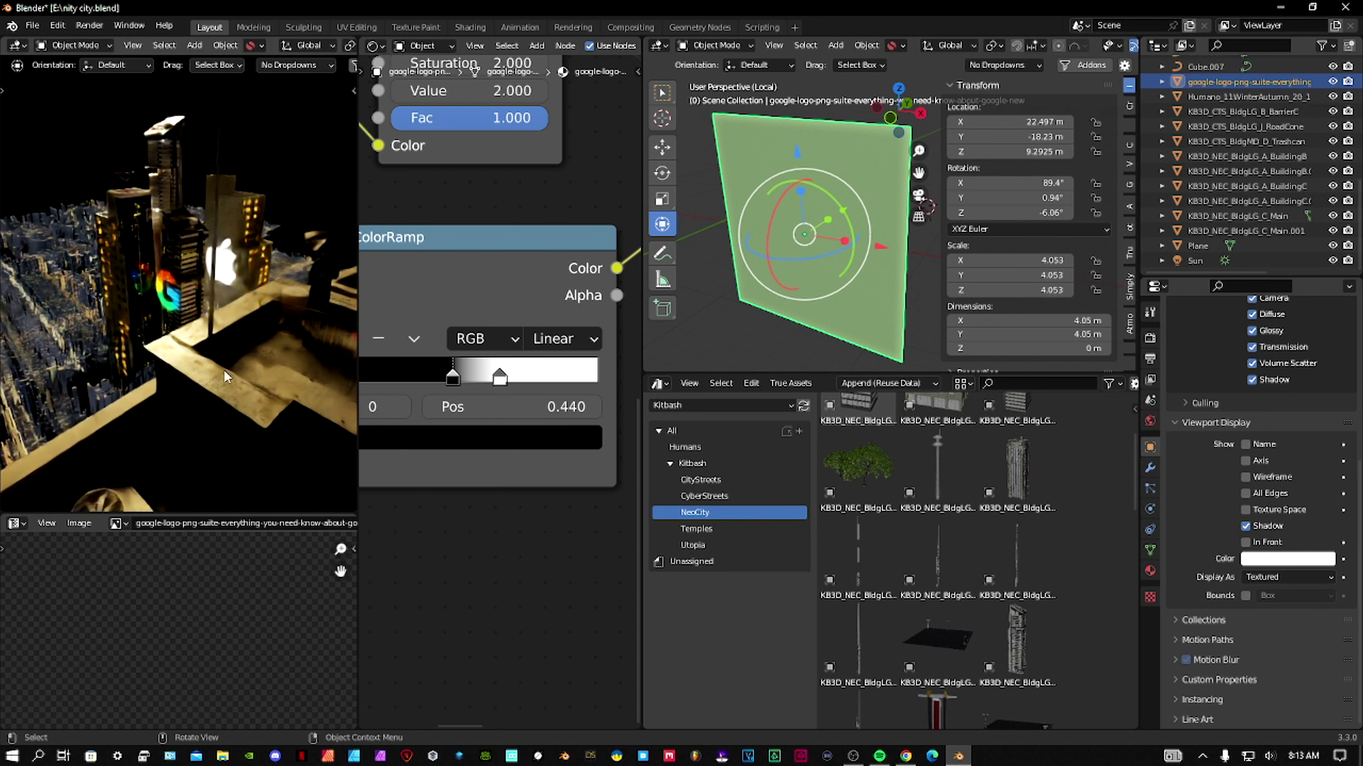
scroll(225, 375, down, 1)
key(KP_0)
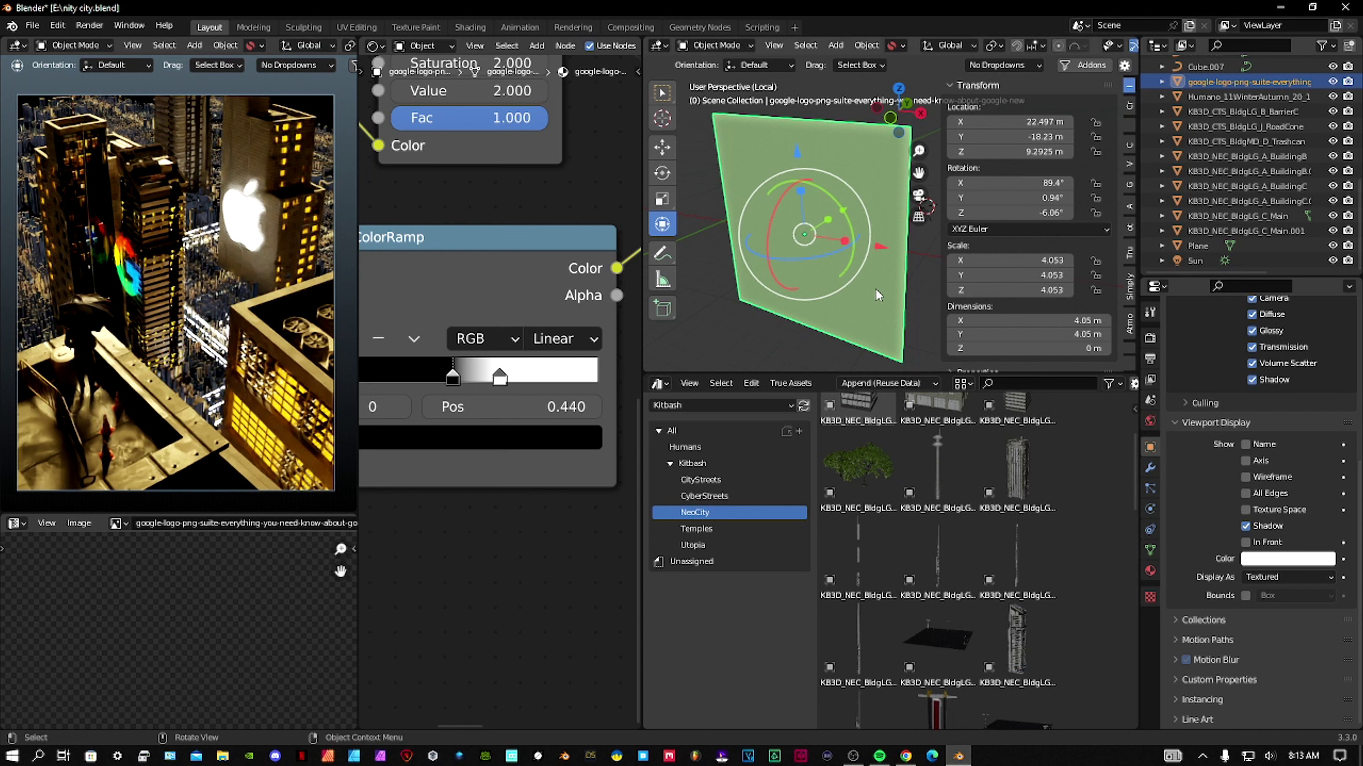
key(KP_Divide)
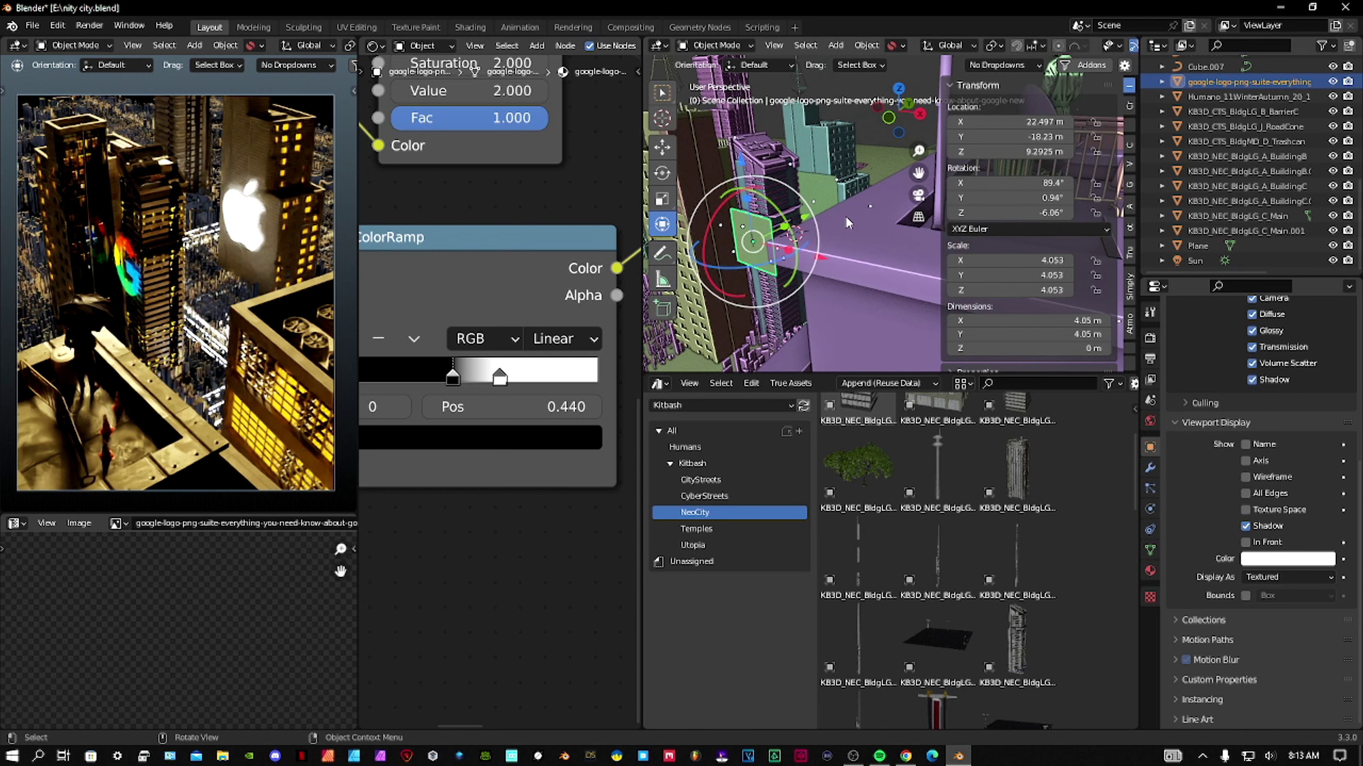
Select the Apple logo plane on the tower, isolate it in local view, and toggle it in and out of Edit Mode
middle_drag(848, 222, 882, 187)
click(888, 167)
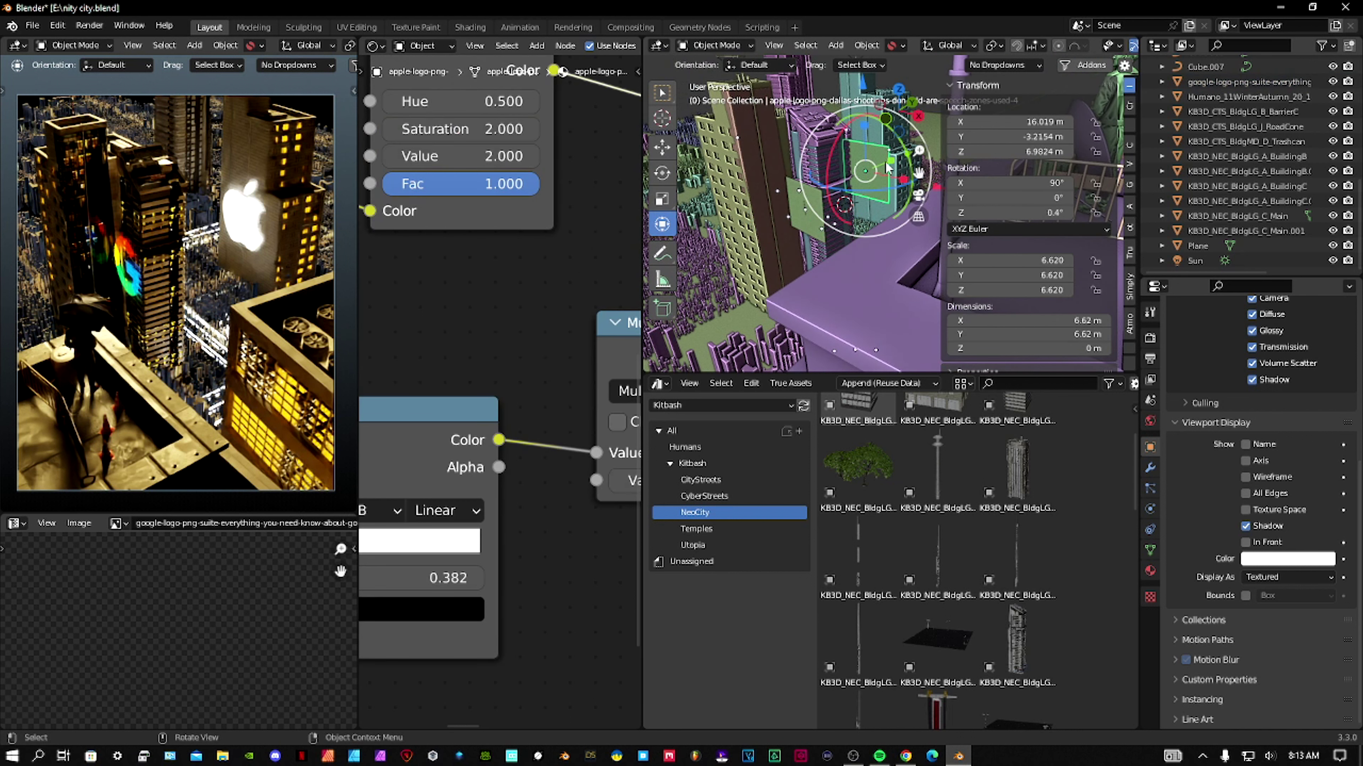
key(KP_Divide)
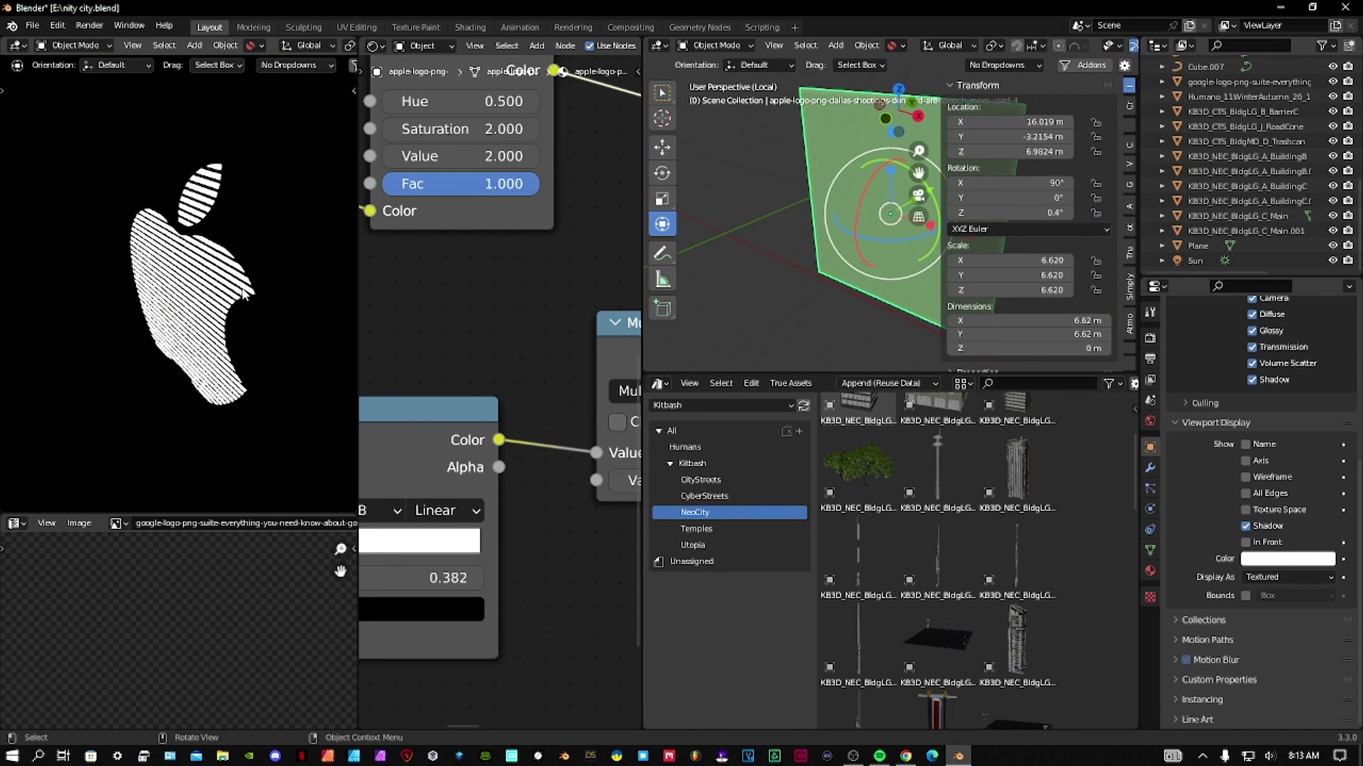
scroll(298, 608, down, 3)
key(Tab)
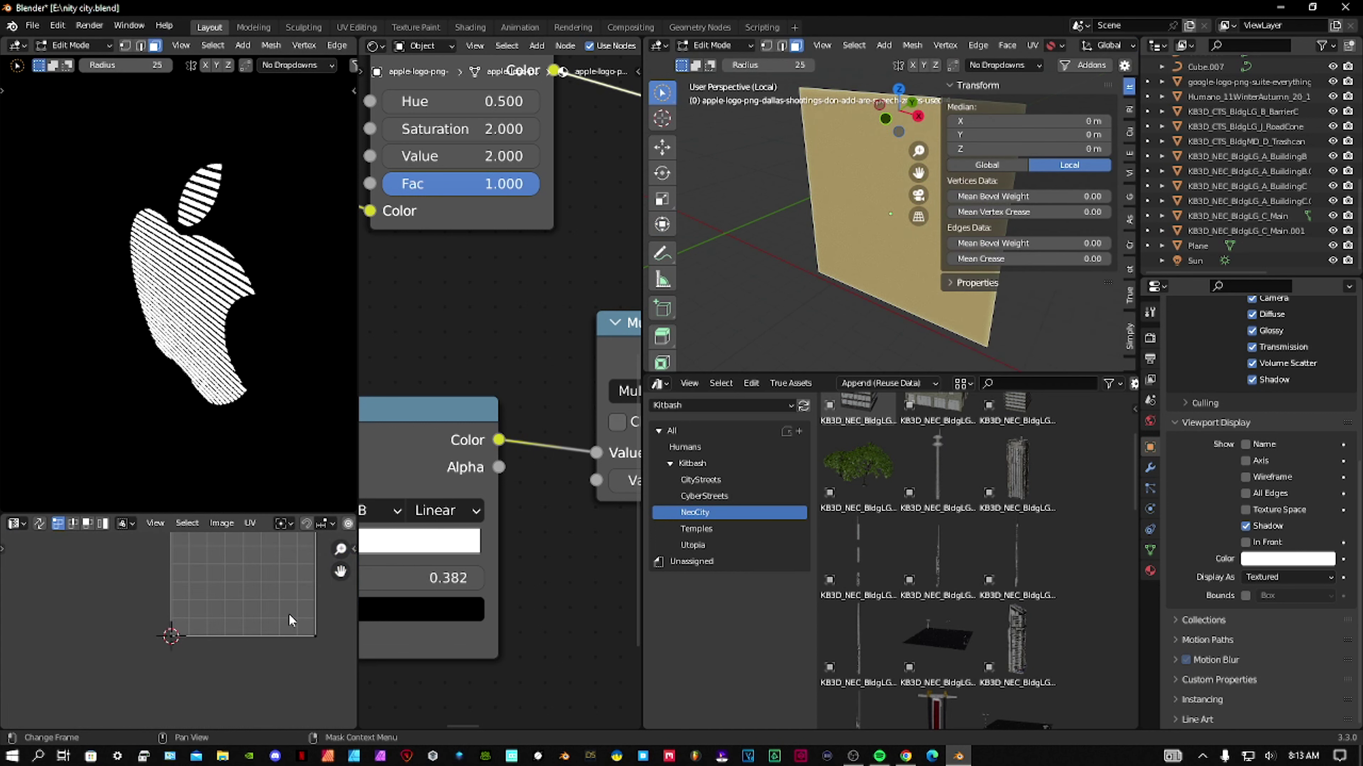
key(Tab)
Examine the Apple logo material's Multiply nodes and their path to the Principled BSDF's Emission and Alpha inputs
scroll(557, 487, down, 5)
scroll(557, 486, down, 5)
middle_drag(553, 485, 492, 502)
middle_drag(541, 450, 499, 456)
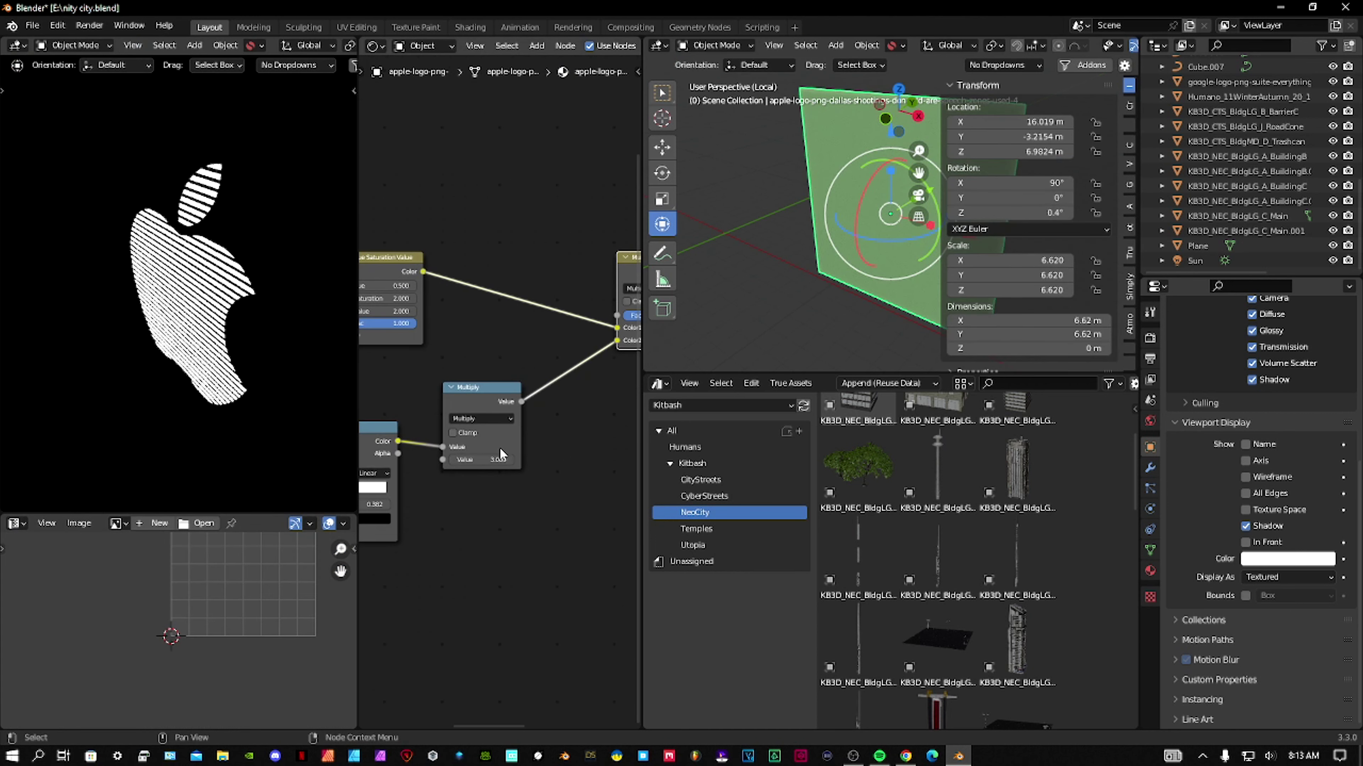
middle_drag(562, 384, 526, 386)
mouse_move(572, 347)
middle_down()
mouse_move(476, 373)
mouse_move(384, 369)
middle_up()
middle_drag(514, 326, 450, 359)
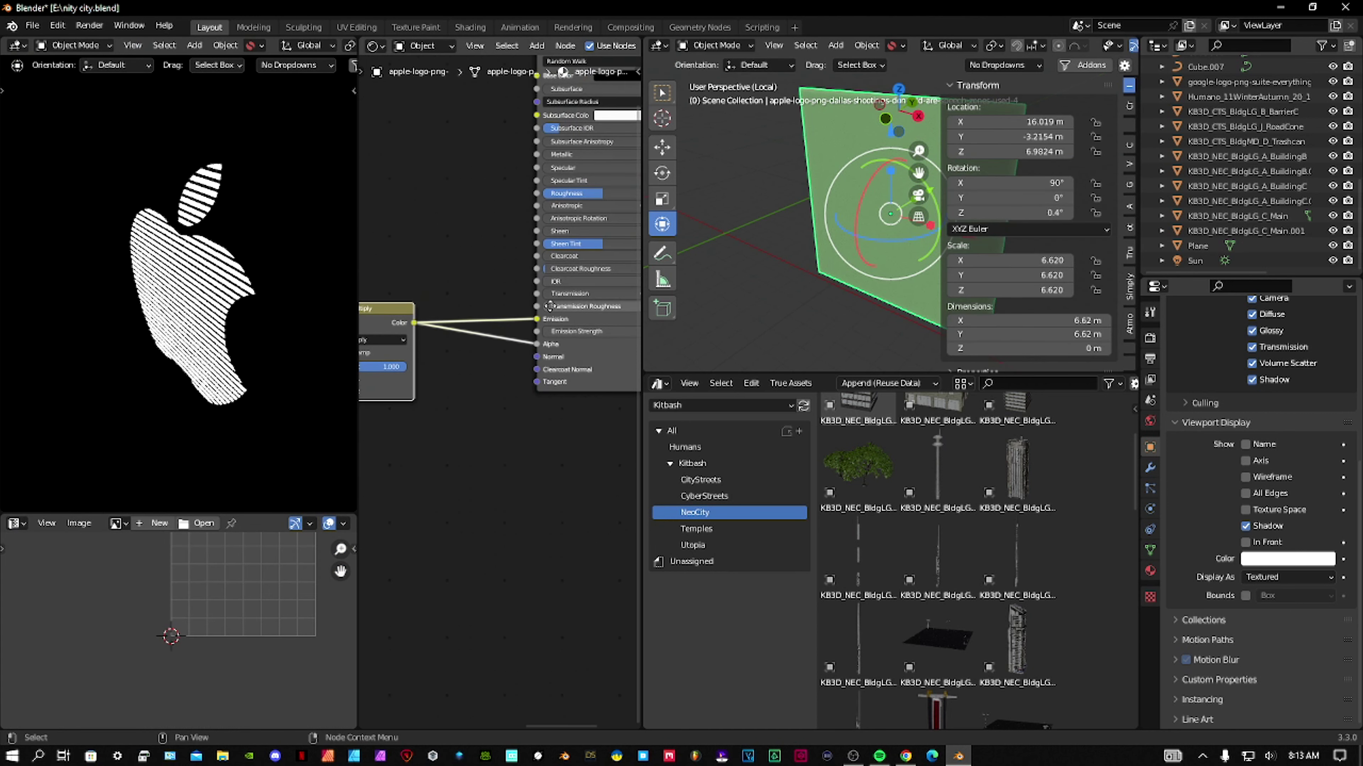
middle_drag(578, 233, 514, 310)
Trace the Apple image texture's Alpha output through the Hue Saturation Value and color Multiply nodes to the Principled BSDF
scroll(514, 310, down, 1)
middle_drag(461, 381, 570, 367)
middle_drag(419, 386, 629, 370)
middle_drag(485, 387, 633, 386)
middle_drag(519, 358, 442, 367)
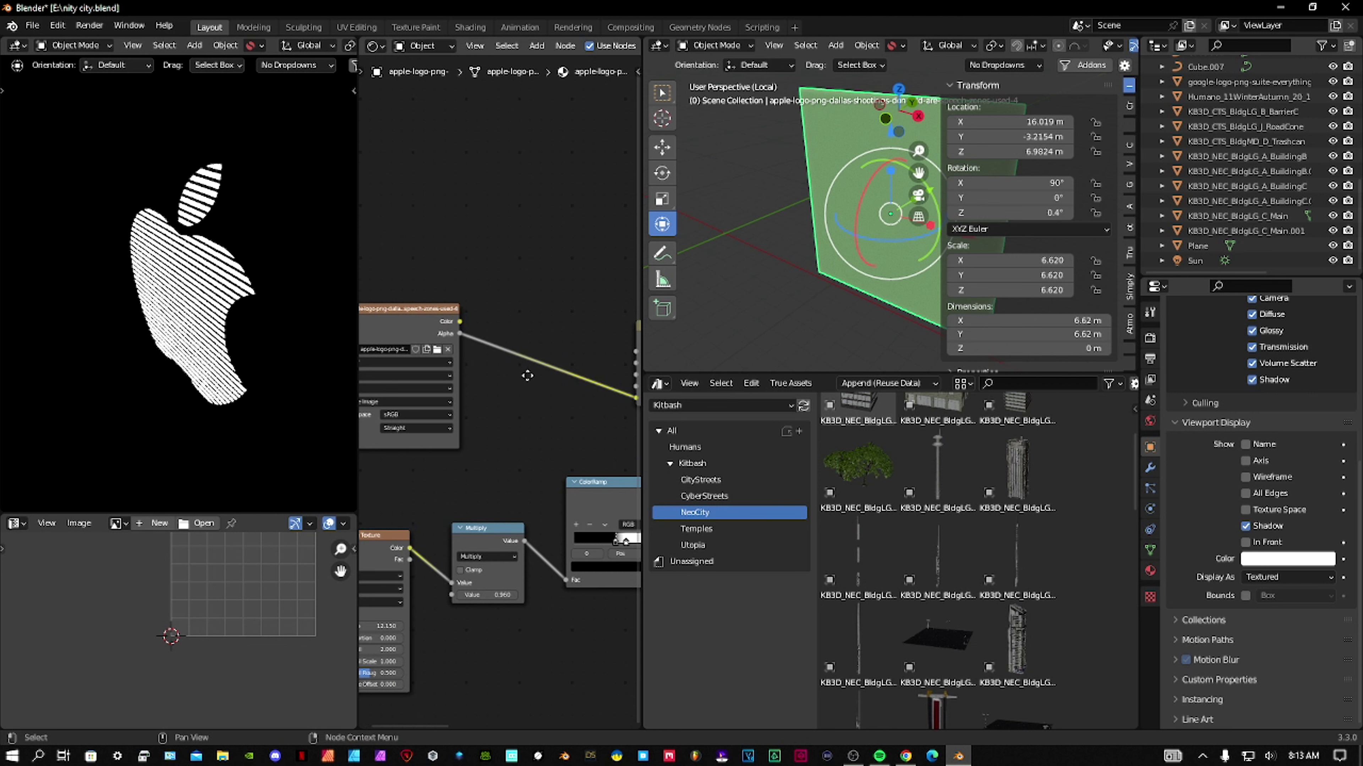
middle_drag(527, 376, 462, 310)
middle_drag(624, 354, 485, 331)
middle_drag(559, 284, 408, 337)
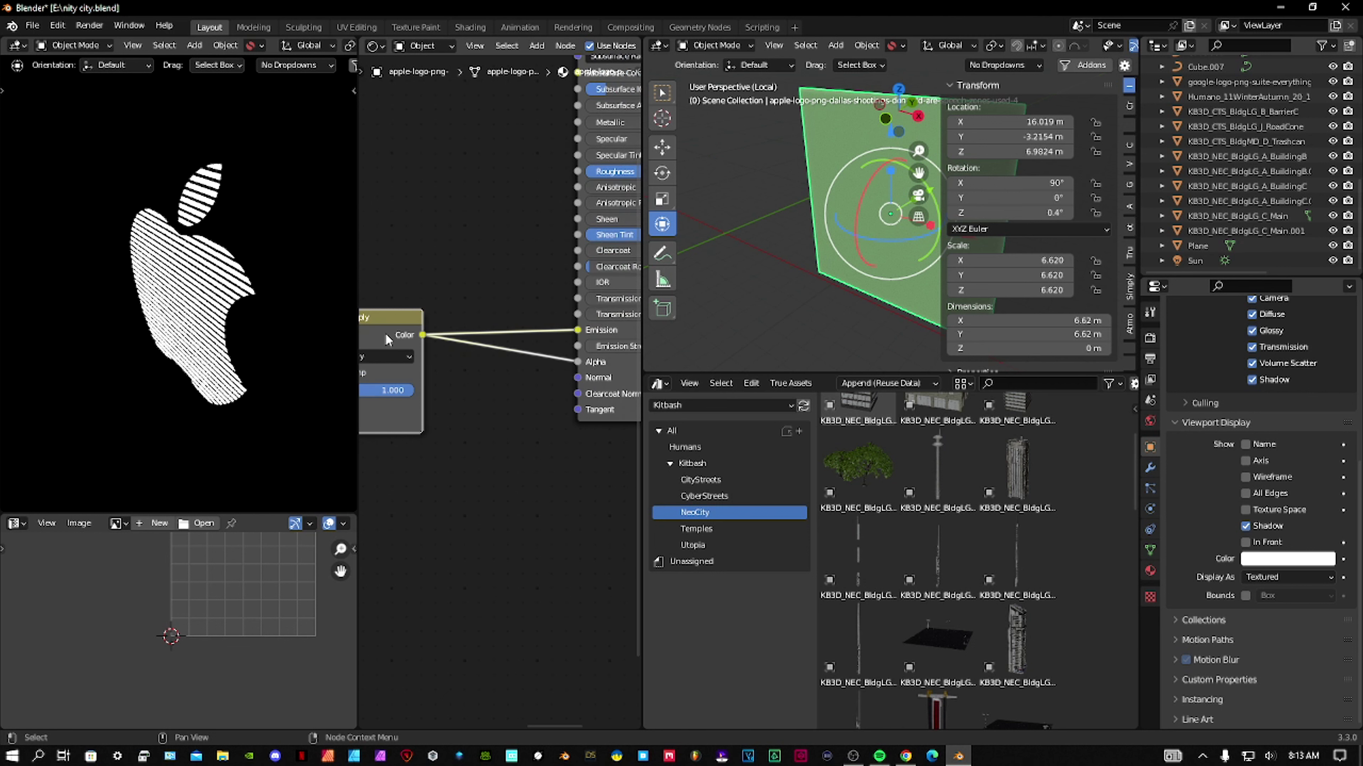
middle_drag(560, 331, 519, 326)
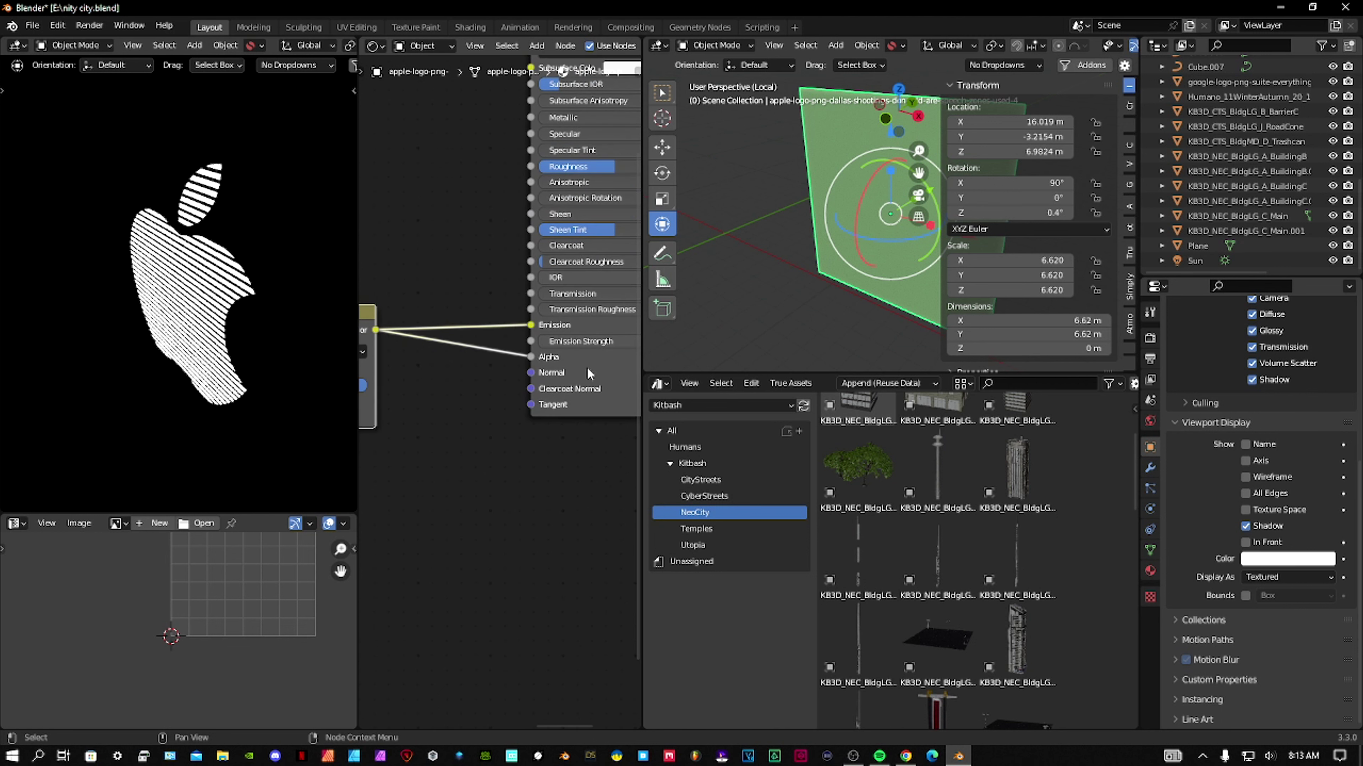
Examine the Apple logo's Wave Texture banding settings and the Multiply node linking it to the ColorRamp
middle_drag(497, 424, 572, 420)
middle_drag(412, 430, 590, 379)
mouse_move(422, 450)
middle_down()
mouse_move(561, 409)
mouse_move(428, 411)
mouse_move(597, 379)
middle_up()
mouse_move(401, 413)
middle_down()
mouse_move(486, 398)
mouse_move(437, 394)
middle_up()
mouse_move(598, 351)
middle_down()
mouse_move(523, 377)
mouse_move(649, 354)
middle_up()
middle_drag(392, 428, 507, 407)
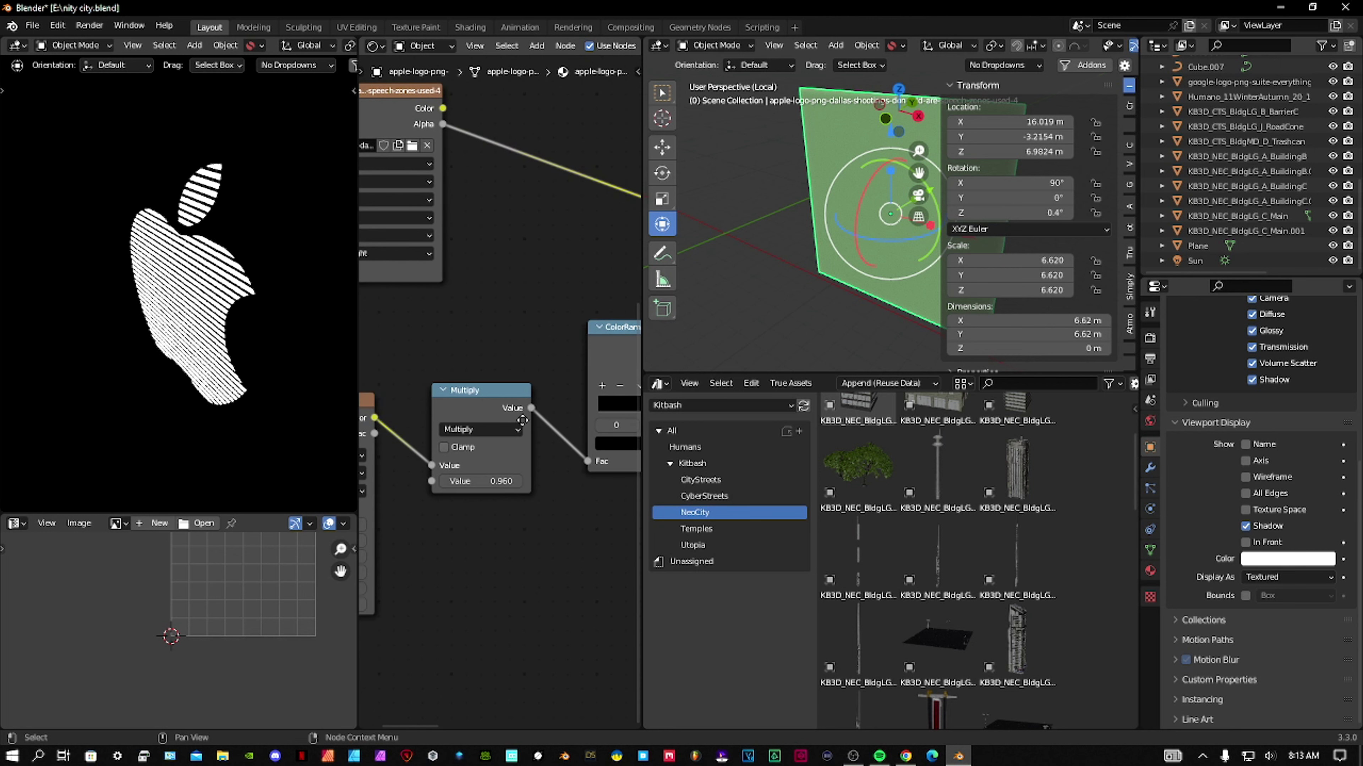
middle_drag(522, 420, 473, 430)
middle_drag(564, 454, 715, 432)
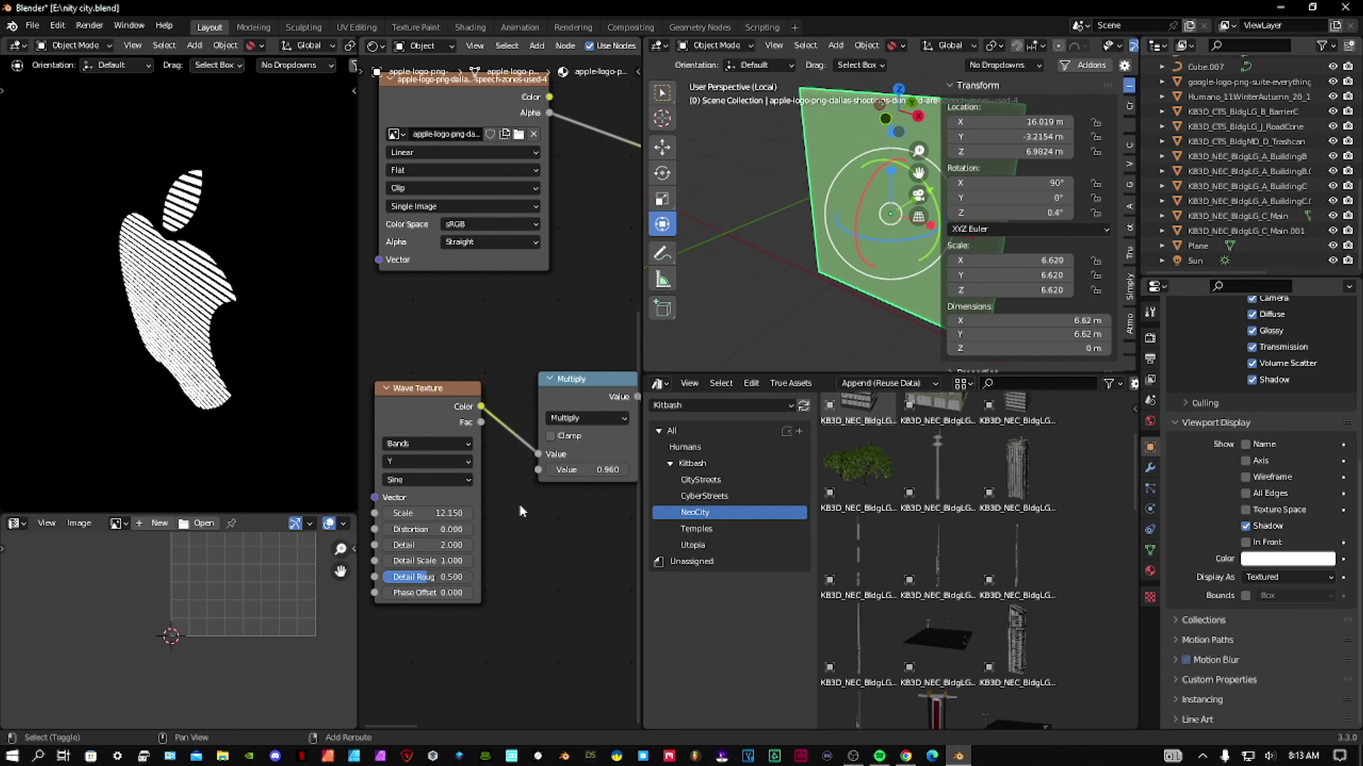
Set the Multiply node between the Apple logo's Wave Texture and ColorRamp to 0.700
shift+middle_drag(523, 508, 510, 501)
shift+middle_drag(581, 471, 514, 468)
shift+scroll(515, 474, right, 2)
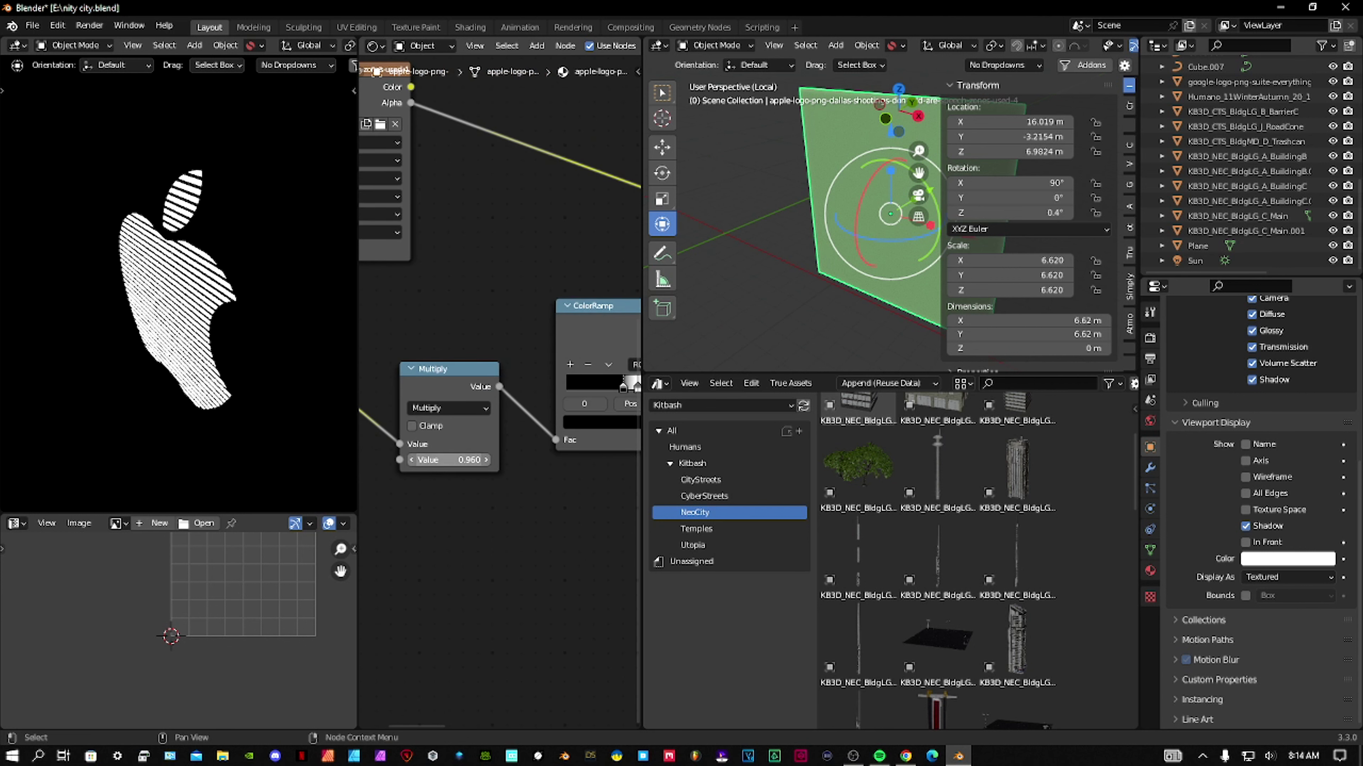
mouse_move(449, 460)
mouse_down()
mouse_move(472, 460)
mouse_move(375, 460)
mouse_move(460, 460)
mouse_up()
middle_drag(532, 453, 451, 455)
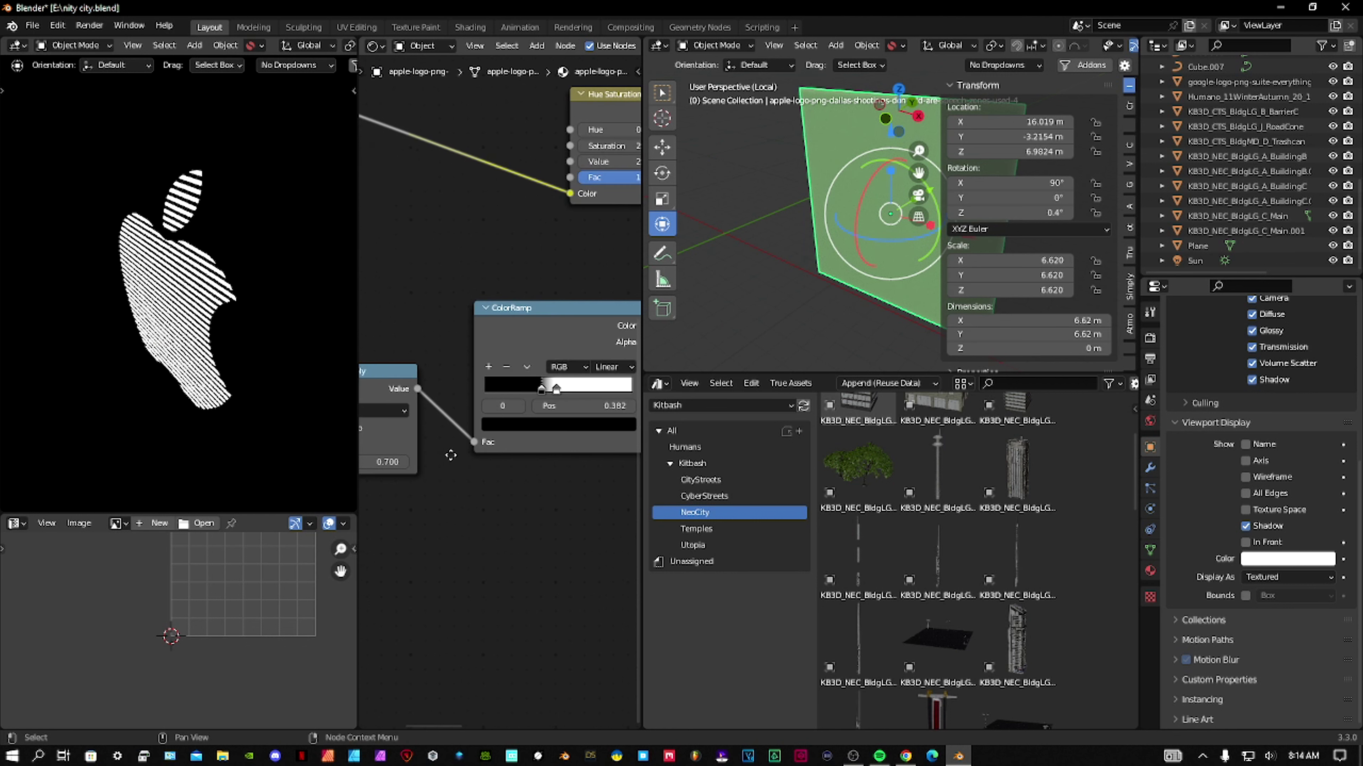
Try to shift the white stop of the Apple logo's ColorRamp to alter the stripes
shift+scroll(494, 465, left, 1)
shift+scroll(504, 466, right, 5)
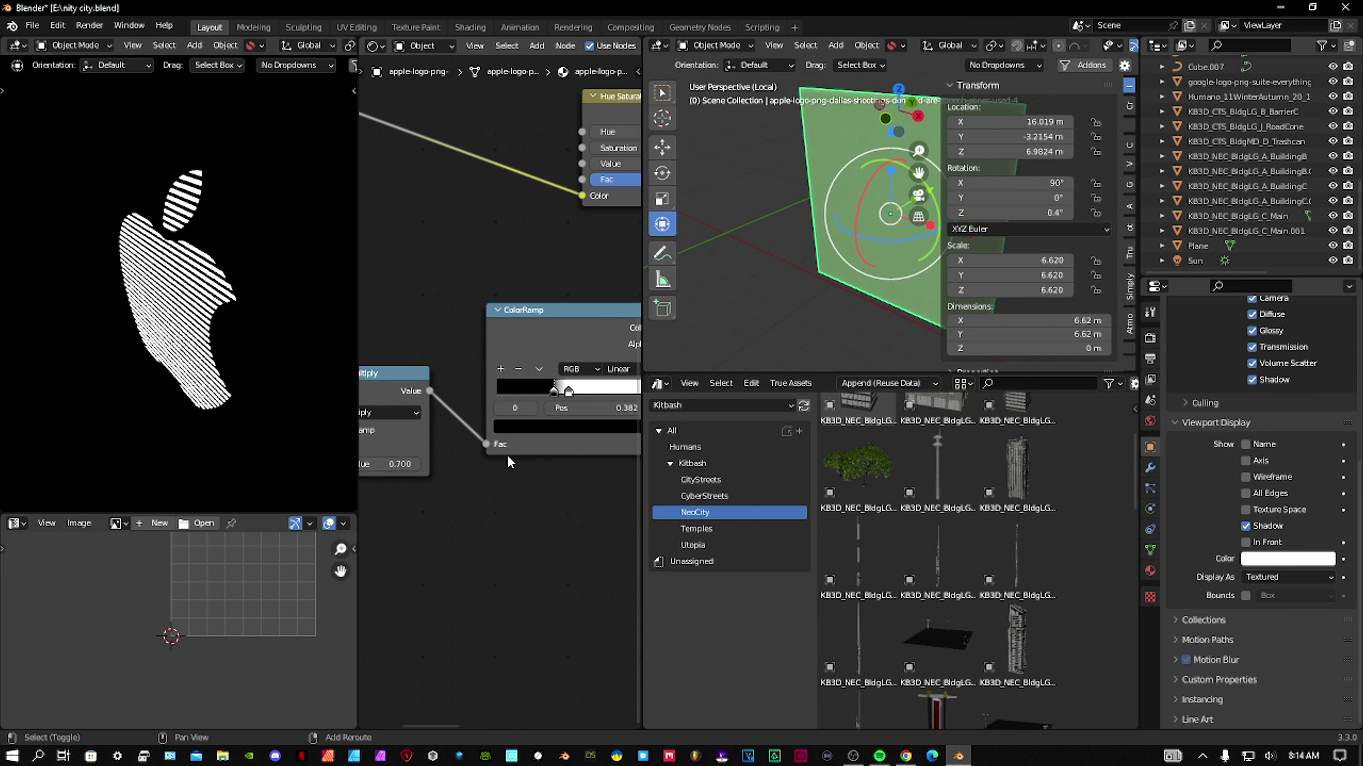
click(445, 399)
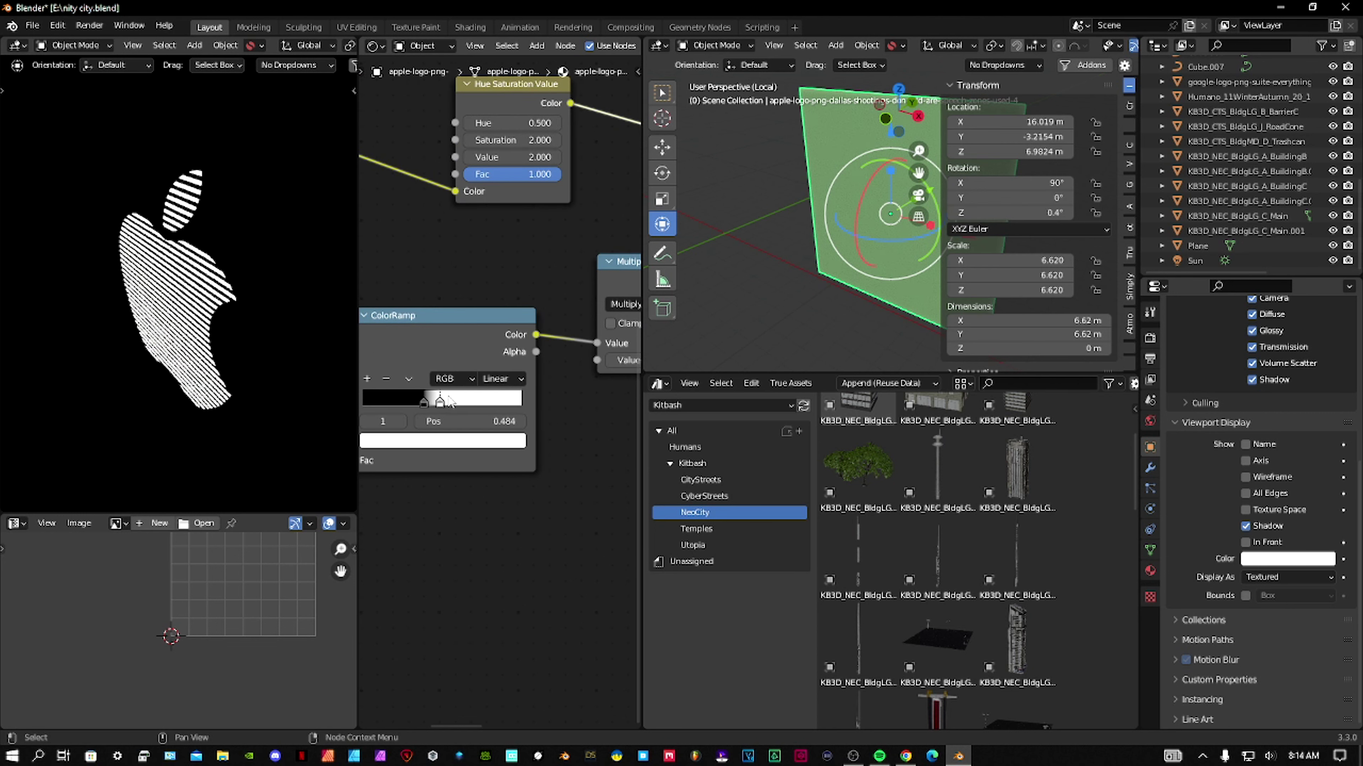
mouse_move(449, 403)
mouse_down()
mouse_move(465, 402)
mouse_move(433, 402)
mouse_up()
key(ctrl+z)
key(ctrl+z)
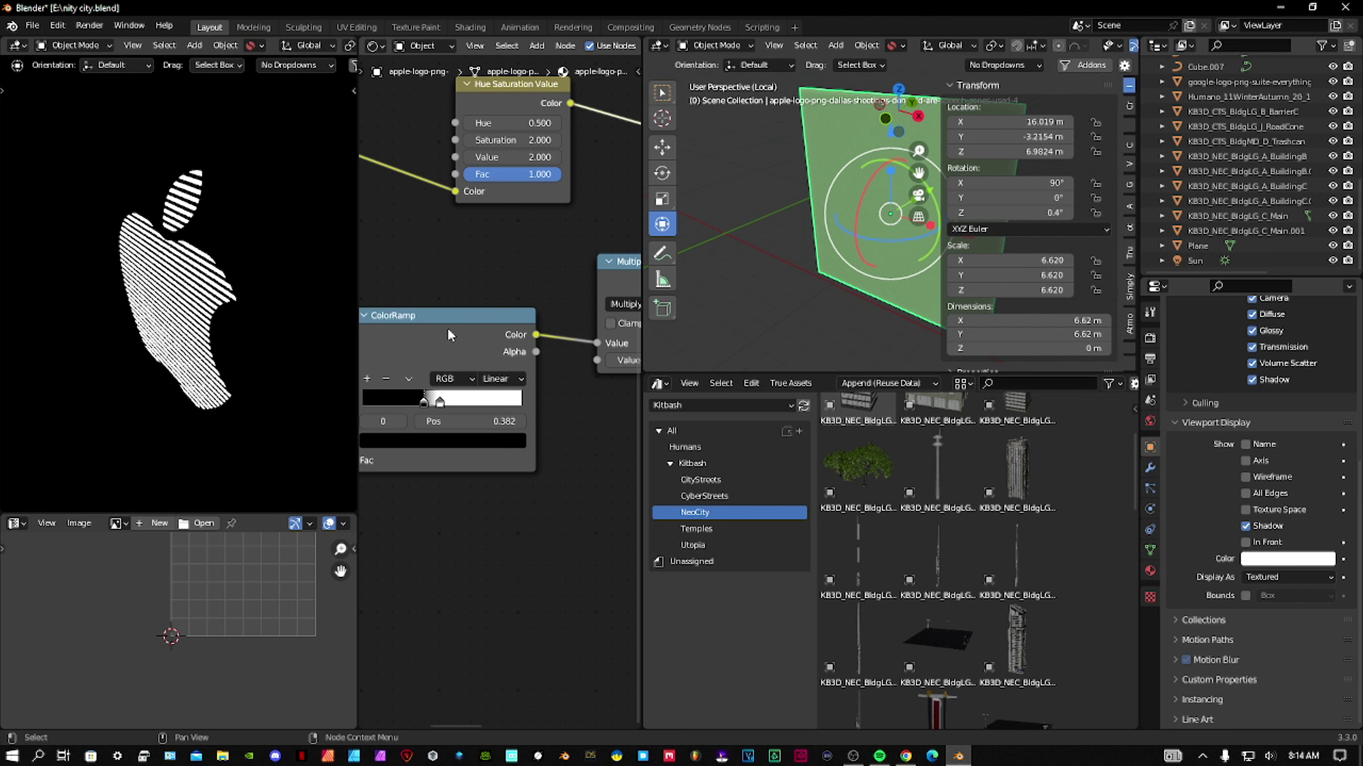
Adjust the value of the Multiply node that follows the Apple logo's ColorRamp
middle_drag(567, 354, 437, 371)
mouse_move(502, 376)
mouse_down()
mouse_move(528, 376)
mouse_move(448, 376)
mouse_move(513, 376)
mouse_up()
middle_drag(452, 326, 515, 338)
scroll(514, 340, down, 3)
scroll(479, 387, down, 8)
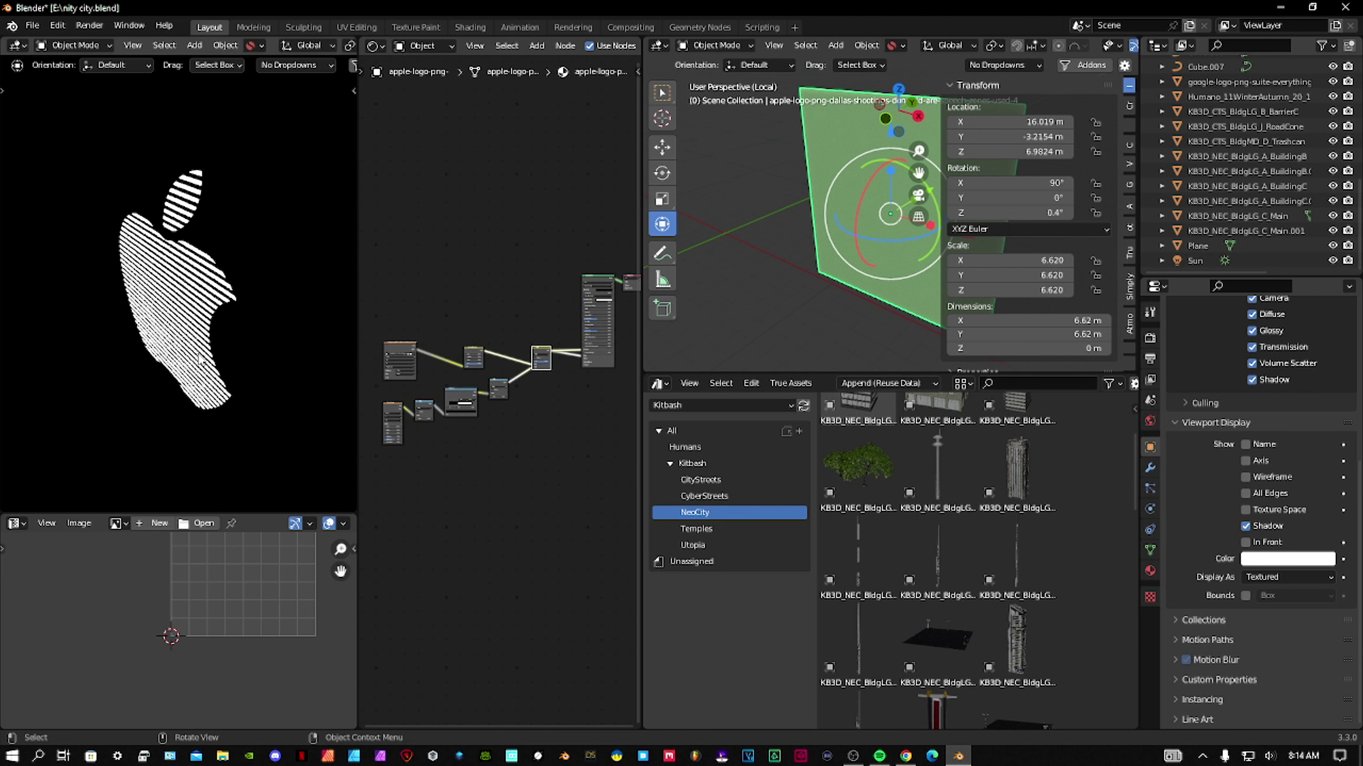
Leave local view, select the KB3D_NEC_BldgLG_A_BuildingB tower and show its material slots with KB3D_NEC_GlassTinted active
key(KP_Divide)
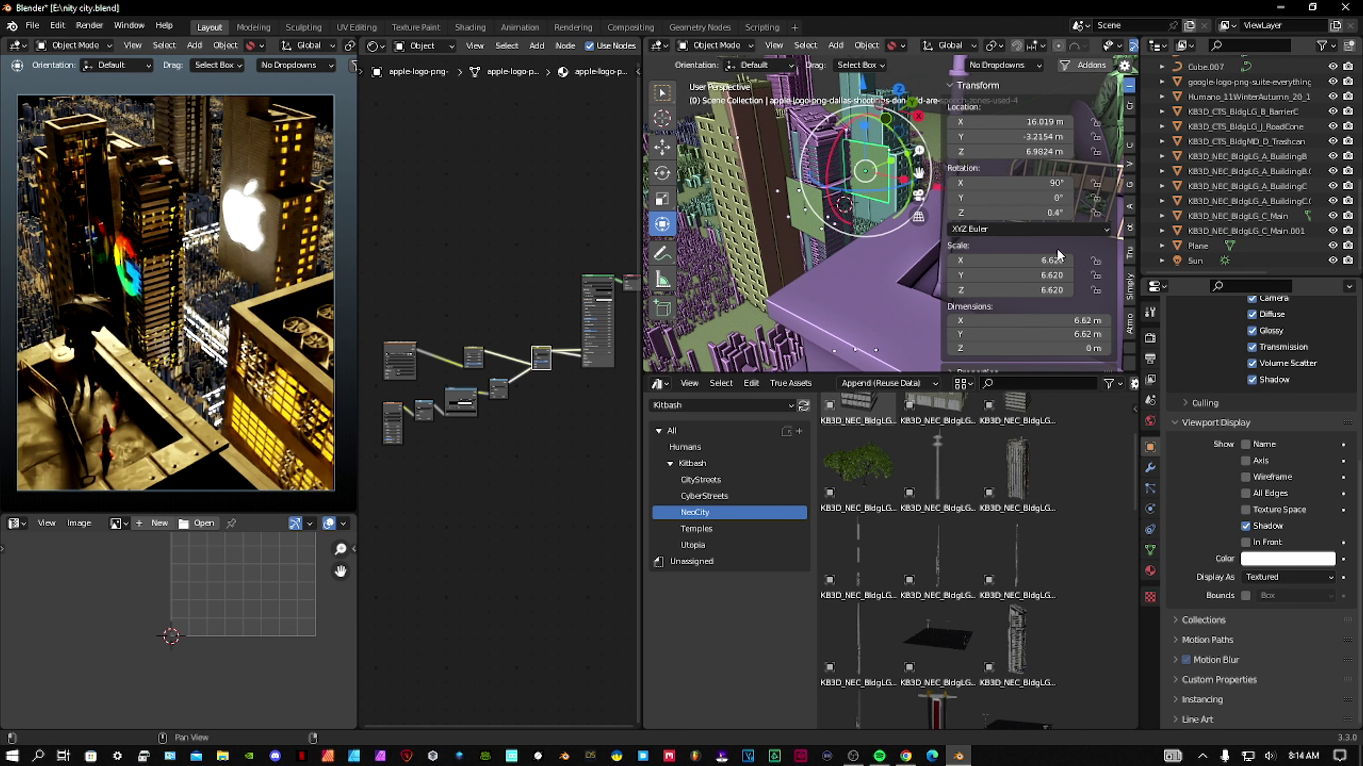
shift+middle_drag(891, 277, 851, 274)
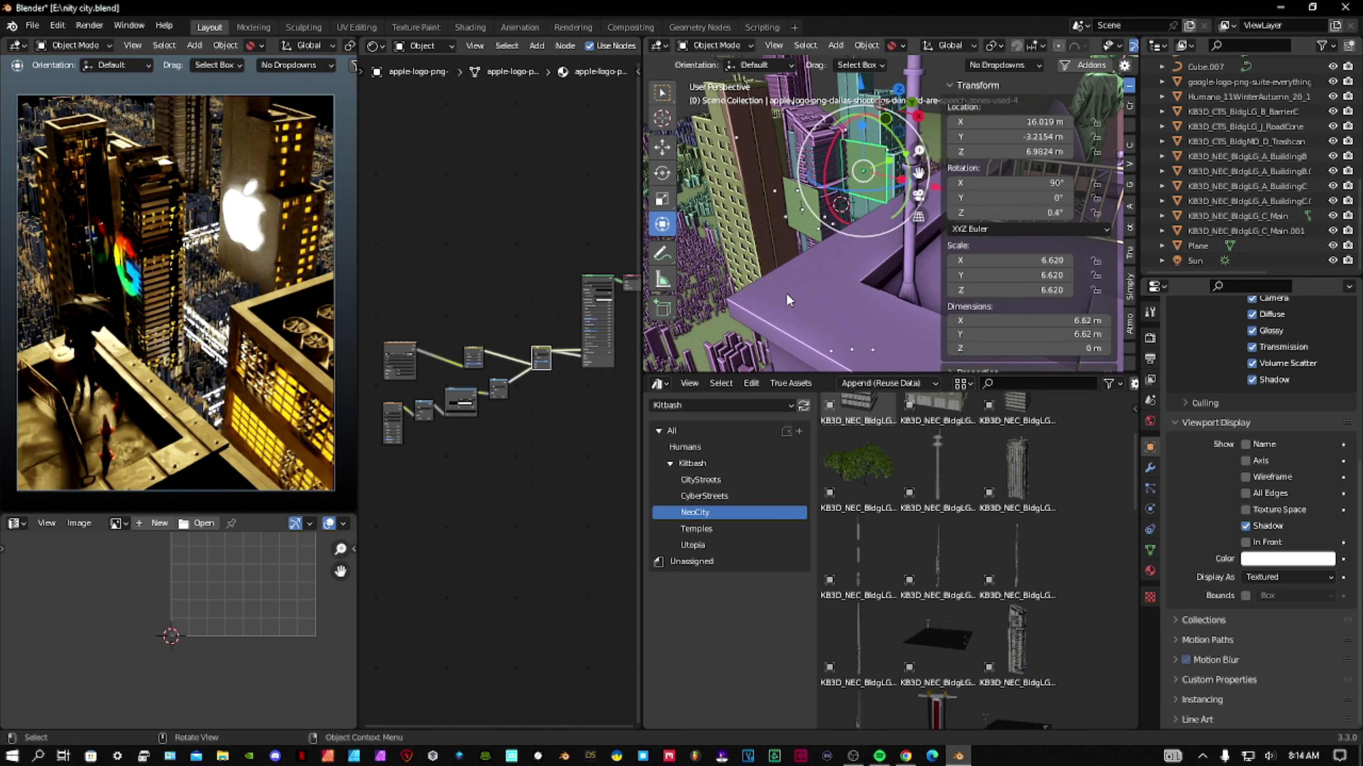
shift+middle_drag(786, 293, 816, 252)
click(819, 259)
scroll(819, 265, up, 3)
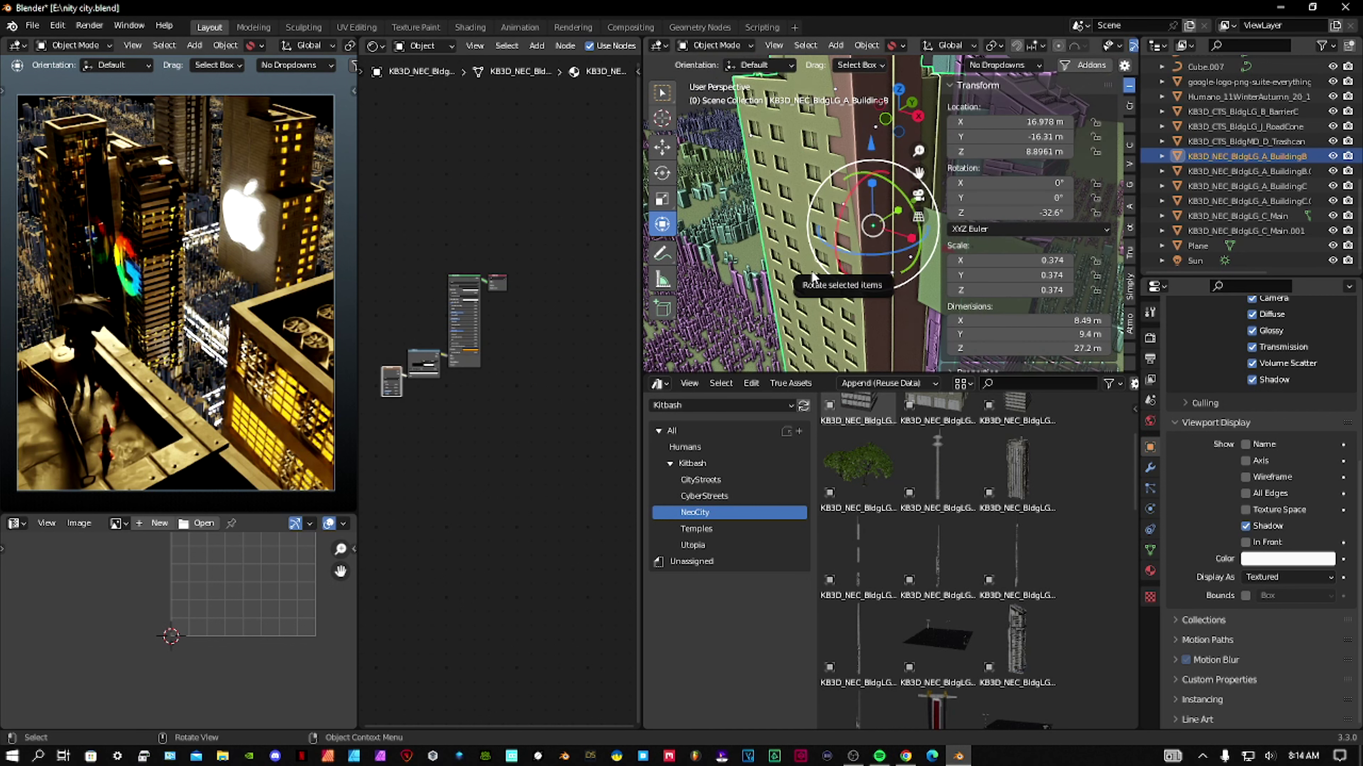
click(1150, 570)
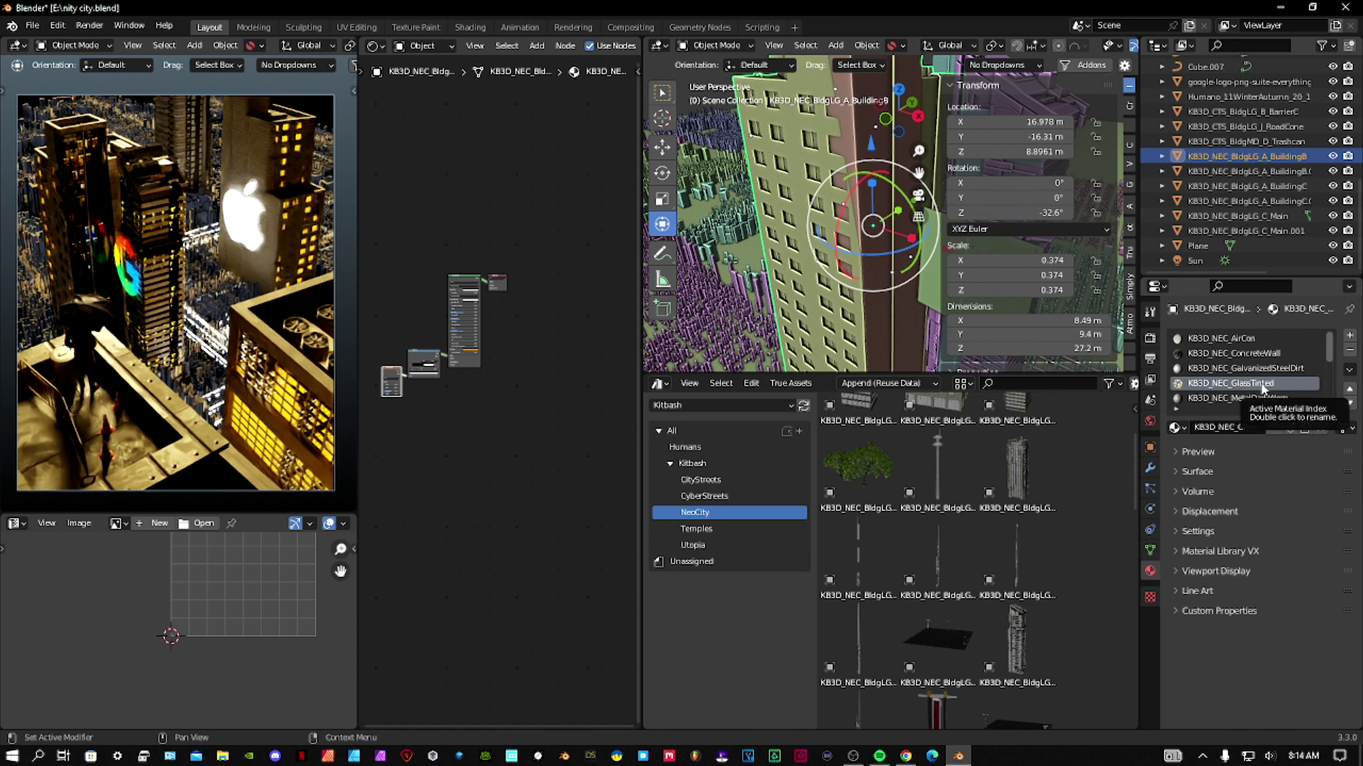
Examine the tinted glass material's Noise Texture, ColorRamp, link to Alpha, and the Principled BSDF's emission color and strength
scroll(510, 420, up, 8)
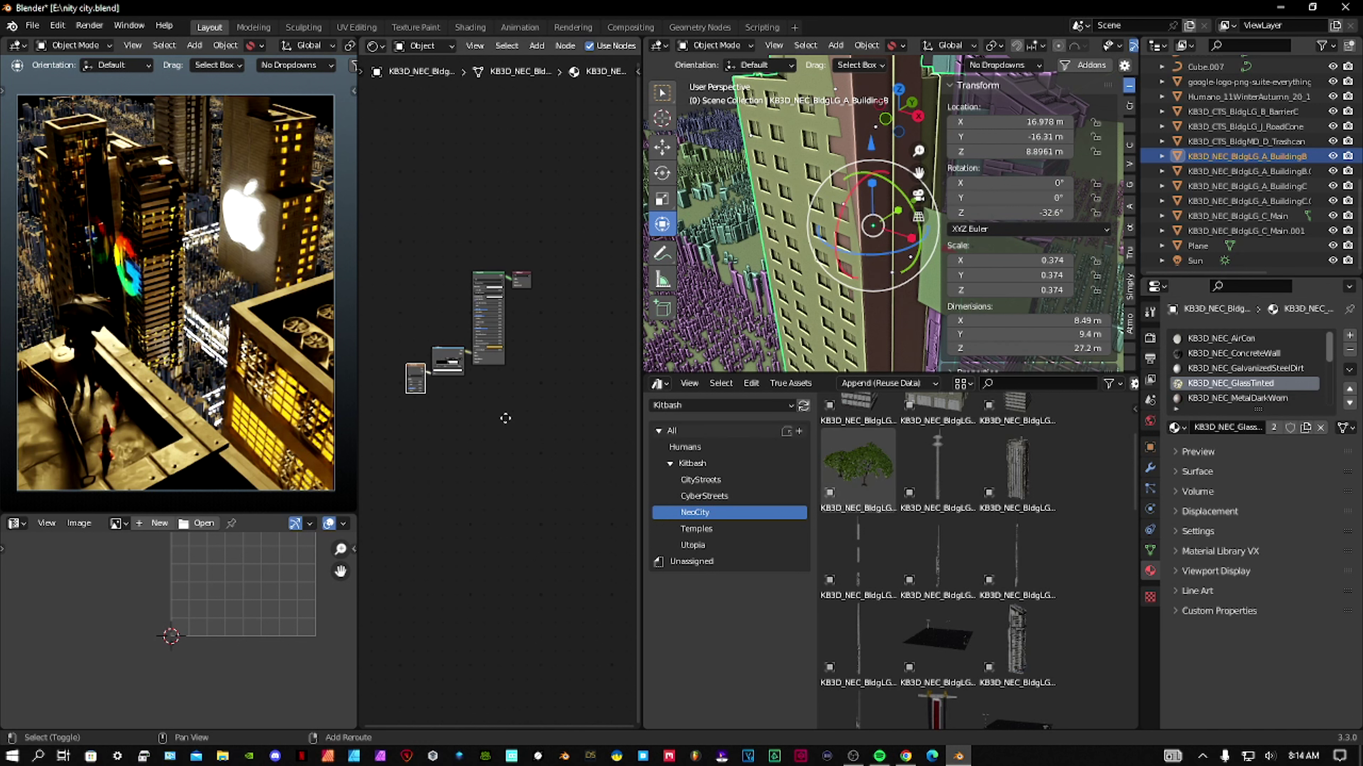
scroll(493, 446, up, 4)
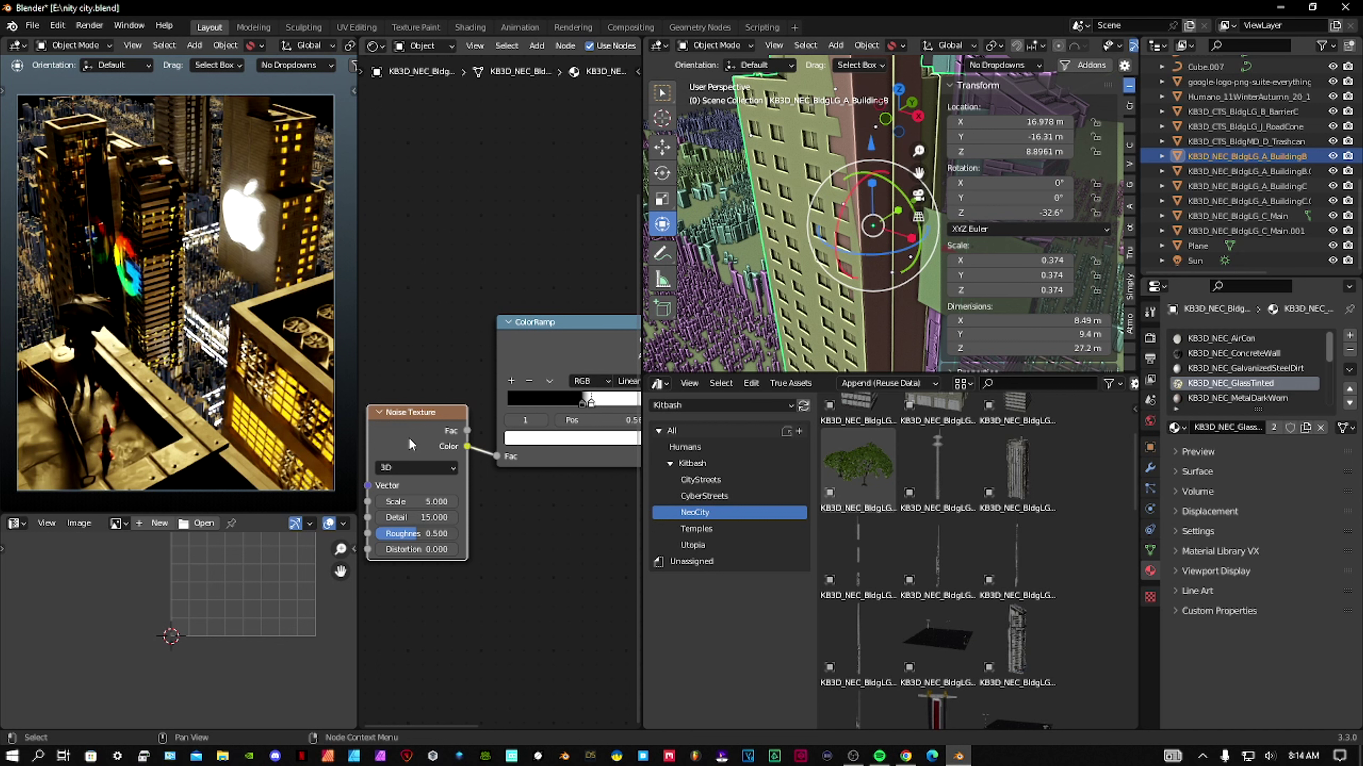
middle_drag(560, 379, 511, 379)
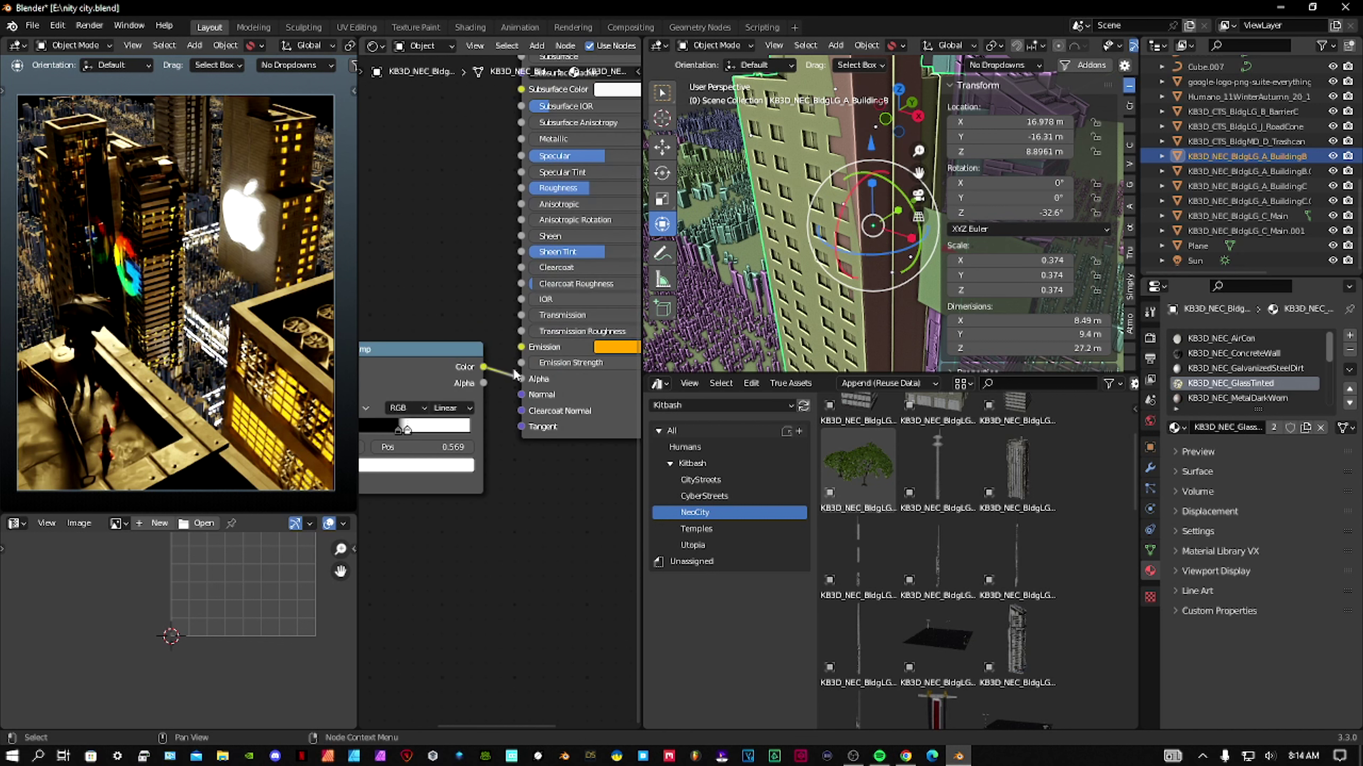
drag(520, 370, 509, 376)
key(ctrl+z)
shift+middle_drag(547, 394, 479, 401)
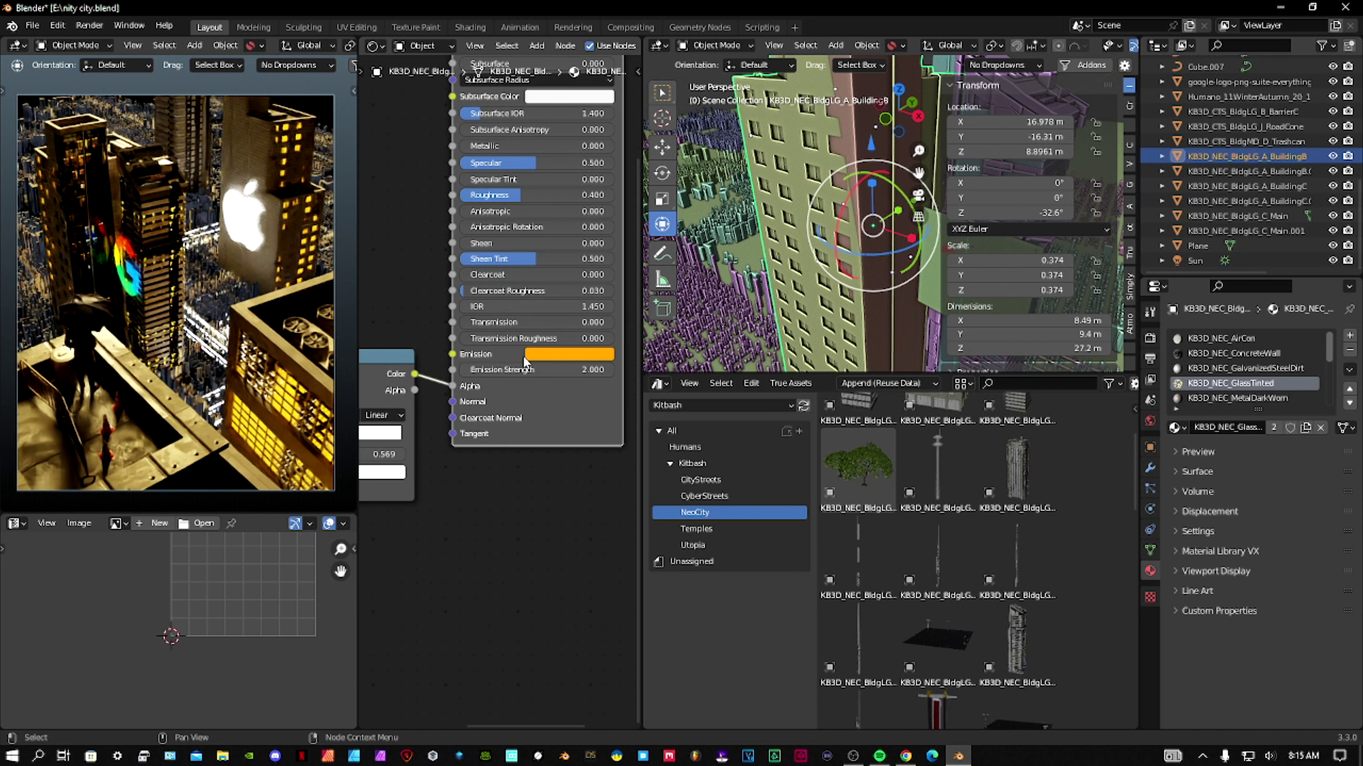
shift+middle_drag(426, 424, 560, 404)
ctrl+scroll(370, 354, left, 1)
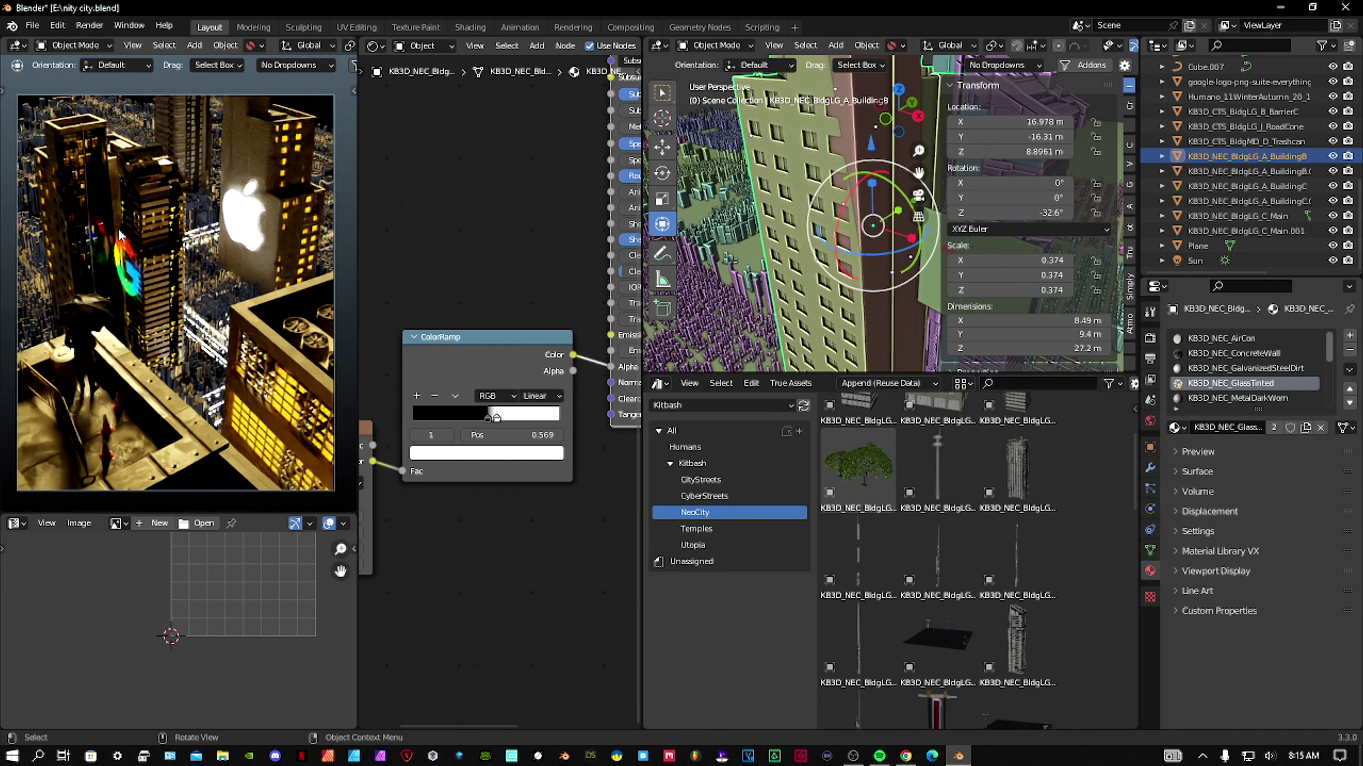
Disconnect the ColorRamp from the tinted glass shader's Alpha input and inspect the tower's windows up close in the rendered viewport
shift+middle_drag(218, 304, 201, 325)
scroll(274, 339, up, 4)
shift+middle_drag(226, 263, 223, 344)
scroll(241, 347, up, 3)
scroll(223, 350, up, 4)
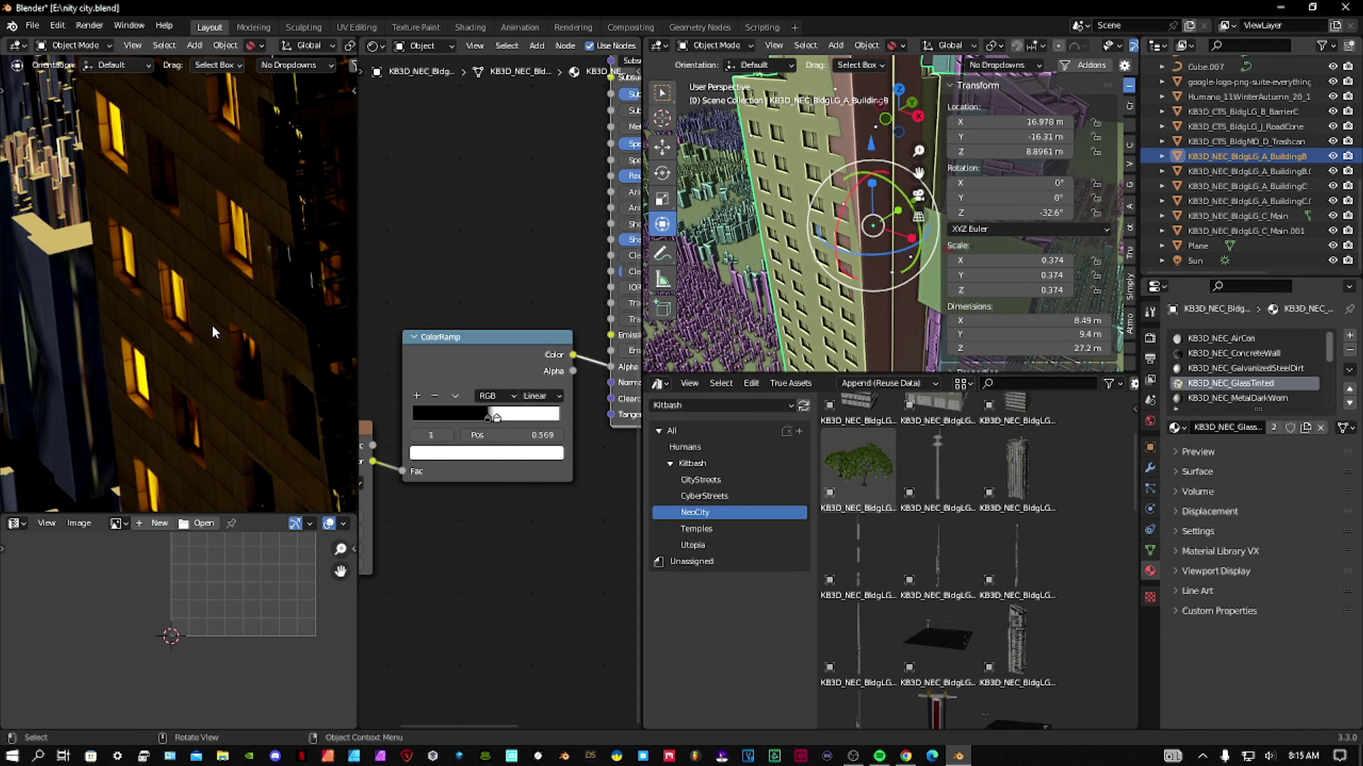
drag(612, 367, 592, 375)
middle_drag(261, 315, 140, 243)
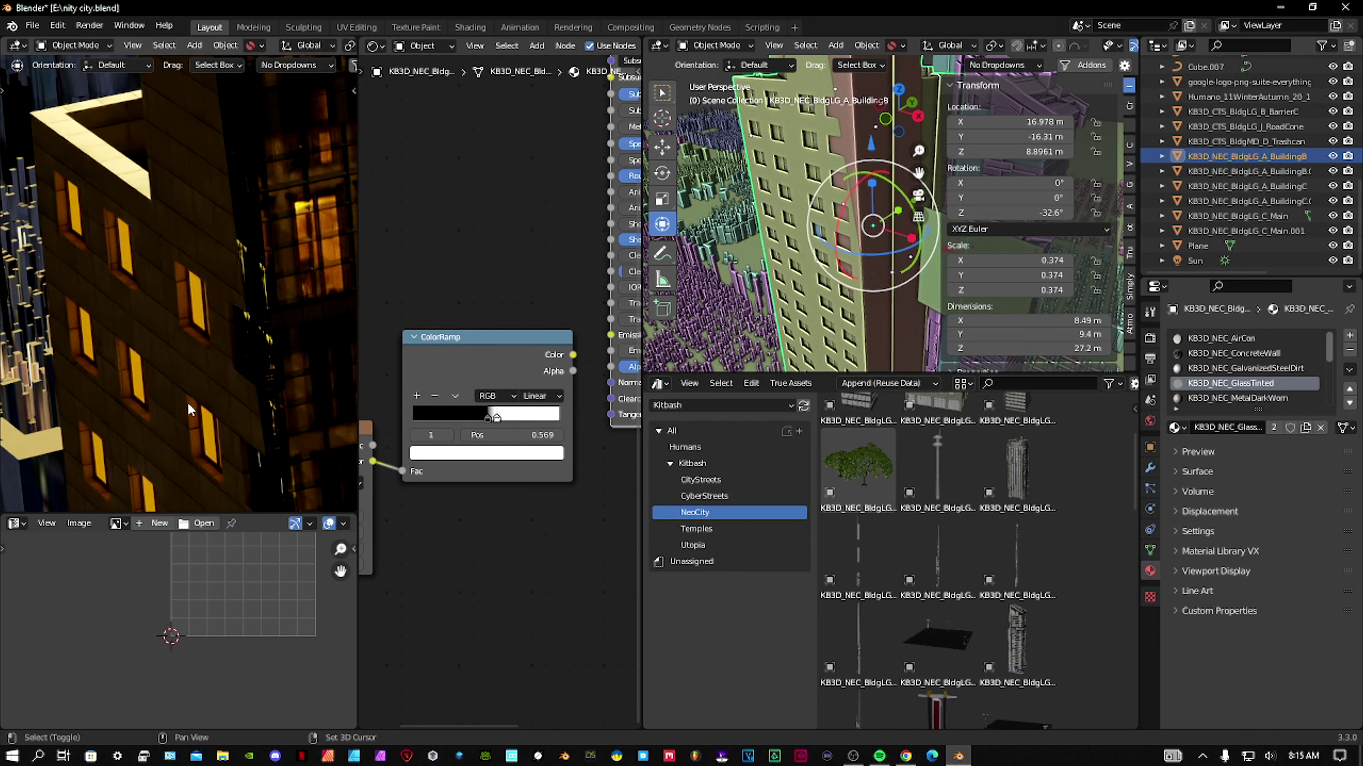
middle_drag(188, 382, 179, 273)
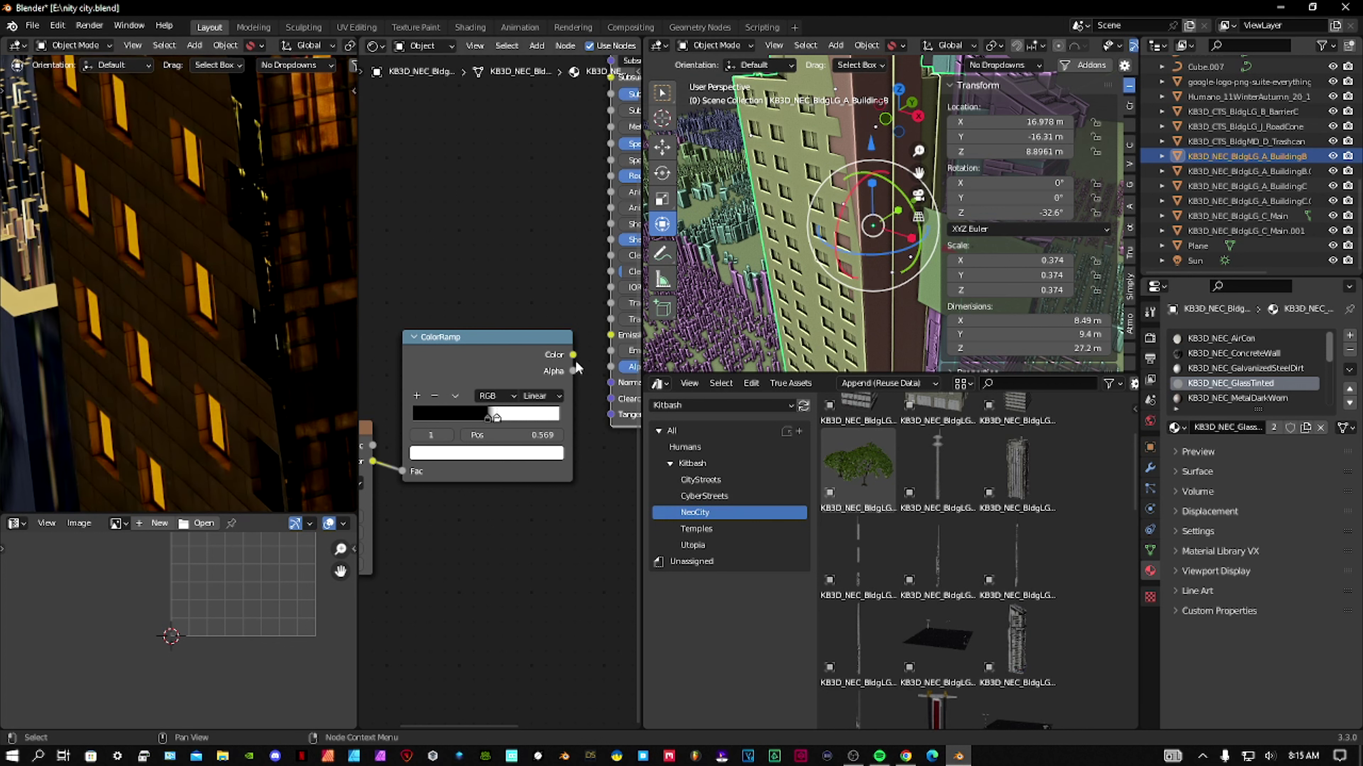
Reconnect the ColorRamp's Color output to the tinted glass shader's Alpha input and inspect the towers' lit windows in the rendered viewport
middle_drag(576, 367, 519, 363)
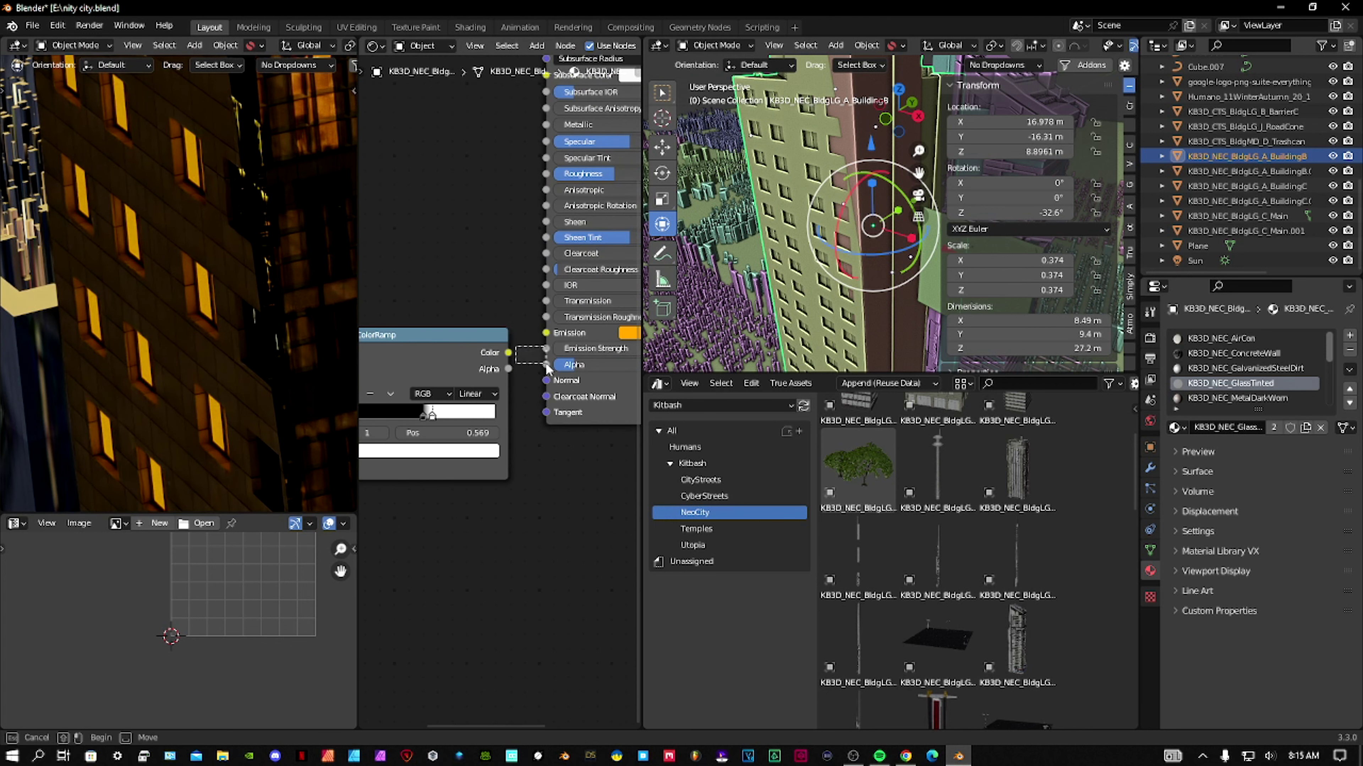
drag(508, 353, 547, 364)
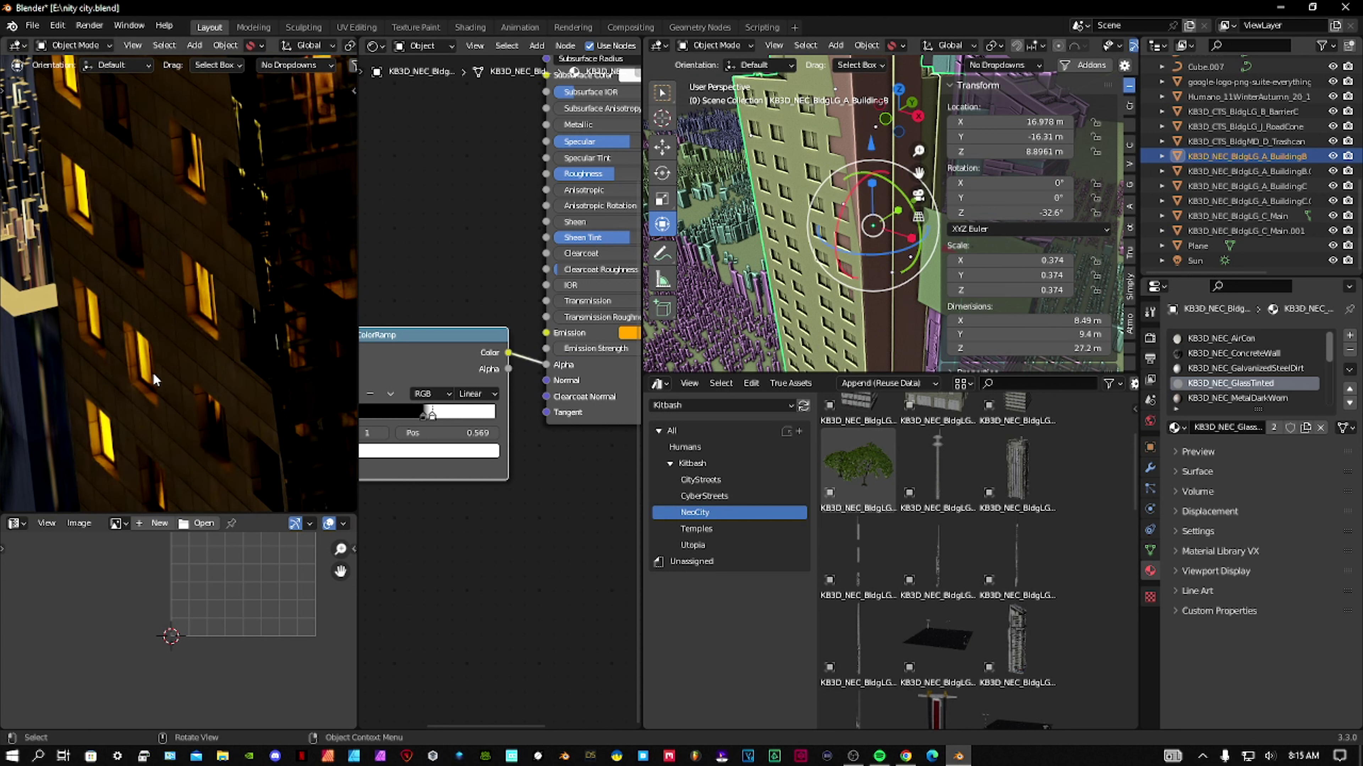
shift+middle_drag(166, 347, 64, 242)
scroll(217, 347, down, 6)
scroll(217, 348, down, 3)
scroll(223, 371, up, 5)
shift+middle_drag(222, 370, 222, 379)
scroll(167, 293, up, 4)
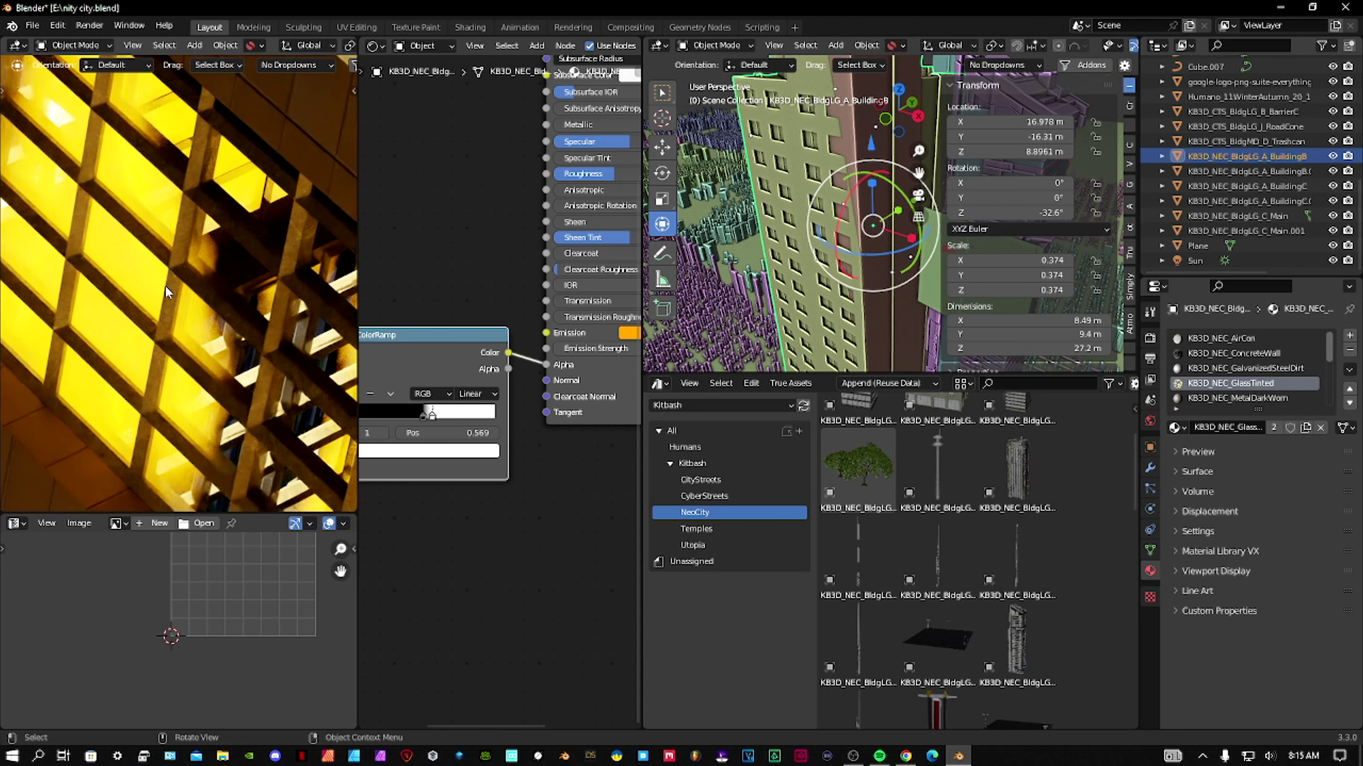
Compare the windows with the ColorRamp unlinked from the glass shader's Alpha, and link its Color output to Alpha again
scroll(165, 287, down, 4)
shift+middle_drag(136, 266, 91, 199)
scroll(177, 224, up, 4)
shift+middle_drag(176, 224, 205, 368)
scroll(205, 369, up, 4)
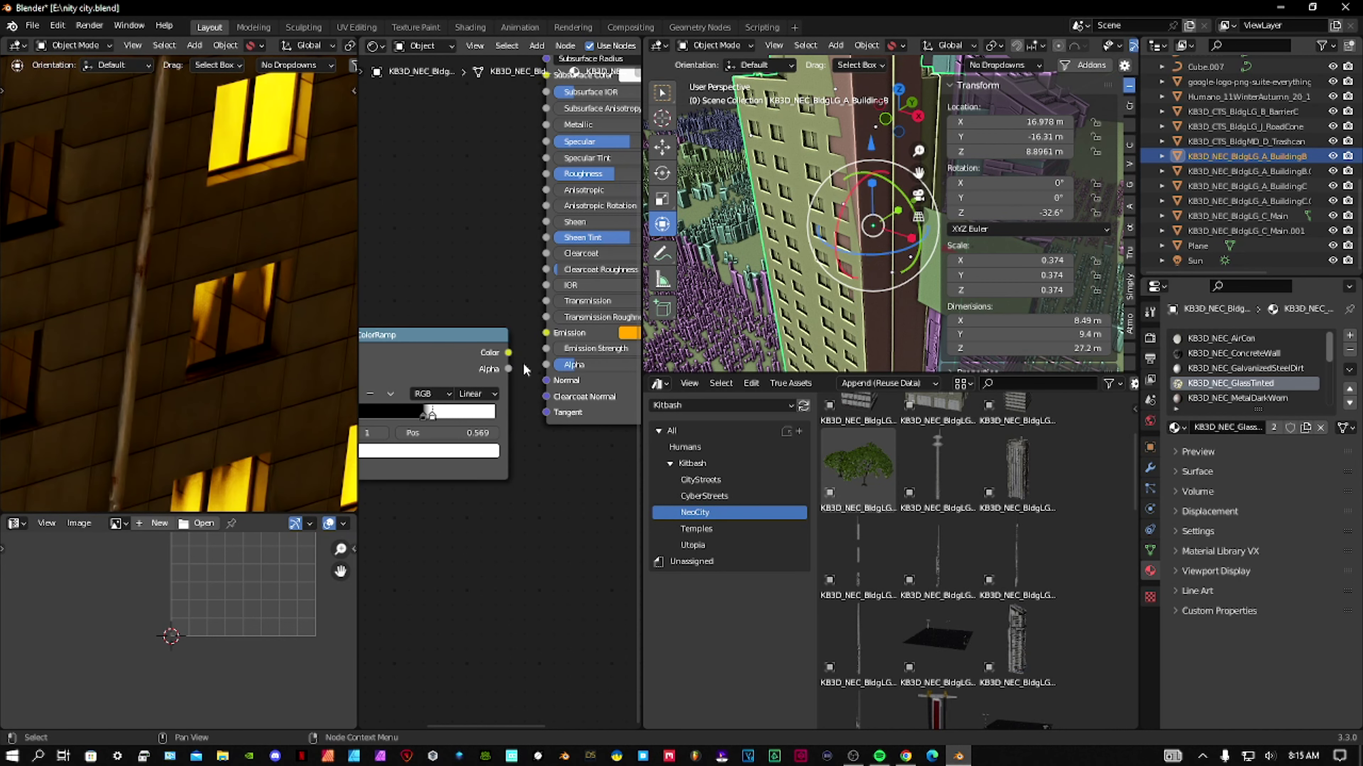
scroll(336, 350, down, 8)
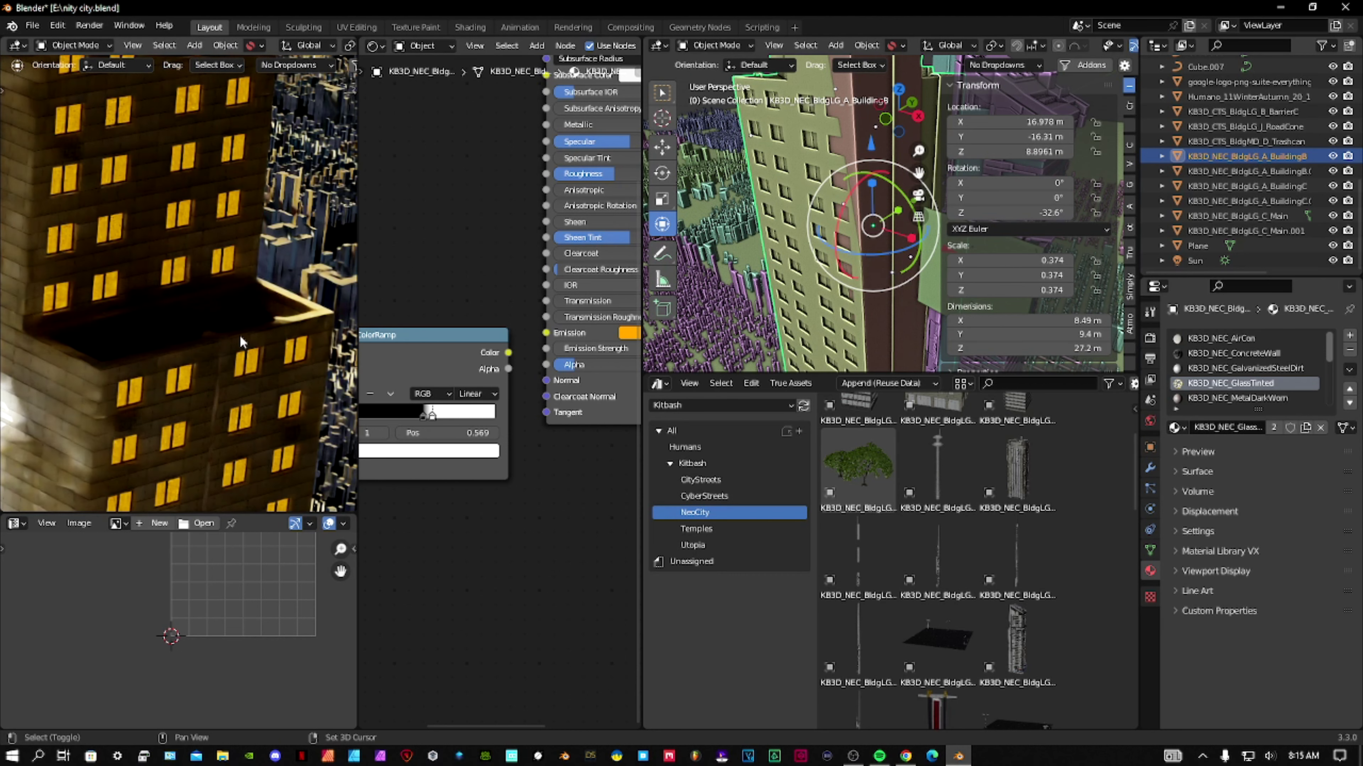
drag(508, 354, 546, 364)
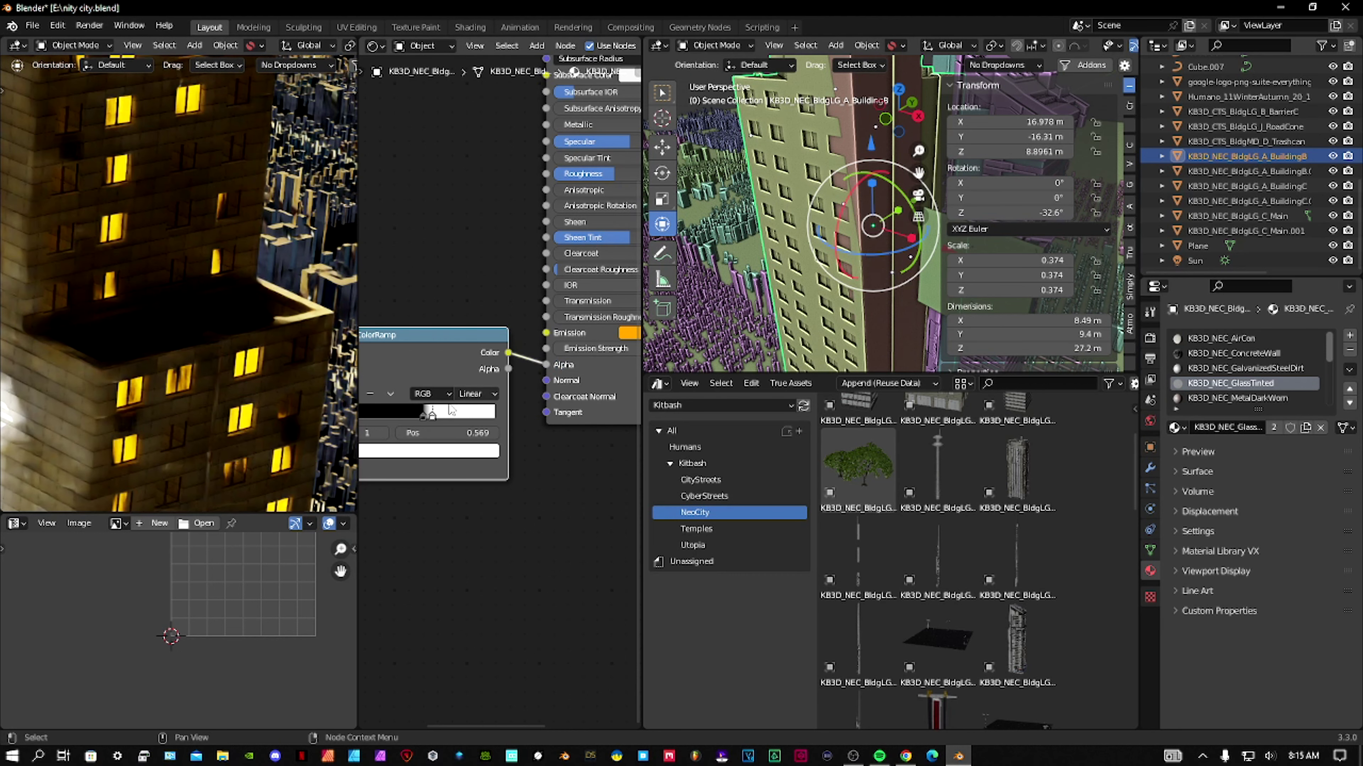
Shift the ColorRamp's black stop slightly toward the dark end and set the Noise Texture's Roughness to 0.697
middle_drag(574, 378, 562, 461)
scroll(499, 429, up, 4)
shift+middle_drag(442, 522, 513, 424)
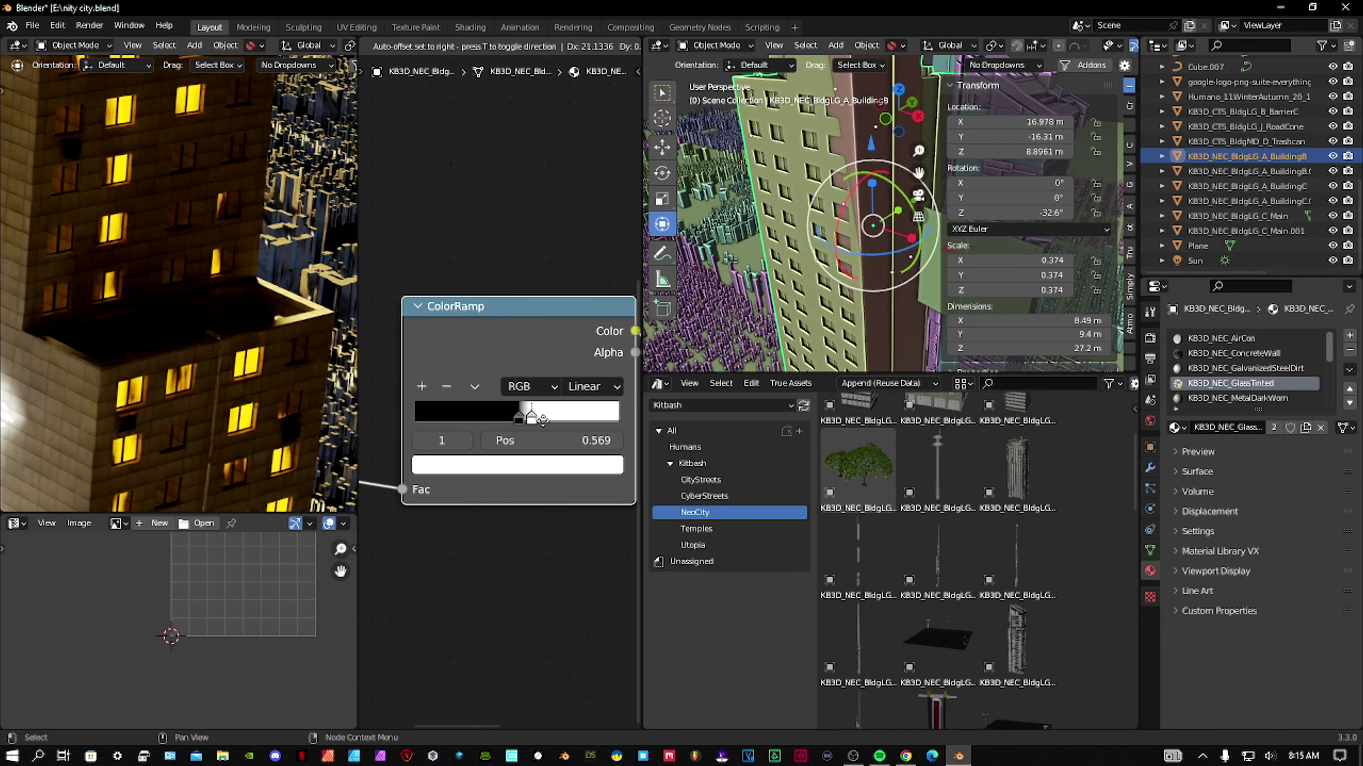
mouse_move(514, 424)
mouse_down()
mouse_move(587, 419)
mouse_move(456, 419)
mouse_move(507, 420)
mouse_up()
middle_drag(394, 454, 497, 383)
mouse_move(445, 481)
mouse_down()
mouse_move(491, 481)
mouse_move(465, 481)
mouse_up()
Examine the full rendered camera frame, and select the umbrella figure on the foreground rooftop for a closer look
scroll(188, 384, down, 5)
shift+middle_drag(187, 384, 198, 358)
scroll(199, 353, down, 3)
shift+middle_drag(91, 407, 198, 341)
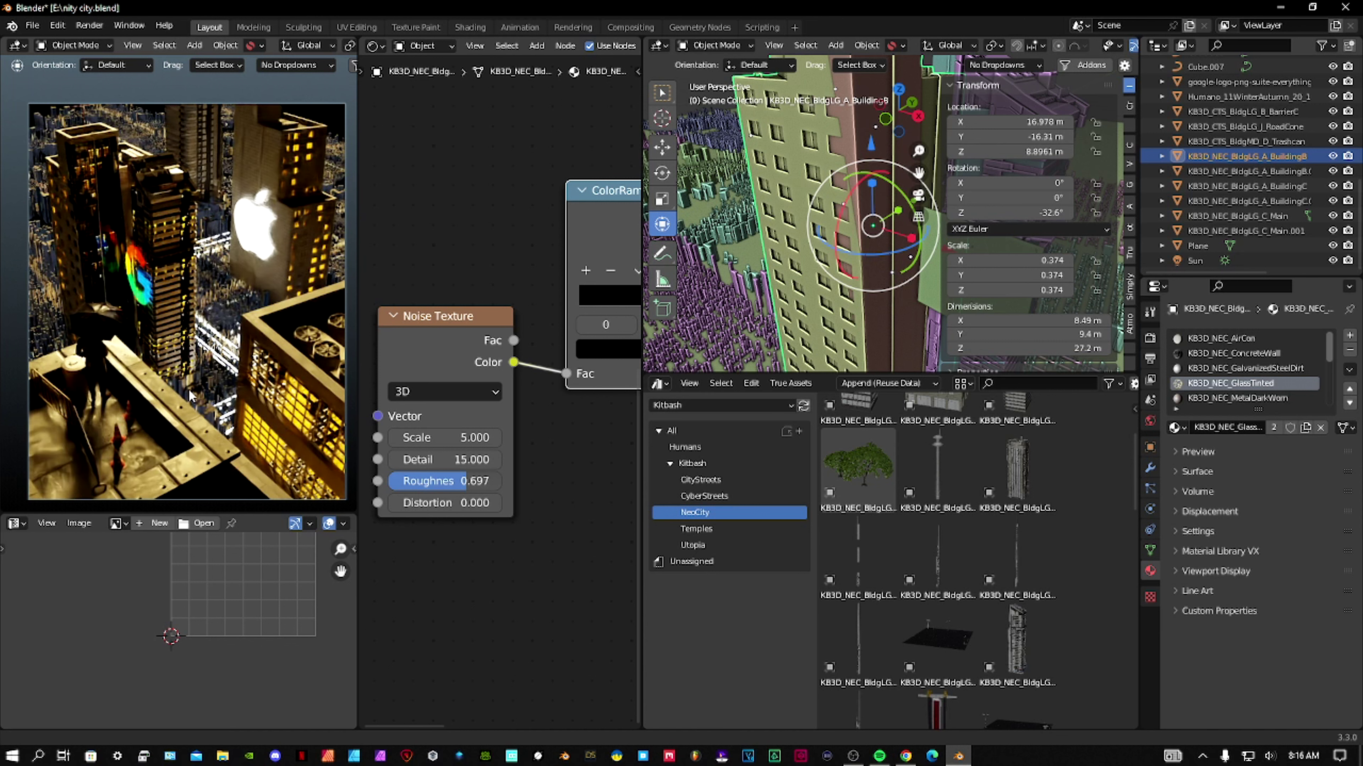
shift+middle_drag(191, 390, 279, 306)
scroll(212, 385, up, 2)
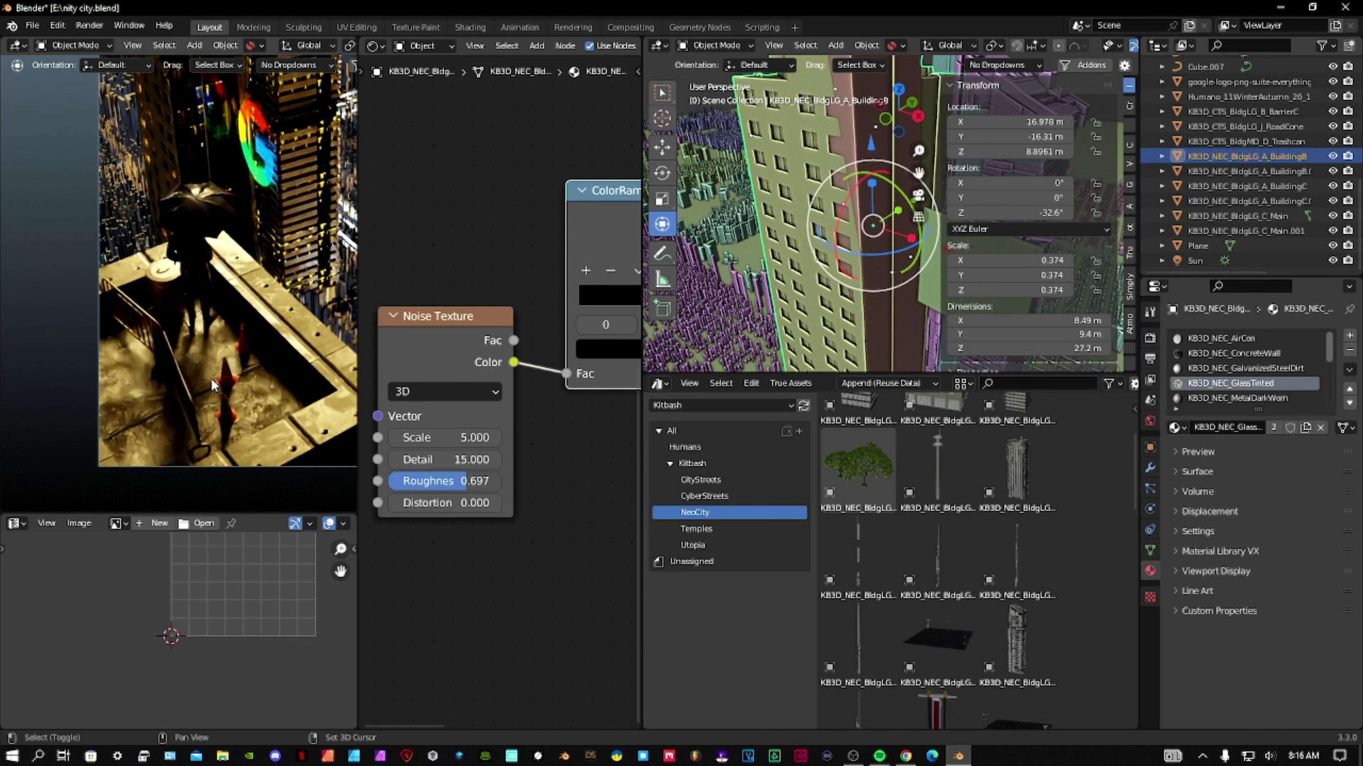
shift+middle_drag(212, 385, 235, 365)
scroll(229, 342, up, 4)
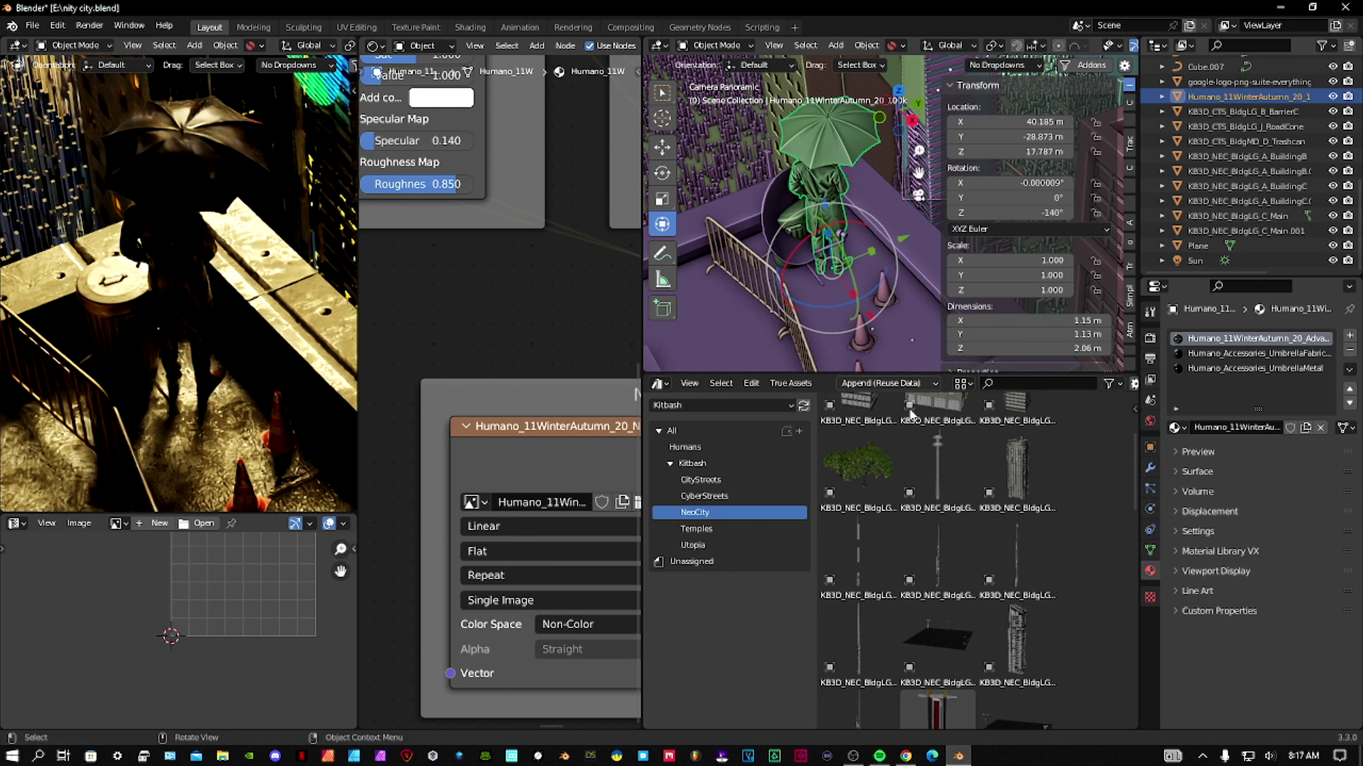
Switch to Chrome and browse the Humano 3D people homepage, including its model packs and shop and free model links
click(907, 756)
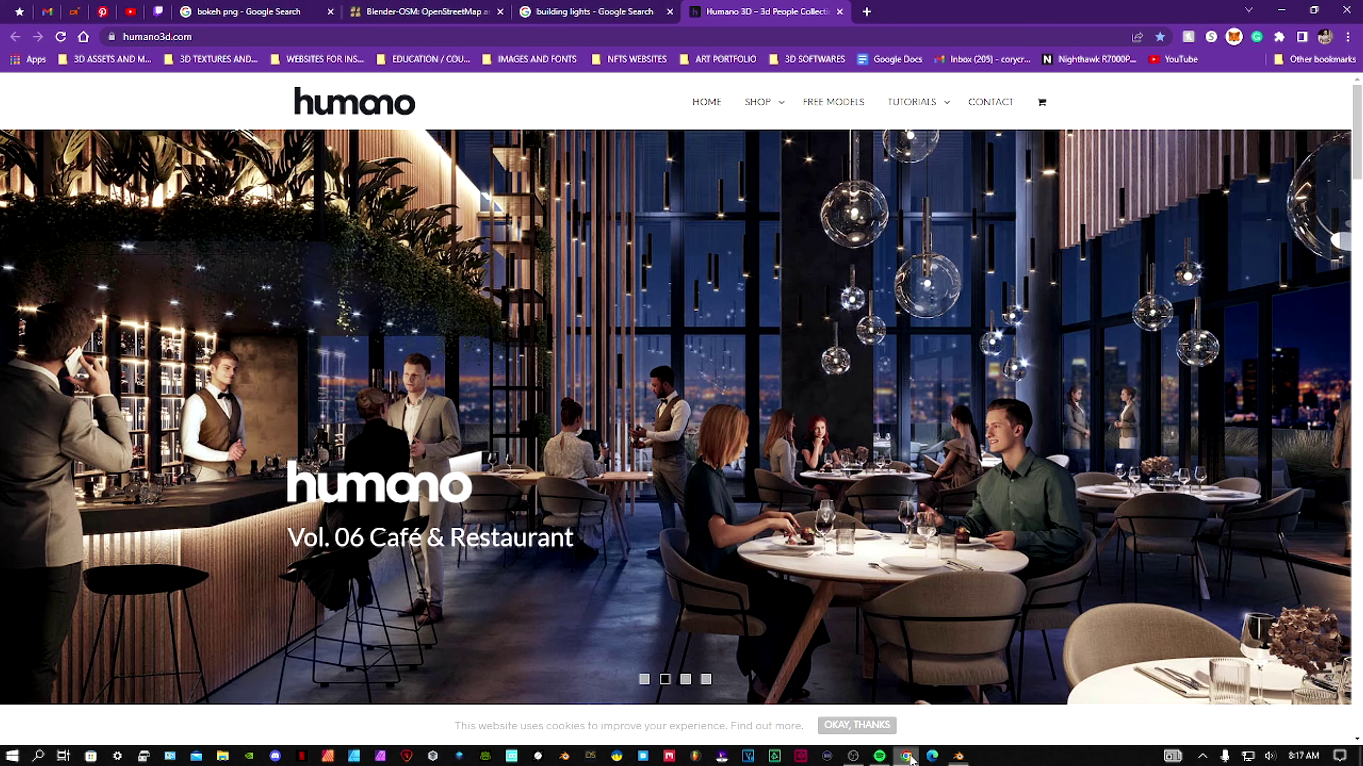
scroll(682, 413, down, 15)
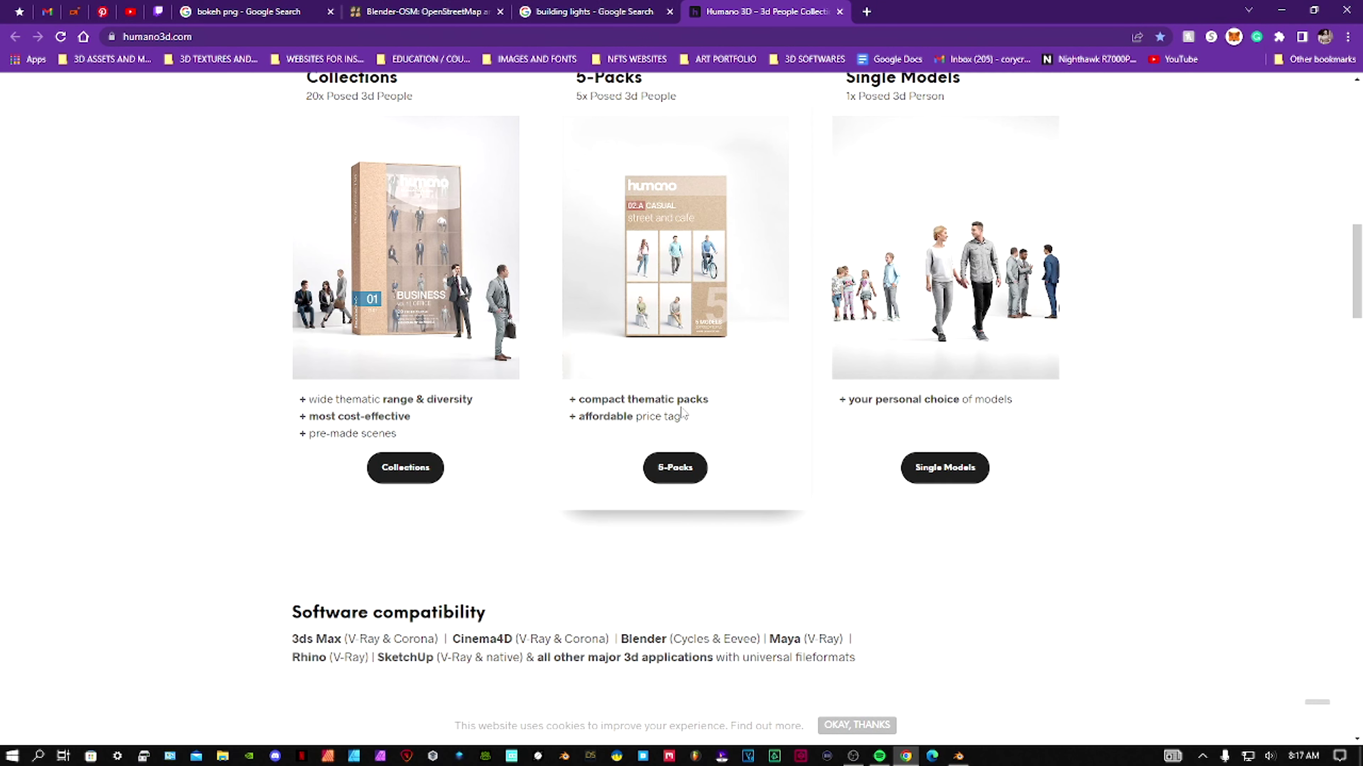
scroll(681, 408, up, 15)
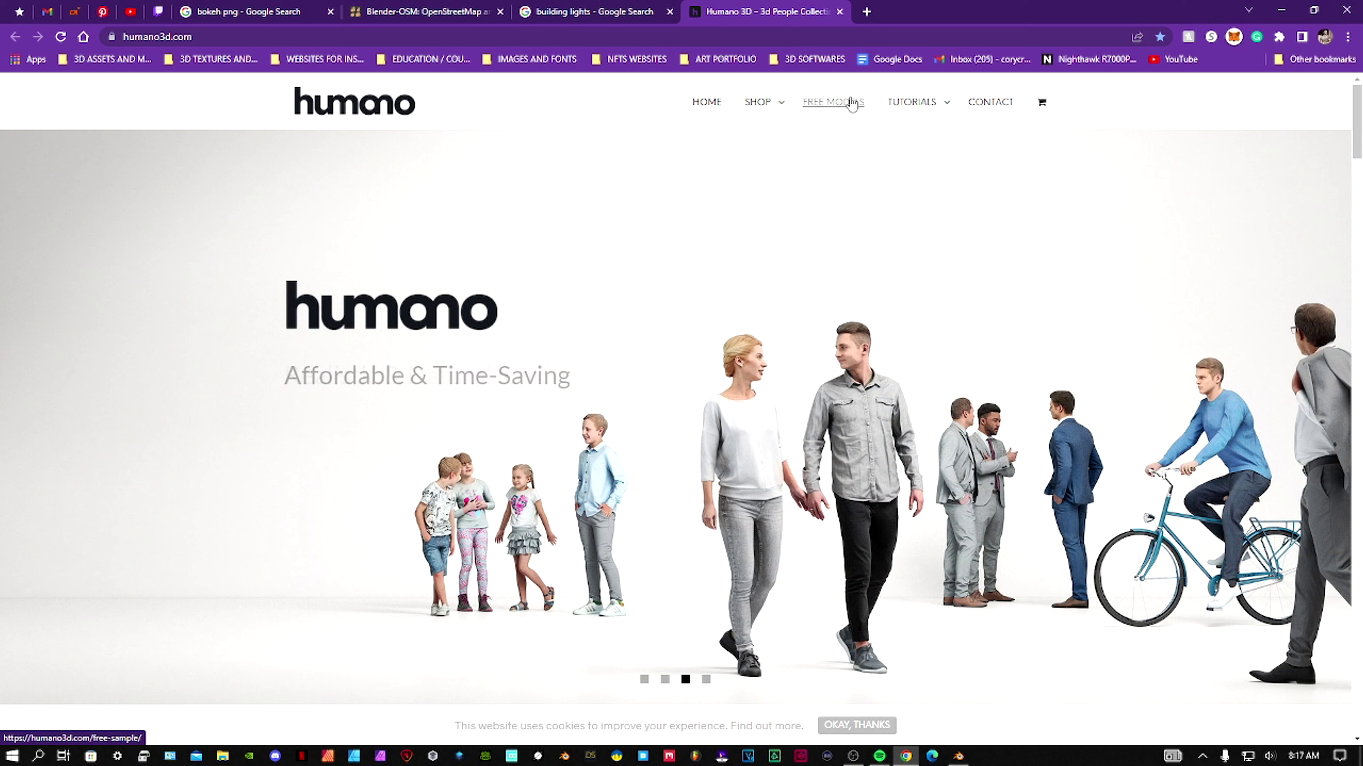
mouse_move(762, 110)
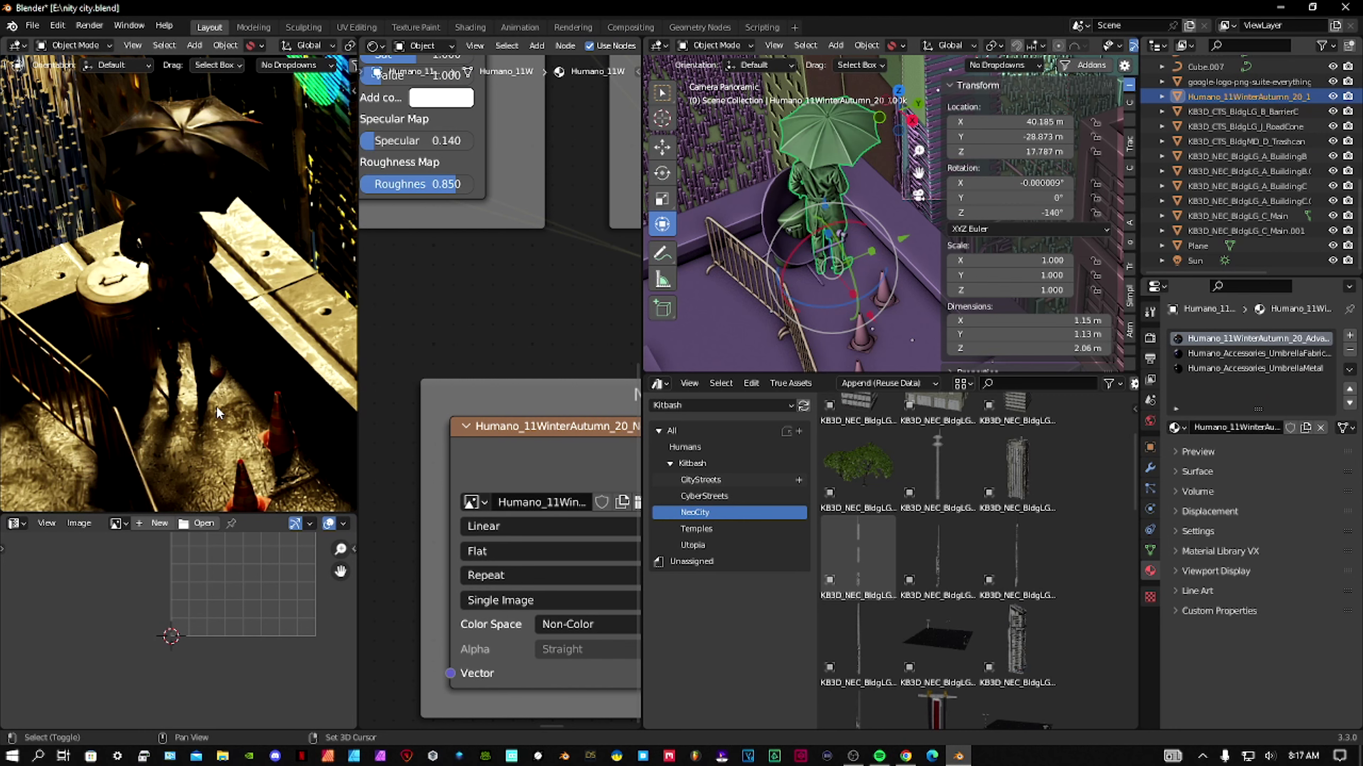
Switch back to Blender, view the rooftop props and browse the NeoCity, CyberStreets and CityStreets catalogs of the Kitbash asset library
shift+middle_drag(217, 407, 279, 315)
scroll(941, 555, down, 5)
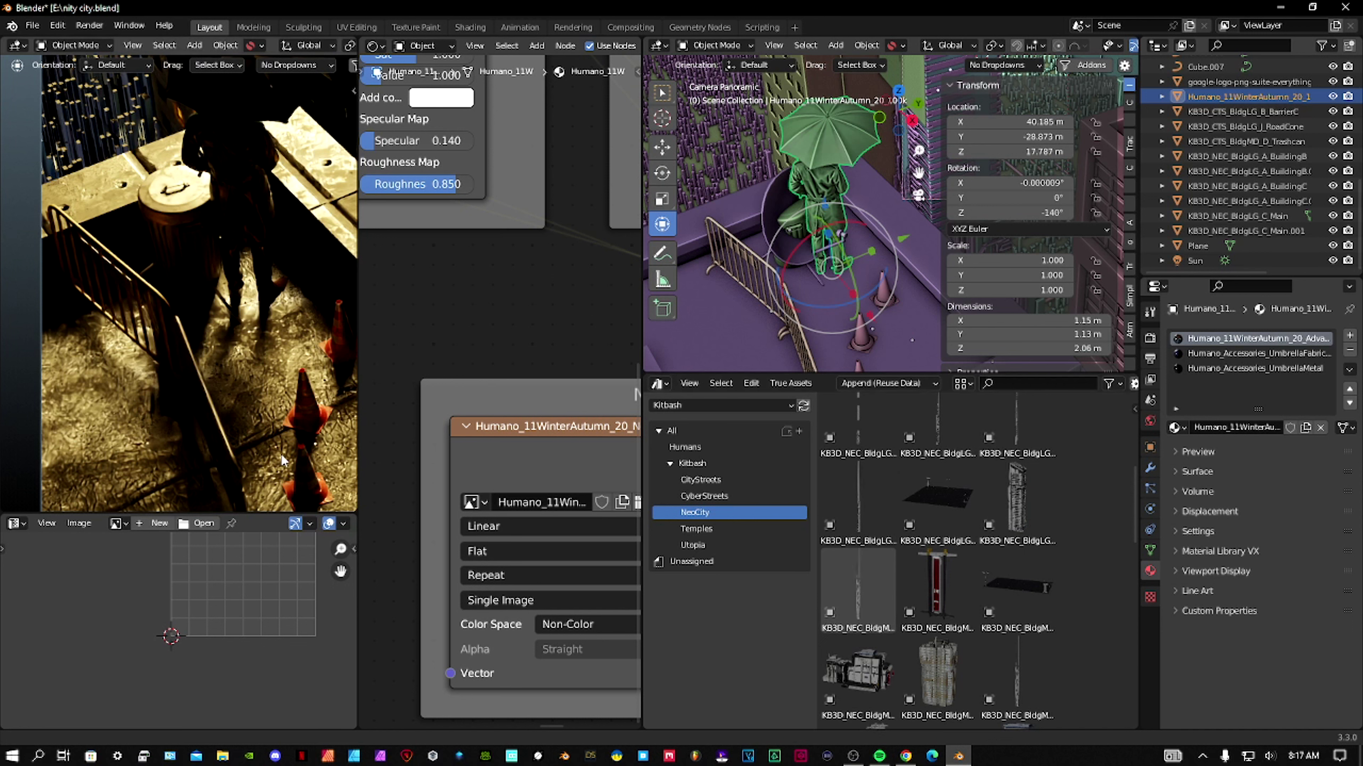
middle_drag(283, 460, 244, 385)
scroll(841, 488, down, 10)
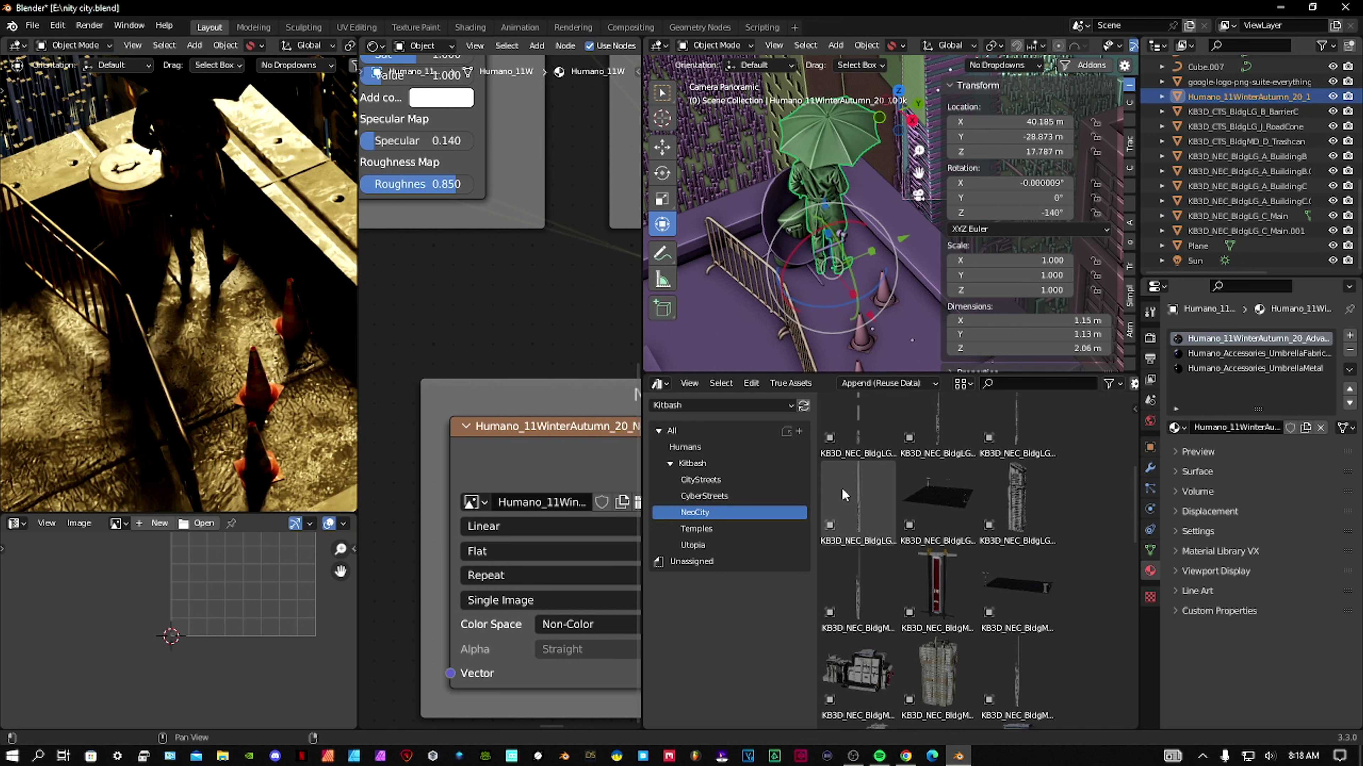
scroll(940, 534, up, 5)
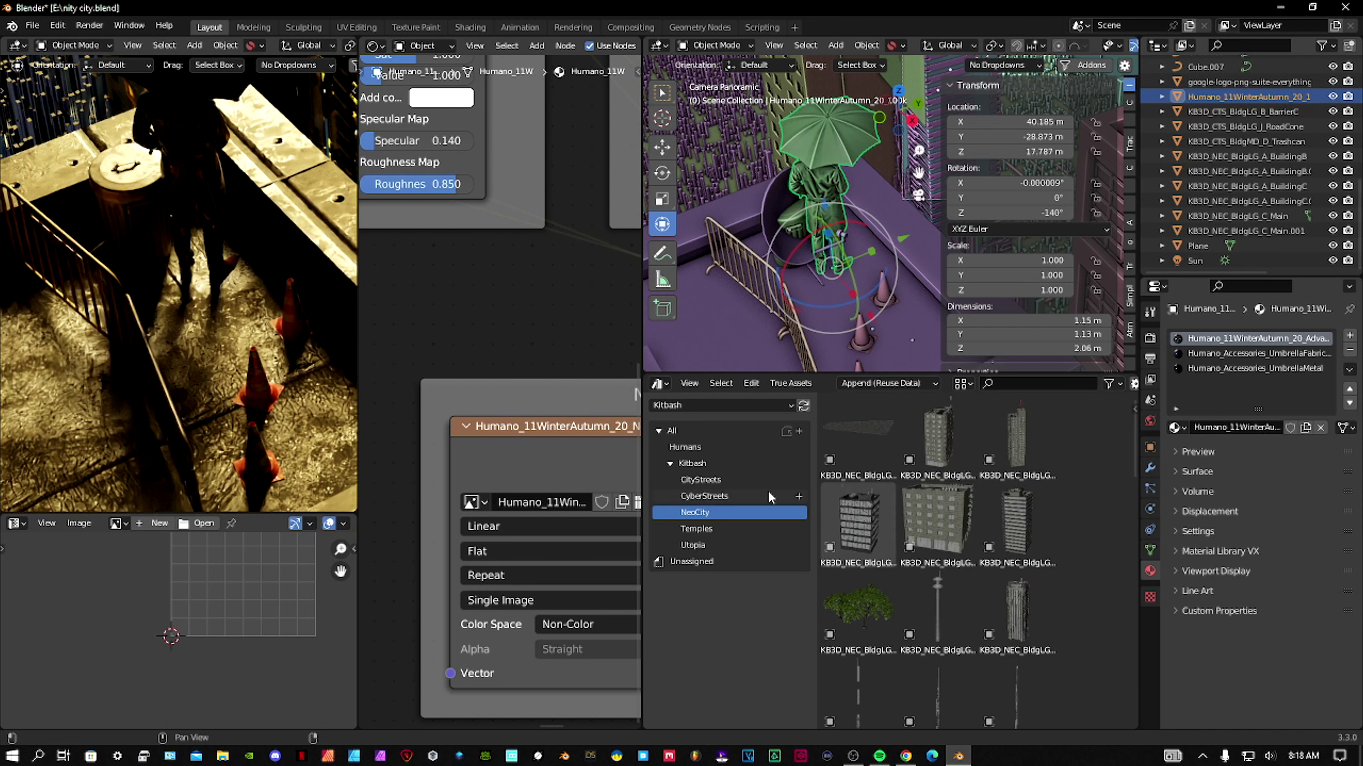
click(716, 498)
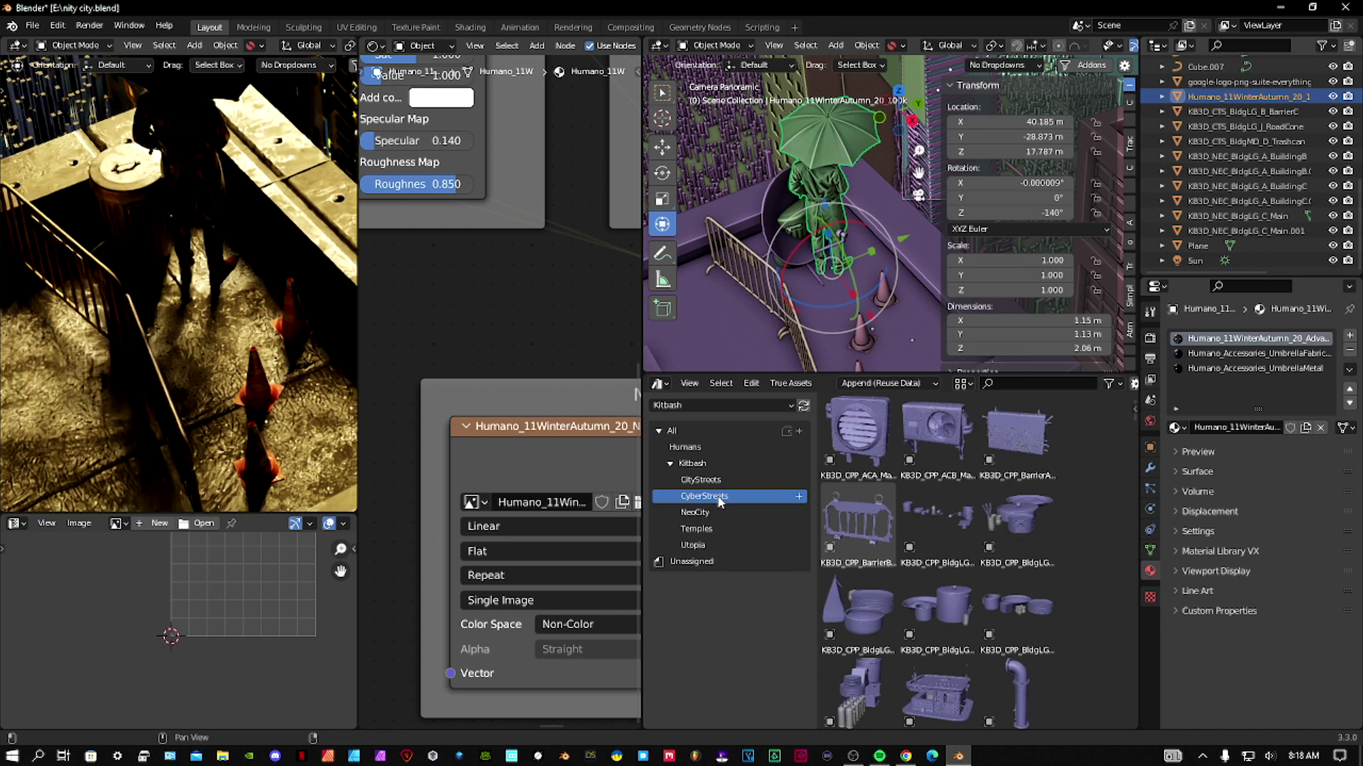
click(718, 480)
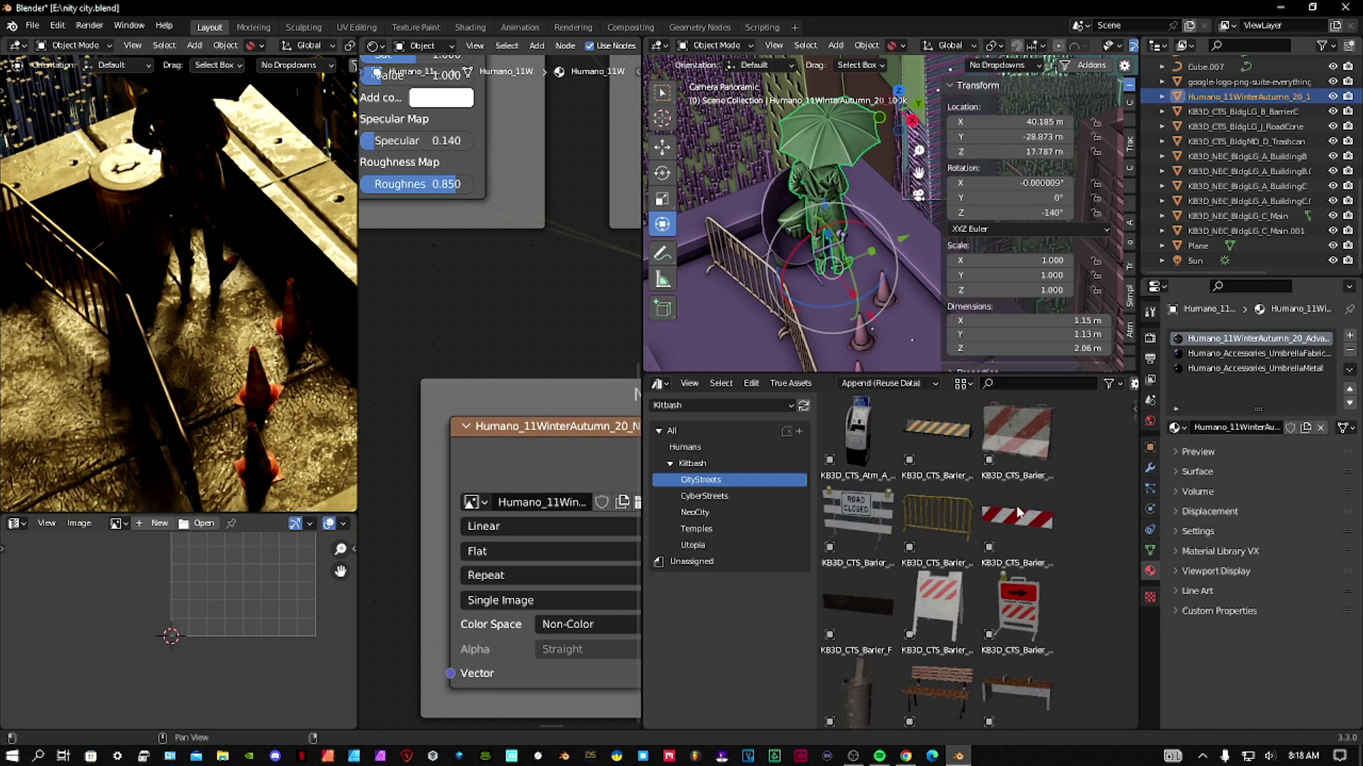
Inspect the metal barrier, trash can and road cones around the umbrella figure in the rendered view
shift+middle_drag(174, 350, 190, 370)
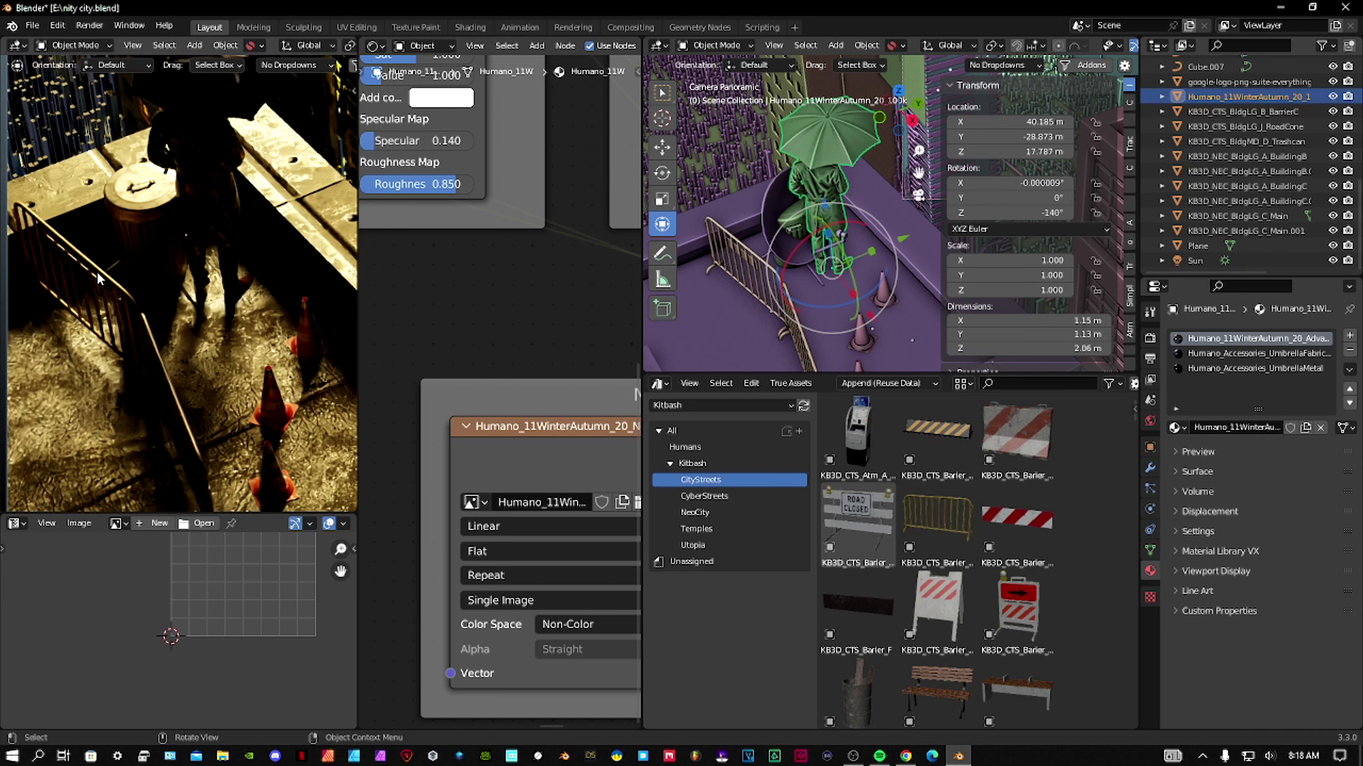
middle_drag(244, 477, 257, 341)
middle_drag(218, 396, 268, 437)
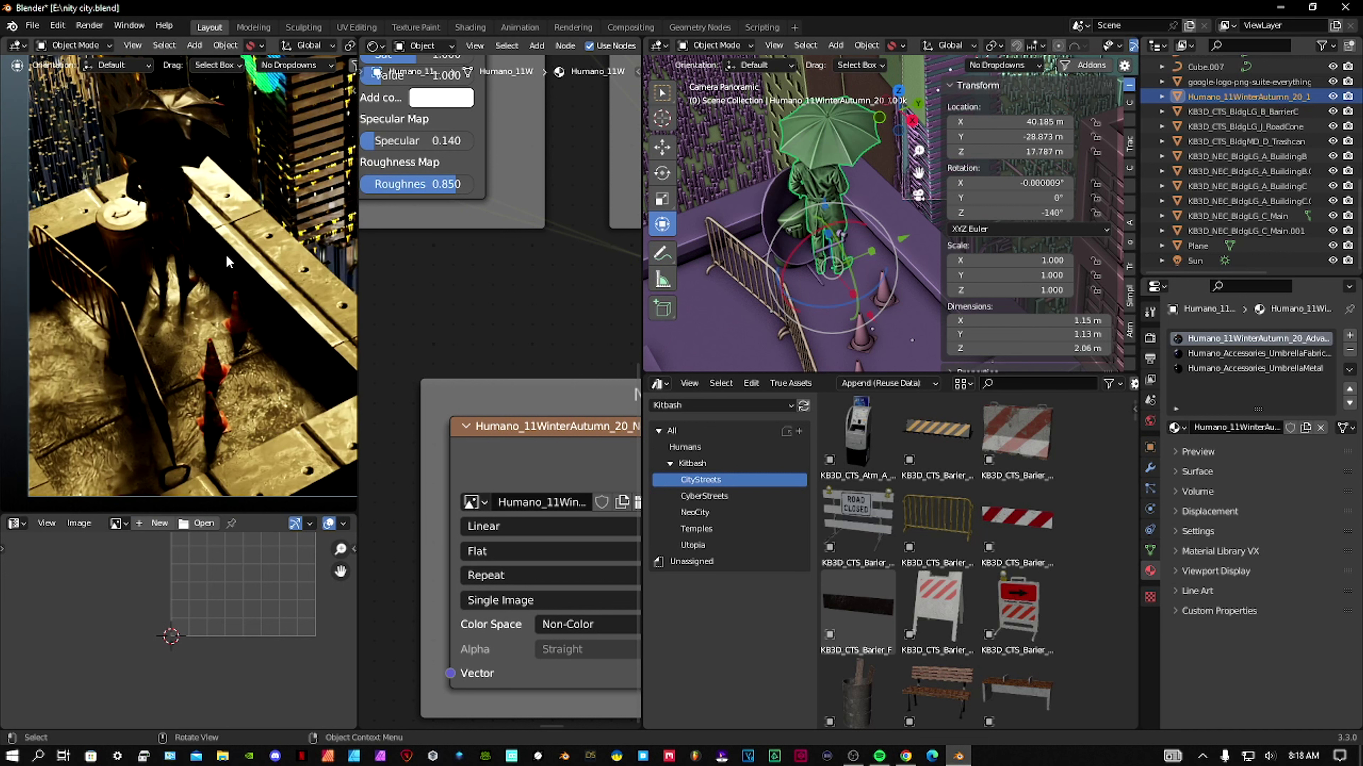
mouse_move(315, 358)
shift+middle_down()
mouse_move(274, 346)
mouse_move(299, 371)
shift+middle_up()
Select the foreground rooftop building KB3D_NEC_BldgLG_A_BuildingC and show its KB3D_NEC_ConcreteWall material
click(296, 387)
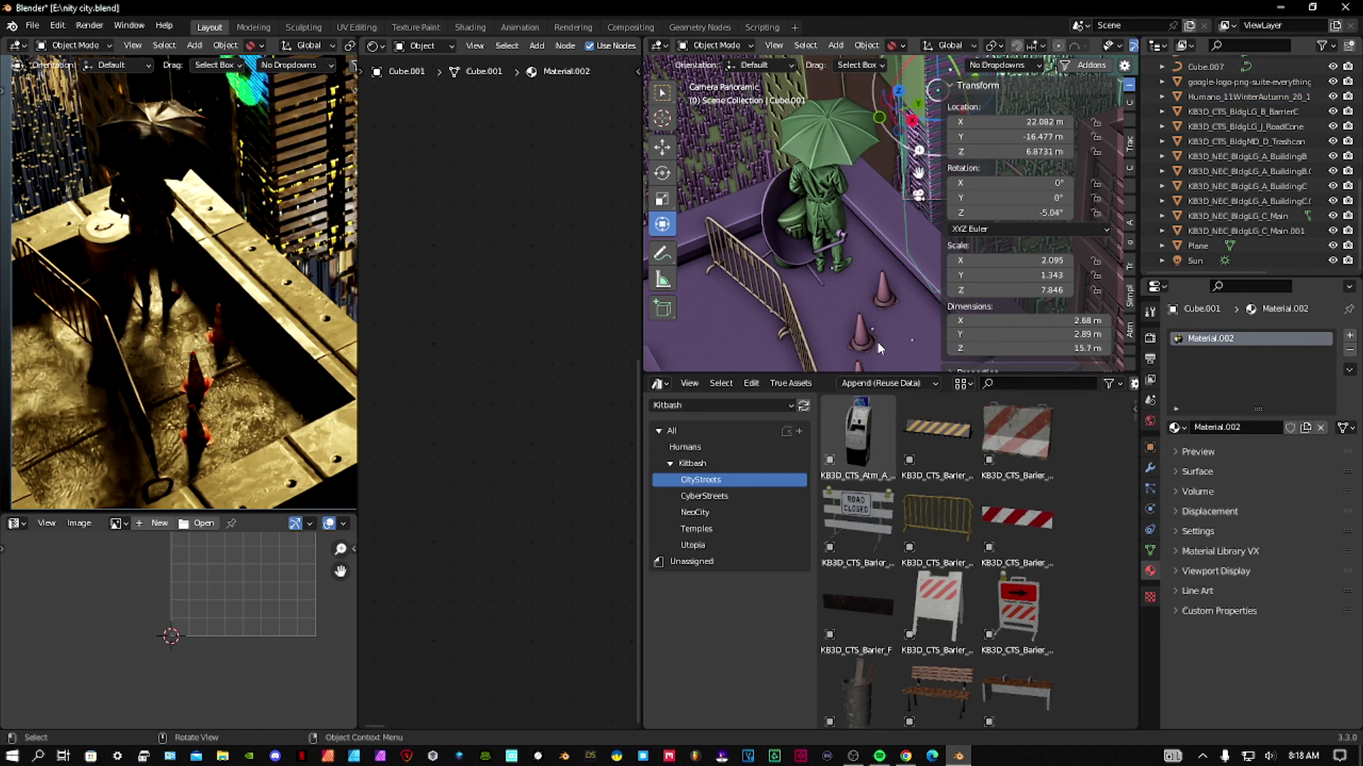
click(915, 316)
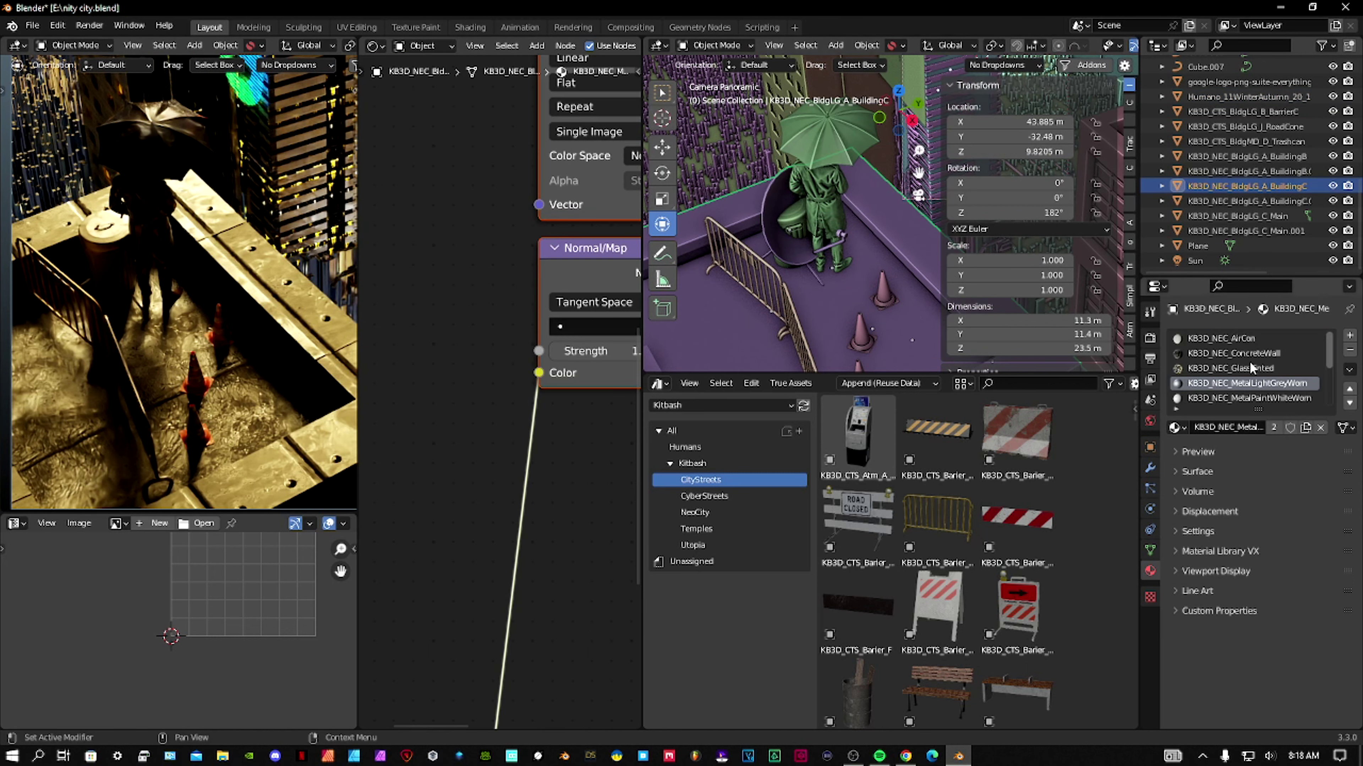
click(1234, 368)
click(1213, 353)
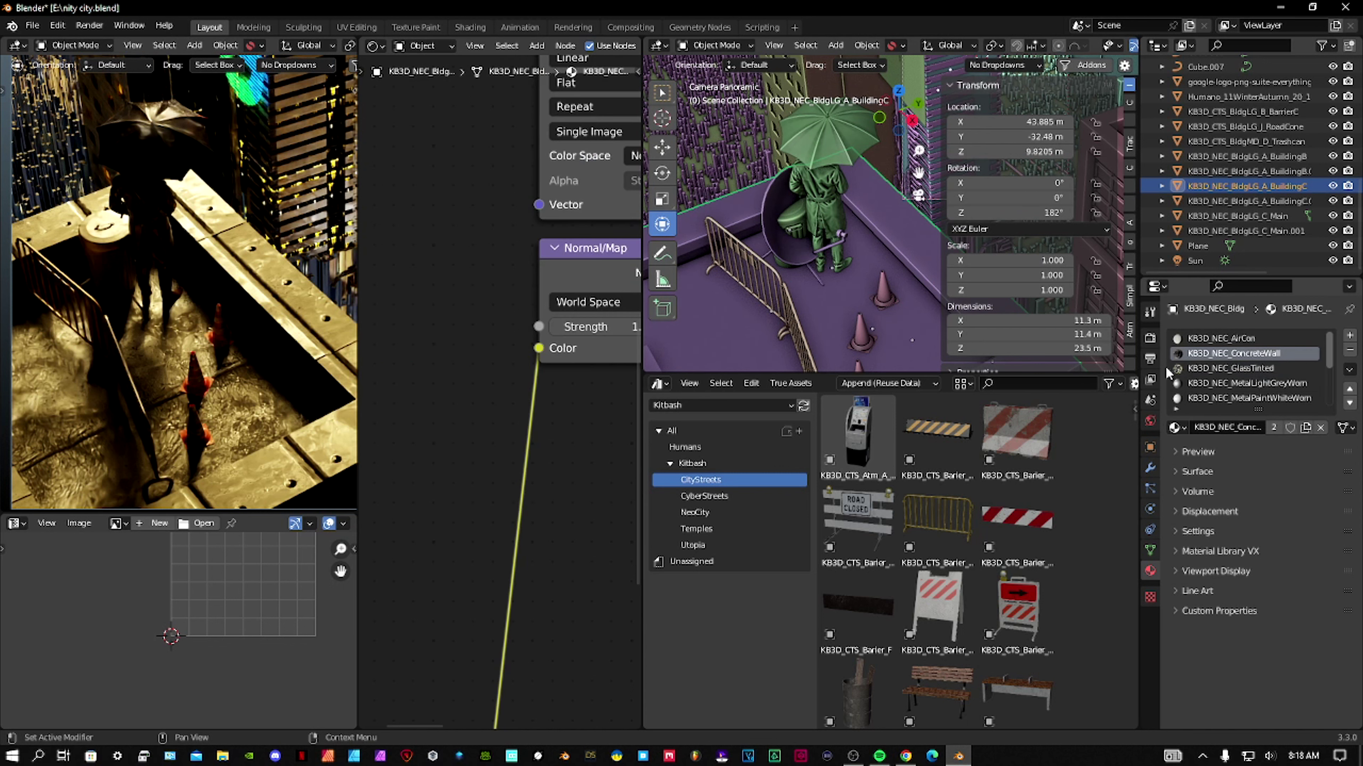
Examine how the concrete wall material's Noise Texture feeds a ColorRamp that drives the Principled BSDF's Roughness
scroll(544, 411, down, 12)
middle_drag(569, 389, 481, 395)
scroll(541, 389, up, 6)
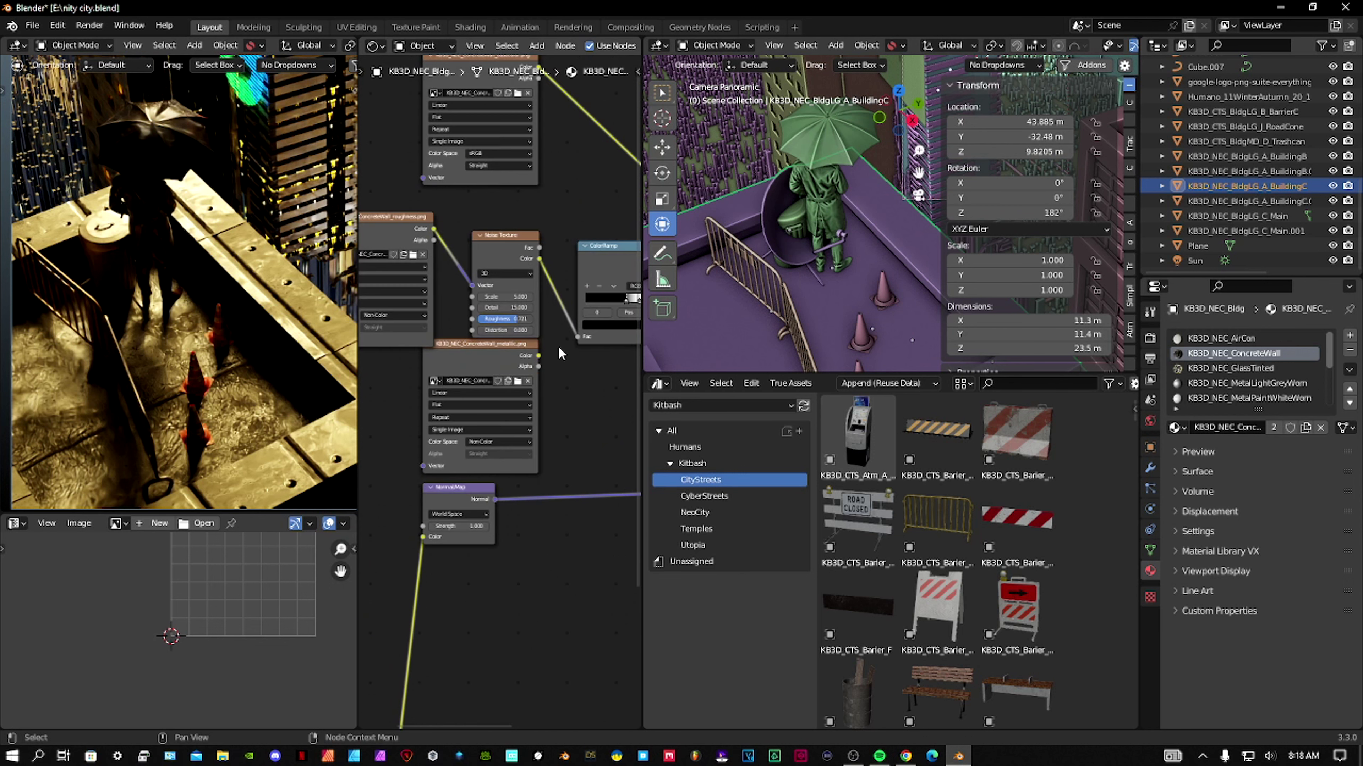
scroll(560, 352, up, 3)
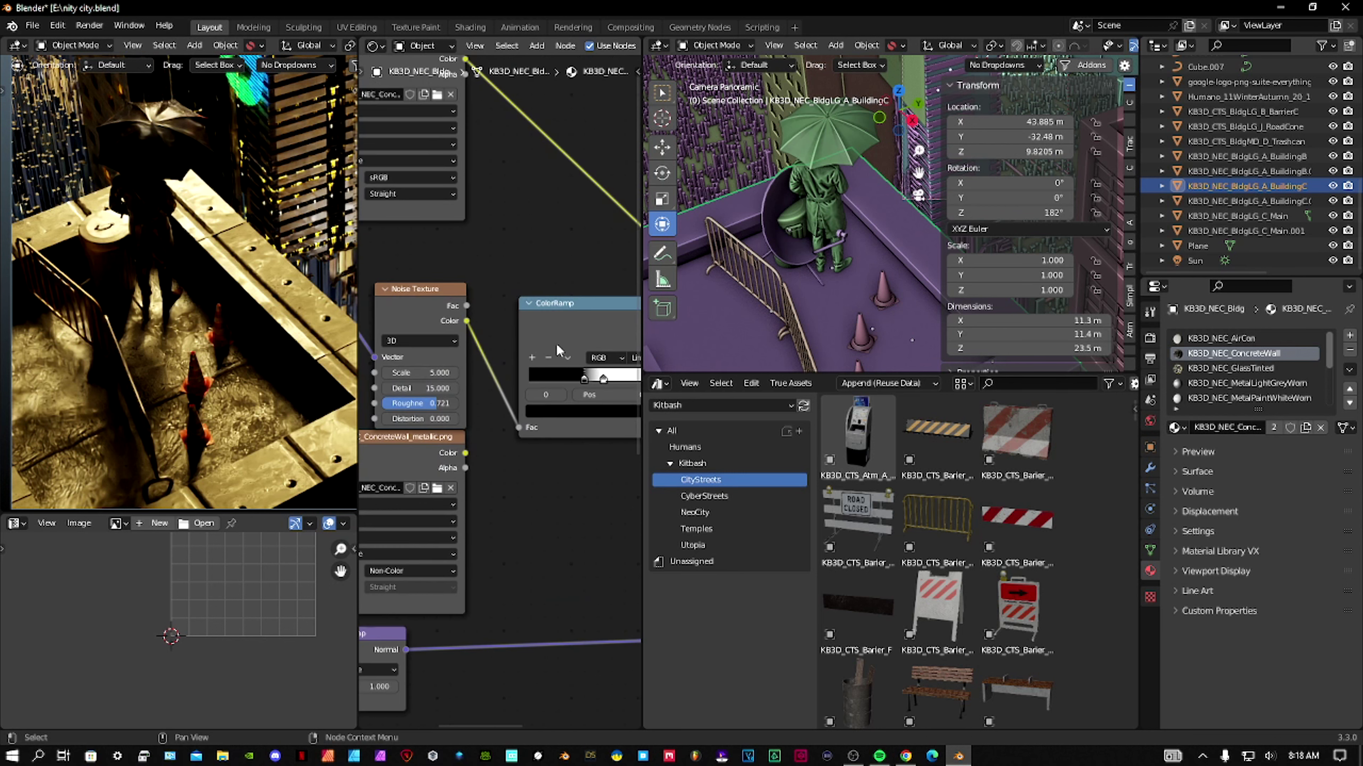
middle_drag(494, 323, 547, 331)
middle_drag(633, 333, 505, 320)
scroll(505, 319, up, 1)
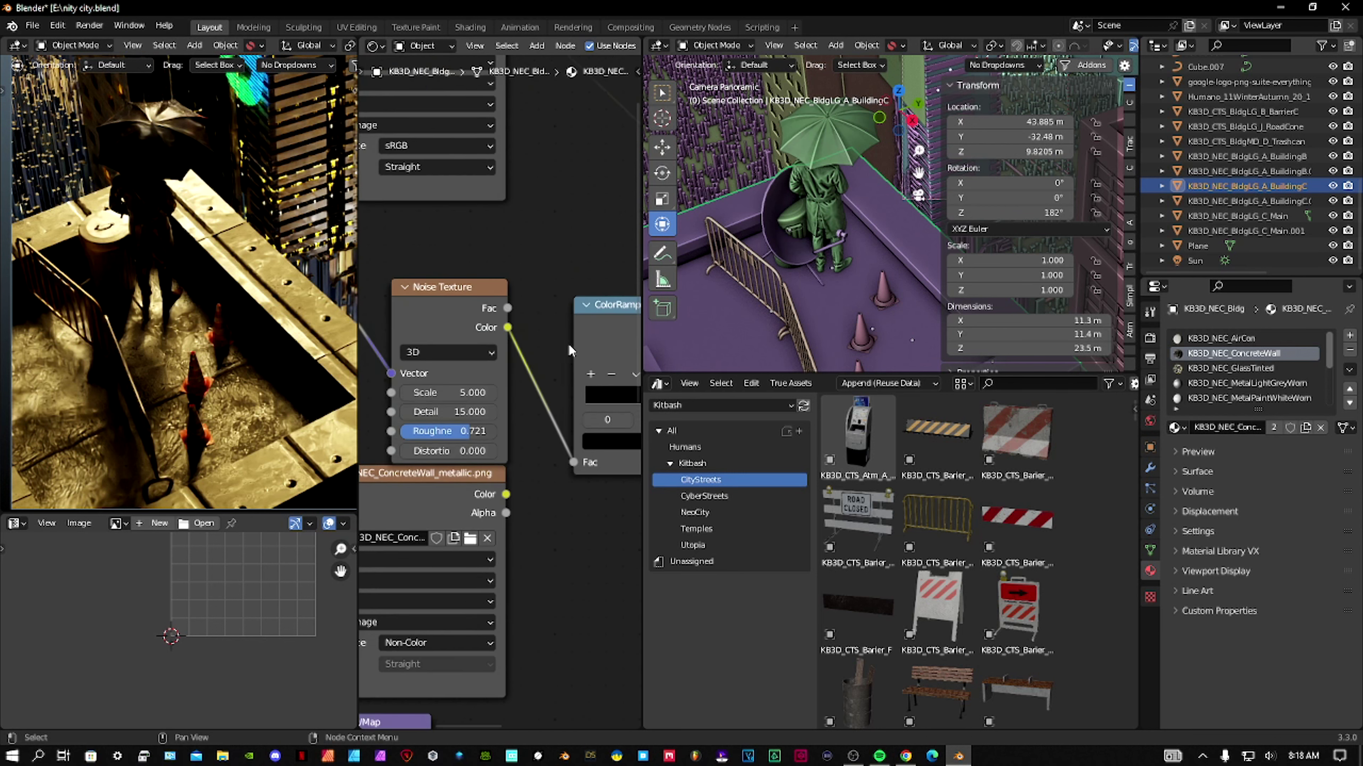
middle_drag(569, 345, 392, 316)
middle_drag(619, 373, 467, 354)
Inspect the rooftop floor's wet reflections and the umbrella up close in the rendered view
shift+middle_drag(214, 349, 188, 381)
scroll(190, 326, up, 4)
scroll(191, 210, down, 3)
shift+middle_drag(191, 210, 183, 252)
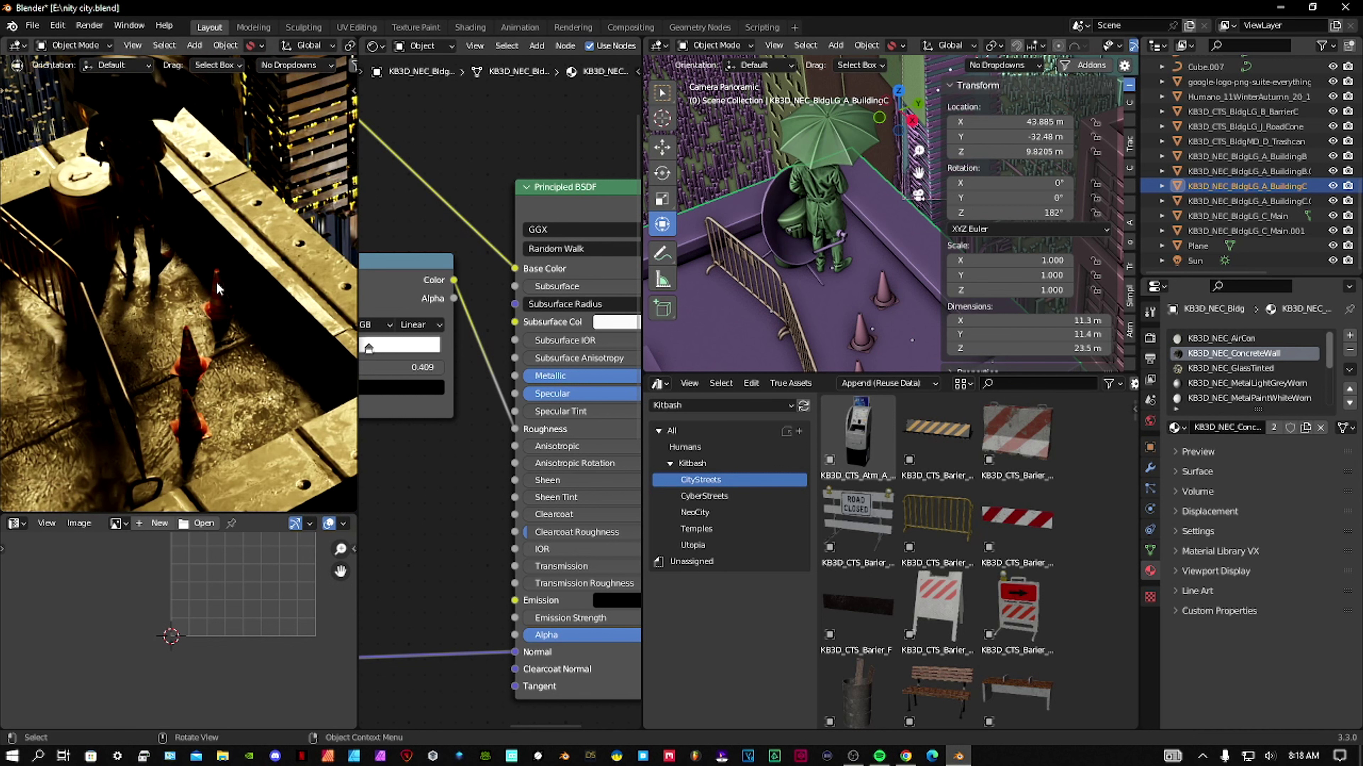
shift+middle_drag(171, 257, 220, 328)
scroll(220, 247, up, 3)
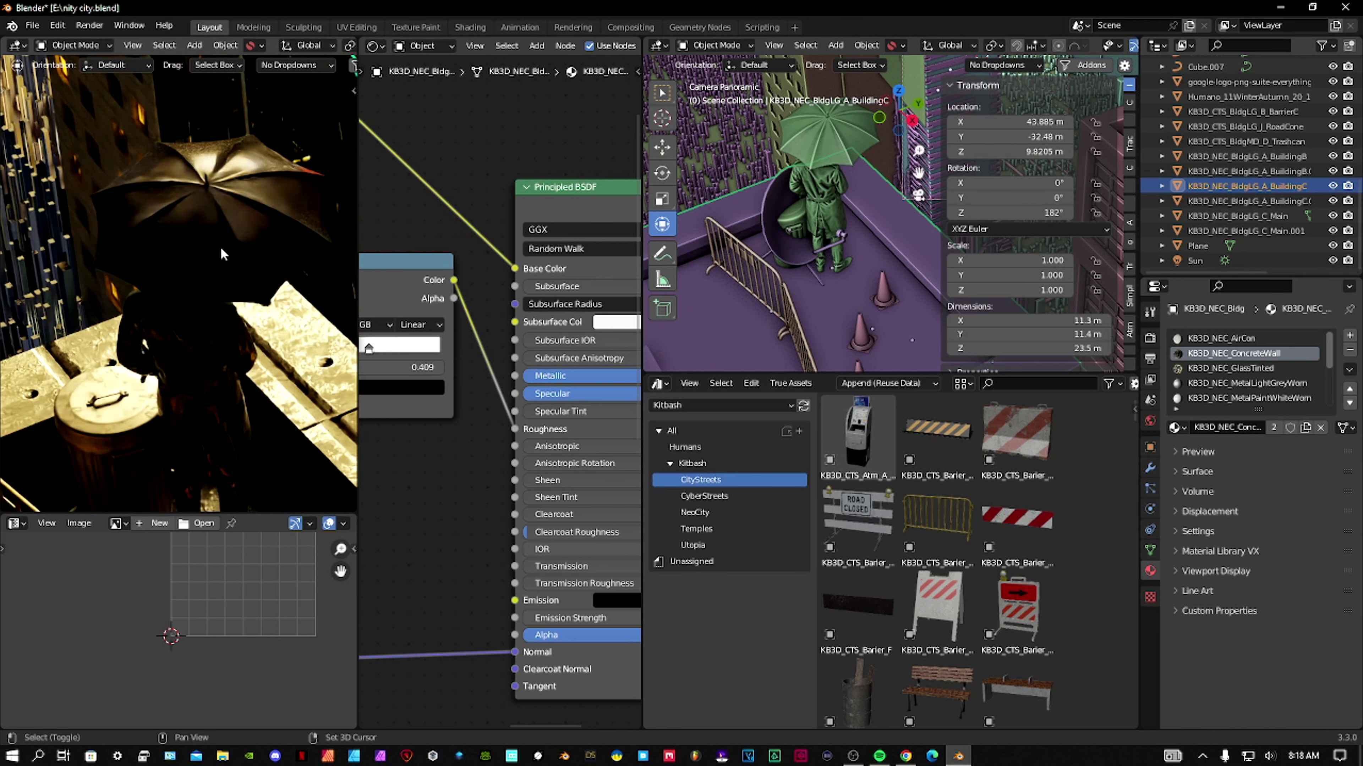
Select the umbrella figure and go through its material slots to Humano_Accessories_UmbrellaMetal
shift+middle_drag(221, 249, 191, 265)
click(191, 265)
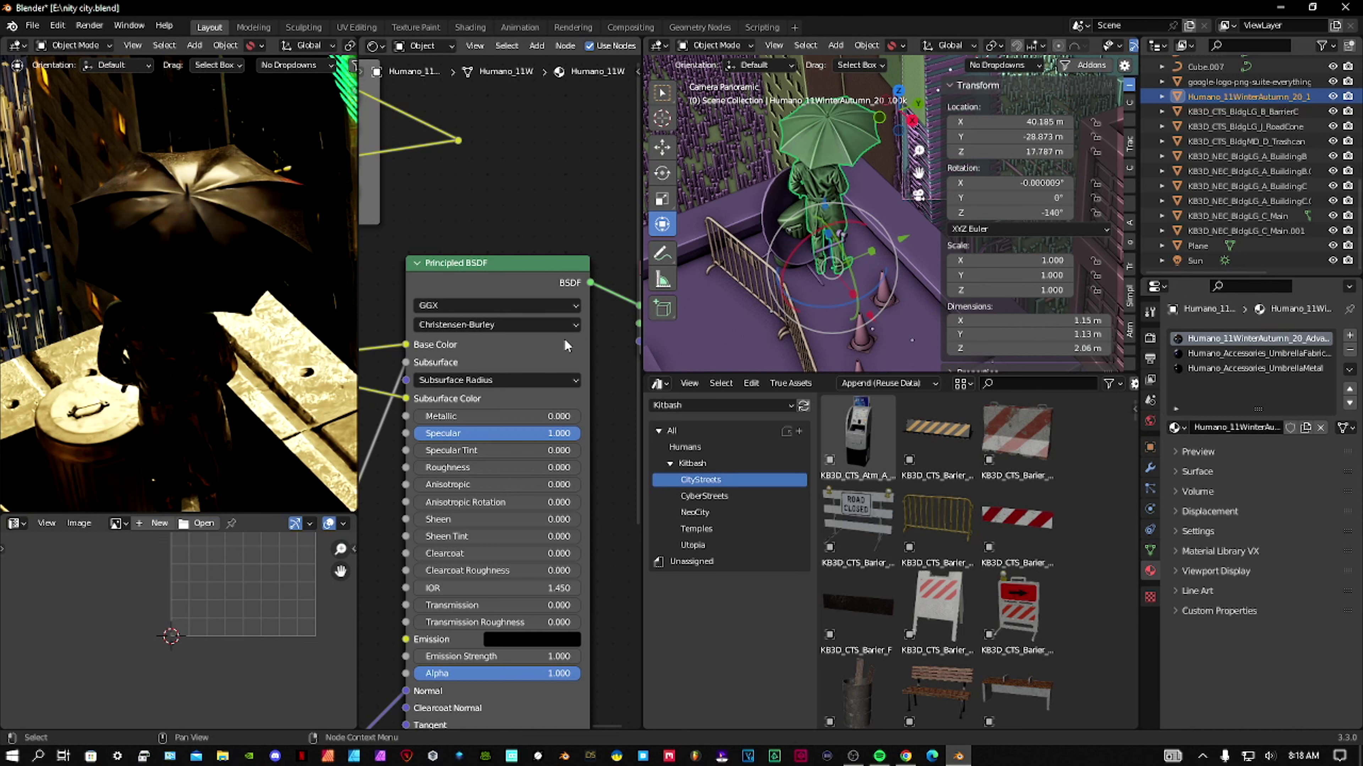
scroll(542, 419, down, 2)
middle_drag(541, 418, 445, 408)
click(1273, 357)
click(1256, 369)
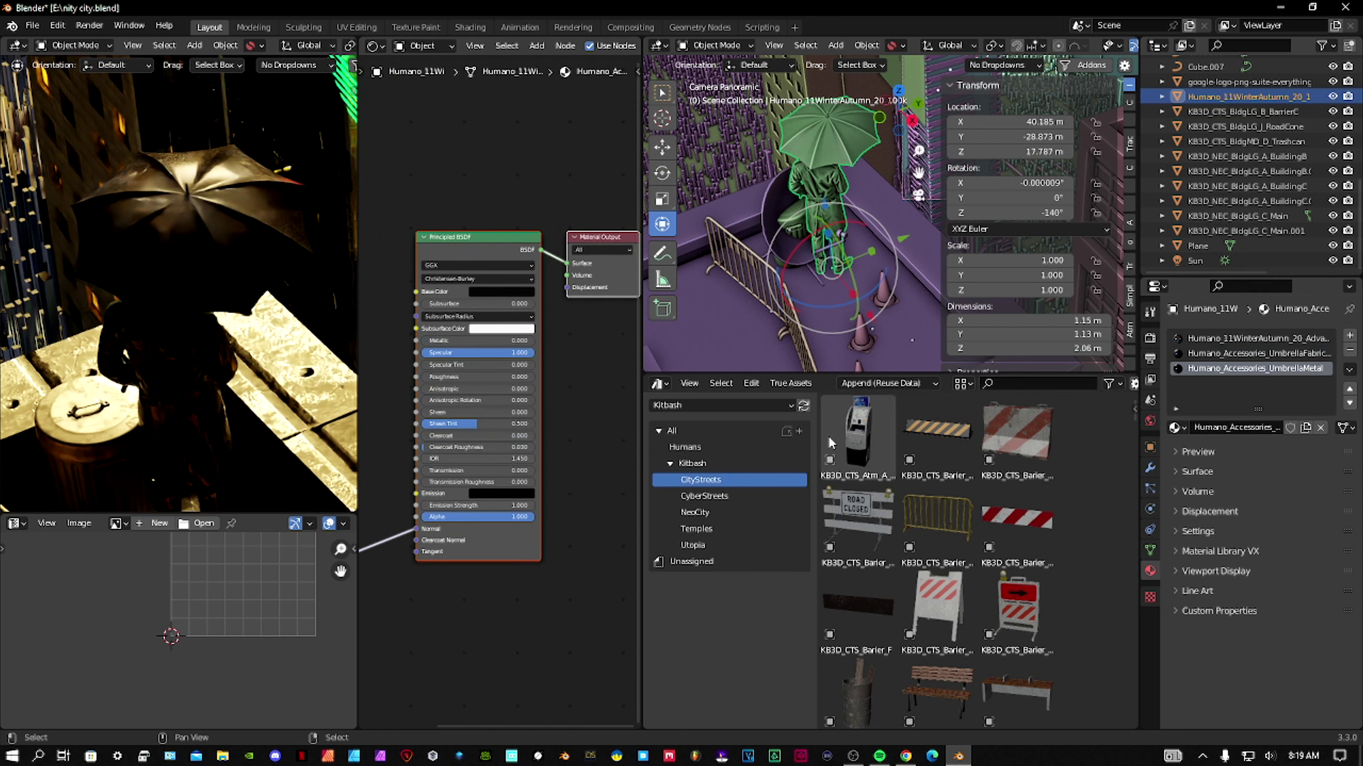
Examine the umbrella metal material's Principled BSDF settings and switch to the umbrella fabric material
middle_drag(553, 433, 565, 435)
middle_drag(530, 361, 517, 363)
scroll(513, 369, up, 5)
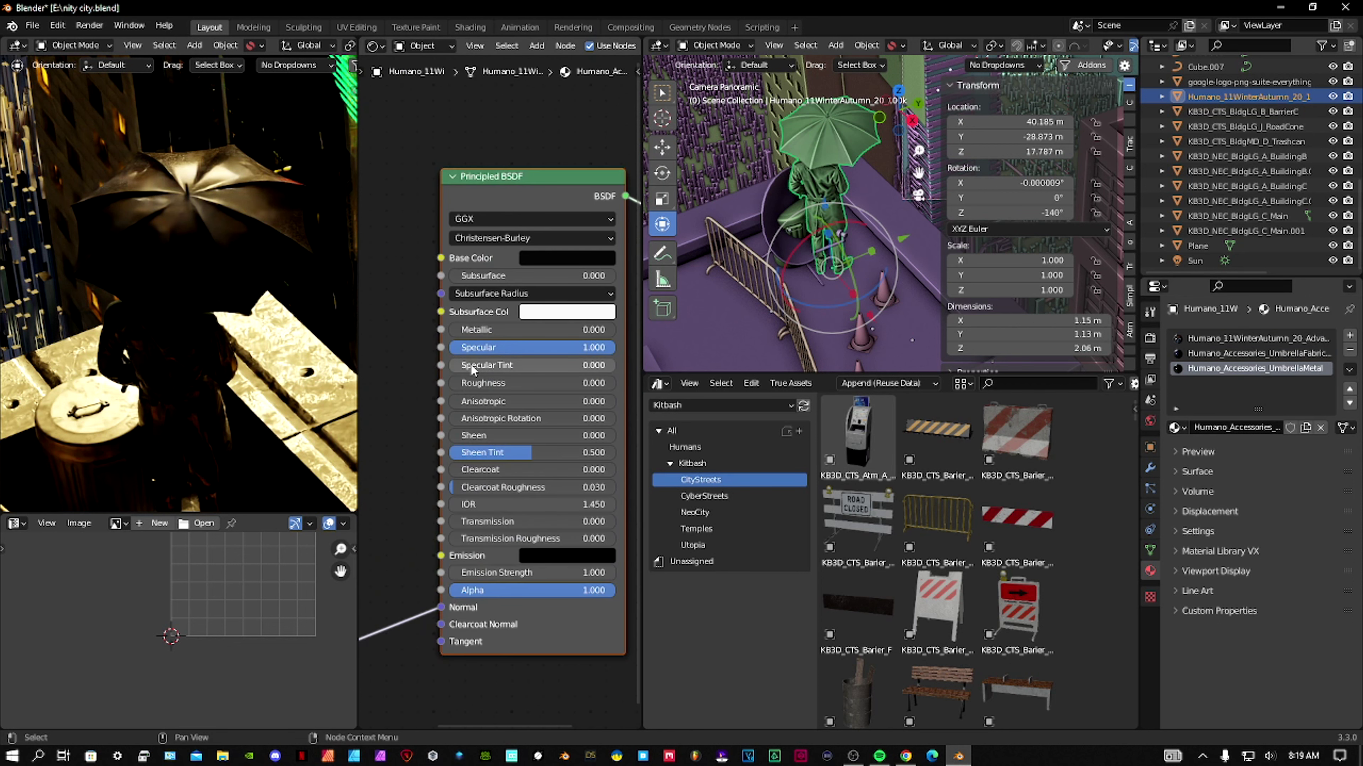
middle_drag(426, 371, 473, 373)
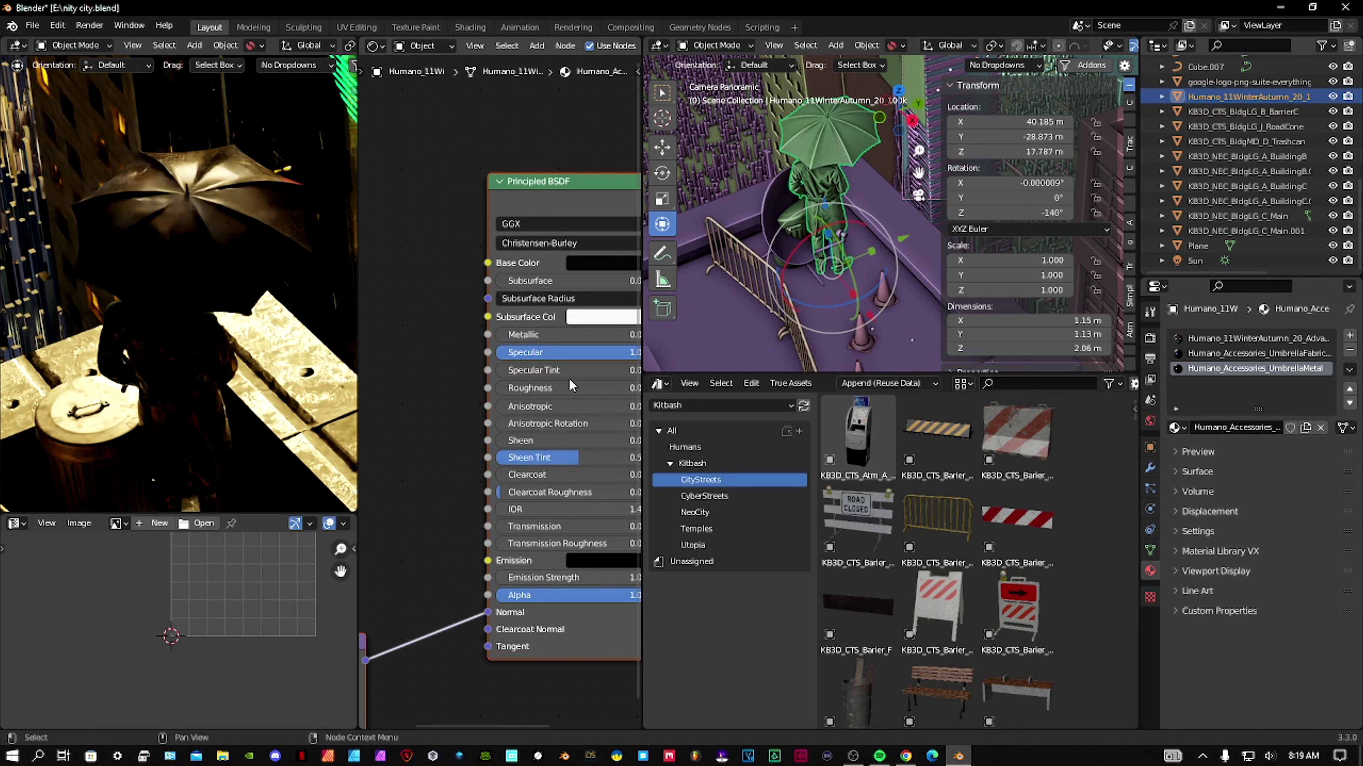
middle_drag(569, 380, 495, 391)
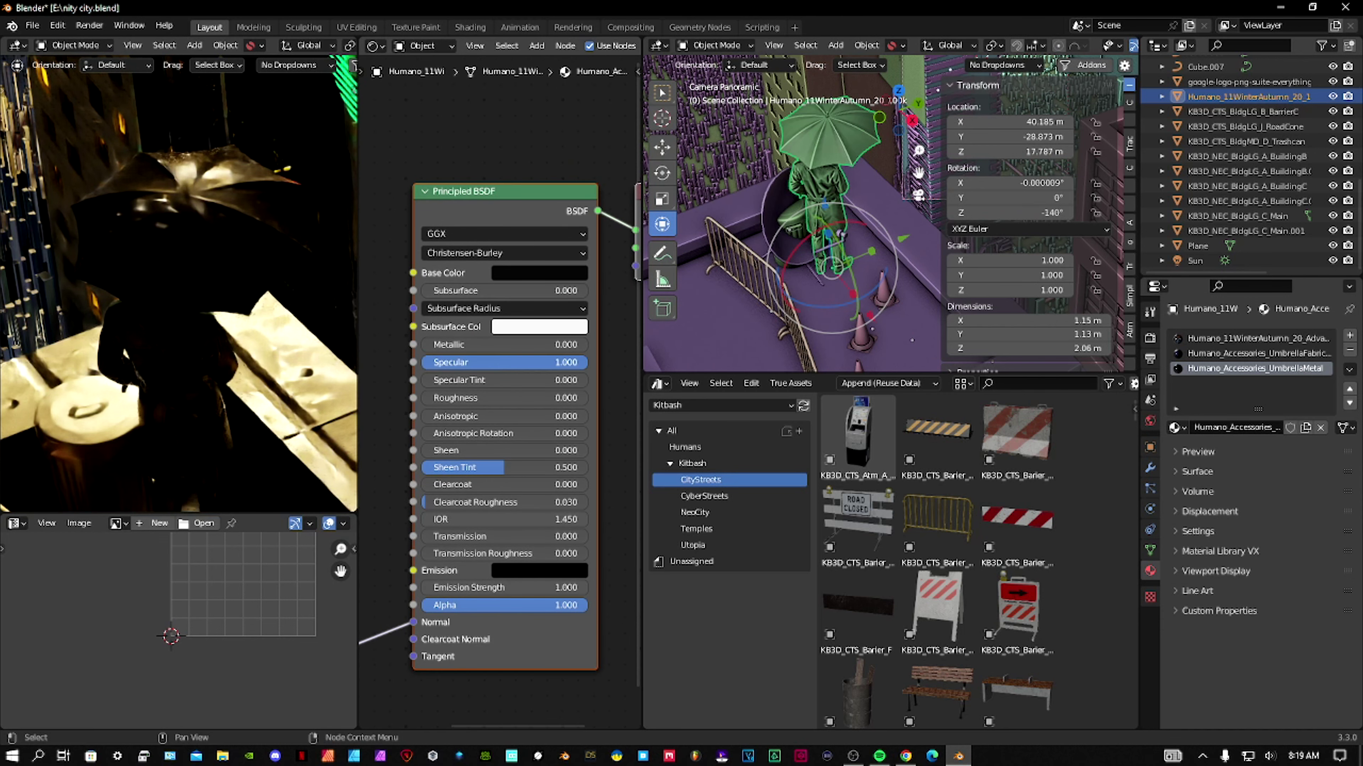
click(1250, 353)
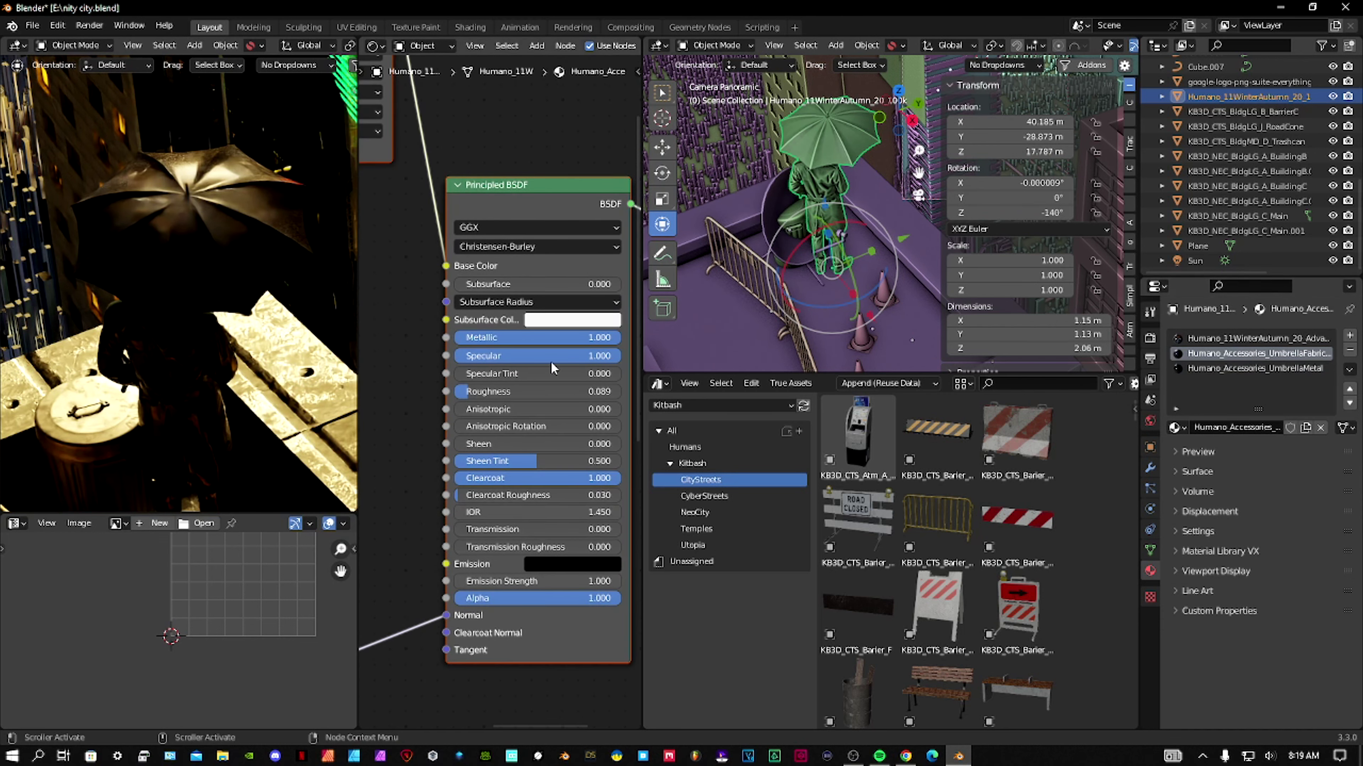
Examine the umbrella fabric material's Metallic and Specular settings and the resulting reflections on the umbrella, rooftop and wider city in the rendered view
drag(456, 355, 621, 339)
shift+middle_drag(230, 280, 224, 274)
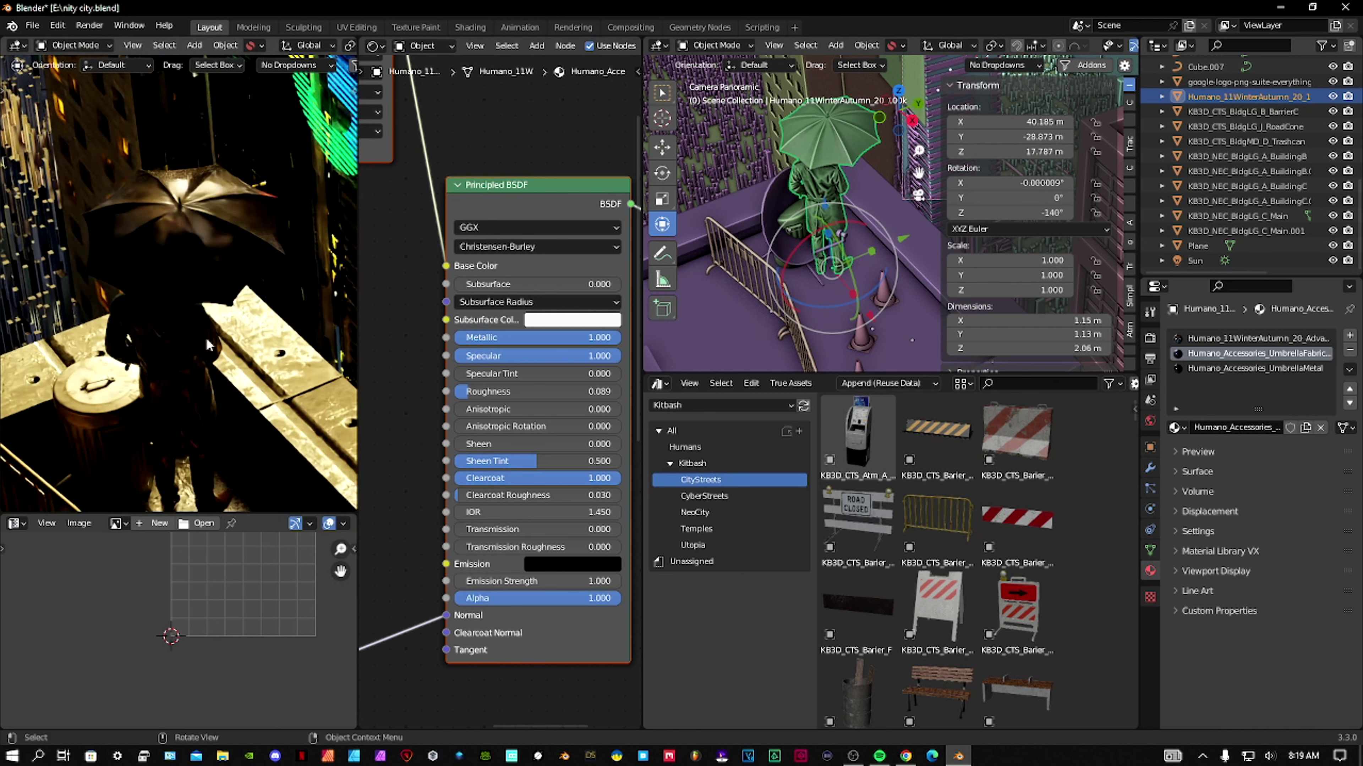
scroll(212, 325, down, 8)
shift+middle_drag(212, 326, 198, 355)
Select the glowing street curve among the city buildings and examine its Principled BSDF emission material and its rendered look up close
middle_drag(839, 307, 867, 273)
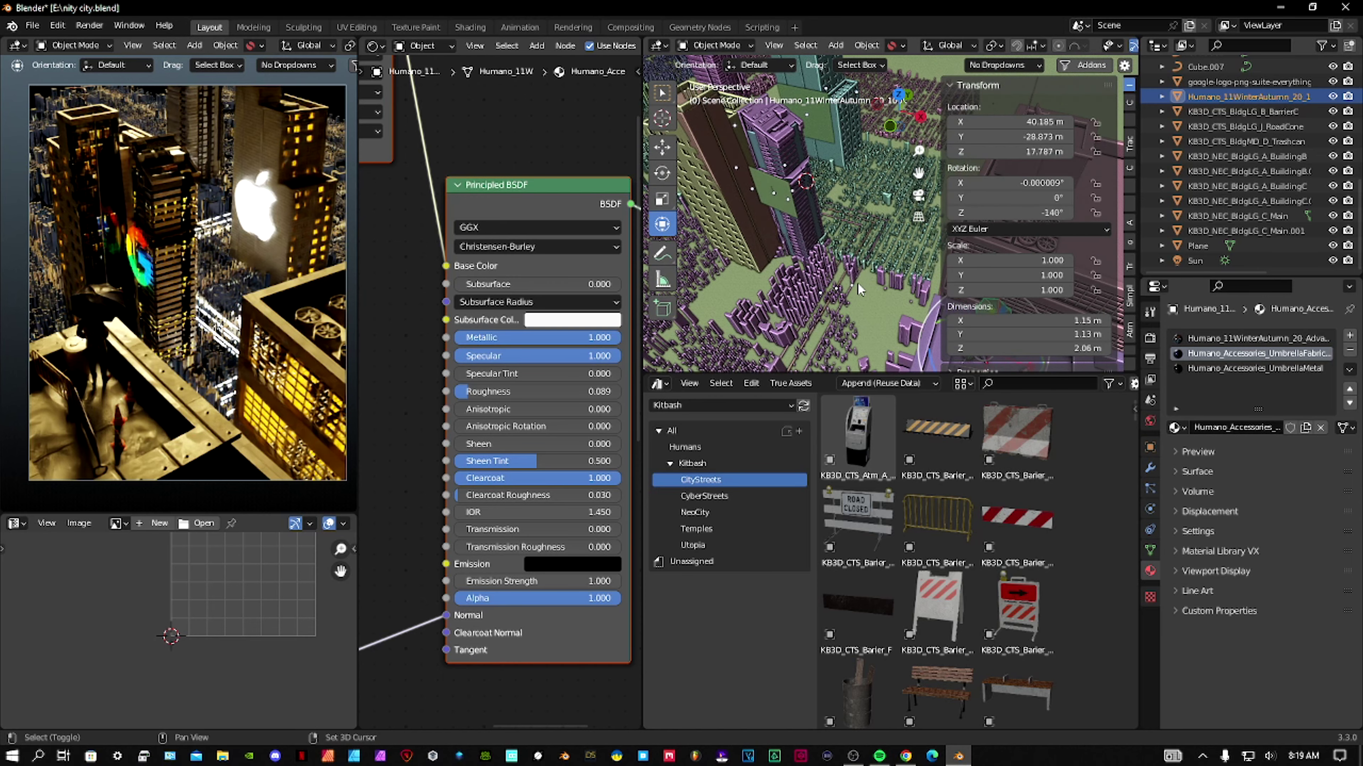
scroll(868, 272, up, 4)
scroll(869, 272, up, 3)
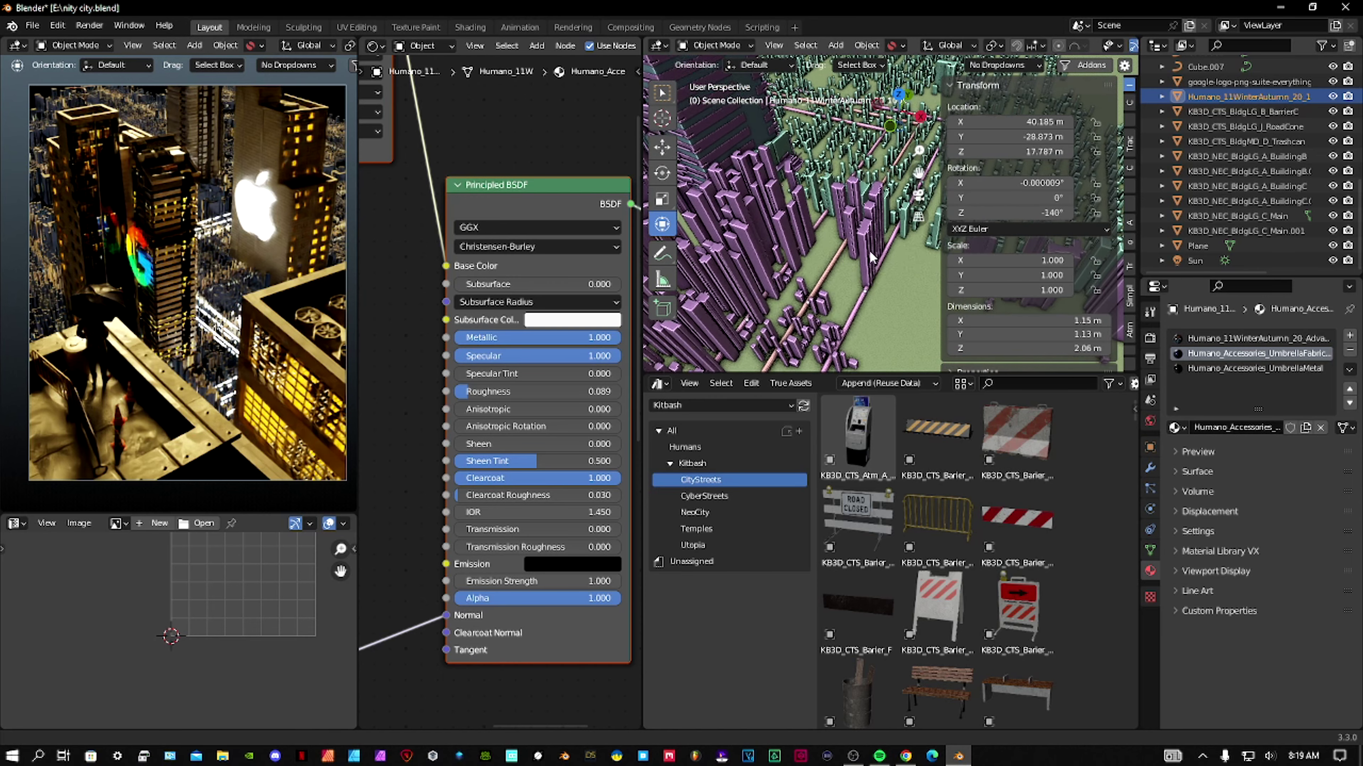
click(854, 316)
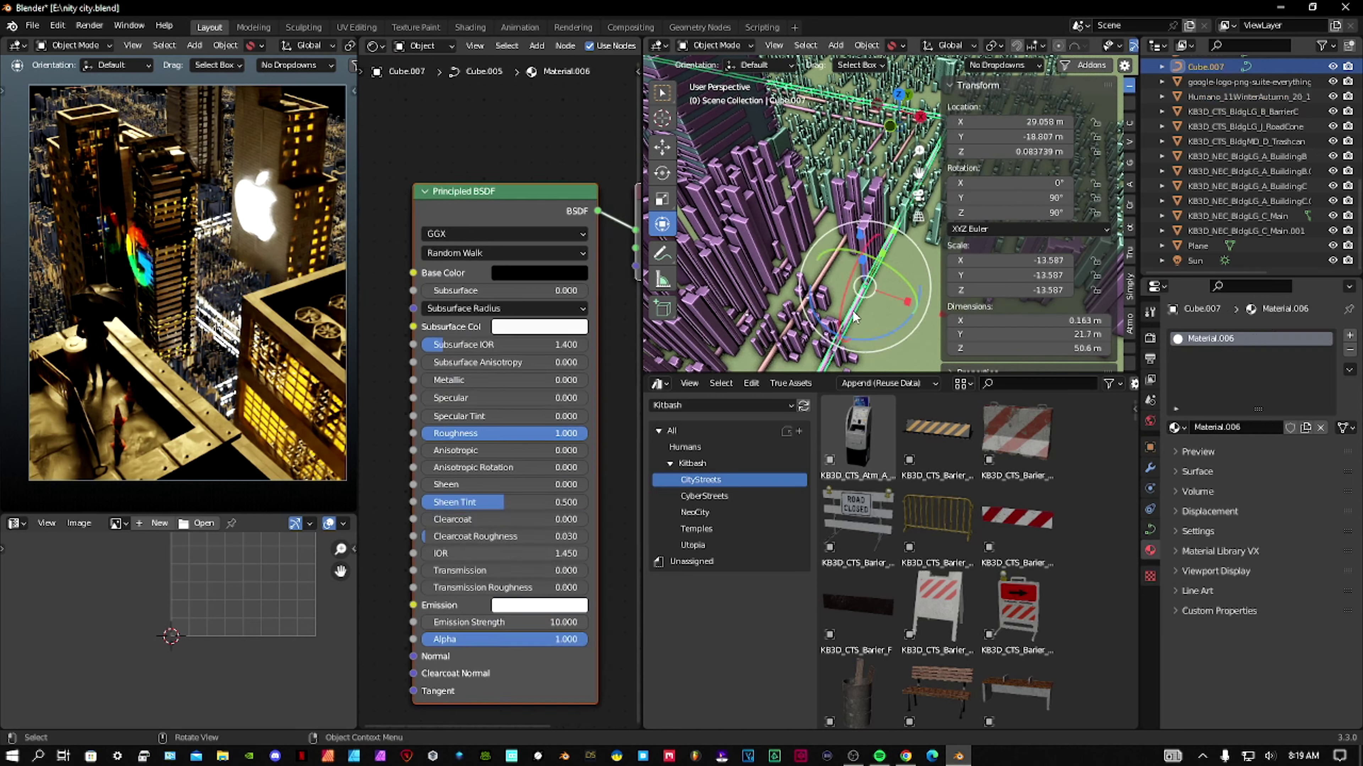
scroll(154, 348, up, 10)
scroll(858, 304, down, 5)
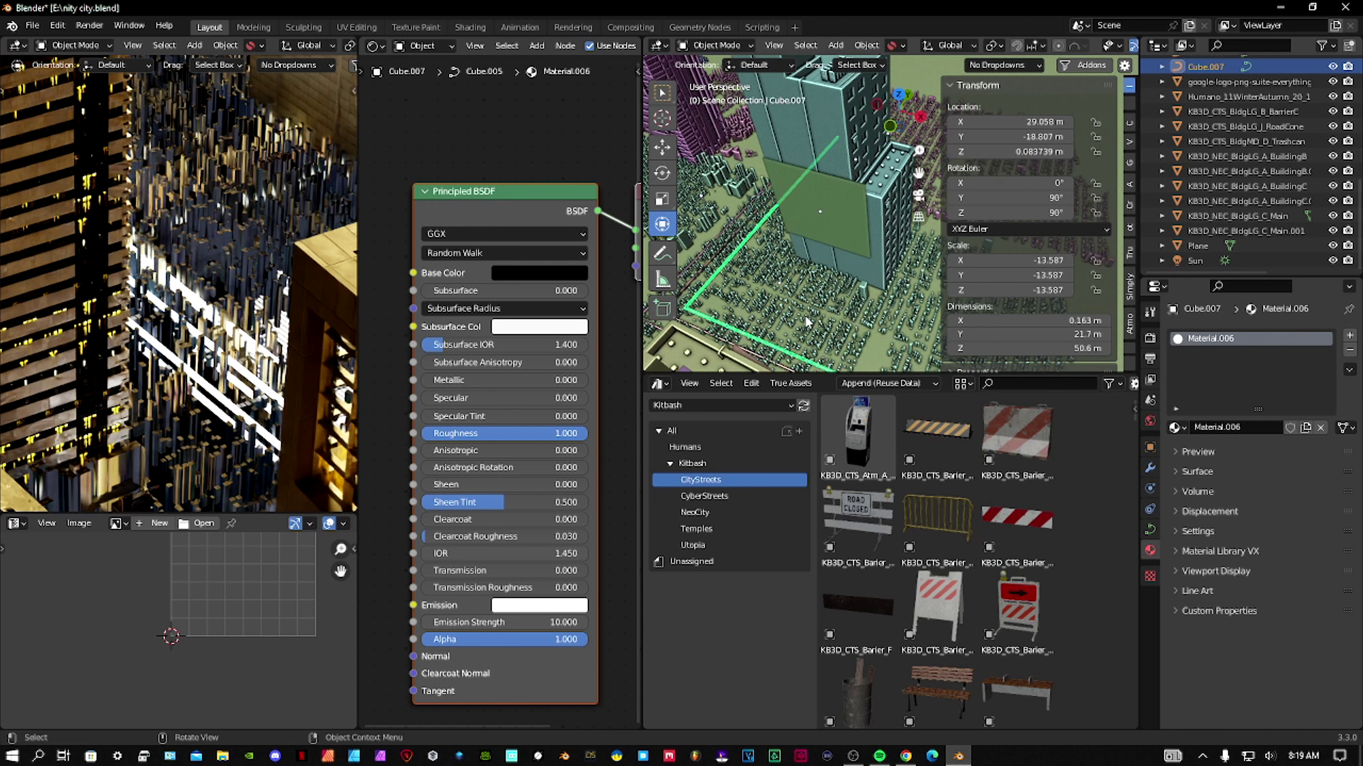
Add a NURBS path curve, raise it above the city to about Z 28.9 m and isolate it in local view
shift+middle_drag(859, 303, 688, 177)
shift+middle_drag(863, 119, 824, 303)
key(shift+a)
mouse_move(824, 303)
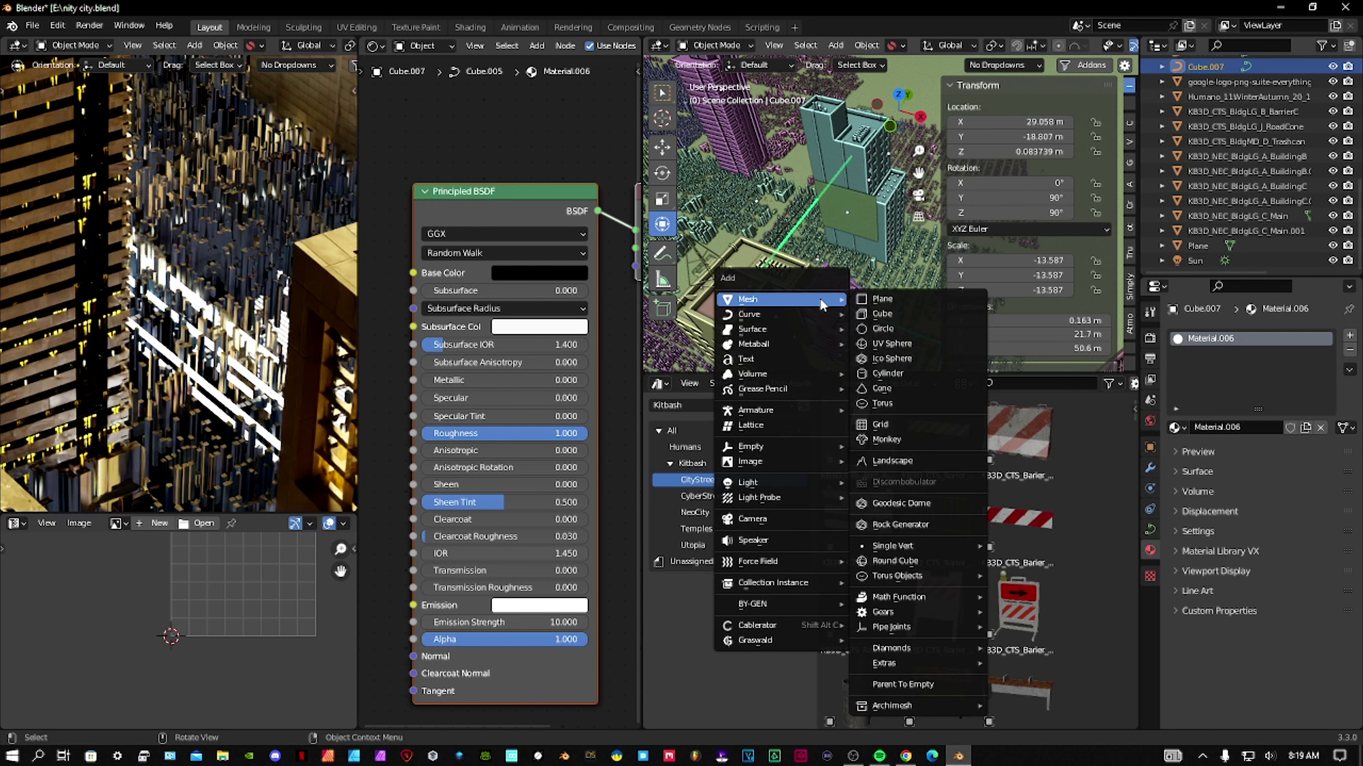
mouse_move(773, 317)
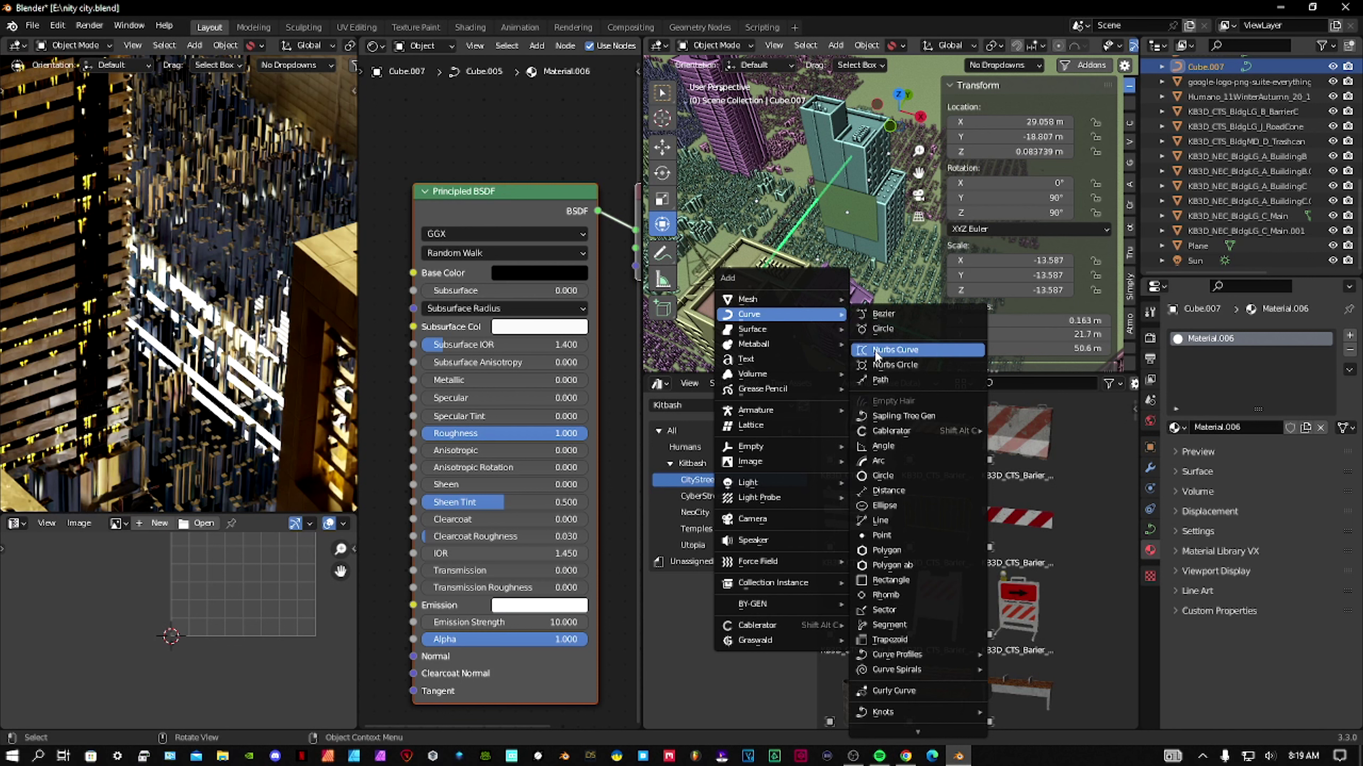
click(879, 380)
middle_drag(864, 225, 855, 151)
drag(851, 135, 829, 56)
shift+middle_drag(868, 171, 825, 238)
key(KP_Divide)
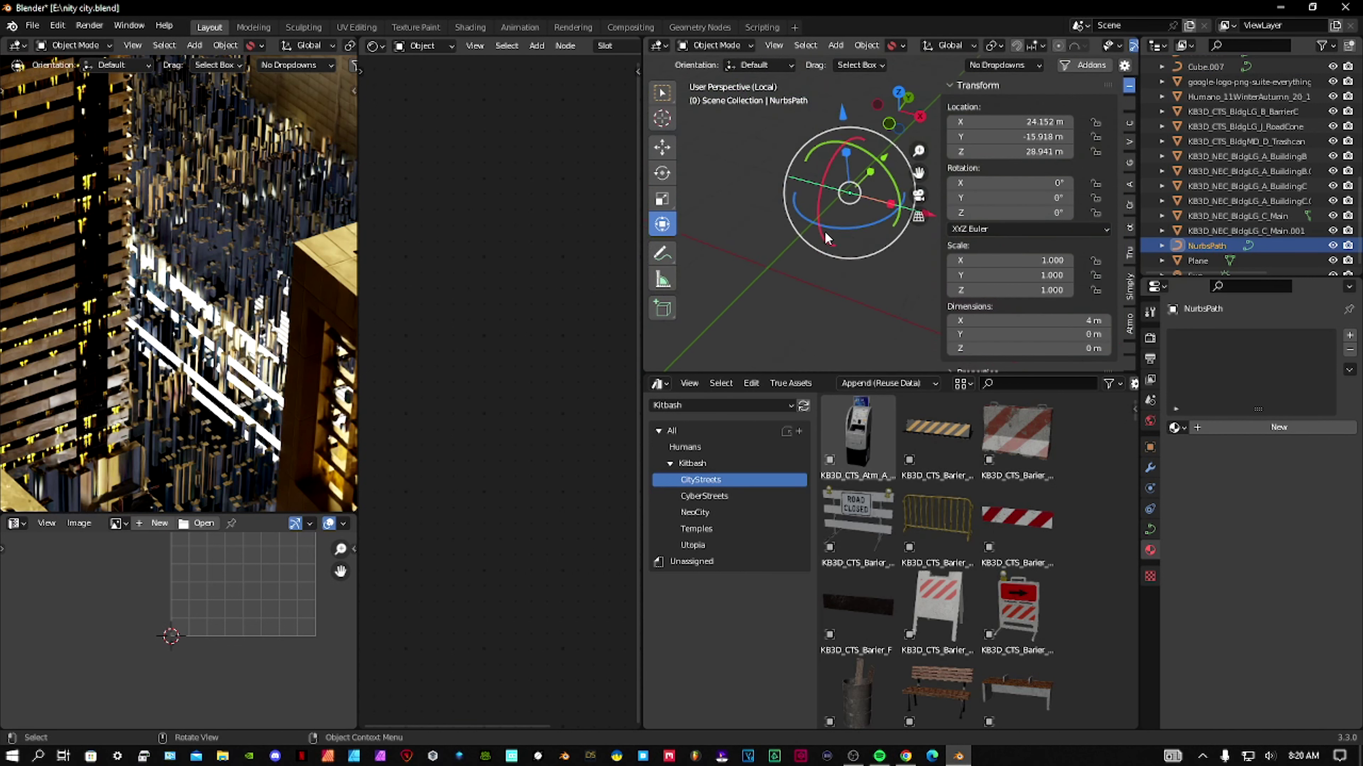
Delete all of the NURBS path's control points except one end point in Edit Mode
key(Tab)
click(885, 211)
key(x)
key(ctrl+z)
drag(708, 166, 879, 269)
key(x)
click(877, 269)
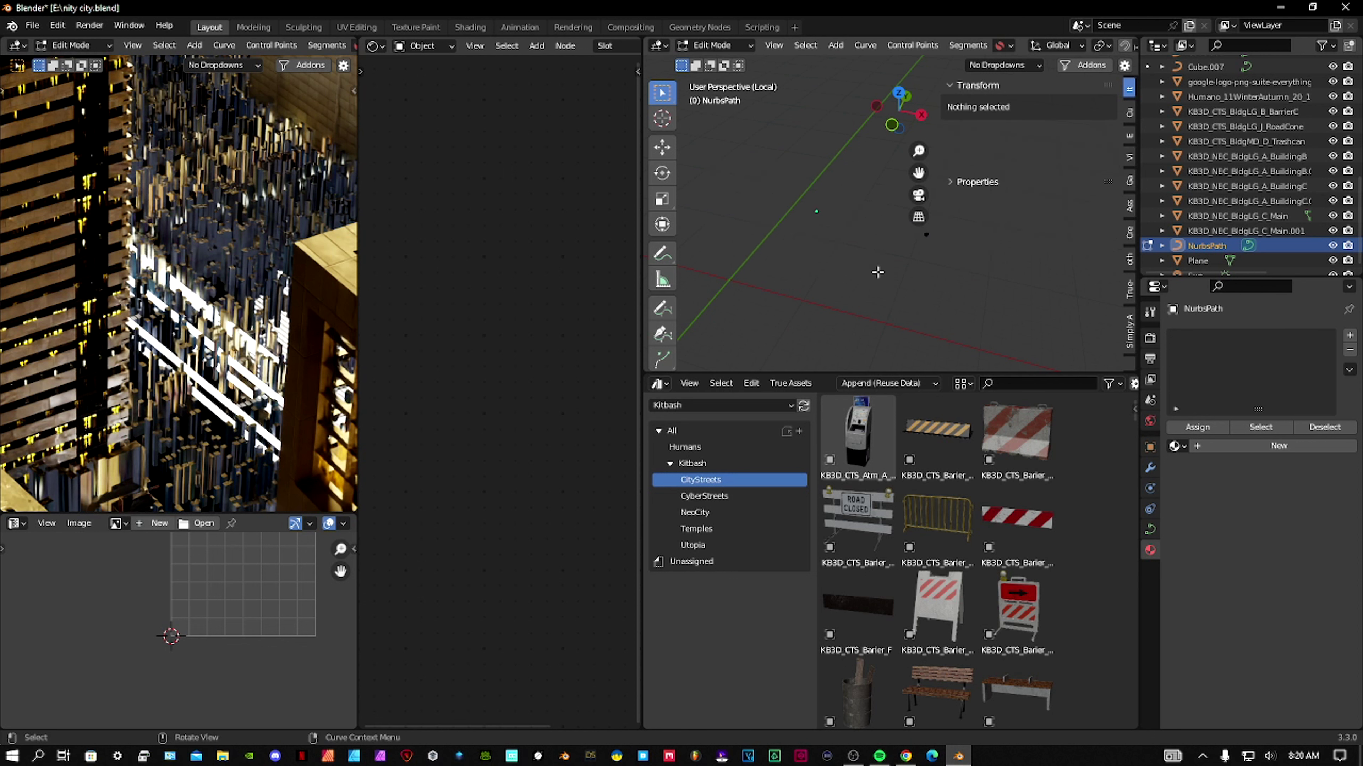
Extrude a first straight segment about 2 m long from the path's remaining control point
key(e)
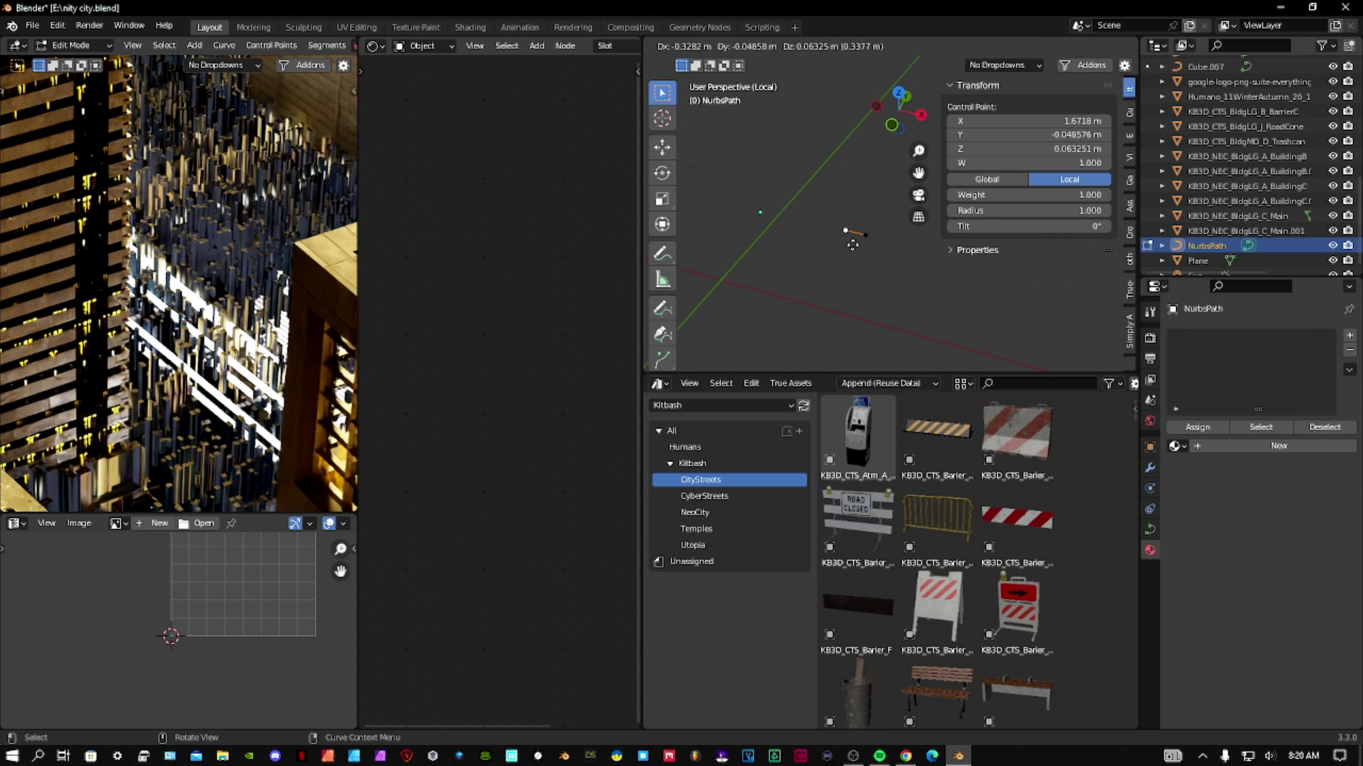
click(760, 225)
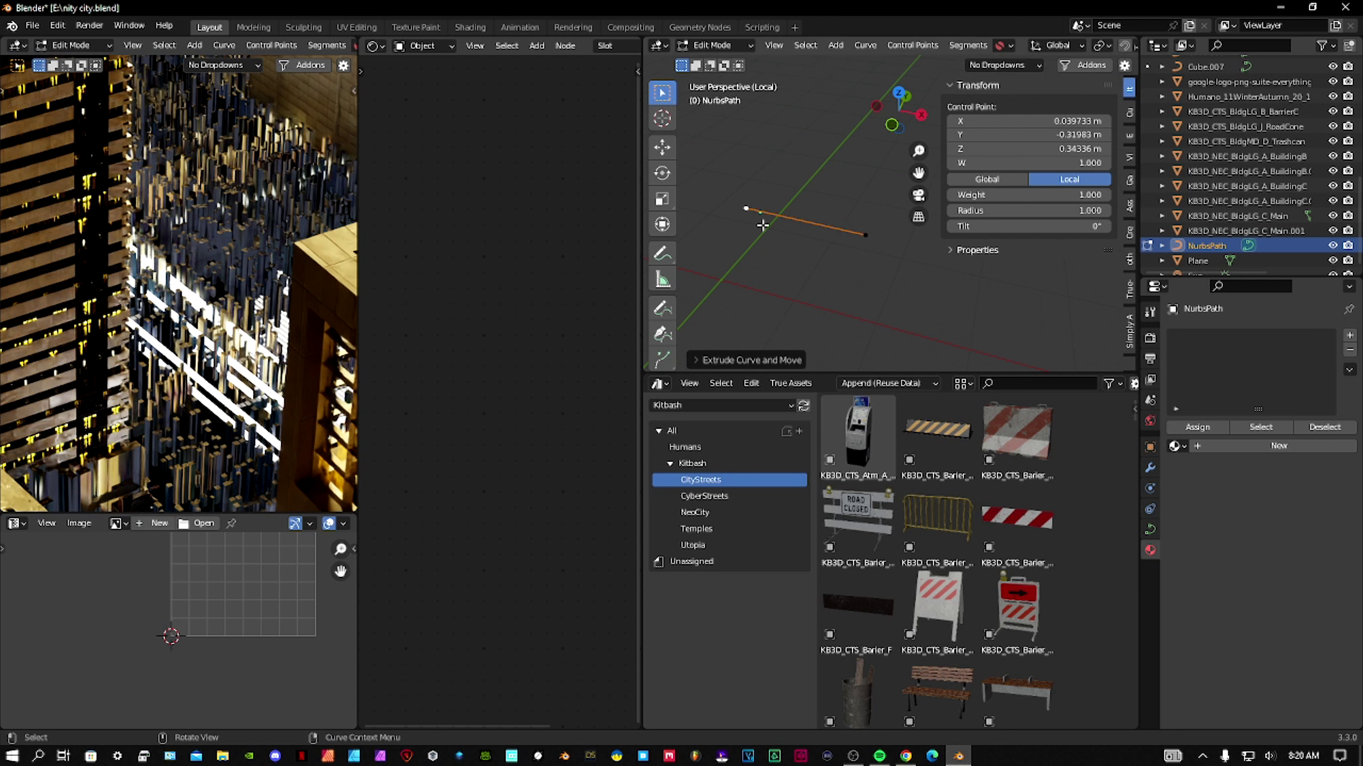
middle_drag(785, 213, 748, 214)
shift+middle_drag(780, 210, 861, 217)
key(g)
key(x)
right_click(875, 220)
Extrude two more segments, about 2.6 m and 1.7 m long, from the path's end to form an angular street-like zigzag
key(e)
click(734, 252)
shift+middle_drag(745, 237, 765, 242)
key(e)
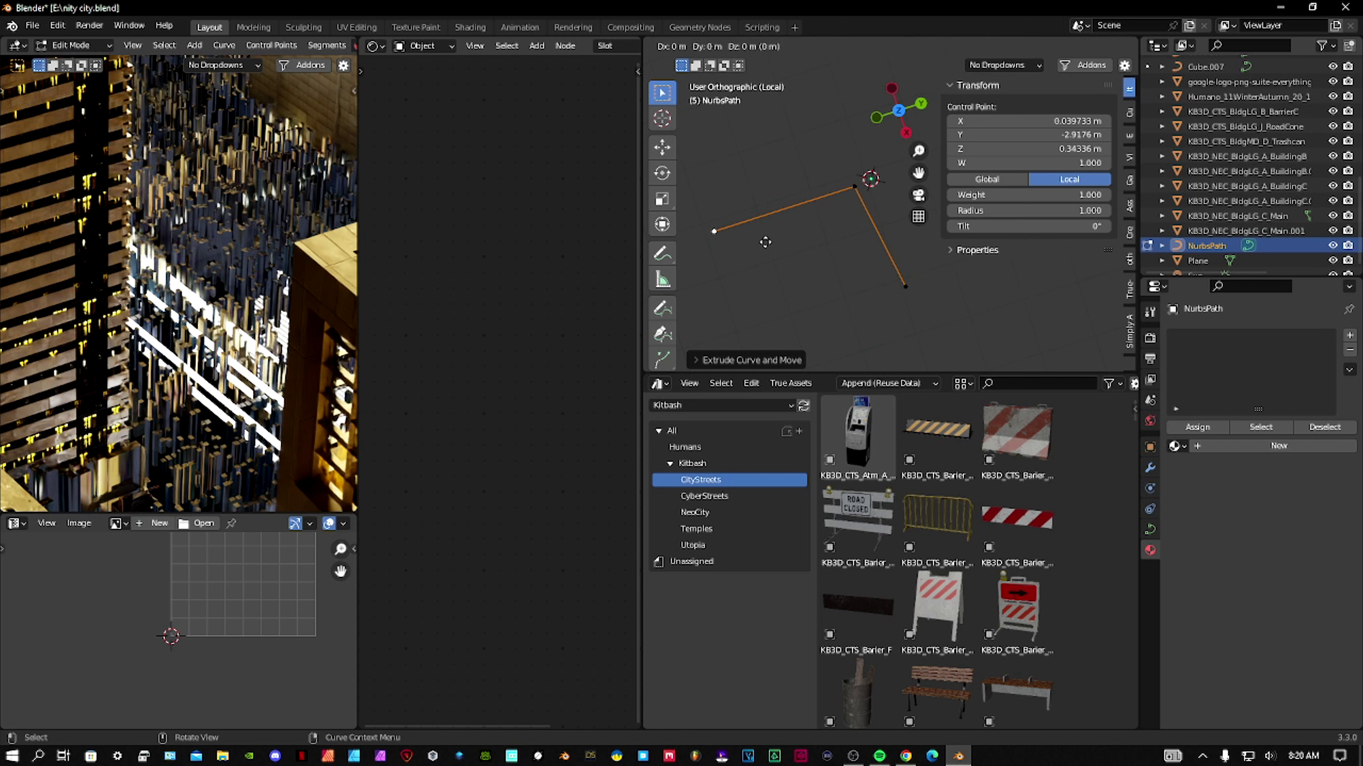
key(z)
right_click(752, 202)
key(e)
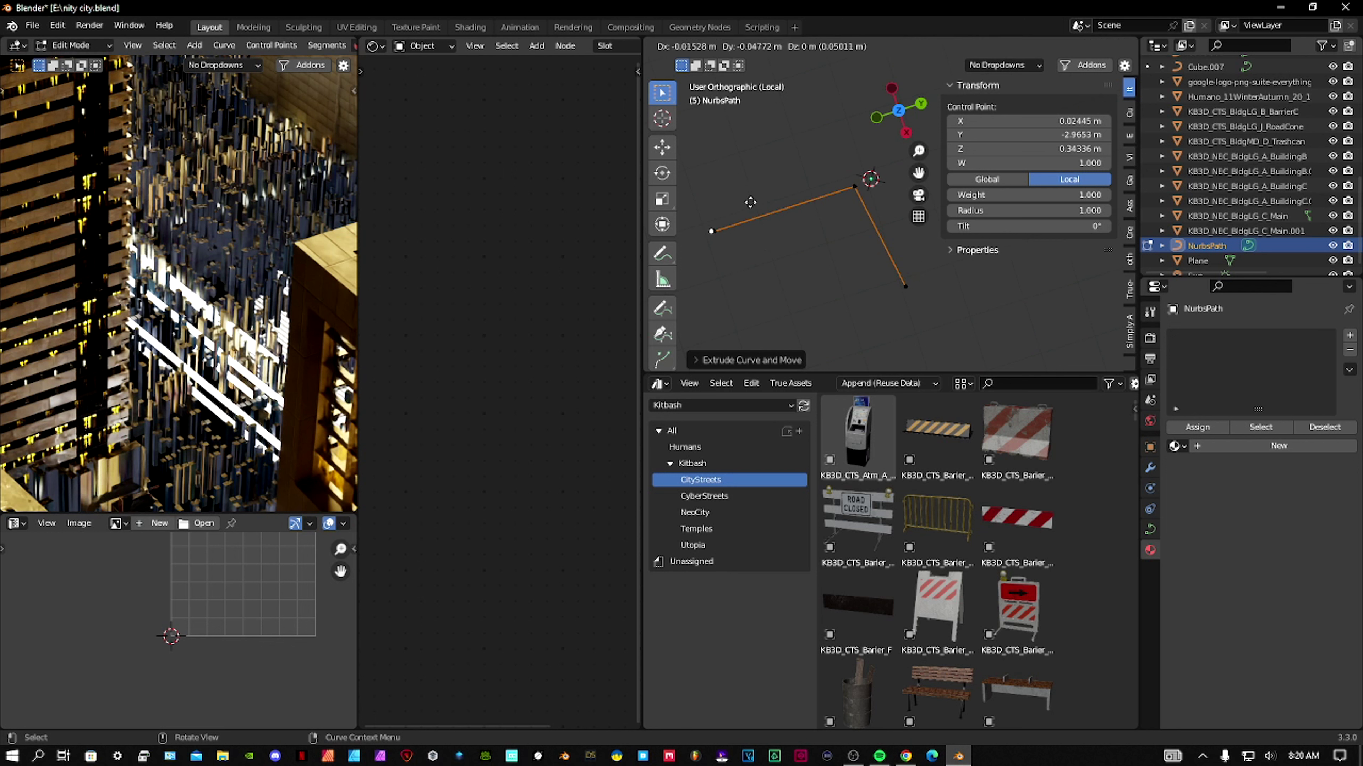
click(723, 110)
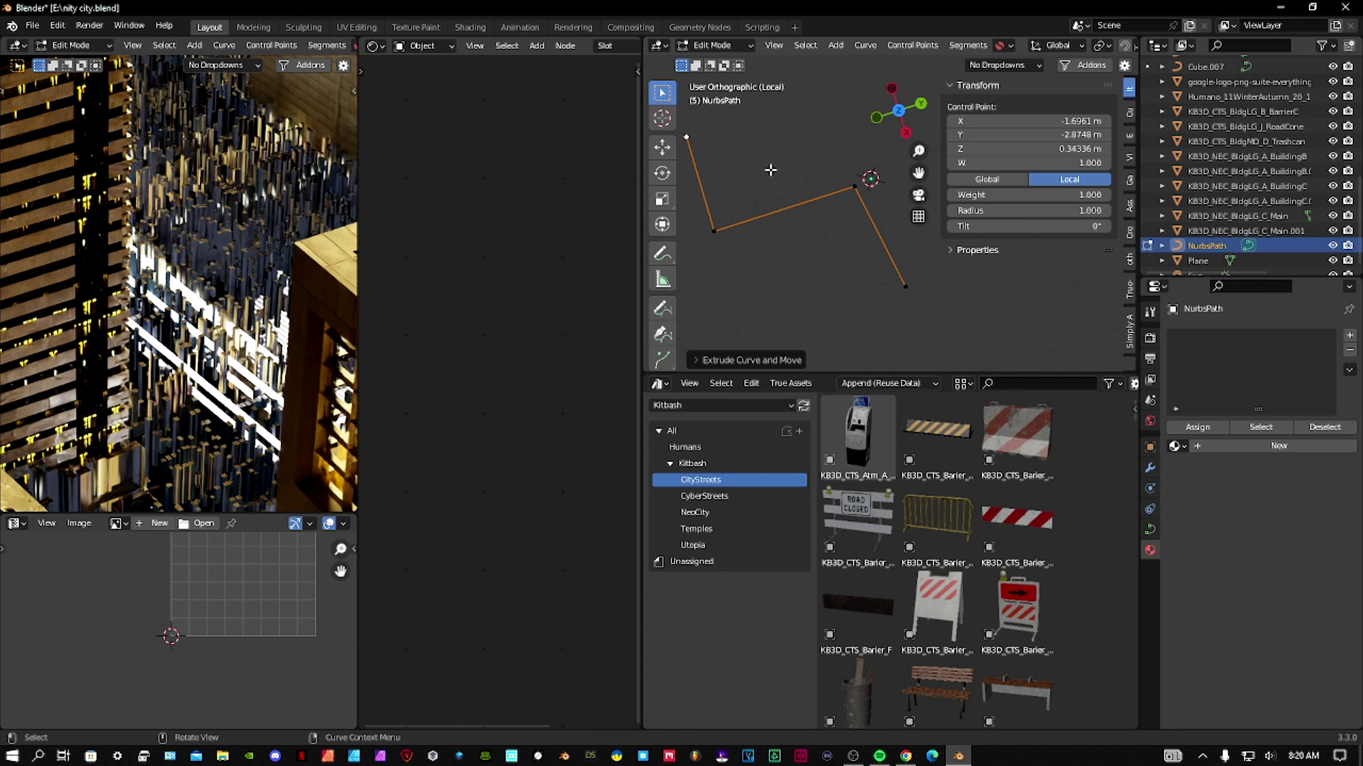
Select all of the path's control points and thicken the curve by increasing its bevel depth
shift+middle_drag(771, 170, 799, 181)
key(a)
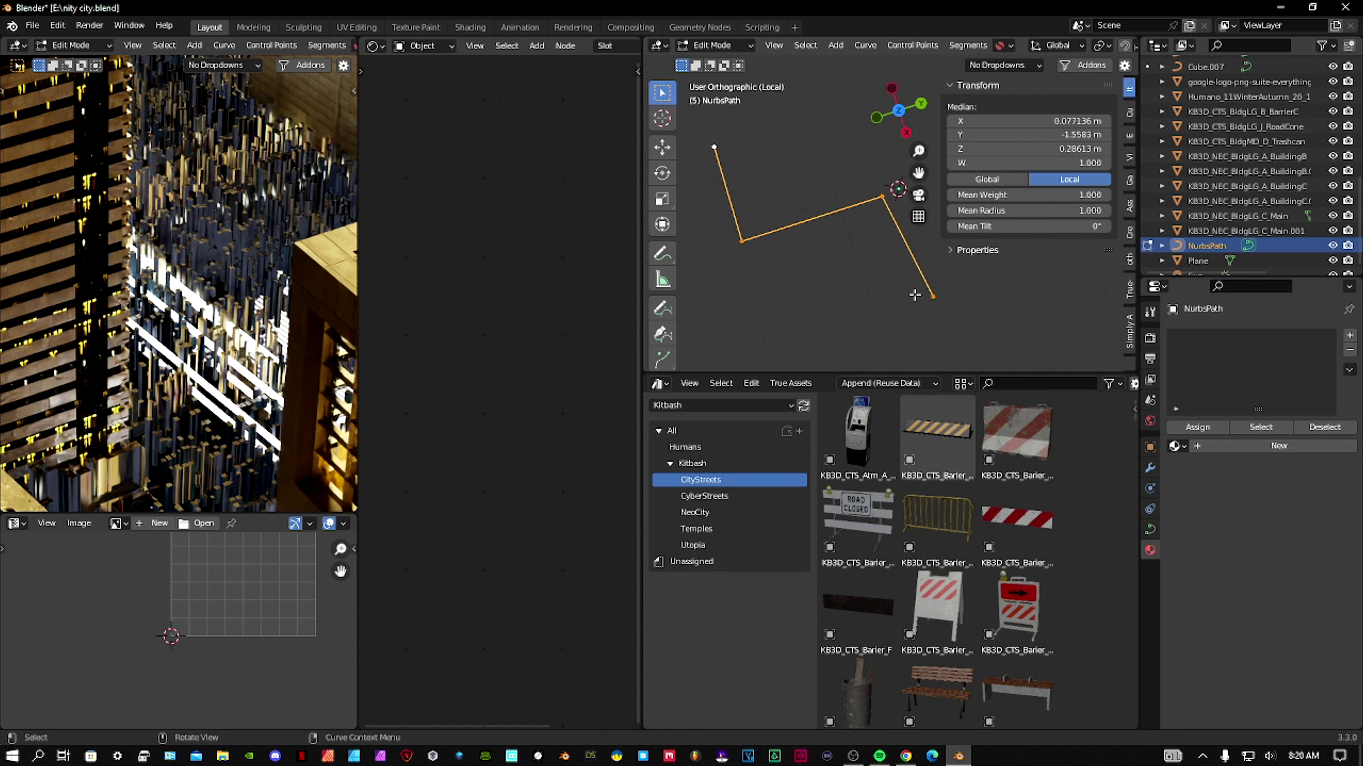
click(1150, 530)
scroll(1266, 483, down, 4)
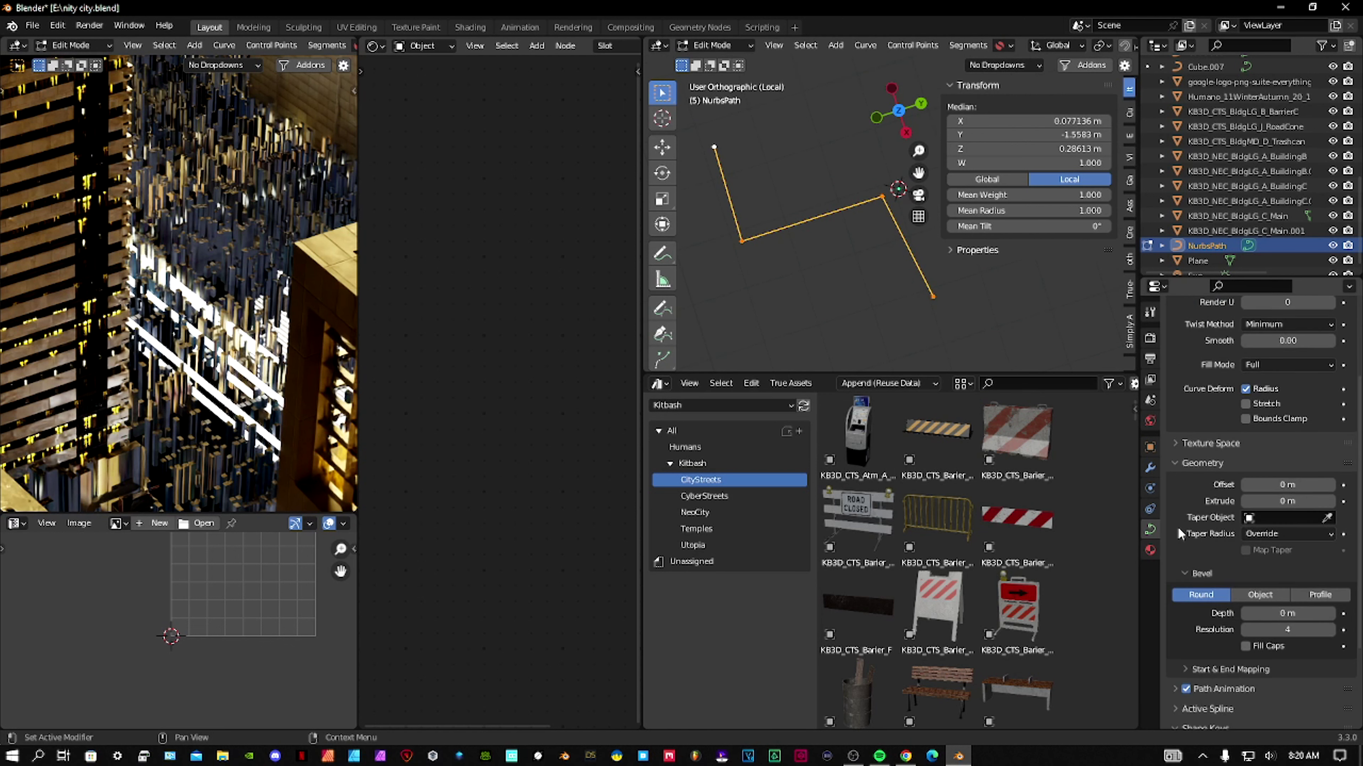
scroll(1269, 502, down, 3)
mouse_move(1287, 528)
mouse_down()
mouse_move(1320, 528)
mouse_move(1304, 528)
mouse_up()
middle_drag(907, 262, 830, 220)
key(x)
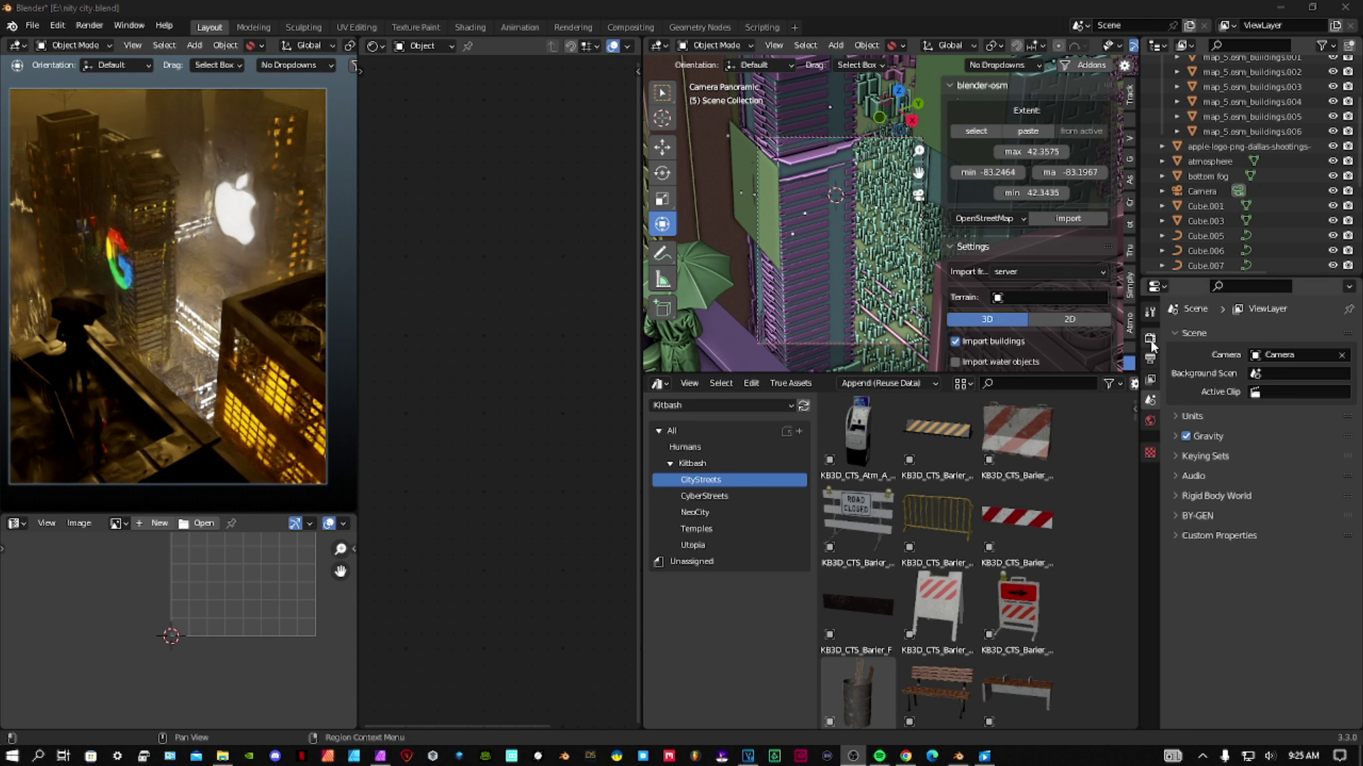
Try to render the current frame and close the render window
click(90, 26)
click(106, 41)
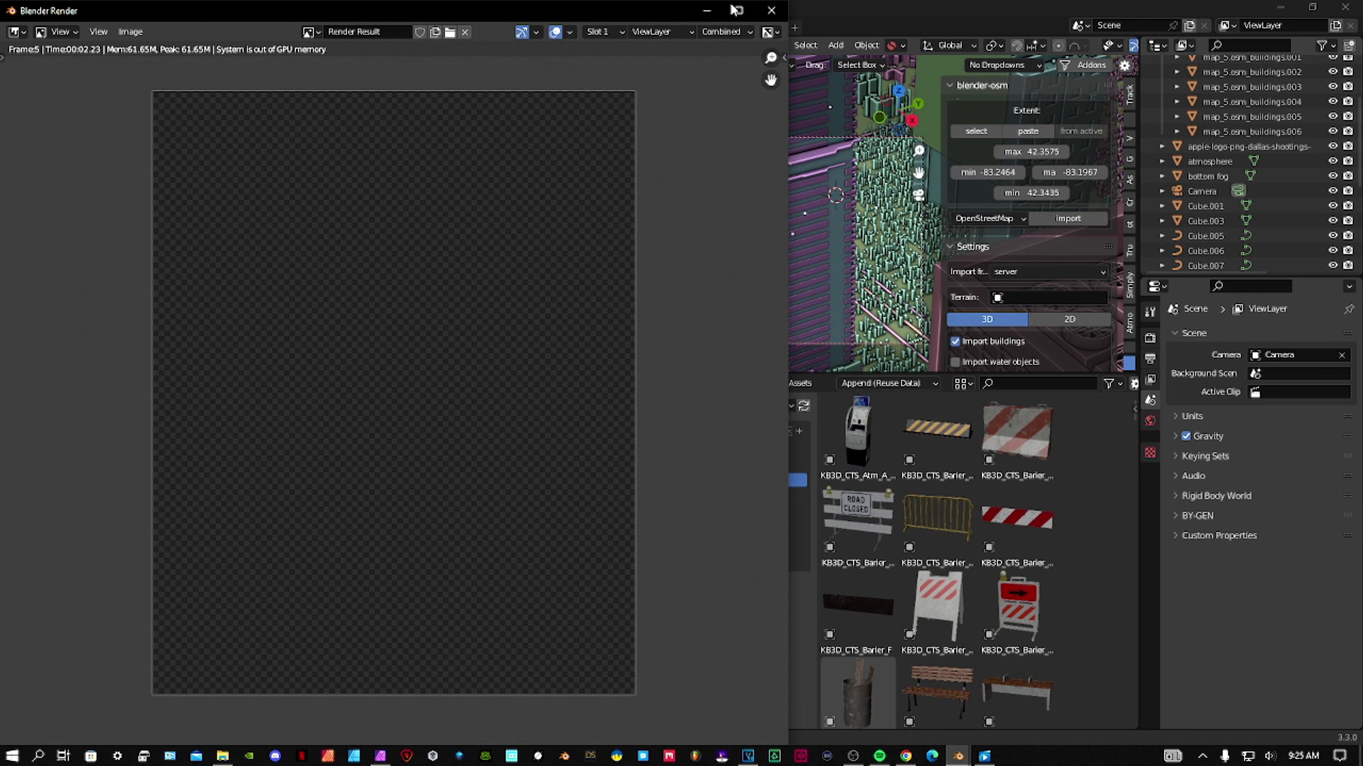
click(771, 10)
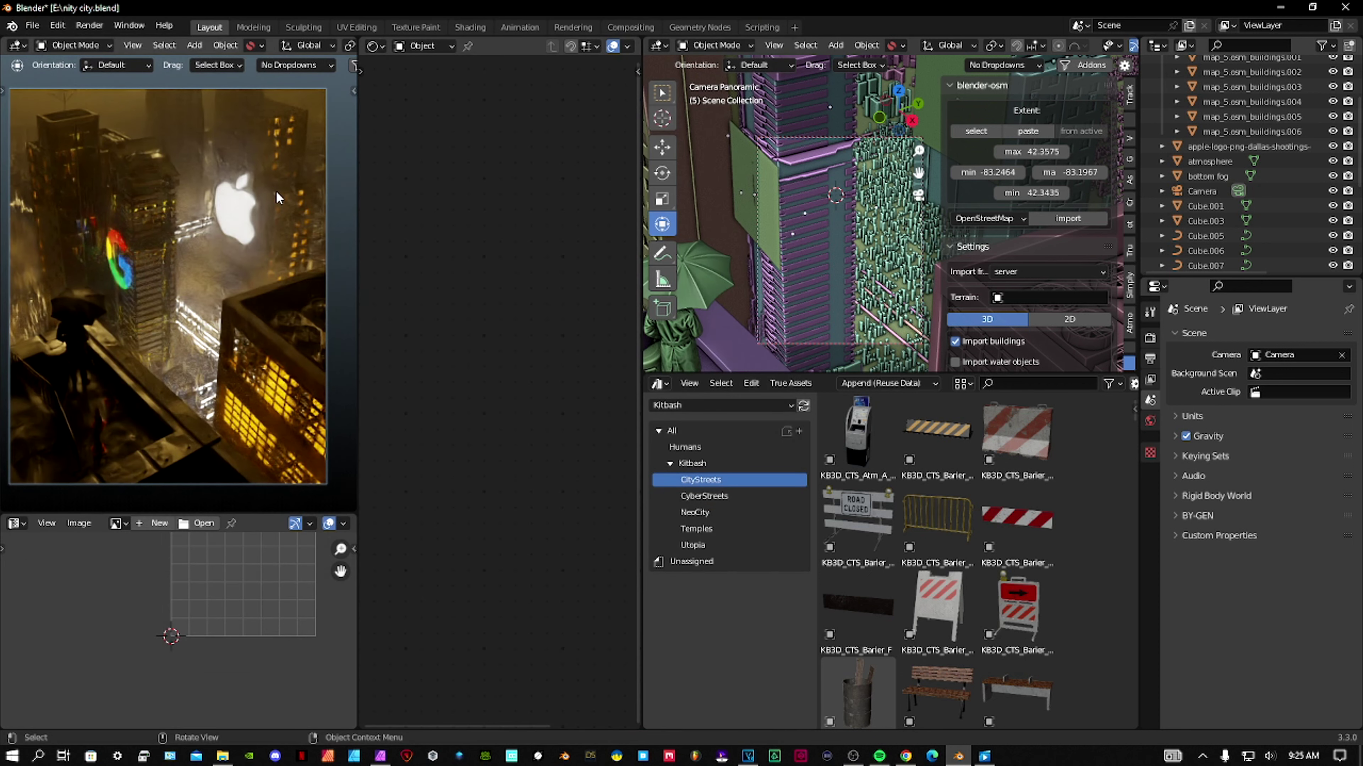
Switch the camera viewport to Solid shading, render the current frame and close the render window
key(z)
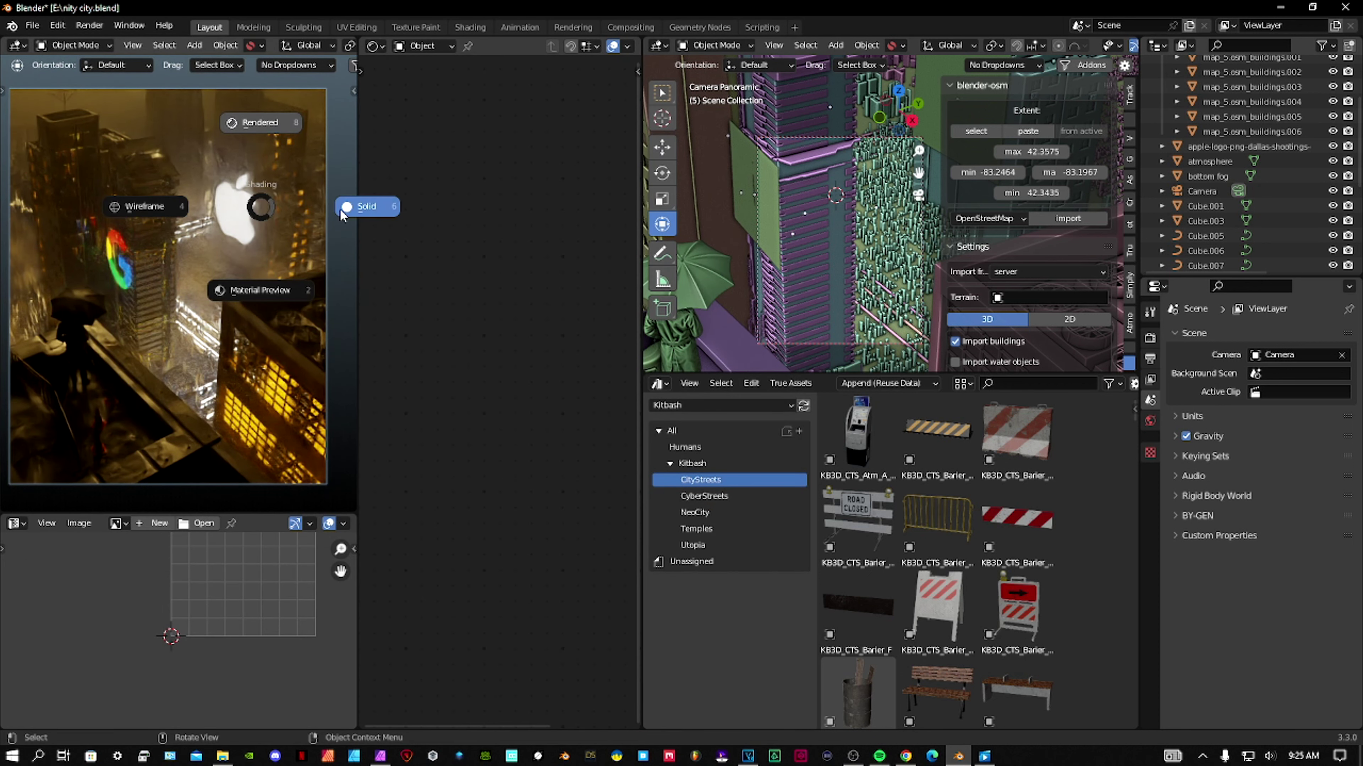
click(344, 214)
click(89, 26)
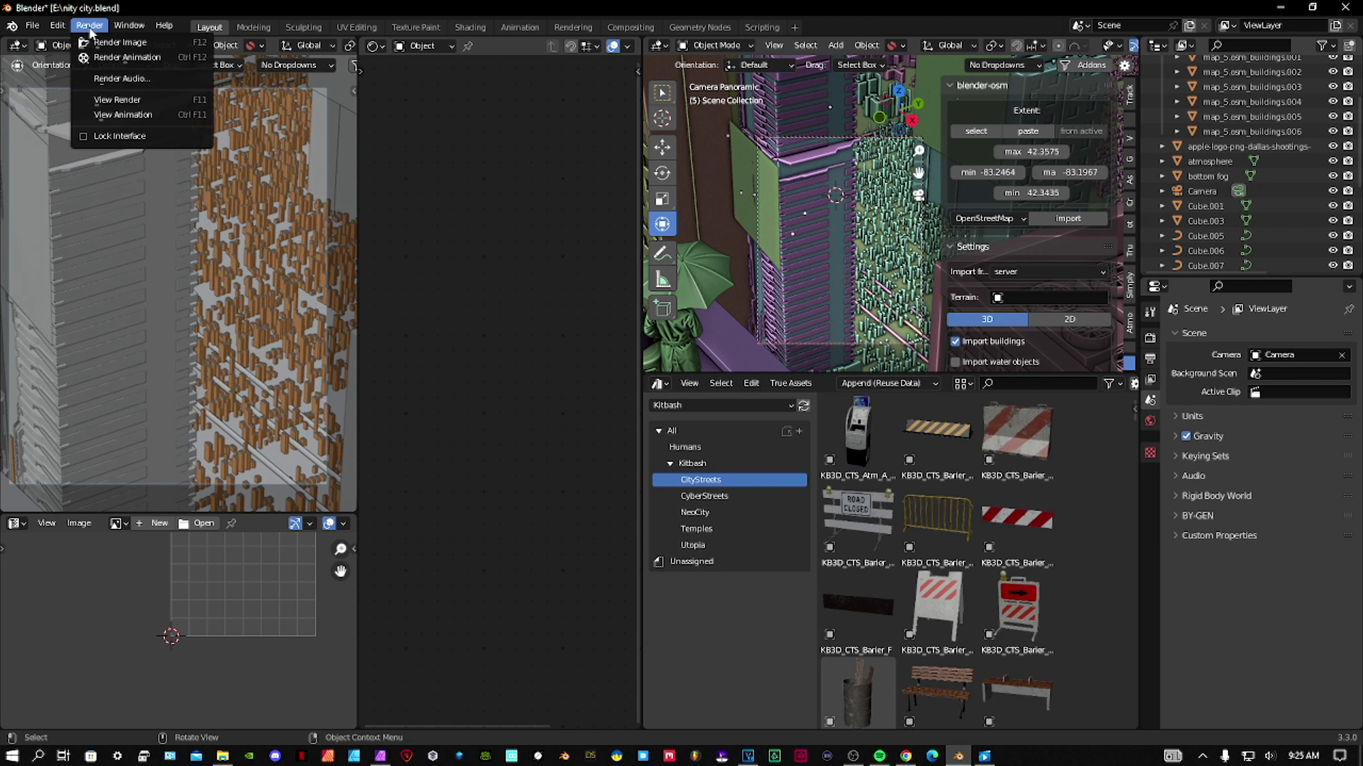
click(103, 43)
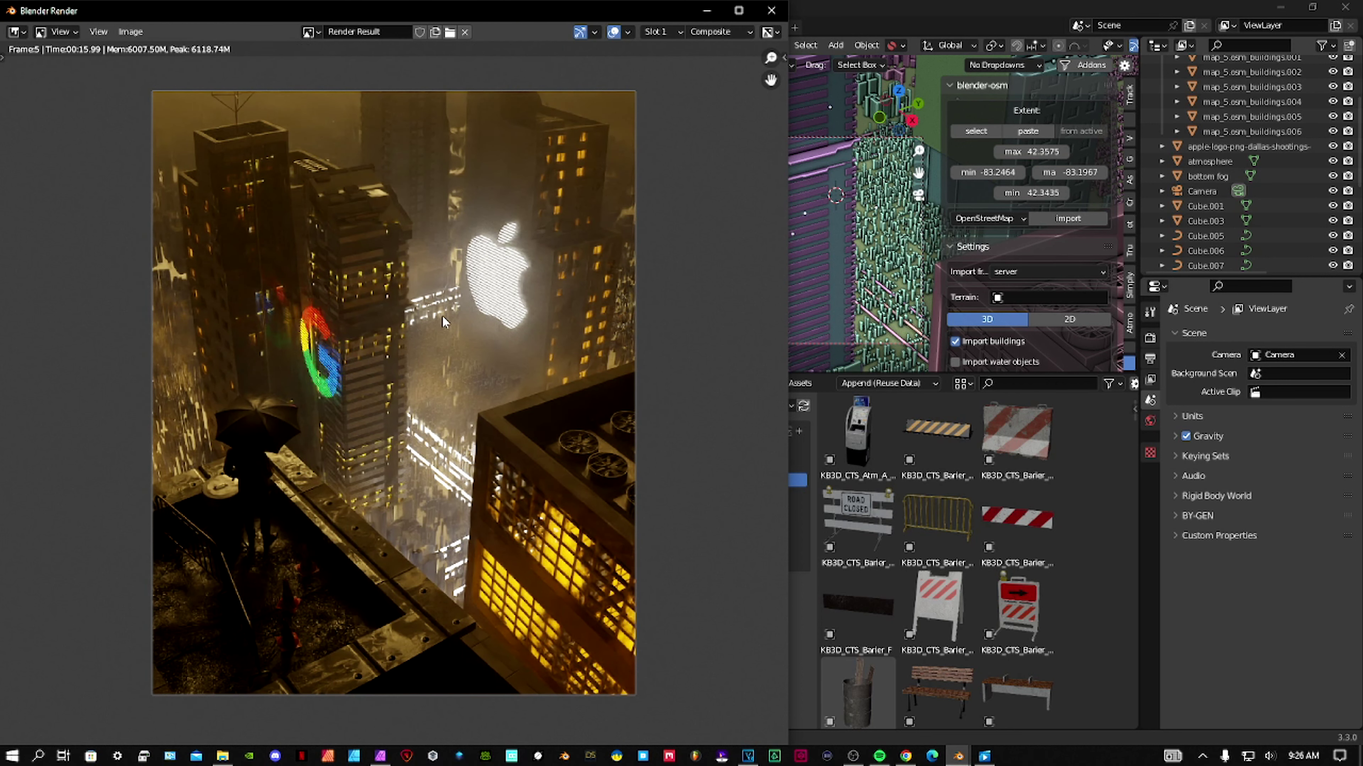
click(770, 10)
Open the compositing node tree and examine how Render Layers runs through RGB Curves and a Fog Glow Glare node into the Viewer
click(631, 27)
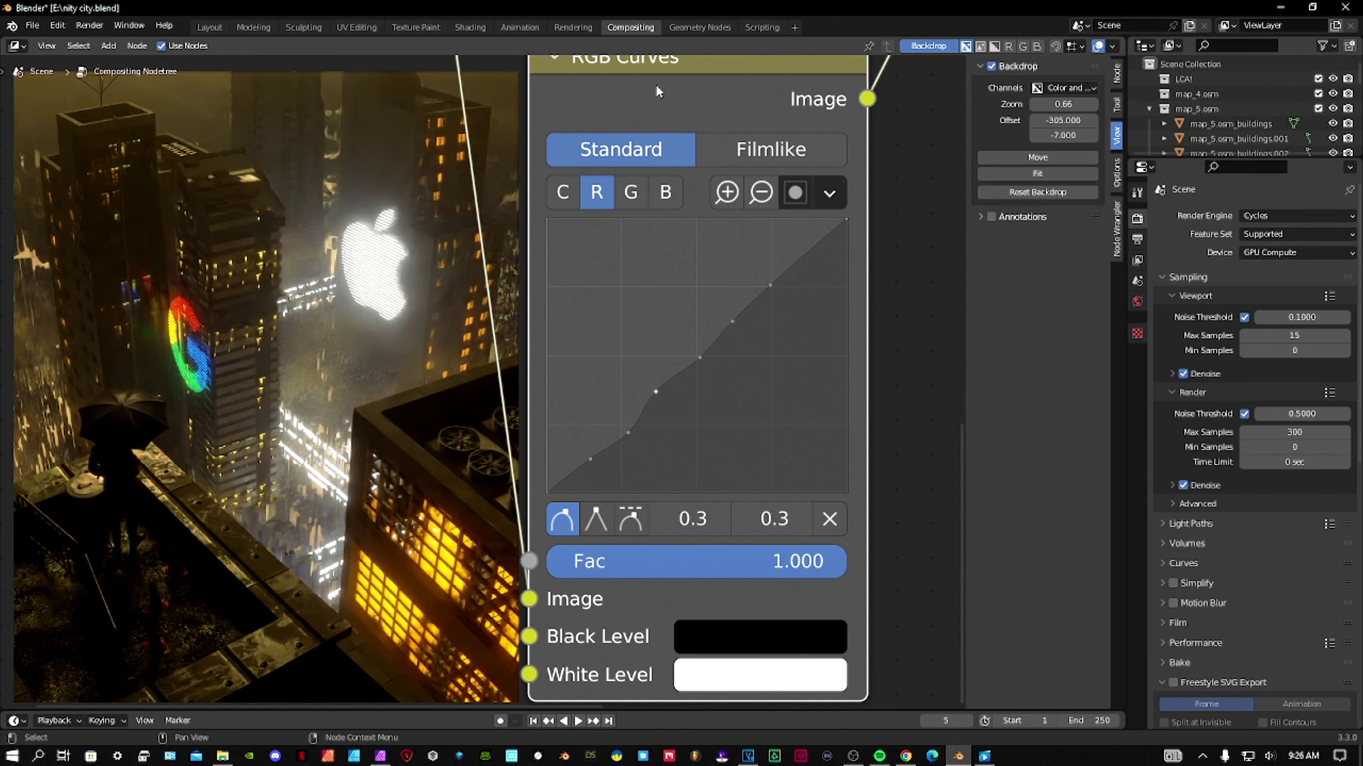
scroll(708, 268, down, 4)
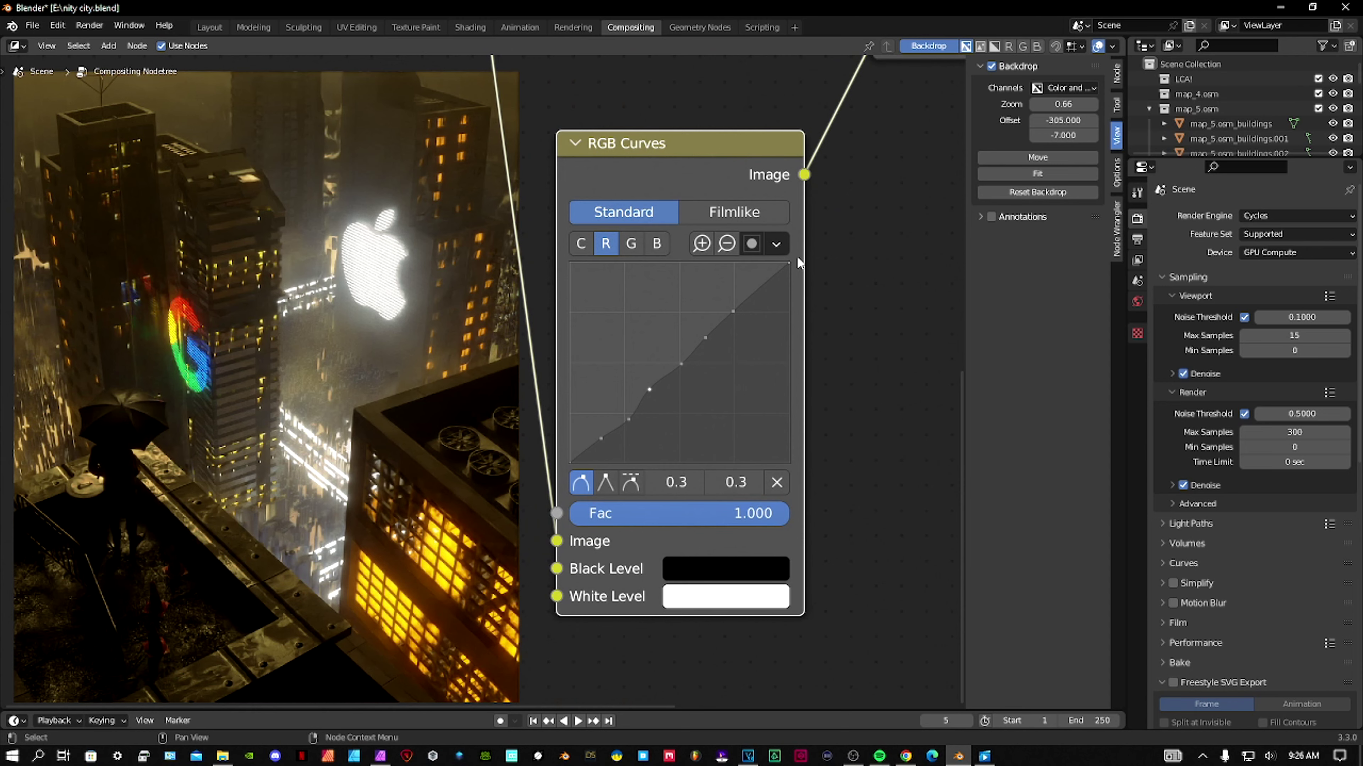
middle_drag(615, 141, 664, 398)
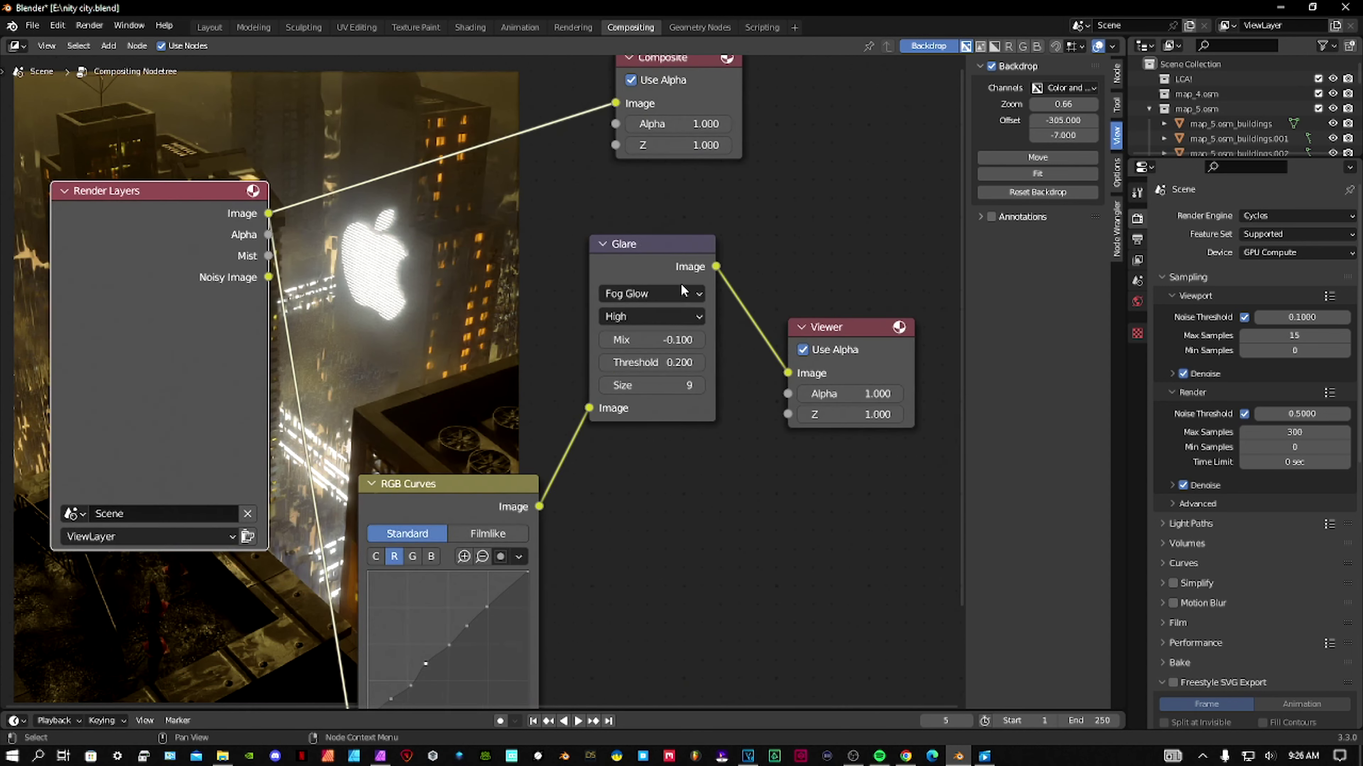
middle_drag(680, 283, 494, 305)
scroll(671, 279, up, 4)
Examine the RGB Curves node's red channel curve against the composited city image in the backdrop
middle_drag(340, 519, 462, 268)
middle_drag(192, 397, 265, 310)
middle_drag(456, 371, 484, 289)
middle_drag(293, 478, 403, 259)
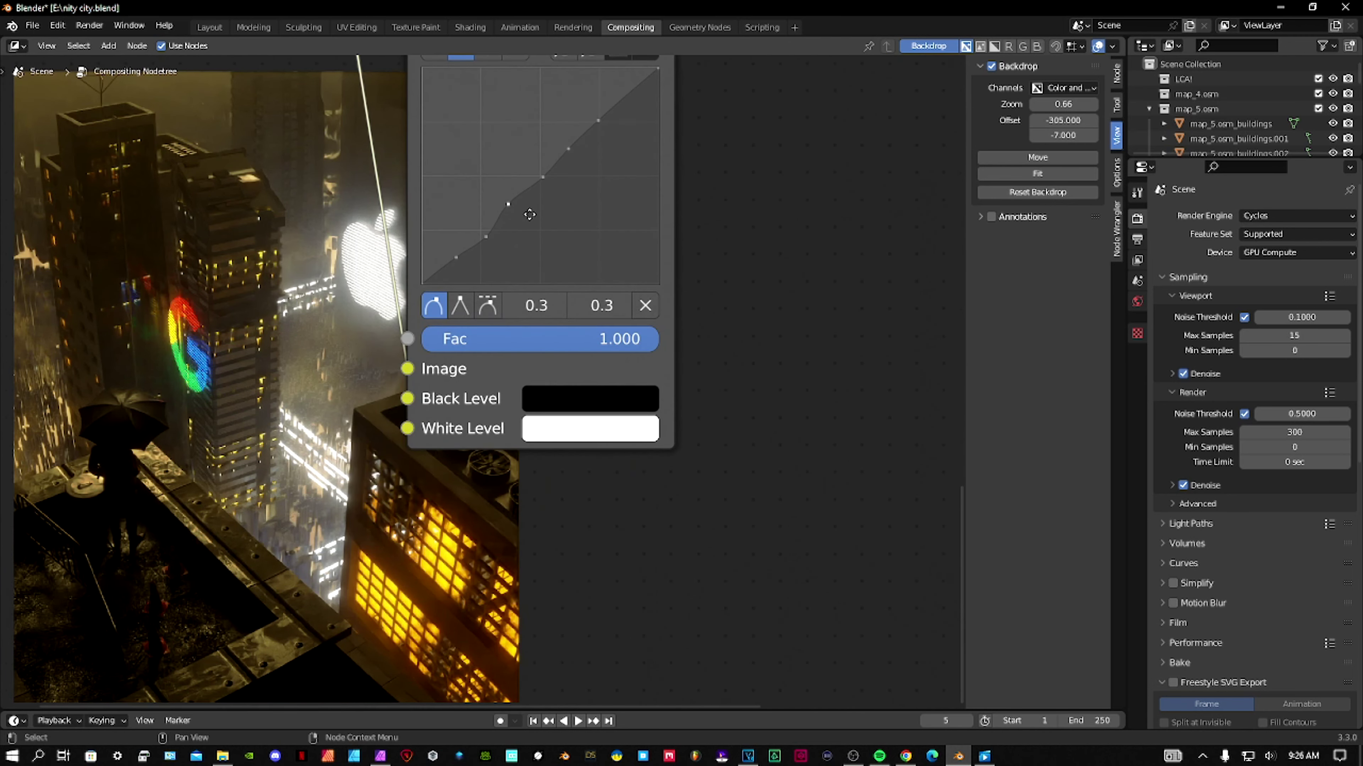
middle_drag(530, 214, 393, 521)
middle_drag(117, 620, 323, 434)
middle_drag(117, 476, 218, 321)
middle_drag(428, 251, 343, 448)
middle_drag(226, 570, 248, 377)
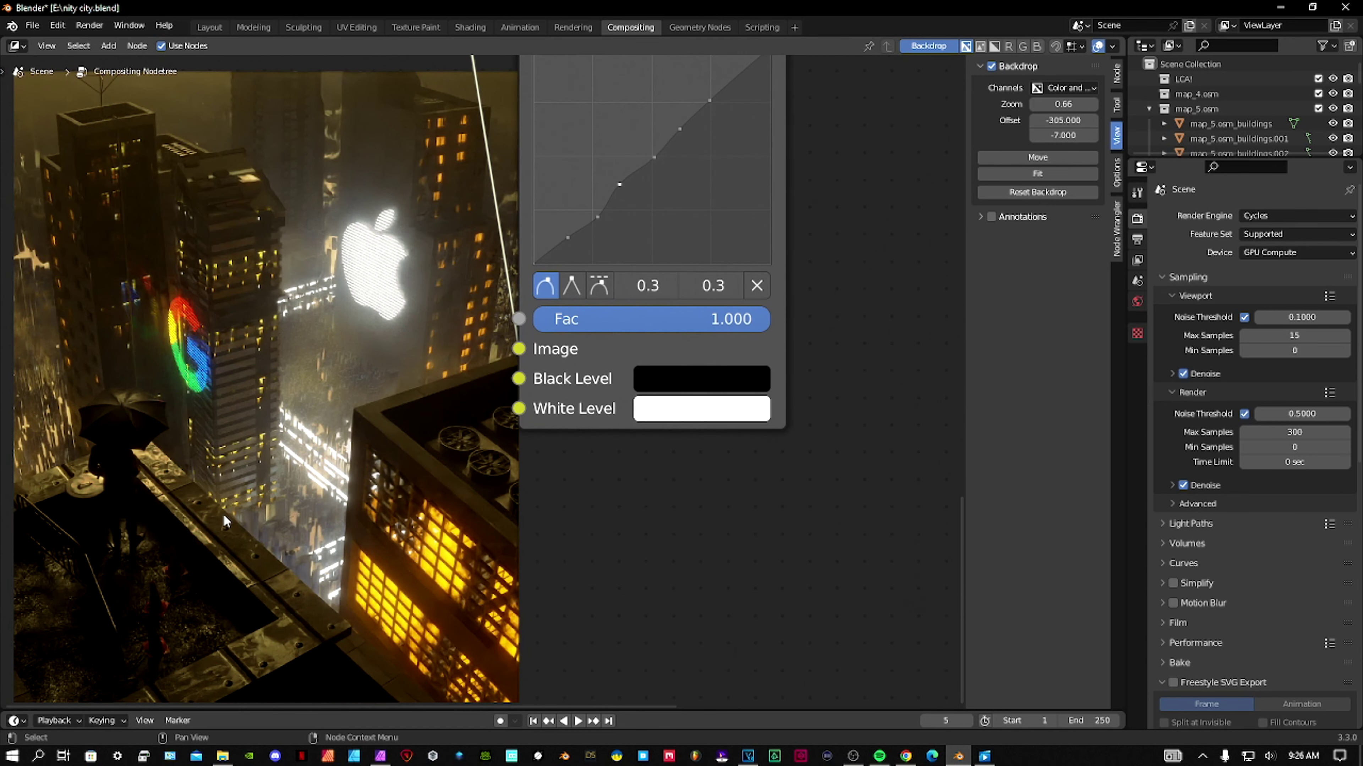
middle_drag(665, 220, 663, 401)
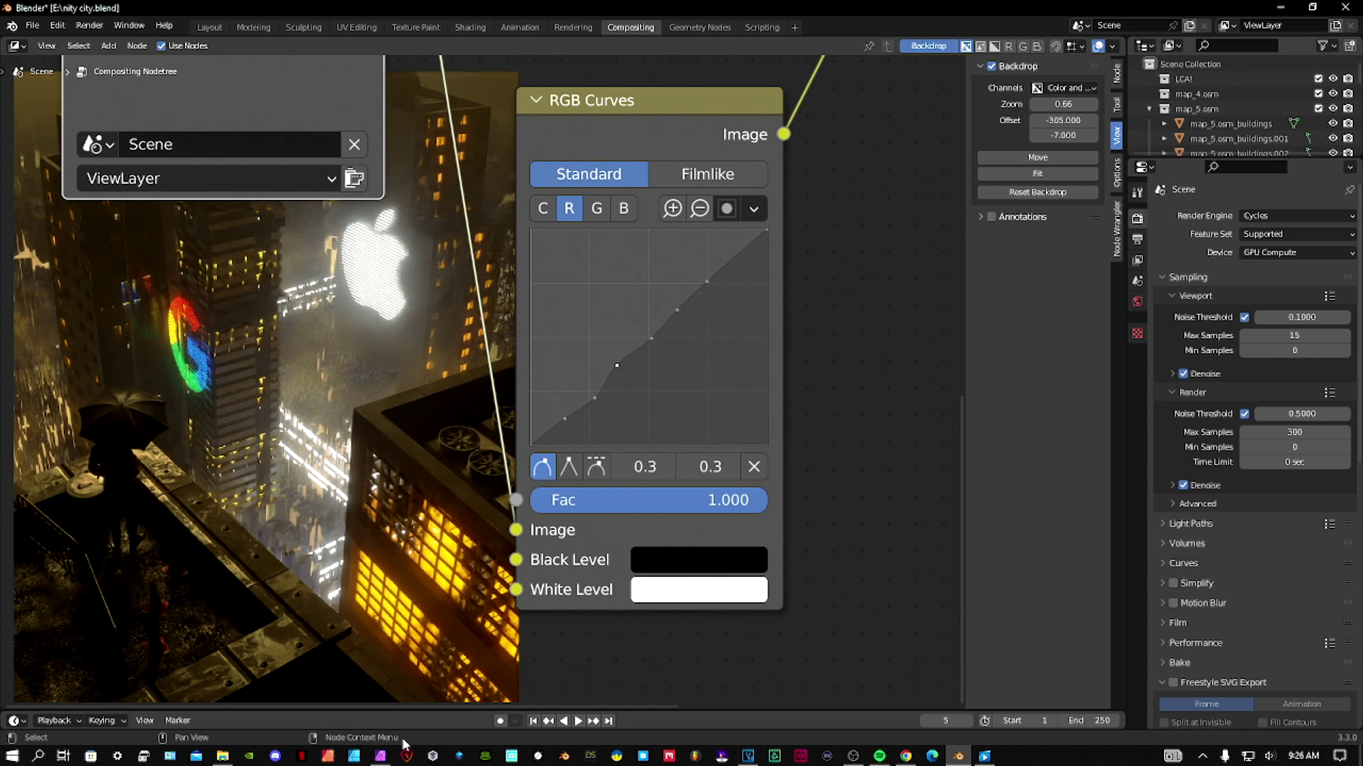
mouse_move(383, 759)
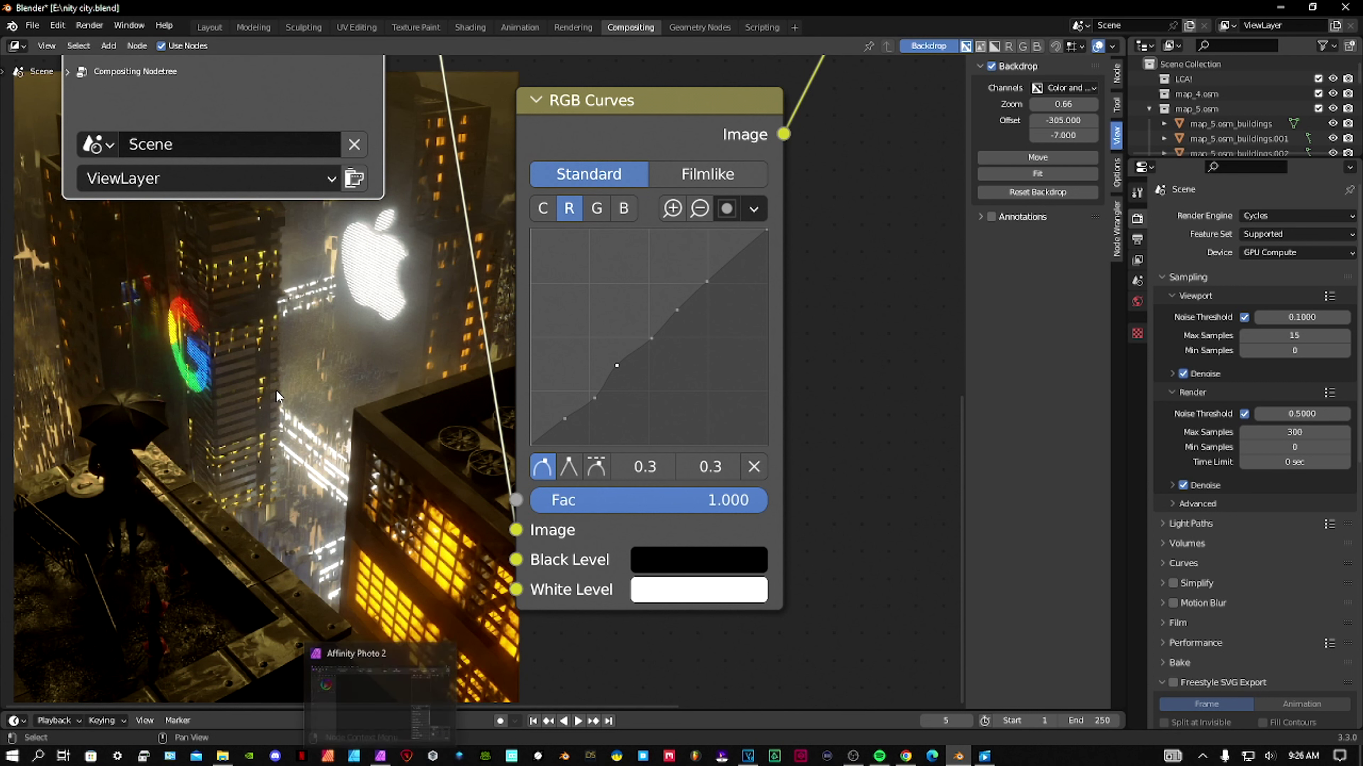
middle_drag(277, 396, 296, 384)
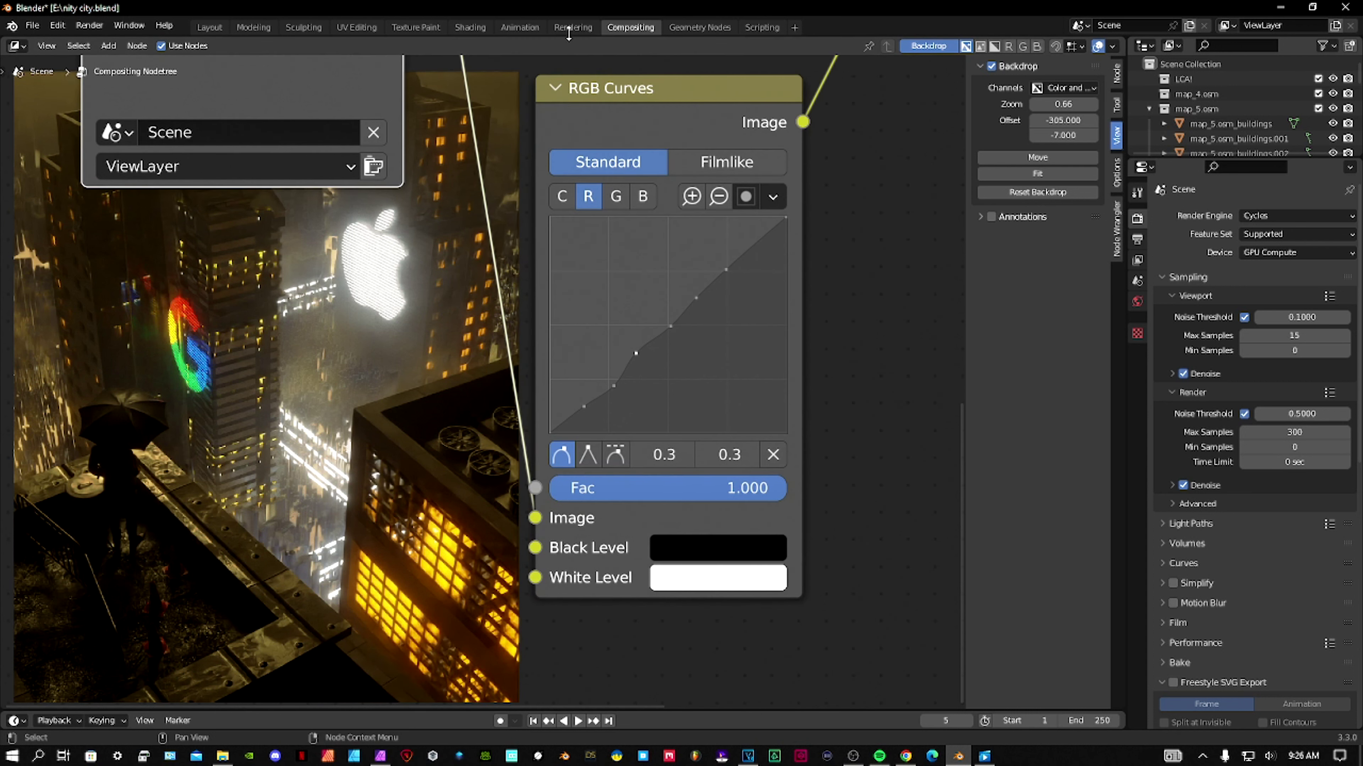
Display the Viewer Node image in the Rendering workspace and inspect the whole composited picture
click(581, 28)
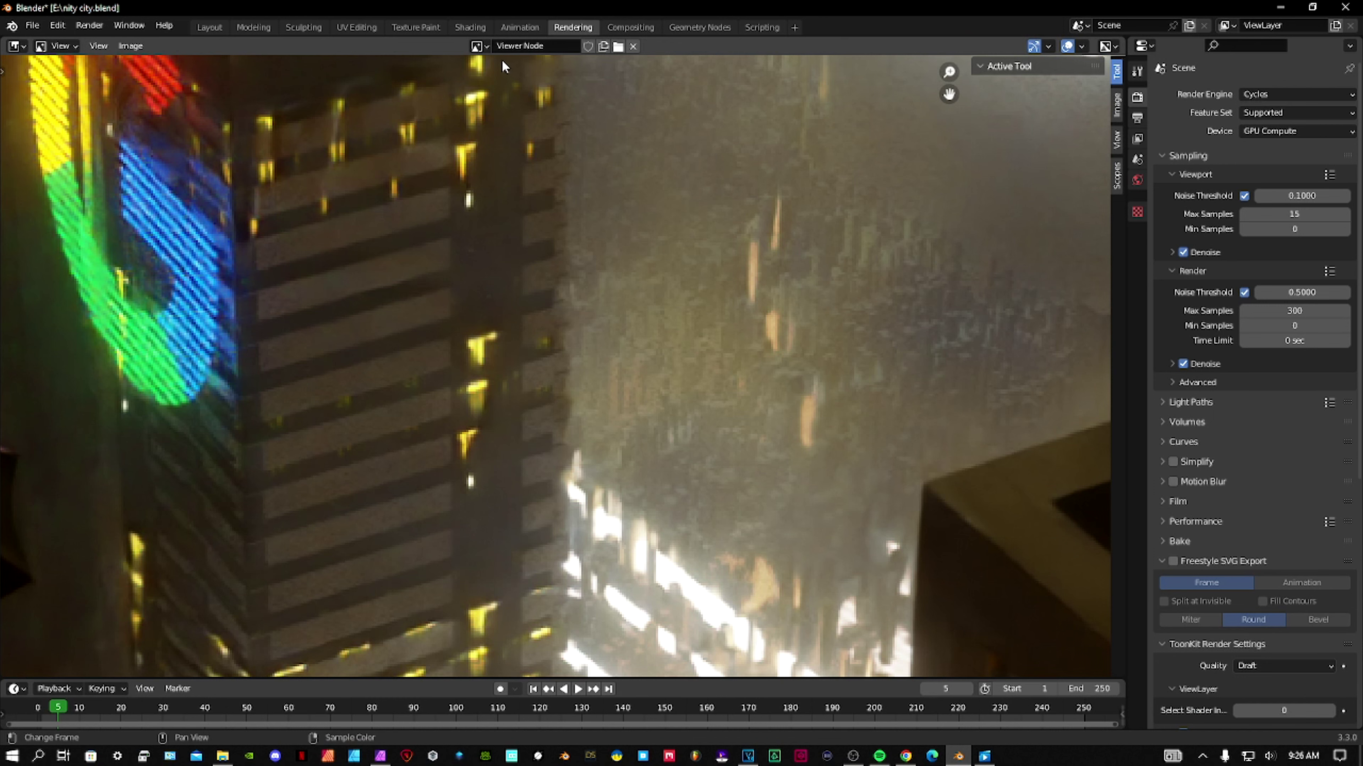
scroll(538, 186, down, 7)
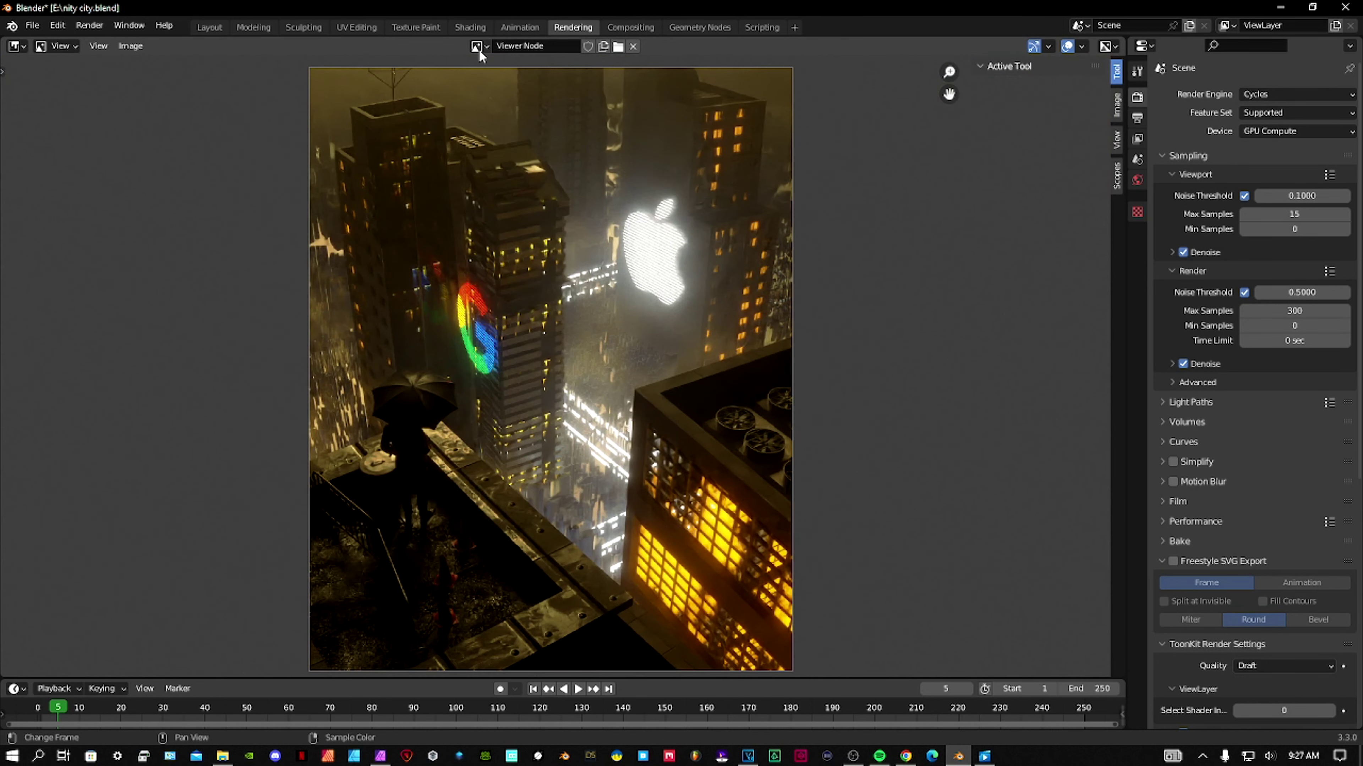
click(479, 47)
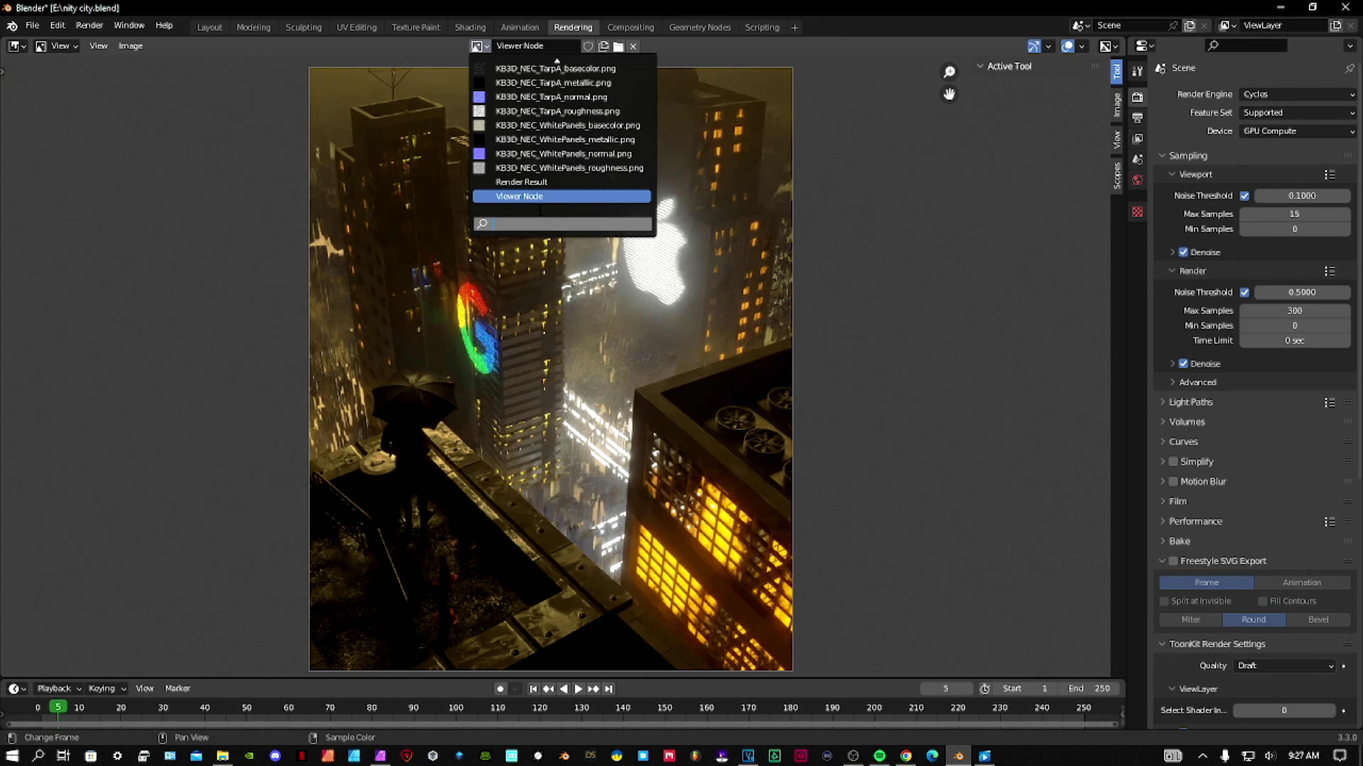
click(540, 197)
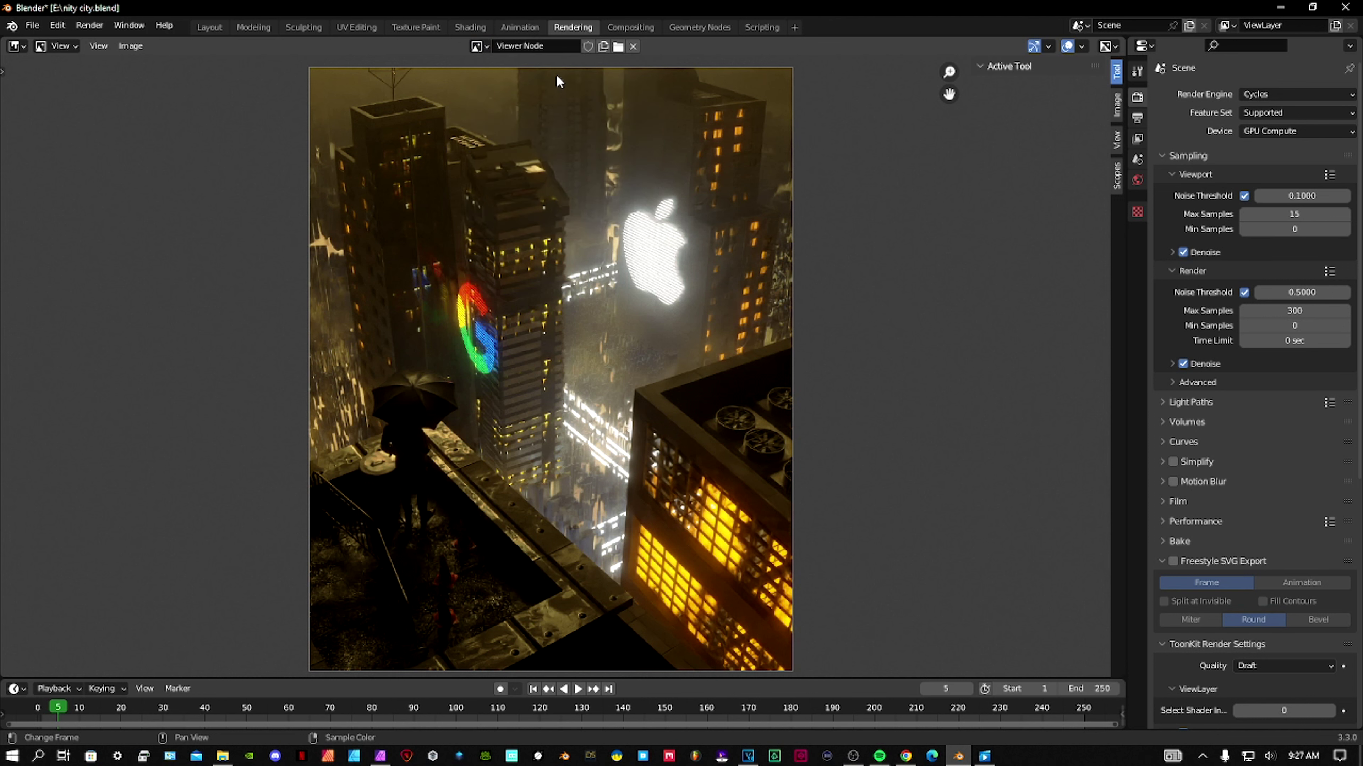
scroll(684, 334, up, 1)
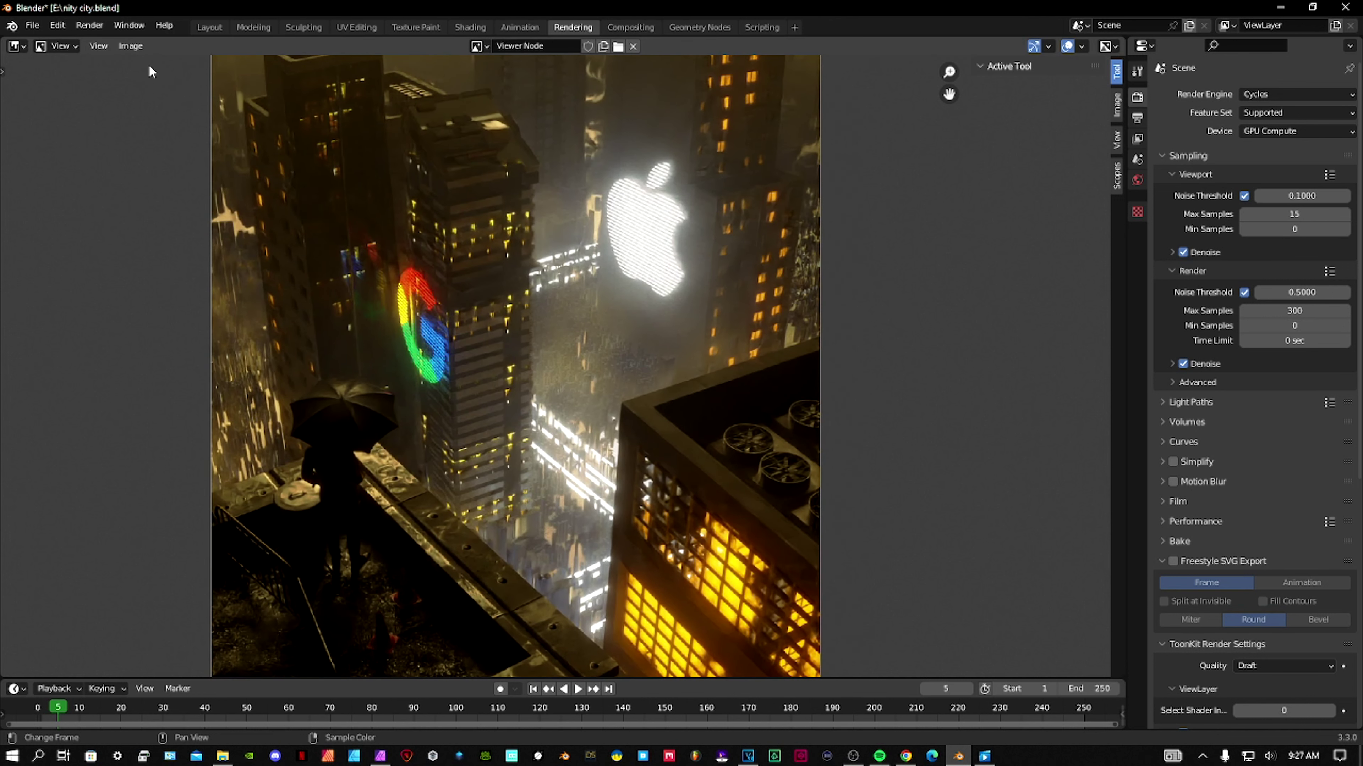
Start saving the Viewer Node image as a file, with the save location on the E: drive
click(131, 45)
middle_drag(445, 526, 448, 517)
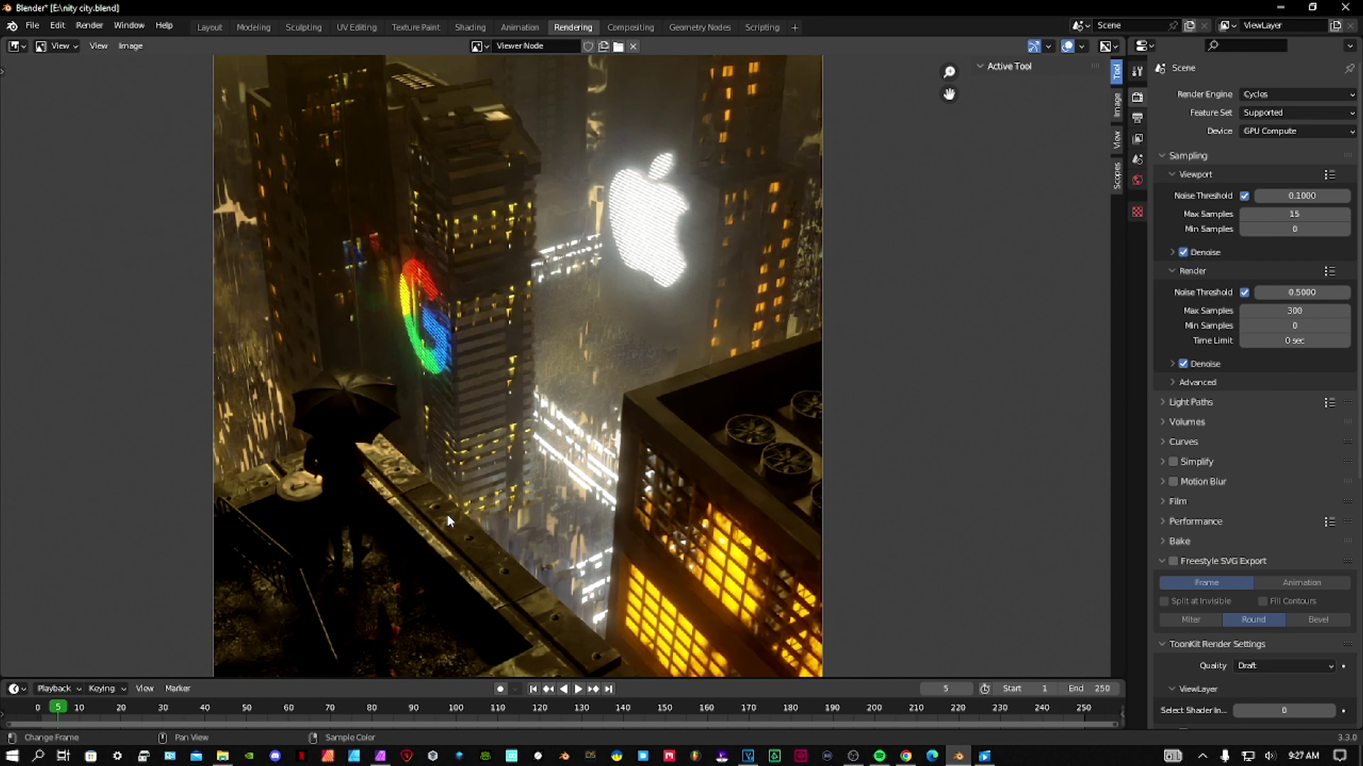
click(130, 46)
click(164, 156)
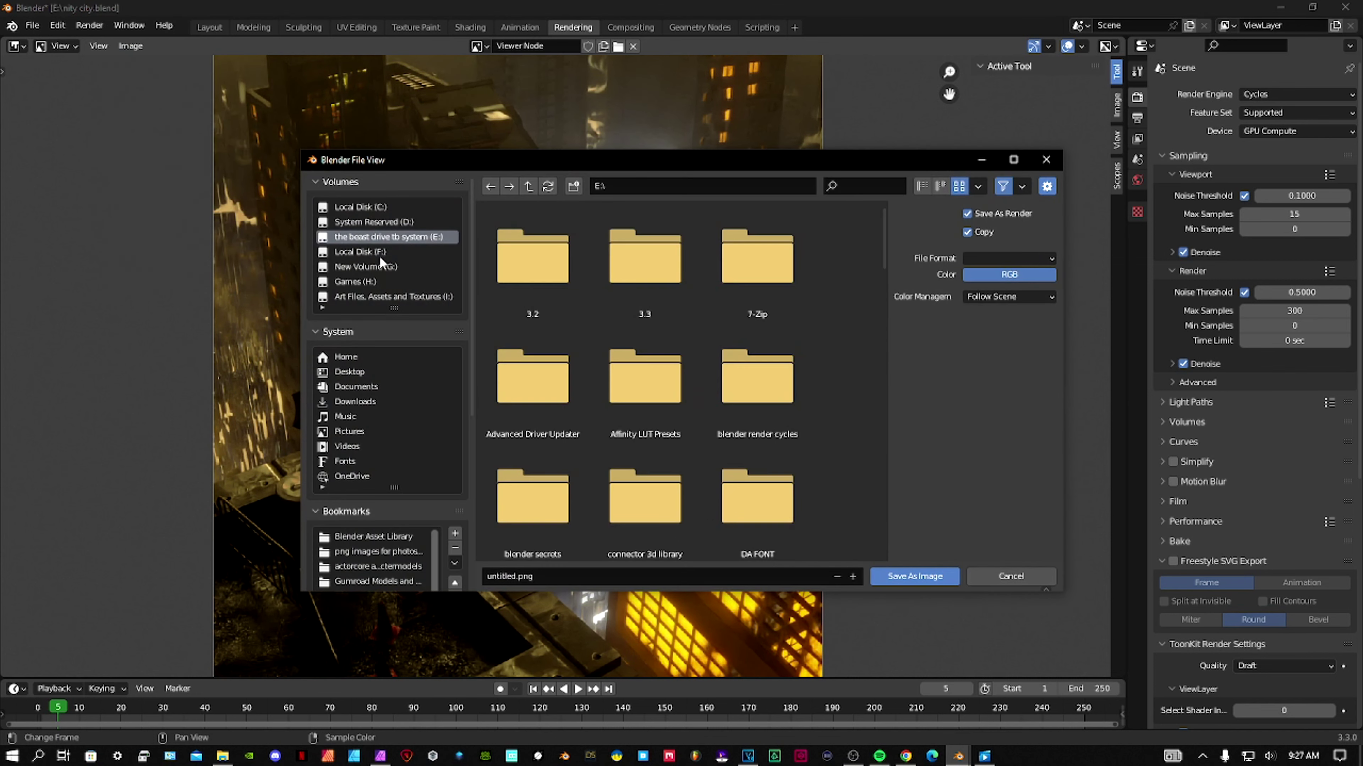
Switch to Affinity Photo and open the rendered image cityy from the E: drive
click(379, 756)
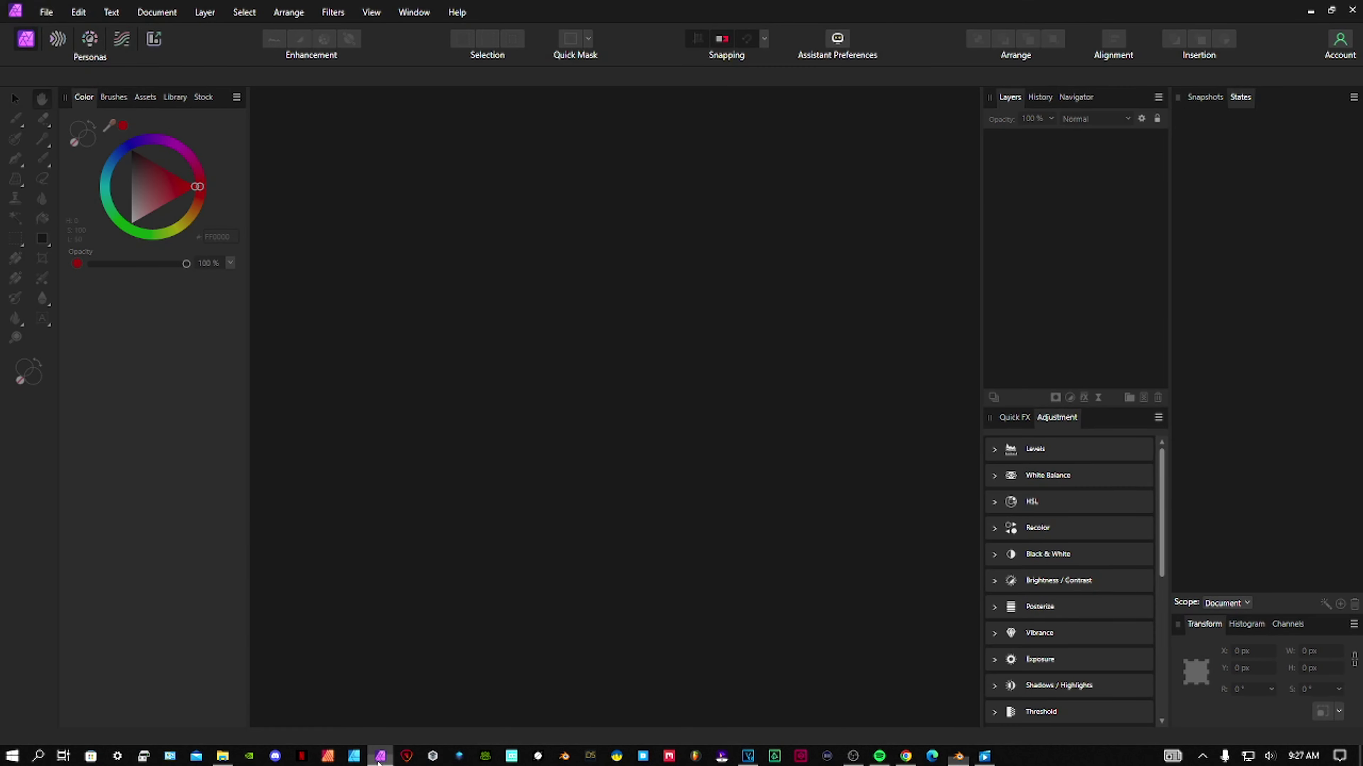
click(45, 16)
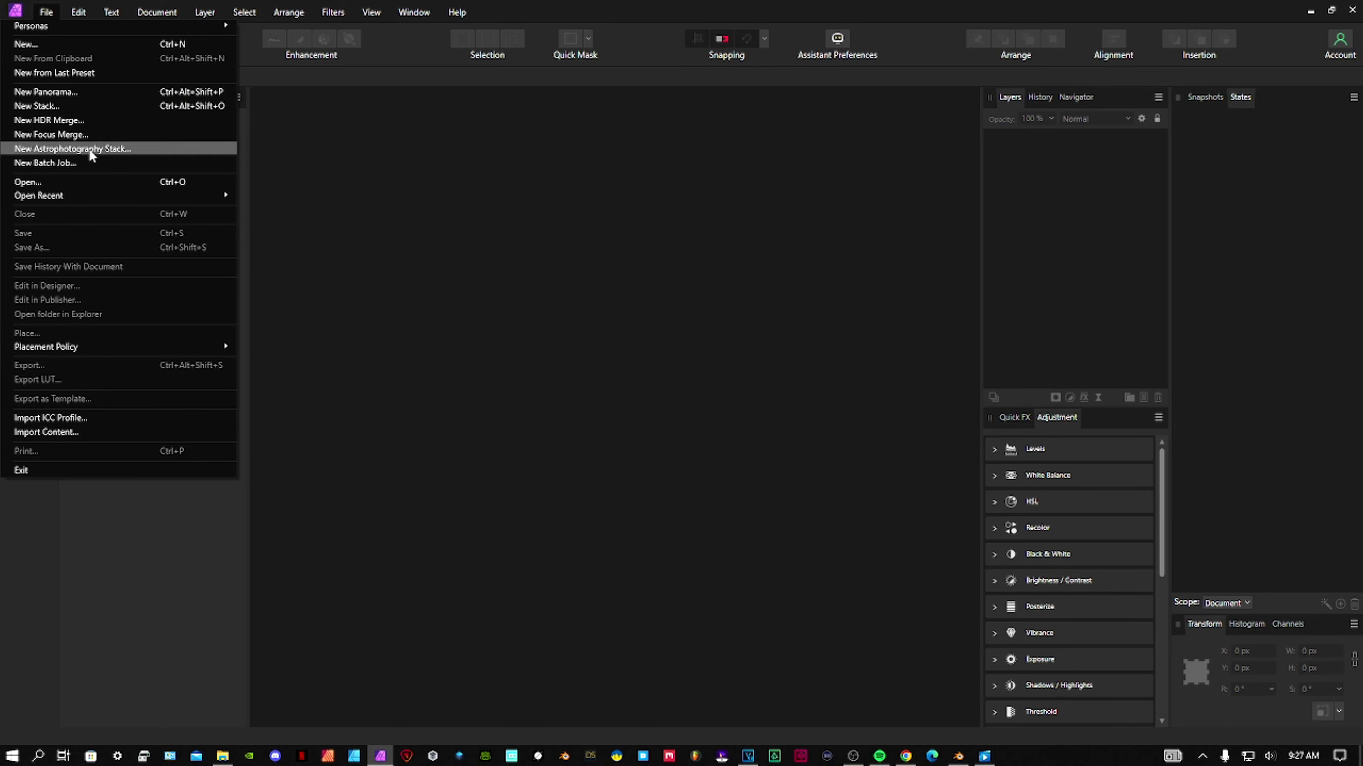
click(79, 181)
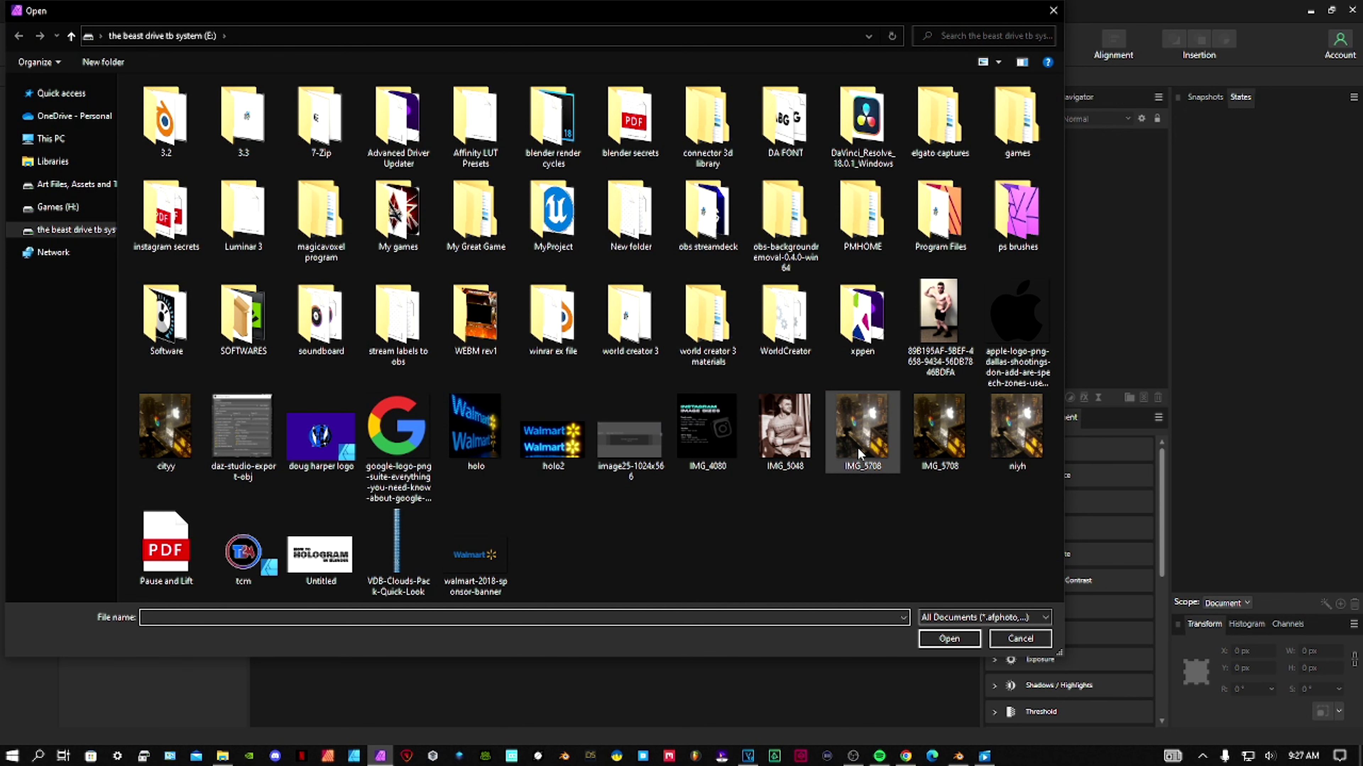
click(166, 427)
click(957, 638)
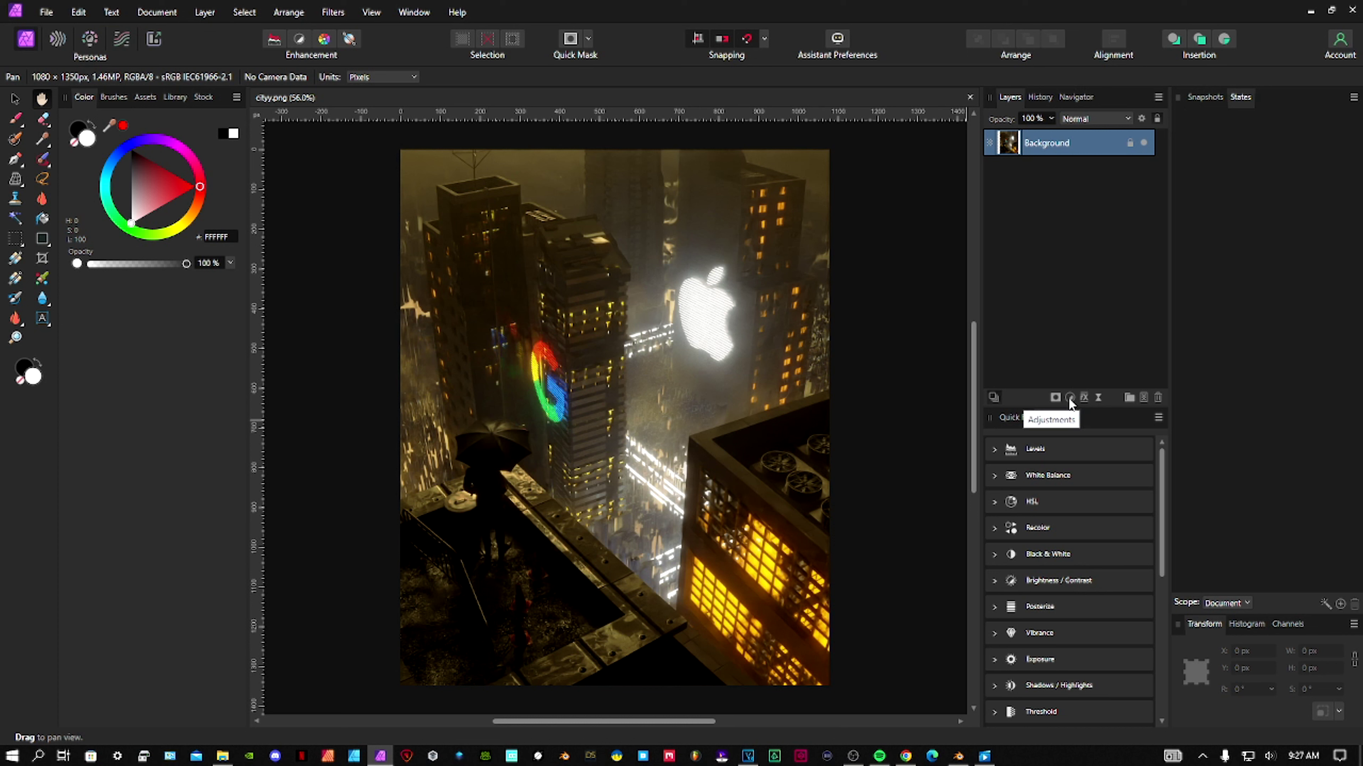
Add a live Clarity filter to the Background layer and increase its strength
drag(715, 454, 661, 442)
ctrl+scroll(661, 442, up, 3)
ctrl+scroll(664, 443, down, 5)
ctrl+scroll(667, 445, up, 3)
ctrl+scroll(667, 445, down, 2)
click(1097, 397)
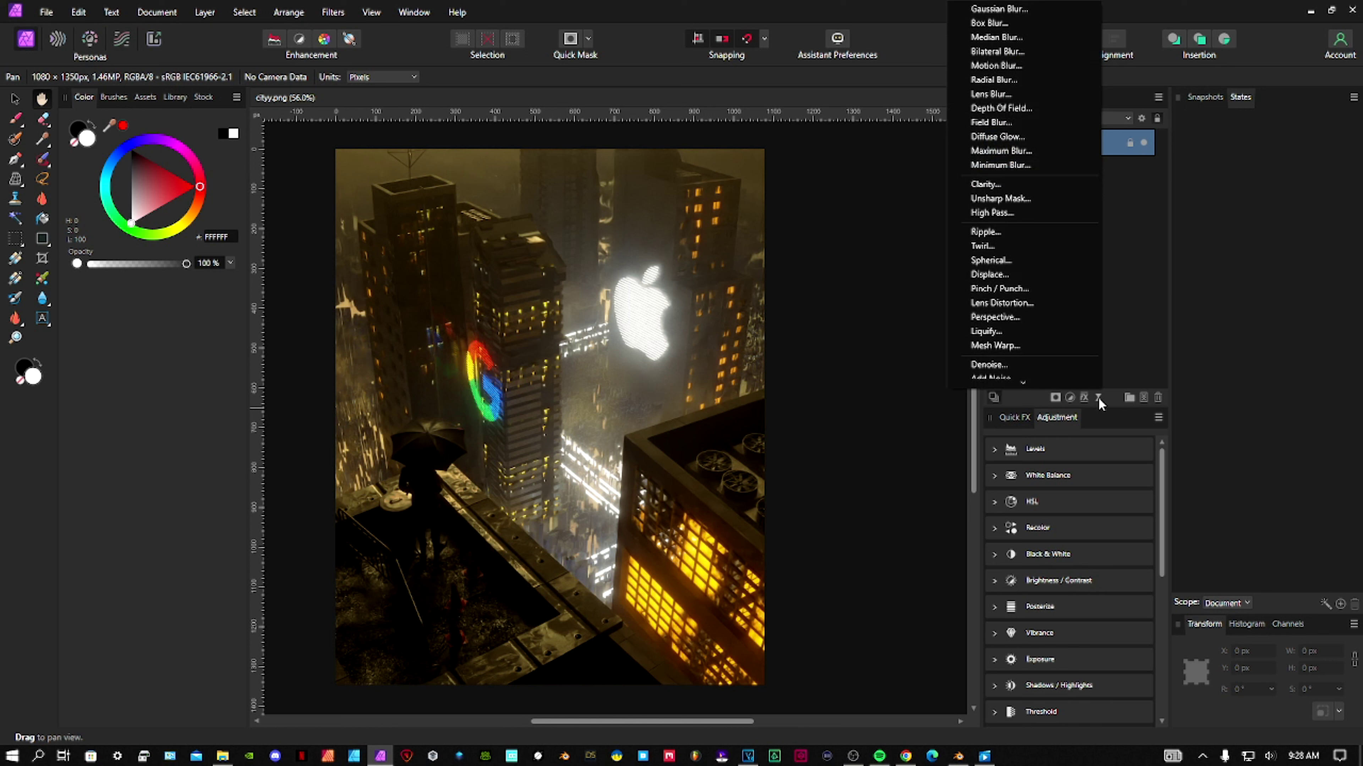
click(1010, 186)
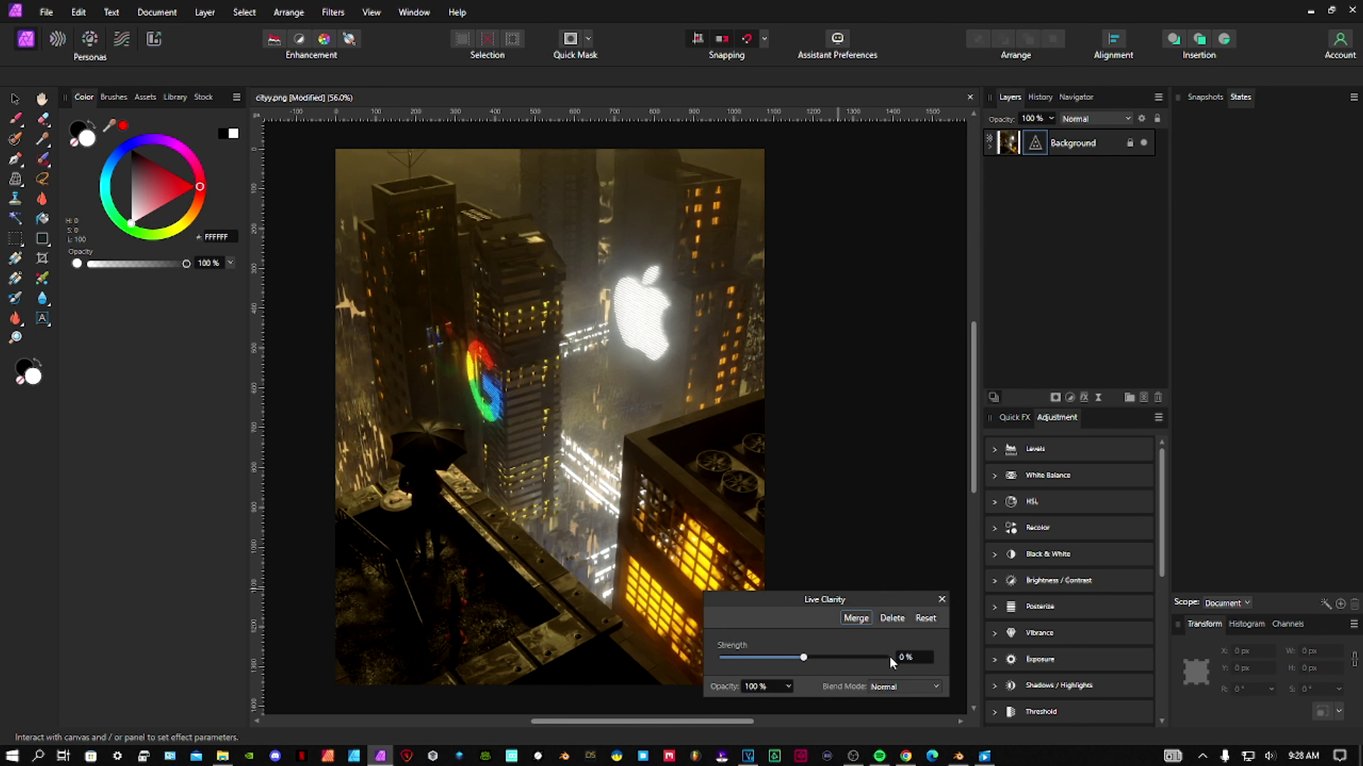
scroll(920, 664, up, 8)
scroll(919, 663, up, 7)
scroll(919, 658, up, 2)
click(941, 599)
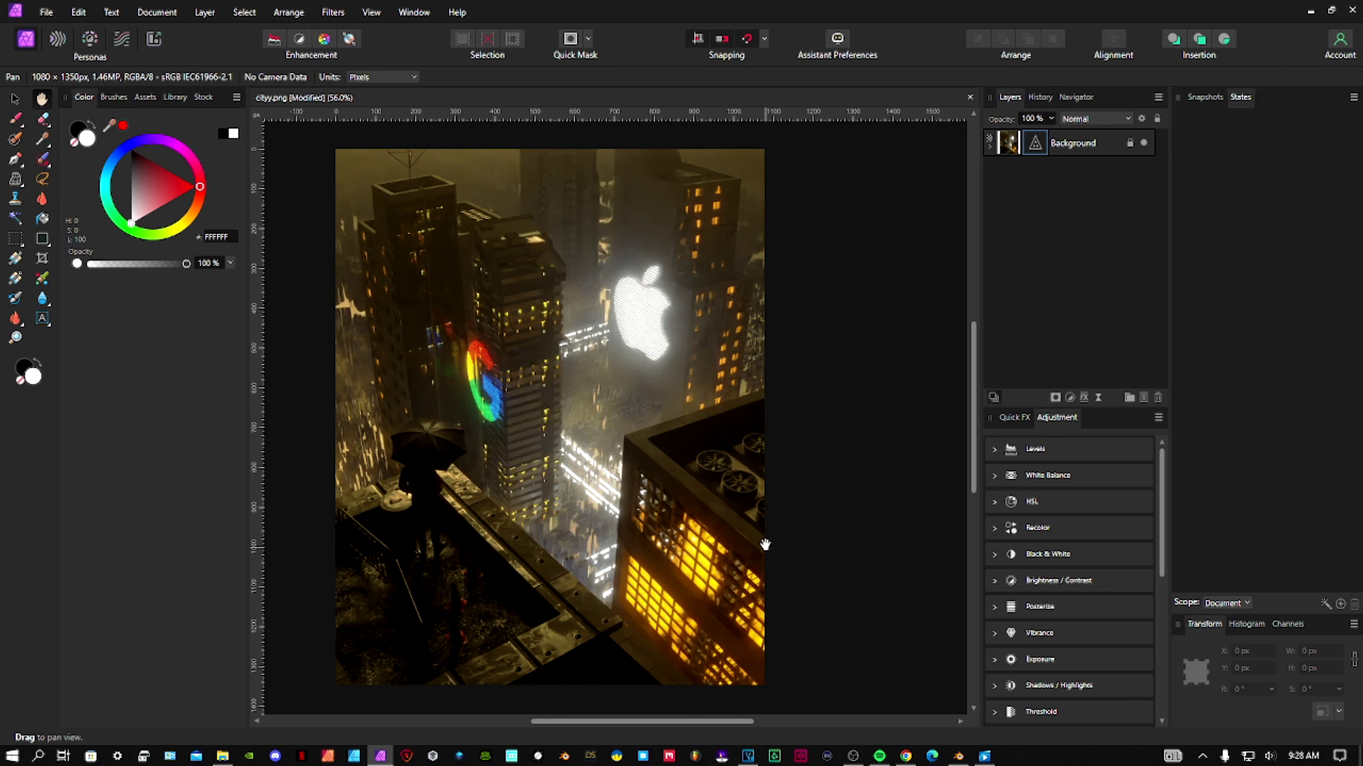
Add a live High Pass filter above the city image with Soft Light blending and a small radius
drag(763, 541, 759, 534)
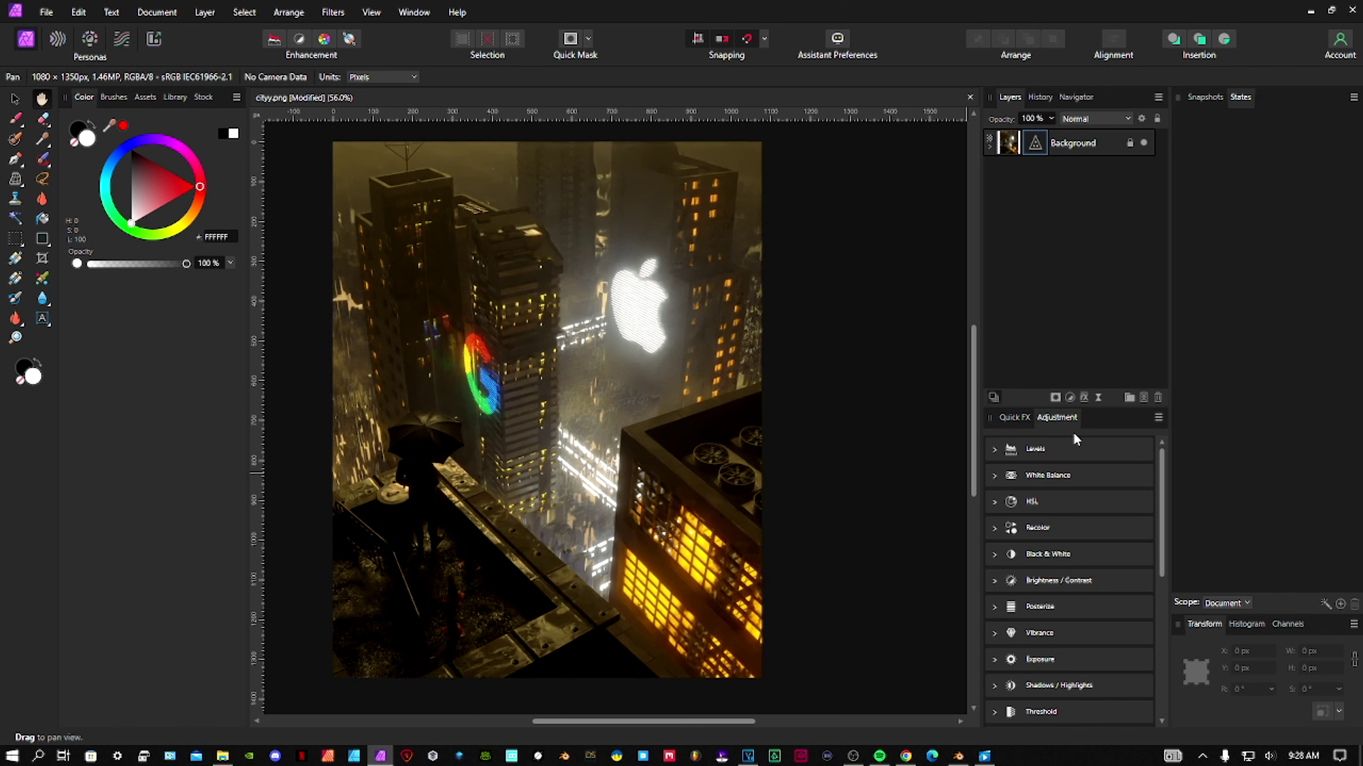
click(1098, 397)
click(992, 206)
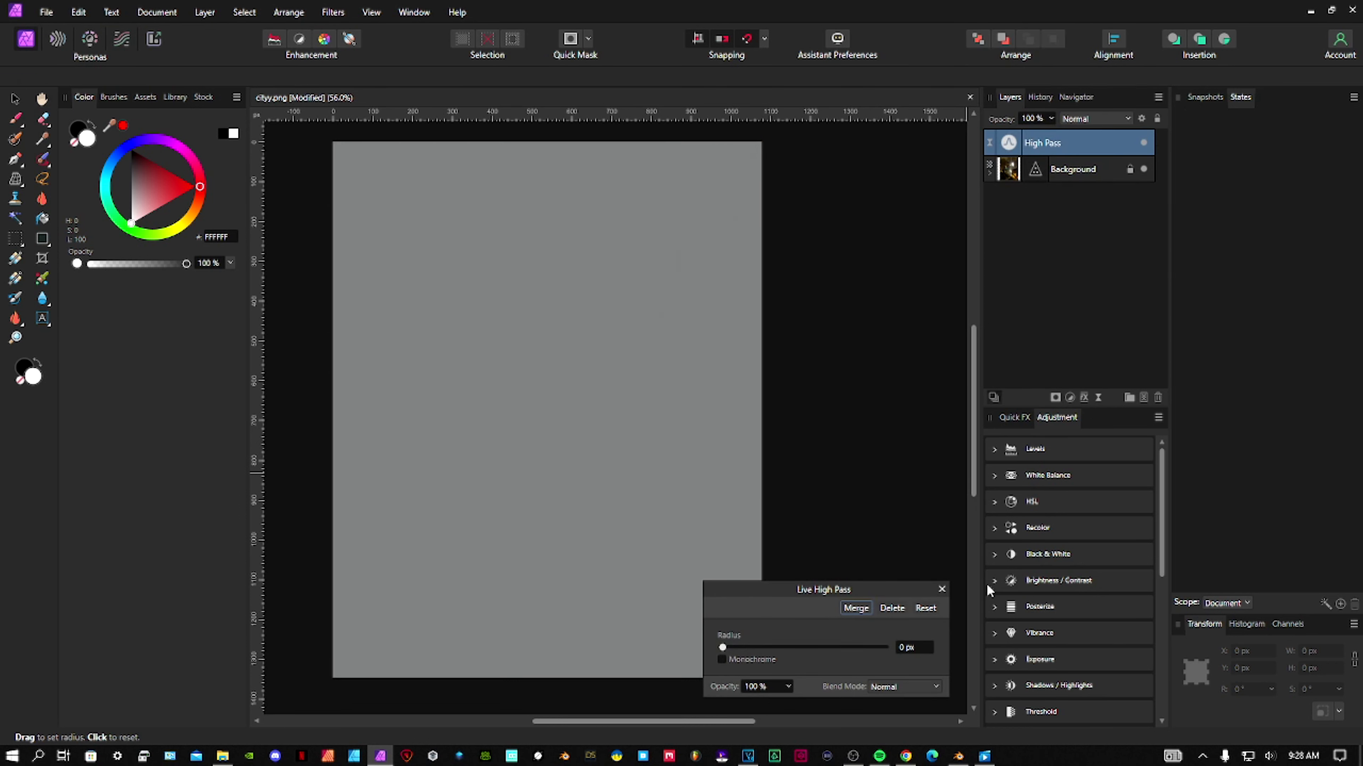
click(921, 687)
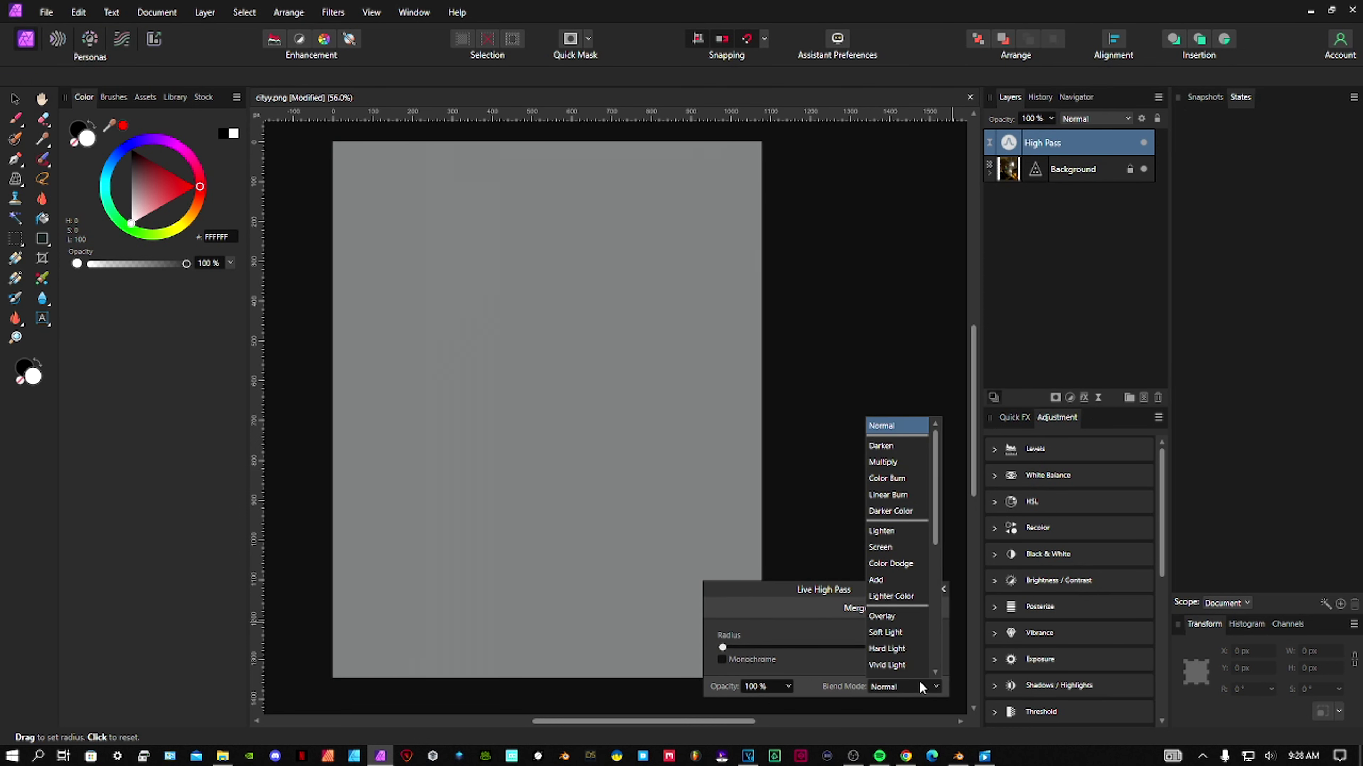
scroll(919, 681, down, 1)
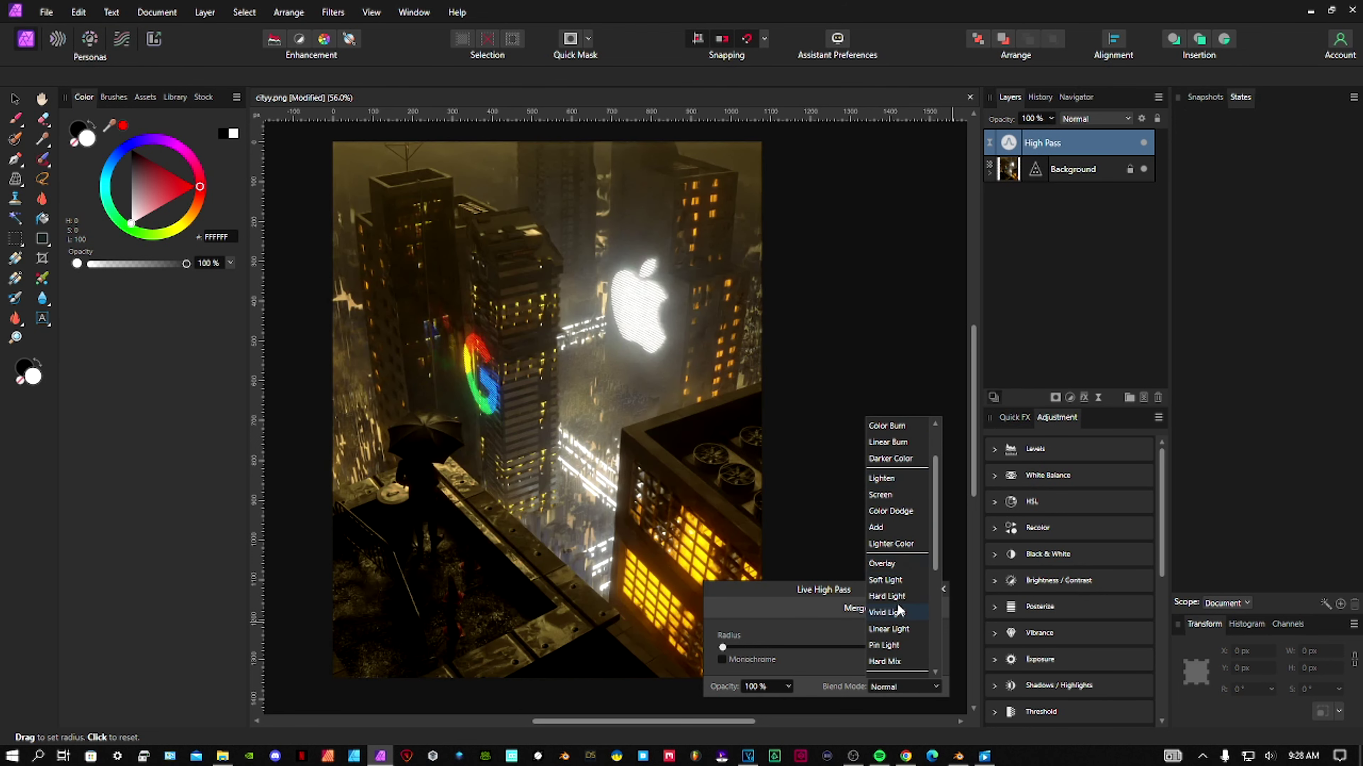
click(900, 583)
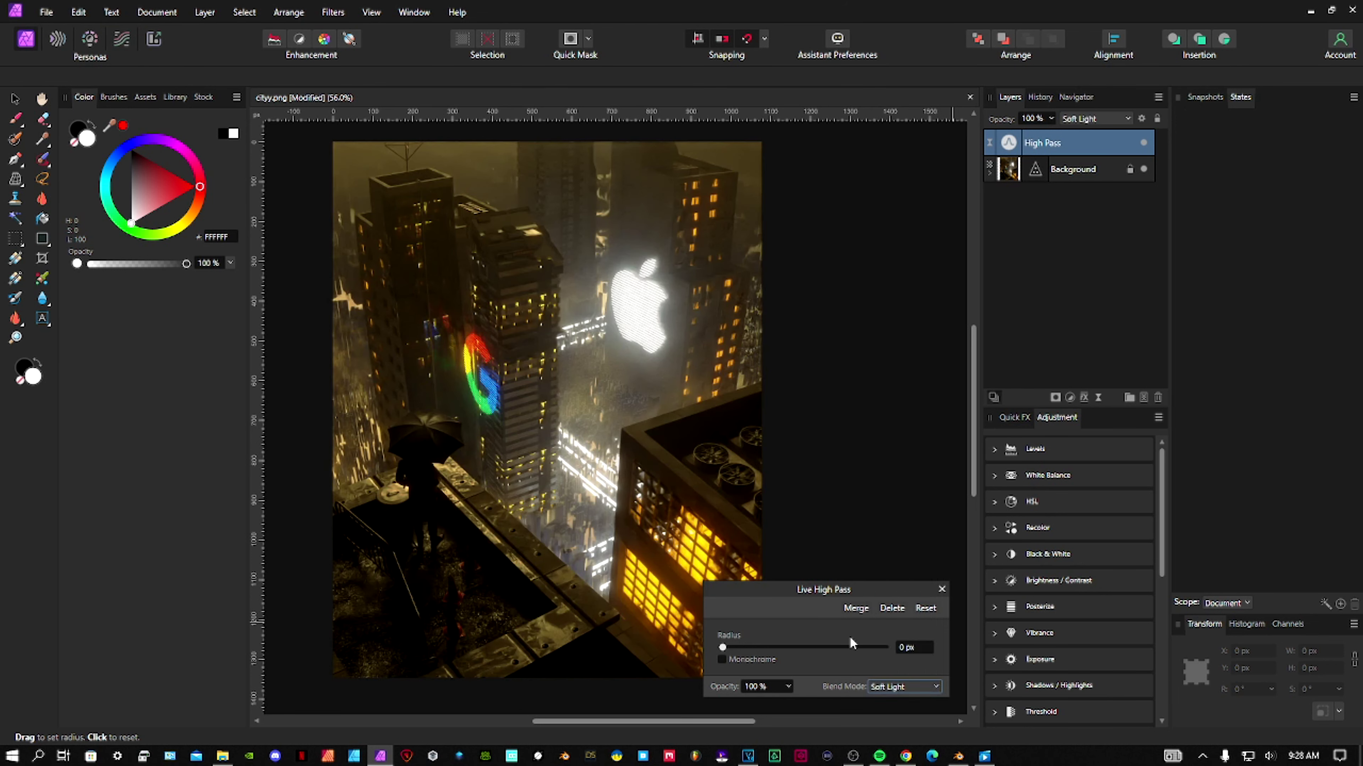
mouse_move(722, 649)
mouse_down()
mouse_move(796, 648)
mouse_move(740, 647)
mouse_up()
scroll(913, 649, up, 1)
scroll(913, 649, down, 2)
click(941, 588)
Add a Soft Proof adjustment with the Agfa : Swop Standard profile, Perceptual rendering intent and 75% opacity
click(1069, 397)
drag(601, 491, 581, 499)
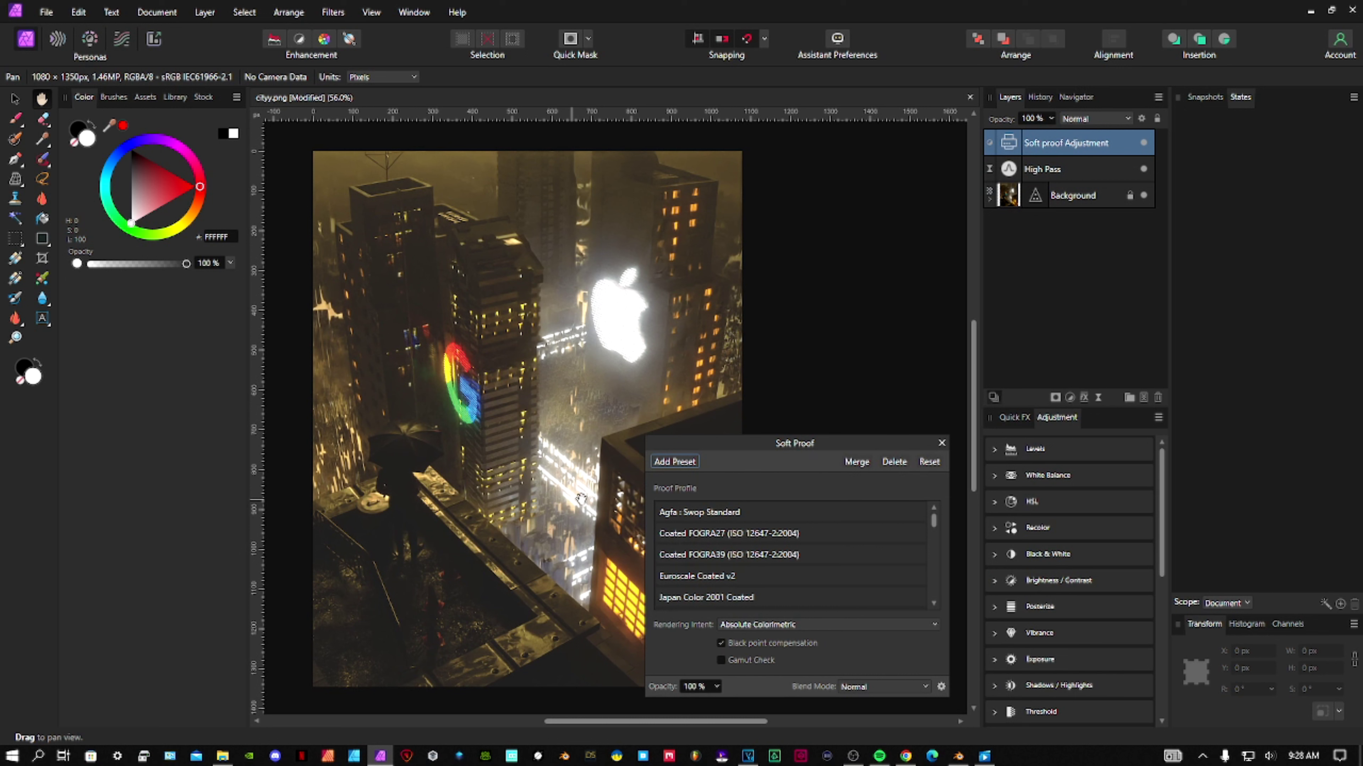
click(751, 514)
click(751, 536)
click(750, 554)
click(745, 513)
click(806, 625)
click(805, 644)
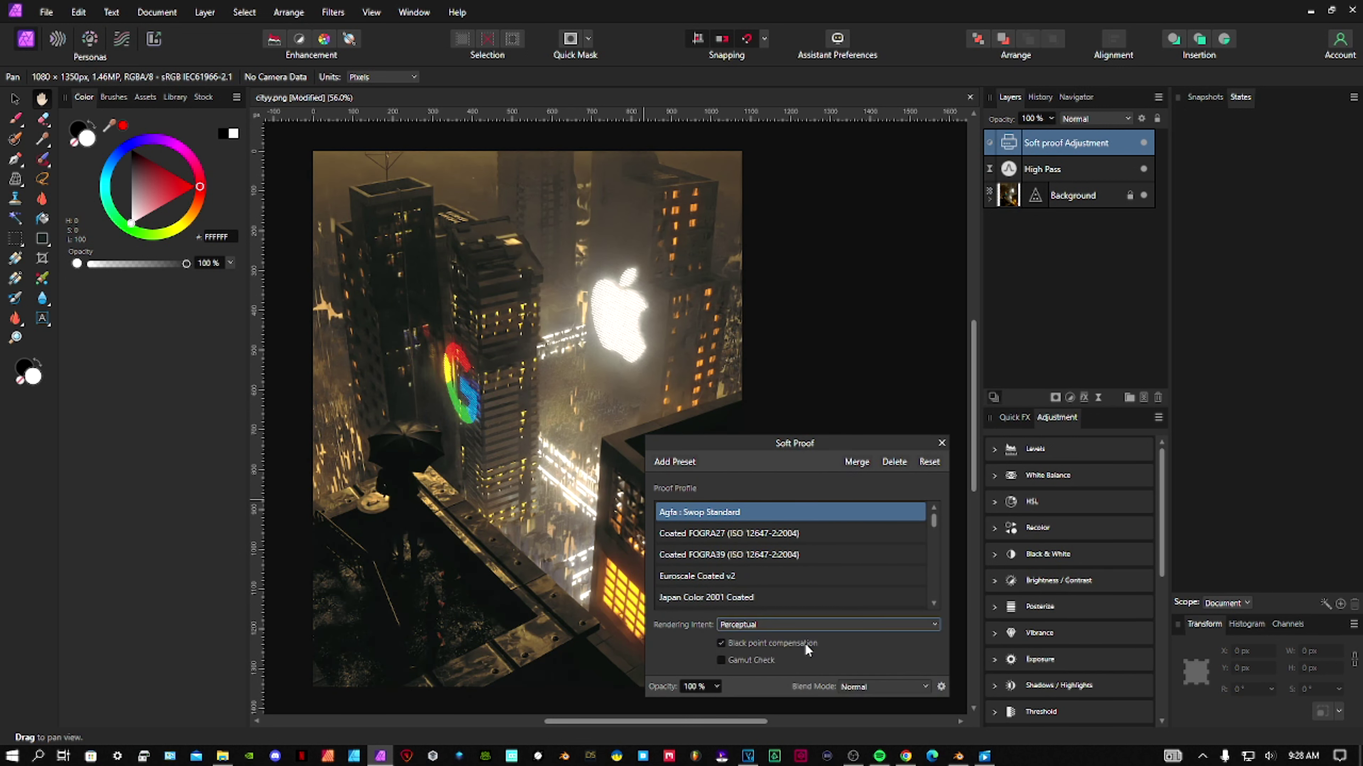
click(717, 687)
drag(716, 698, 684, 709)
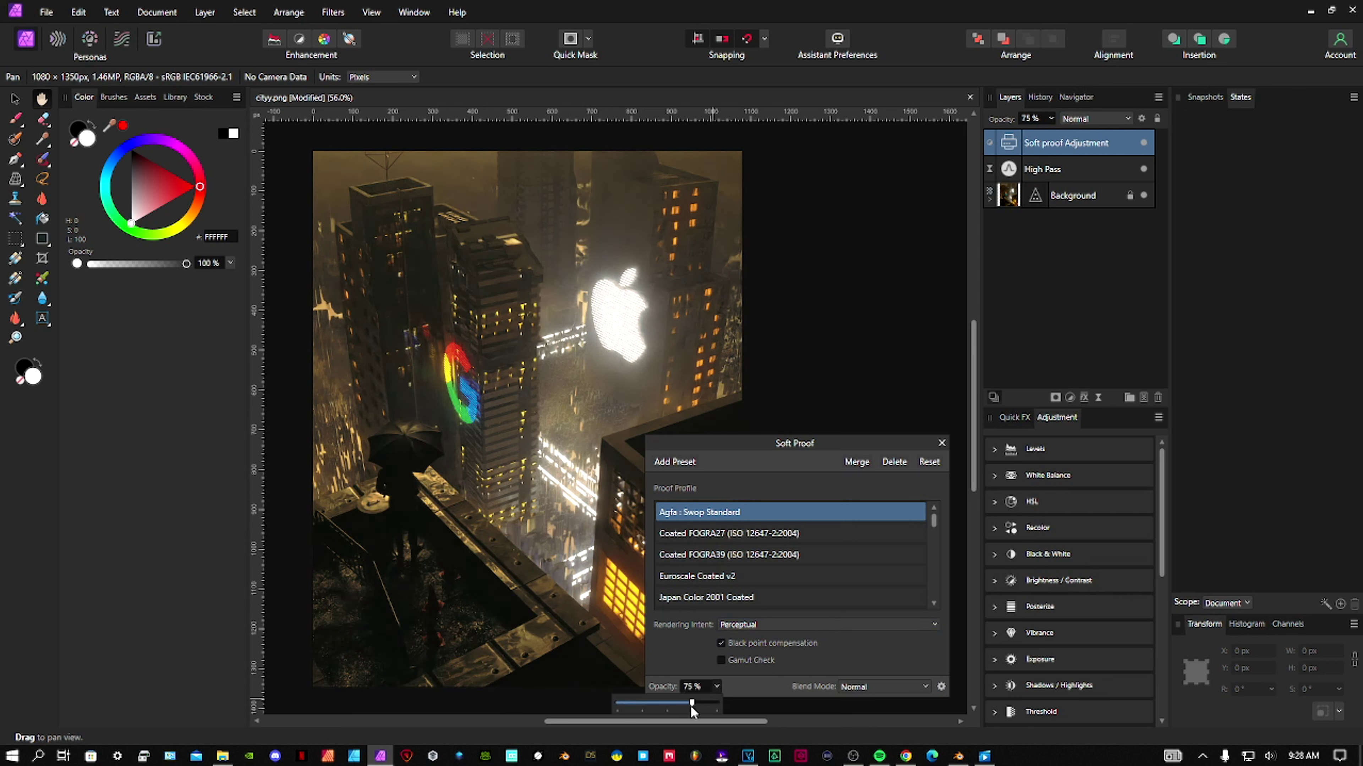
Shape the Soft Proof's blend ranges with source points near 52%/50% and 26%/74% and an underlying dip near 26%/49%, then reopen its settings
click(940, 687)
drag(874, 304, 881, 391)
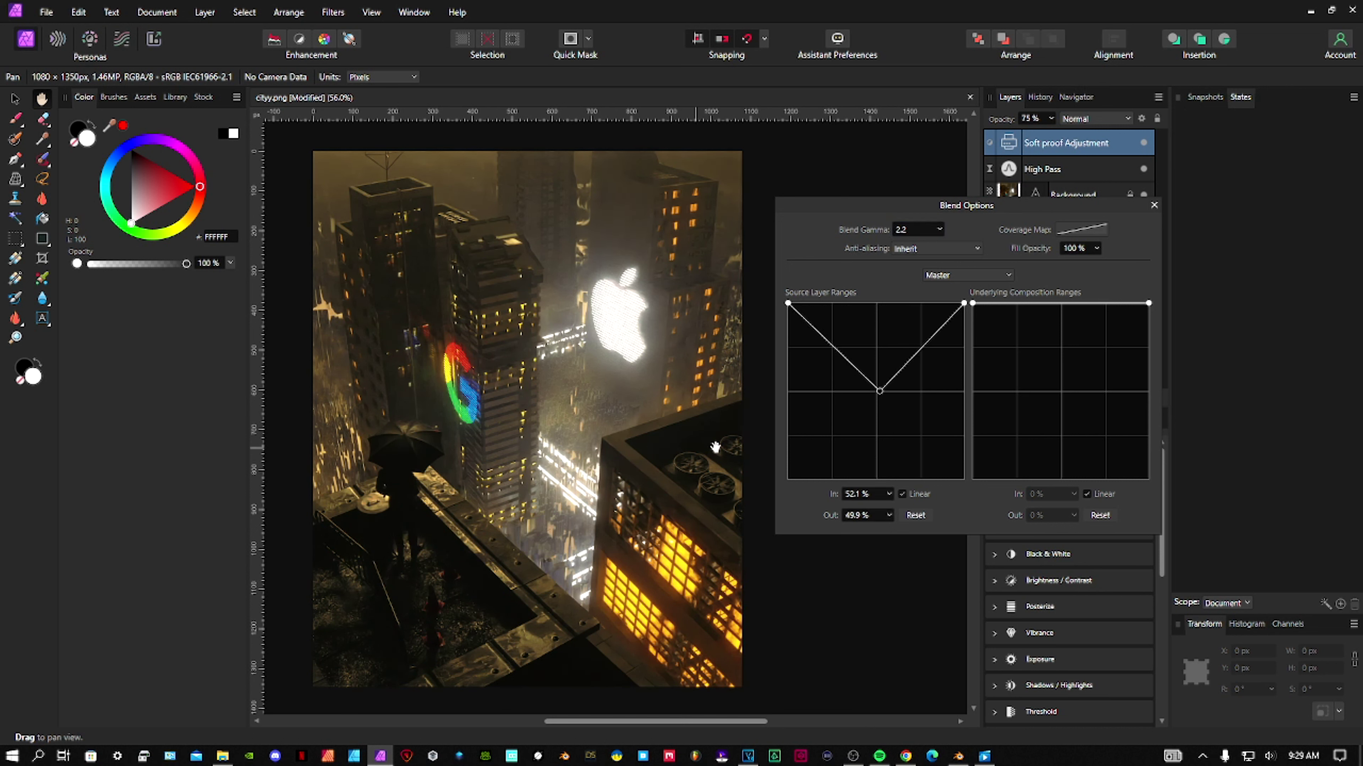
mouse_move(830, 352)
mouse_down()
mouse_move(872, 387)
mouse_move(827, 380)
mouse_move(807, 423)
mouse_move(833, 348)
mouse_up()
drag(1064, 303, 1018, 395)
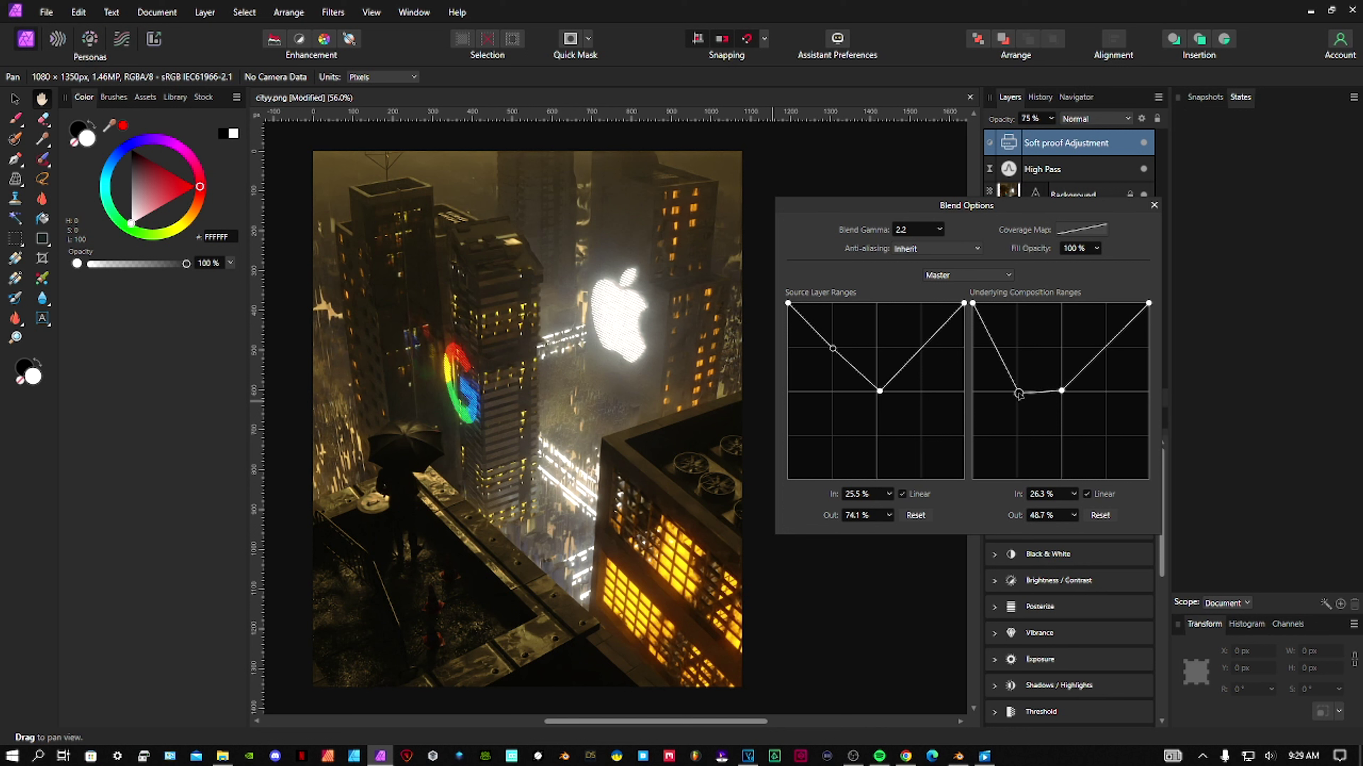
click(1154, 206)
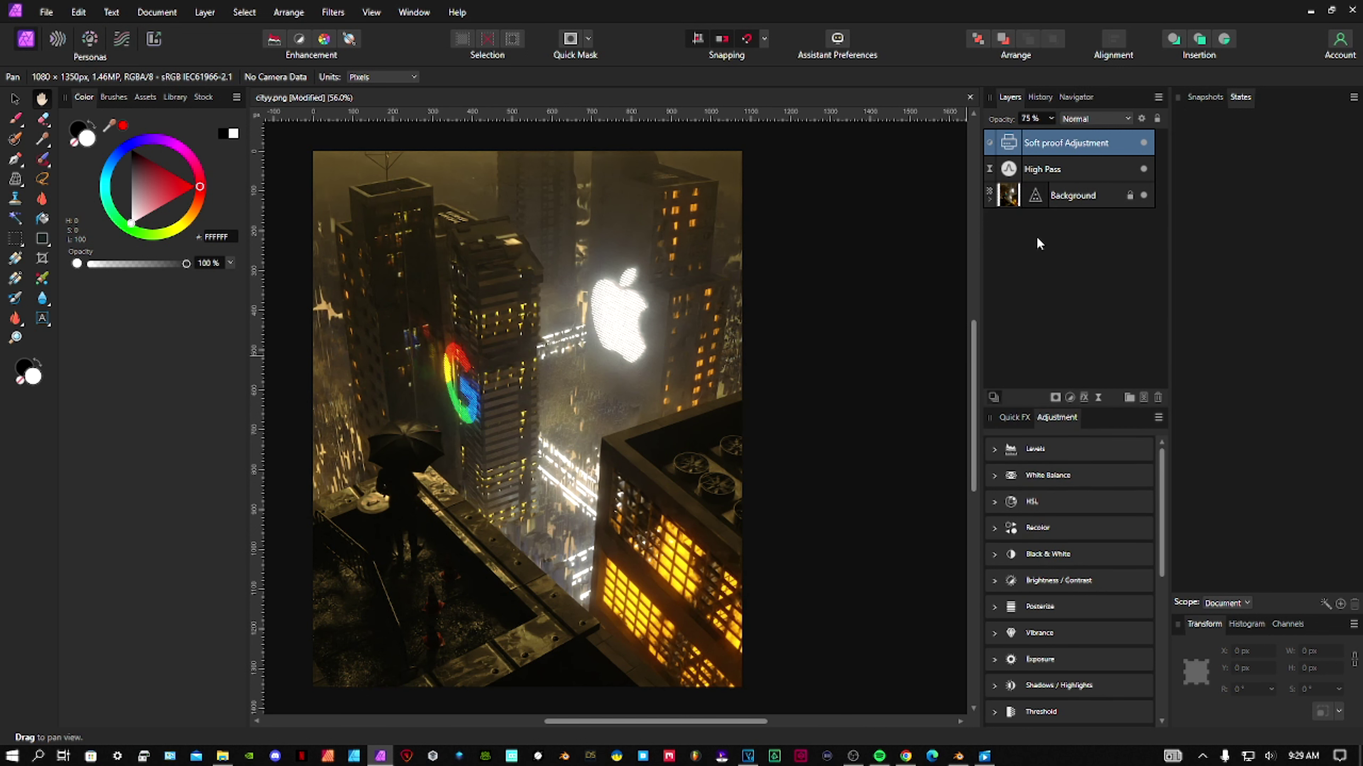
click(1013, 200)
double_click(1012, 144)
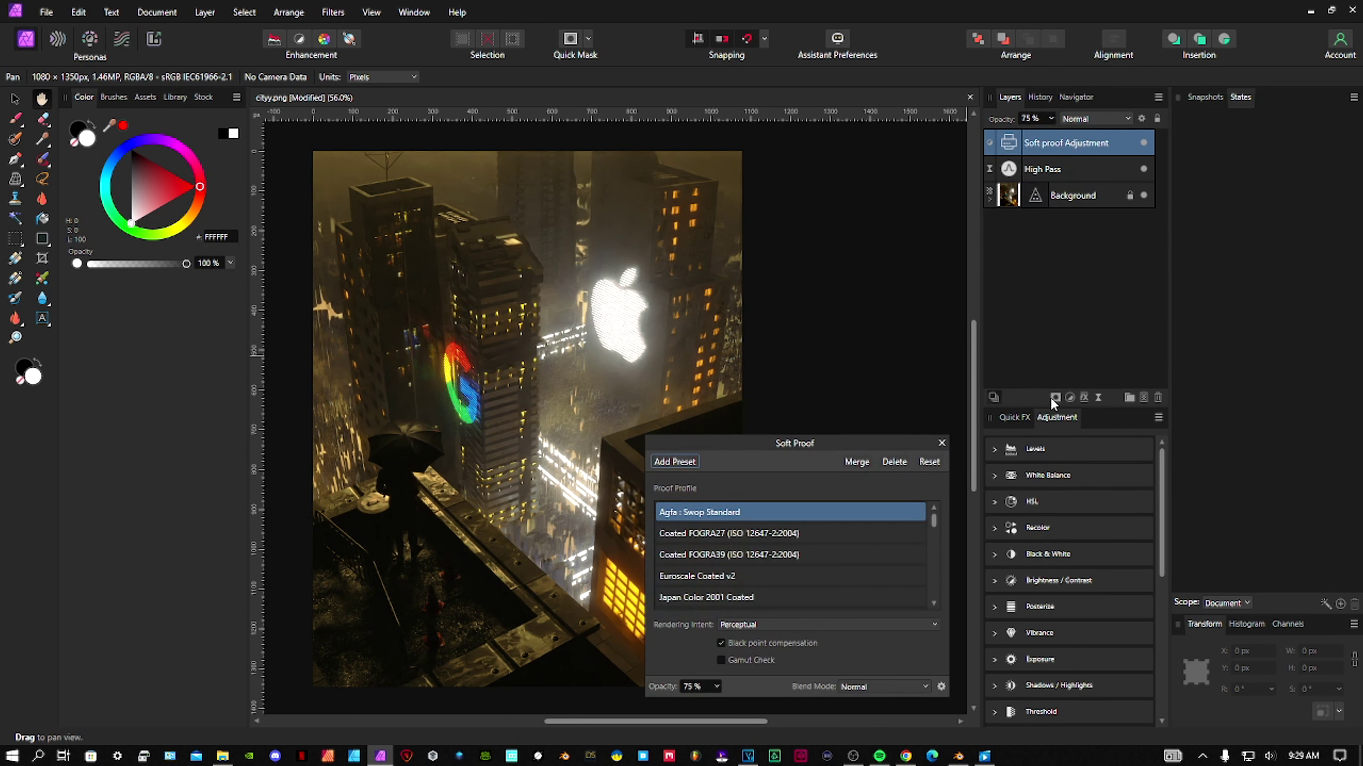
Add a Vibrance adjustment with vibrance at -17% and saturation at 15%
click(1039, 633)
drag(774, 628, 755, 628)
drag(774, 657, 792, 657)
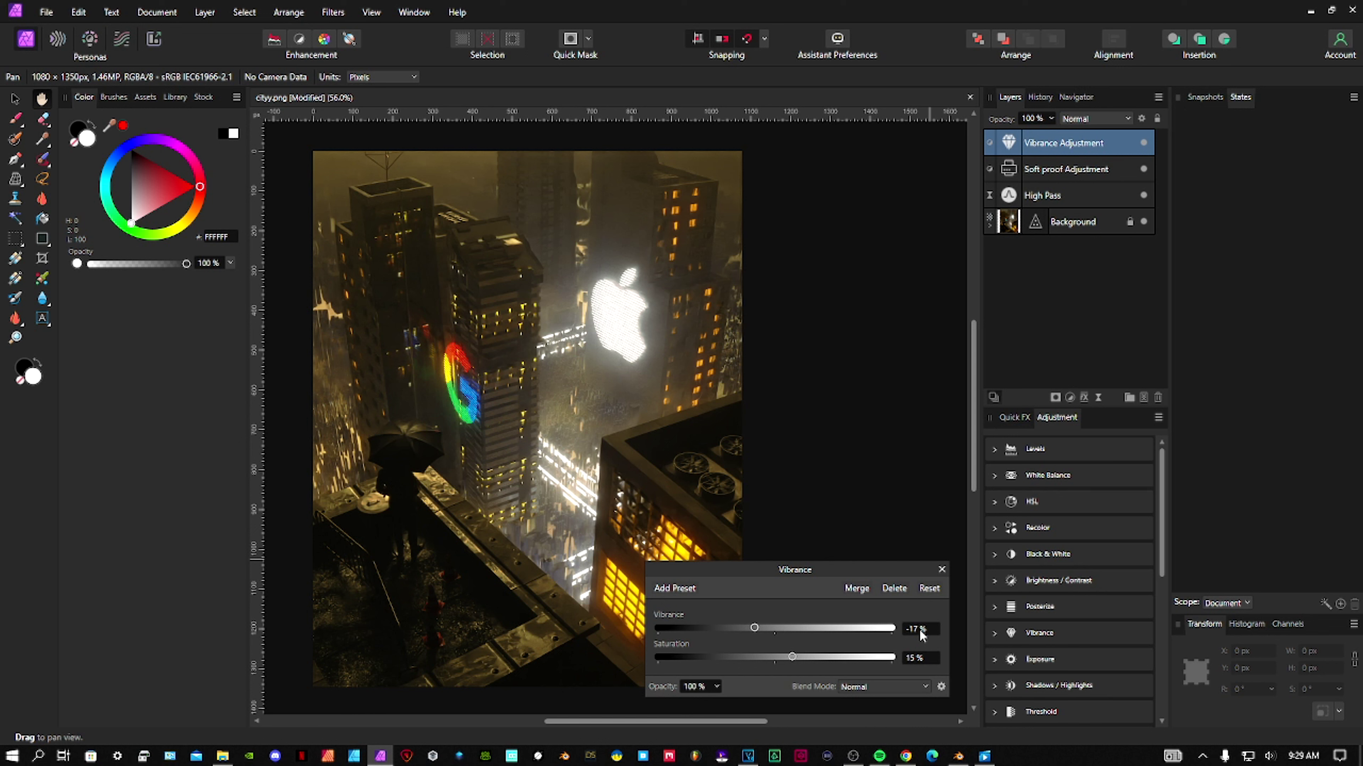
click(941, 570)
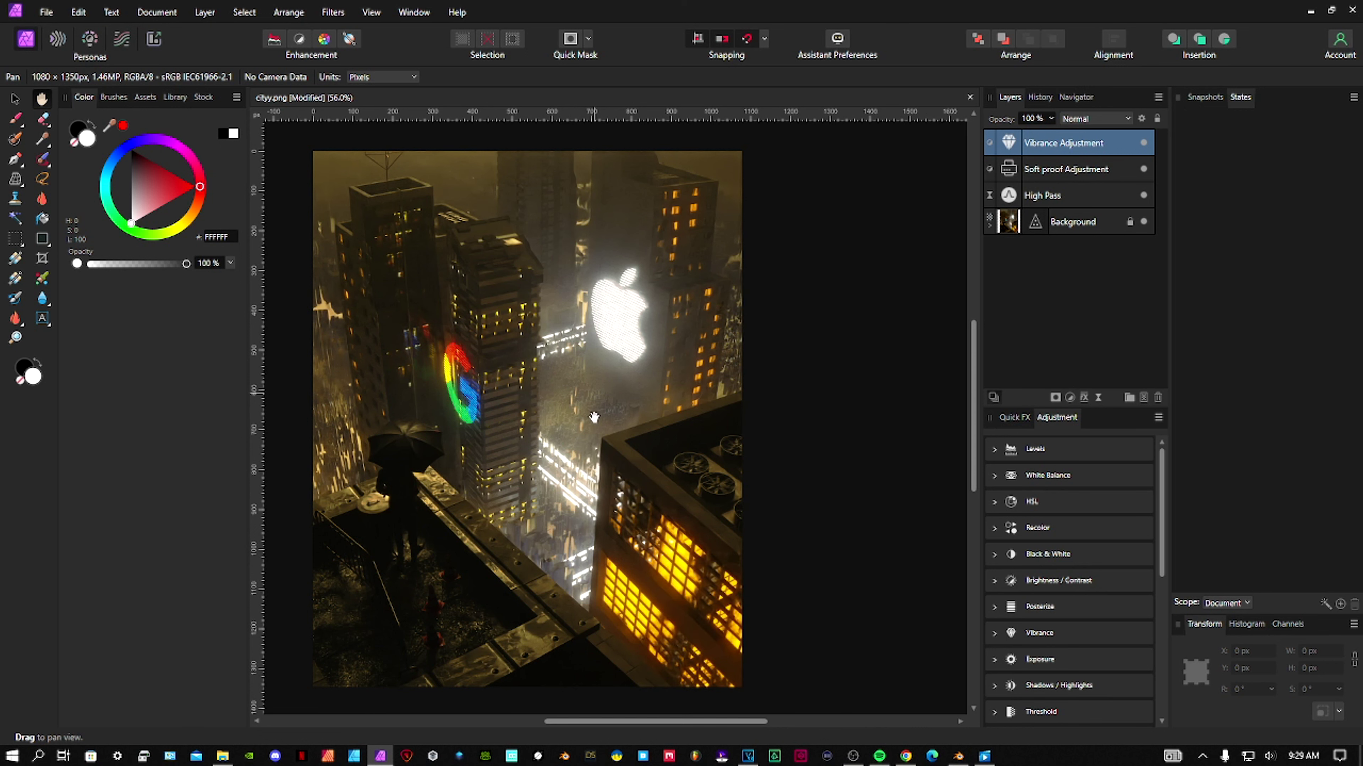
drag(594, 444, 582, 440)
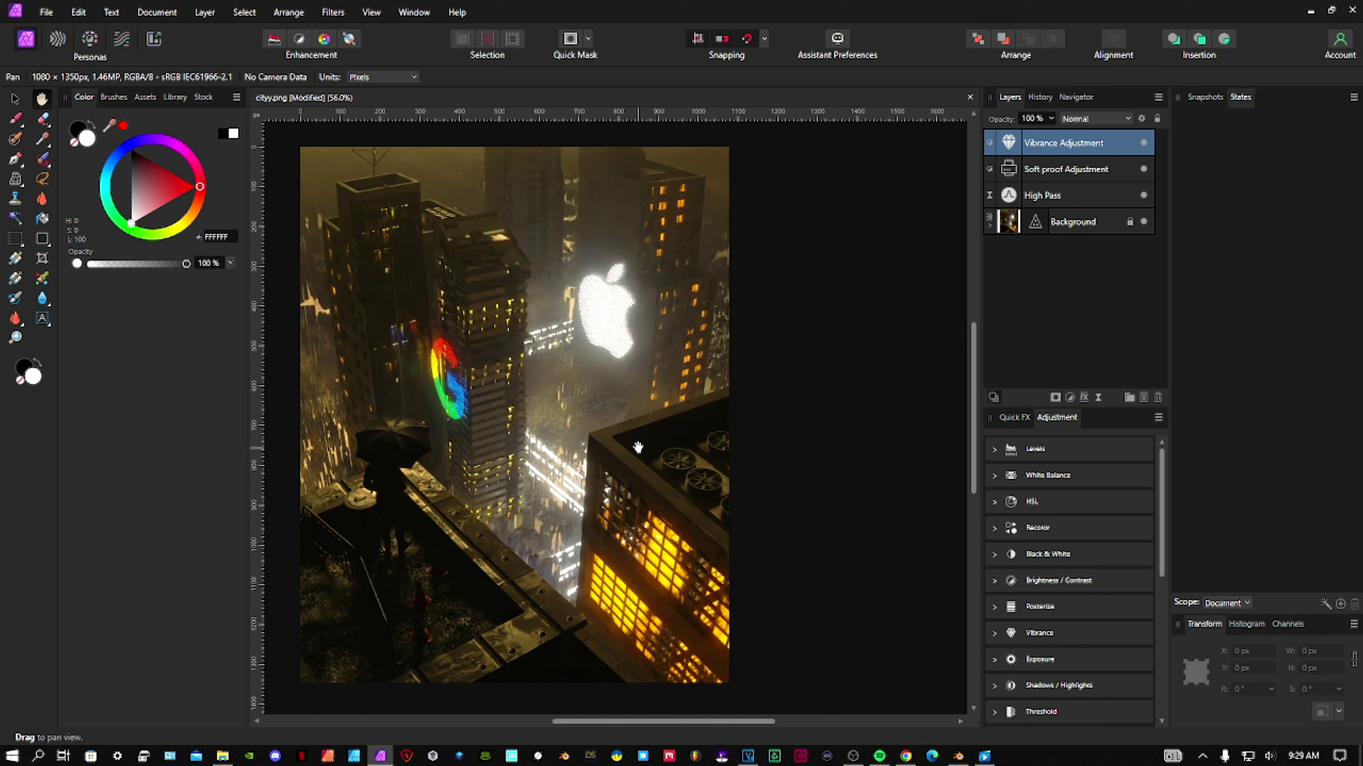
Add a Shadows / Highlights adjustment and set the shadows to -15%
click(1069, 398)
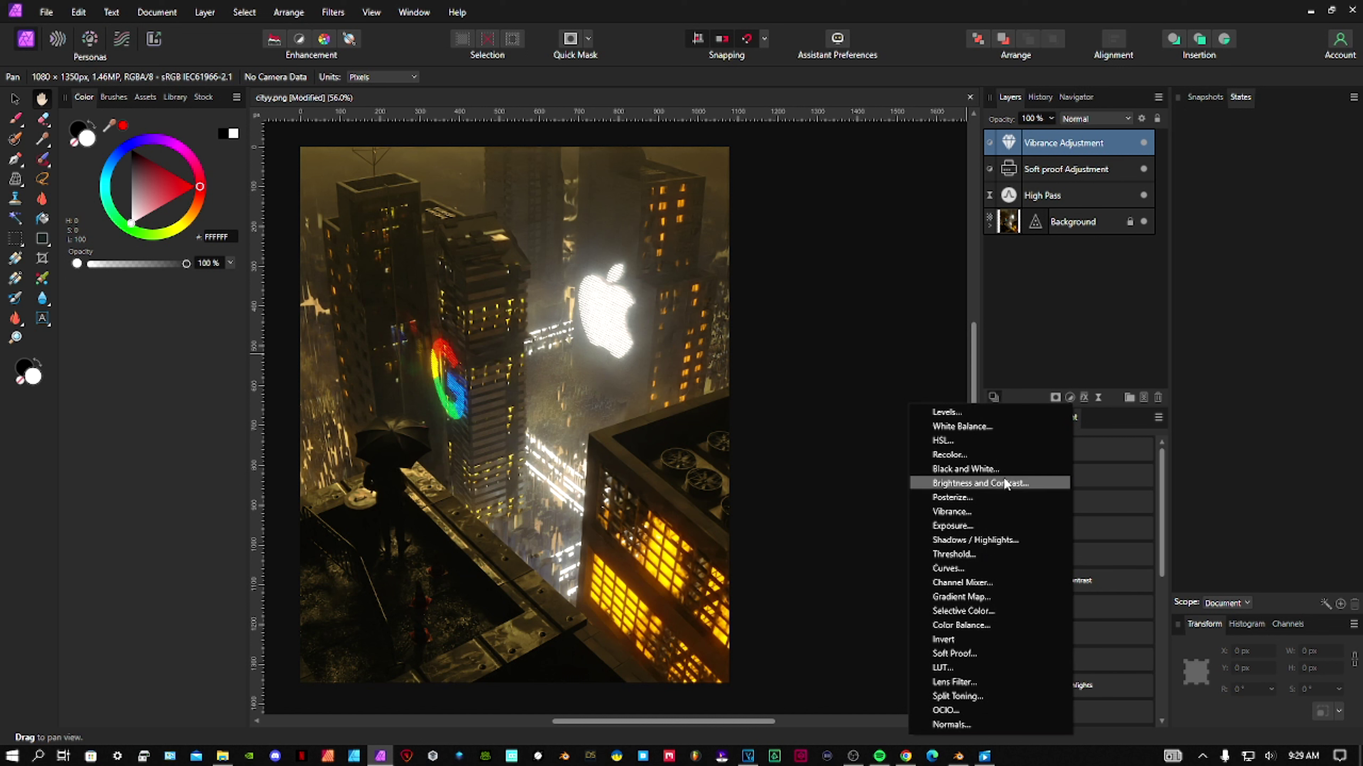
click(993, 540)
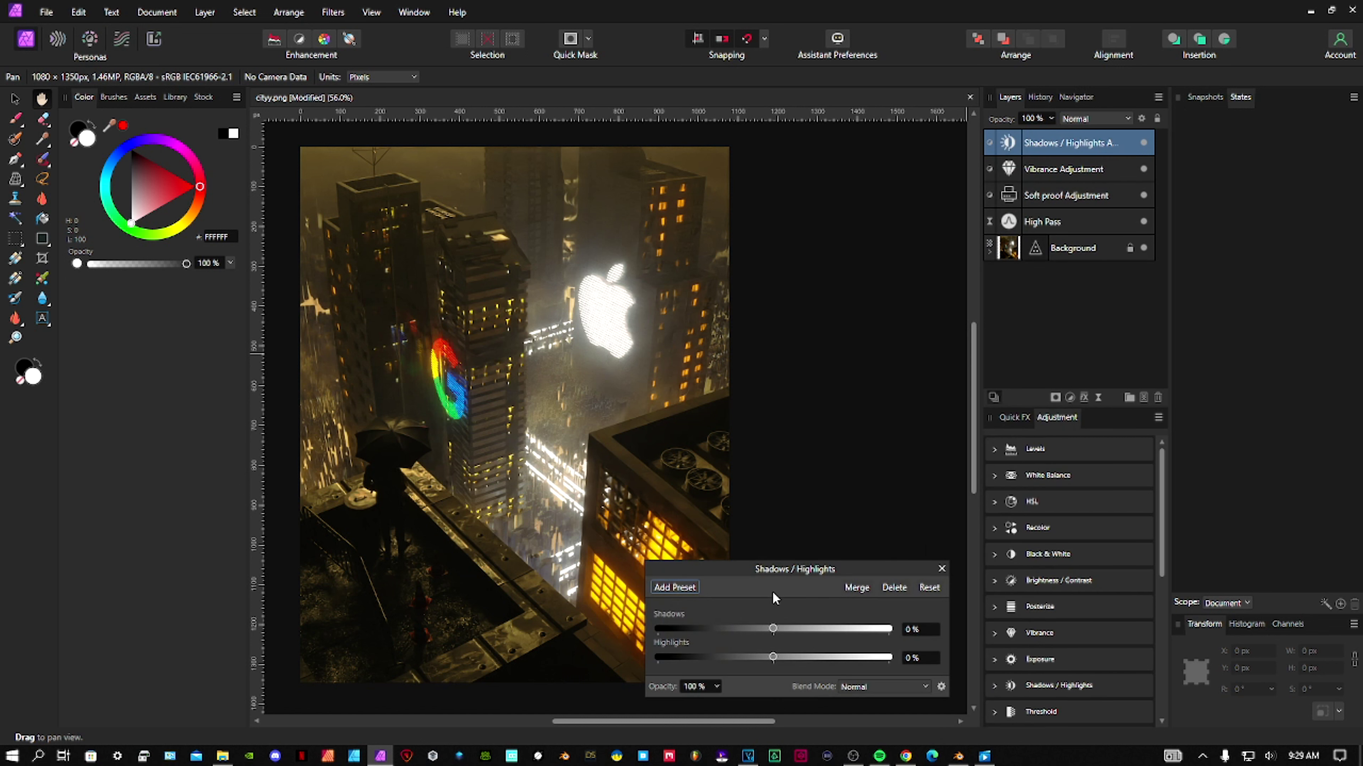
drag(799, 570, 846, 520)
mouse_move(821, 580)
mouse_down()
mouse_move(850, 579)
mouse_move(813, 578)
mouse_up()
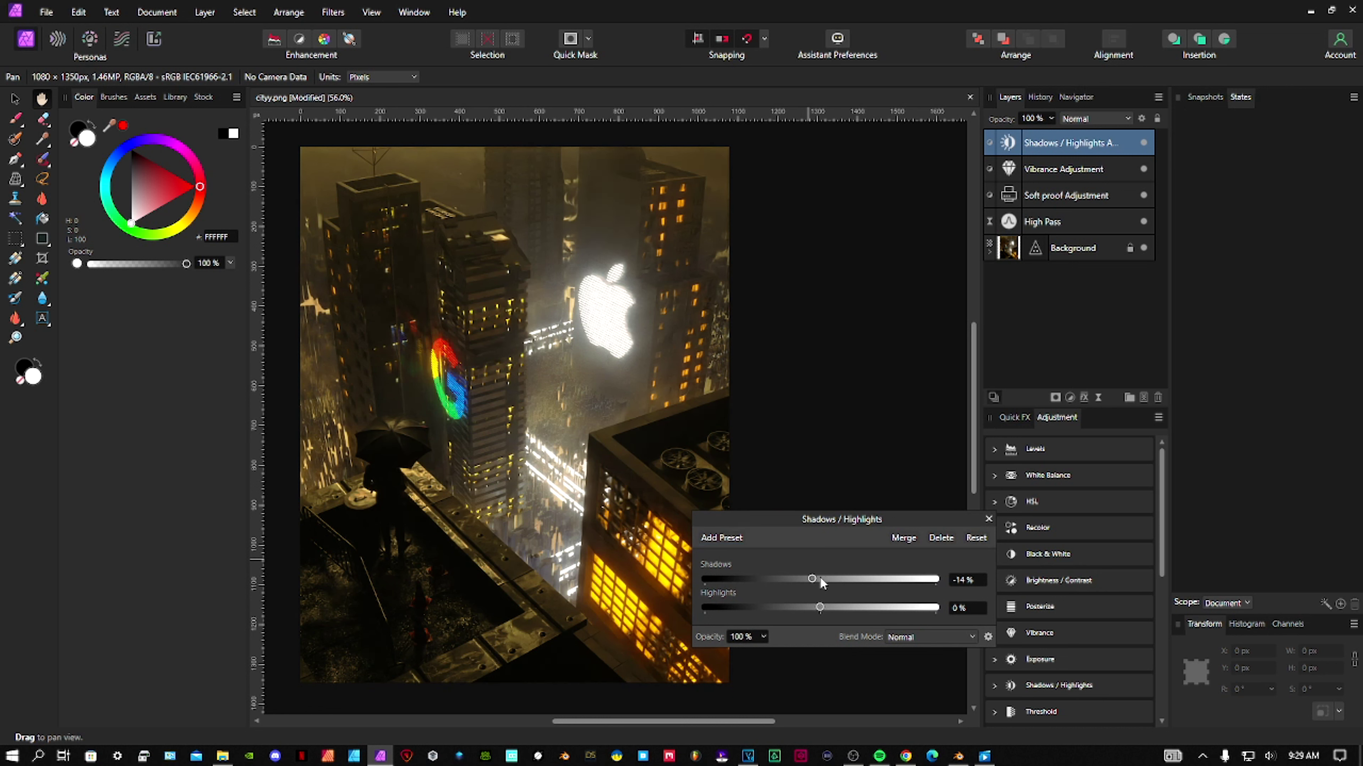
scroll(969, 586, down, 1)
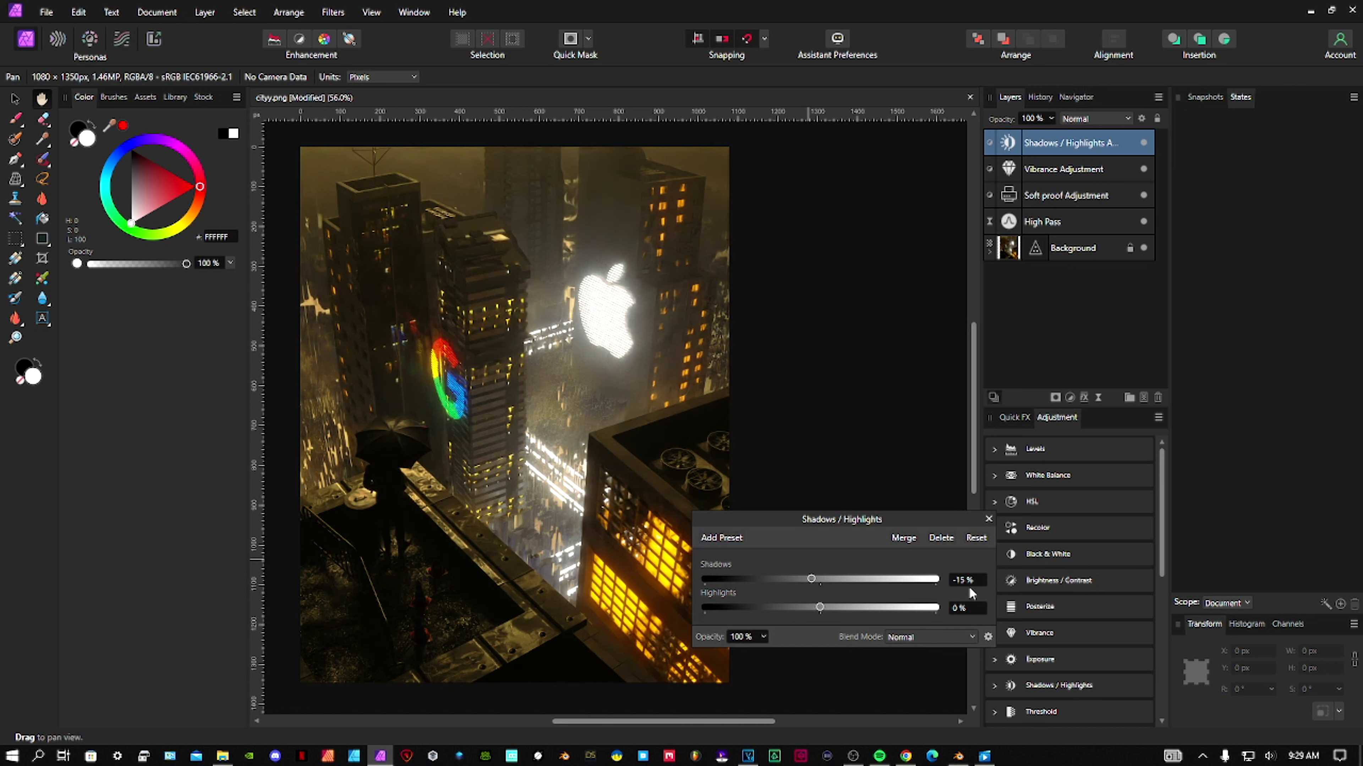
click(989, 520)
Add a Brightness / Contrast adjustment and raise the contrast slightly
click(1067, 400)
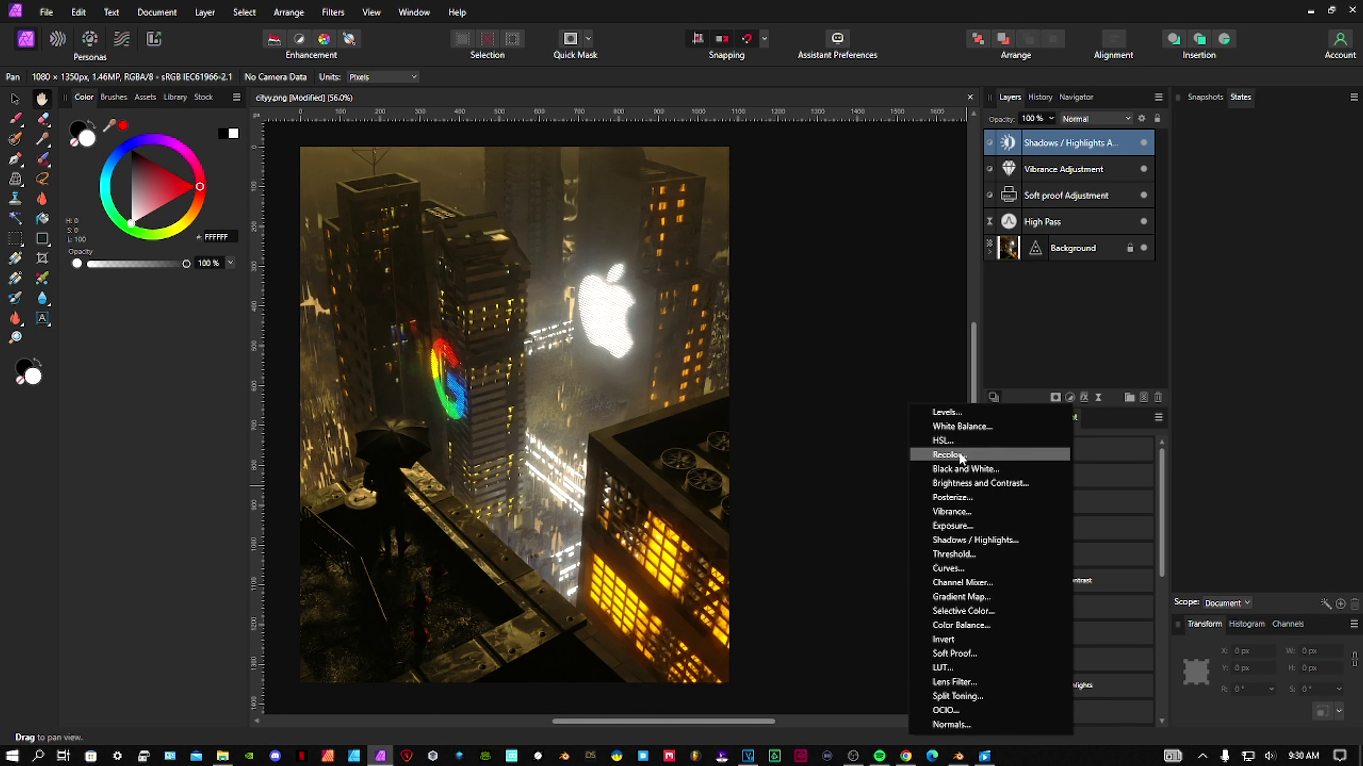
click(966, 481)
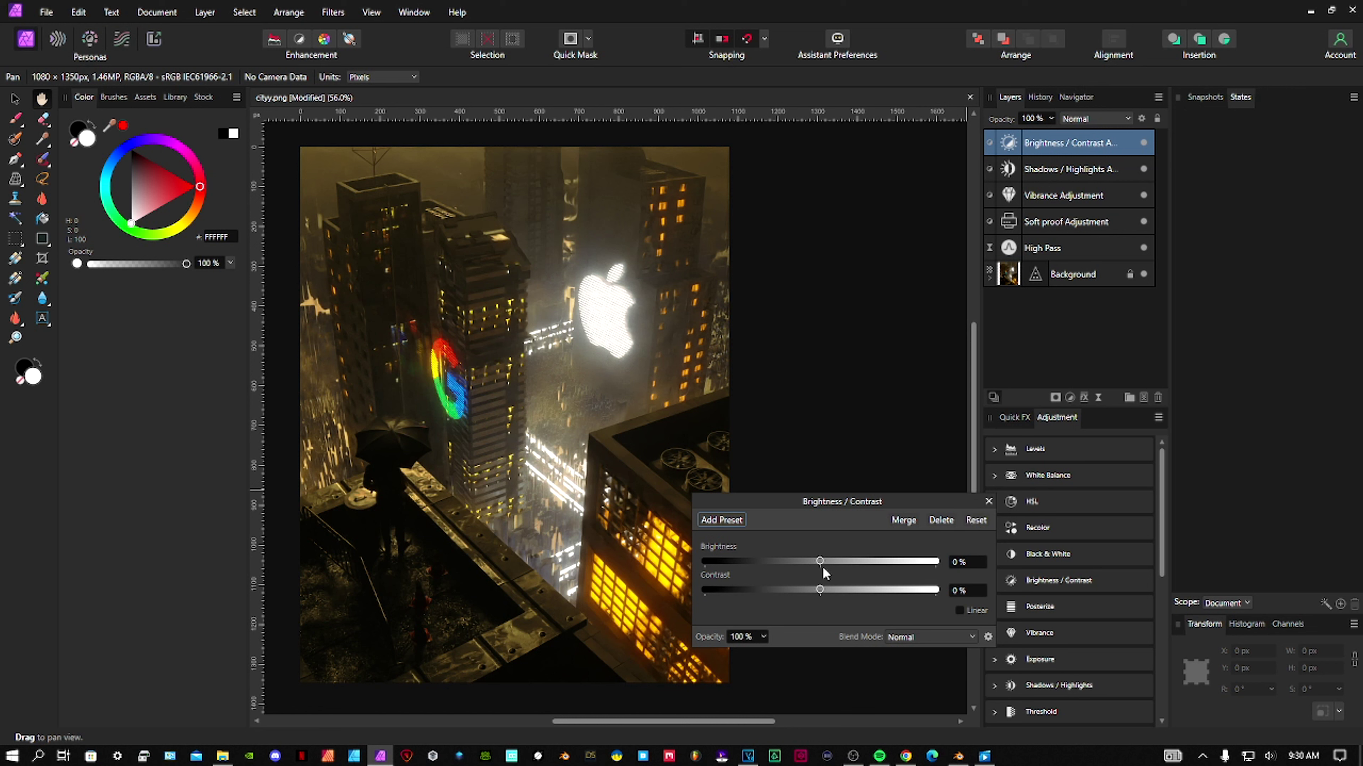
drag(820, 589, 832, 590)
scroll(969, 589, down, 1)
click(989, 501)
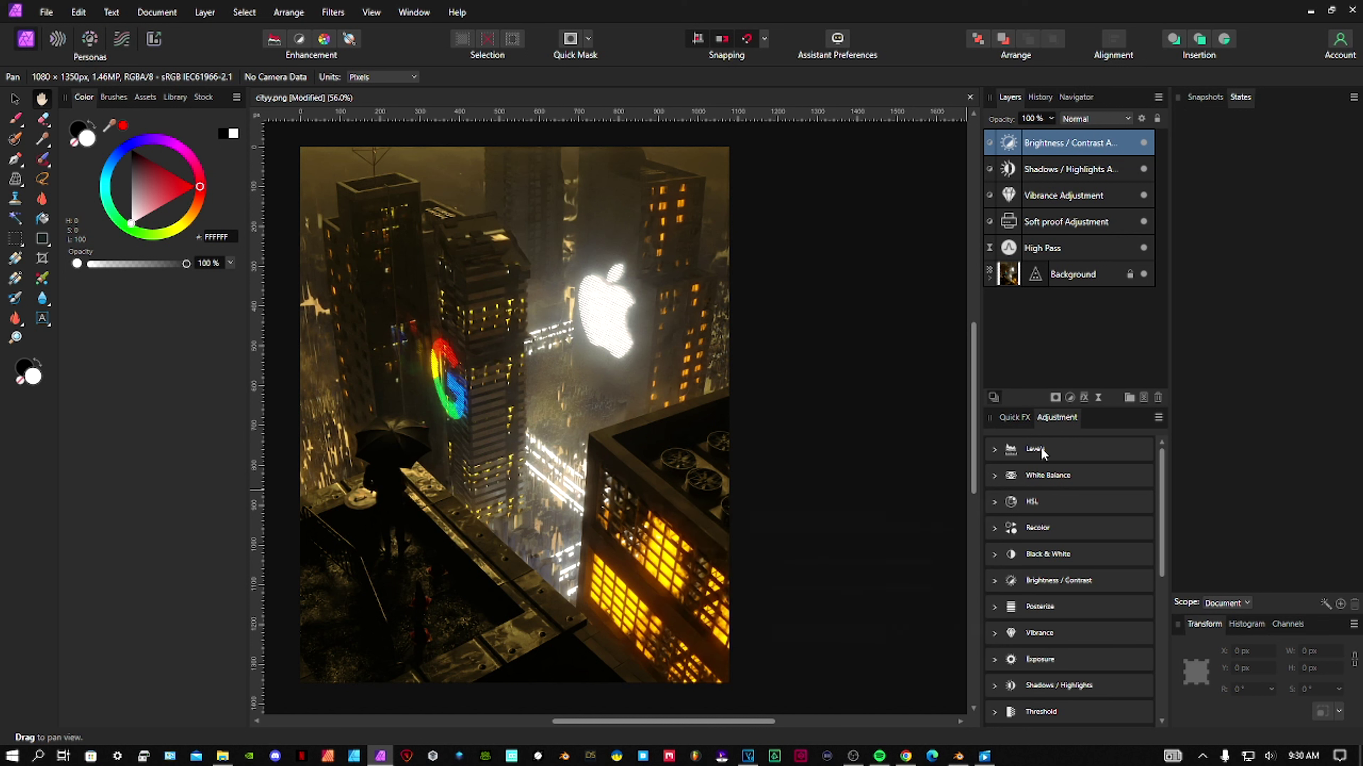
Add a Color Balance adjustment and shift the image's color, including the Shadows tonal range, slightly toward blue
click(1069, 399)
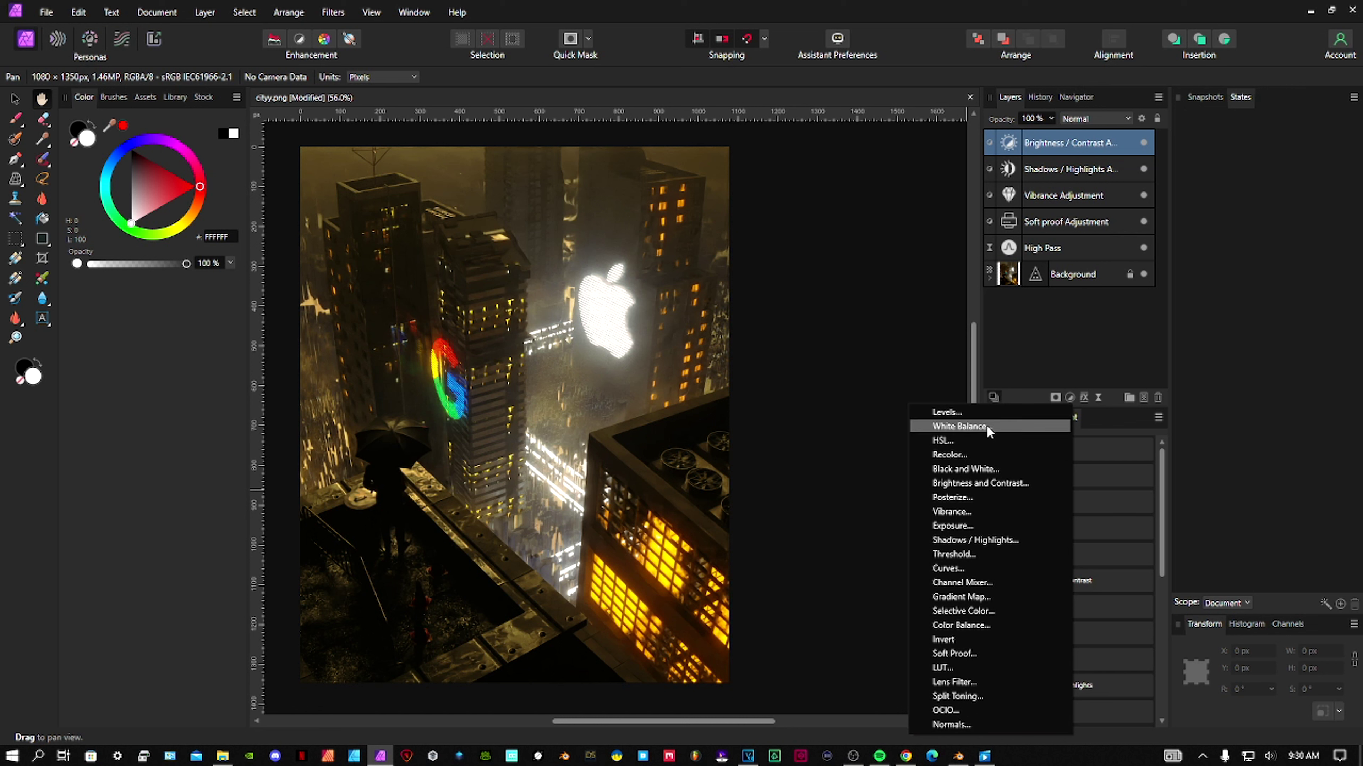
click(974, 629)
click(822, 489)
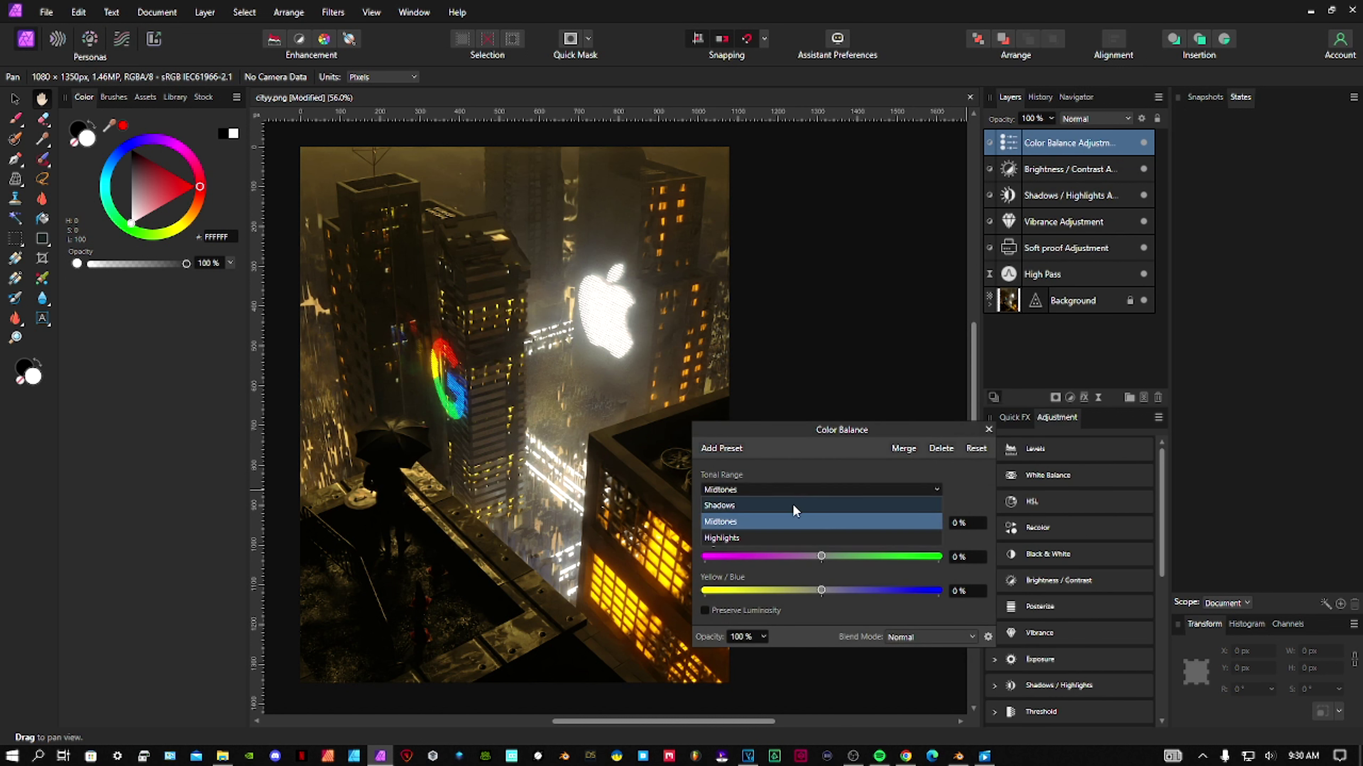
click(780, 505)
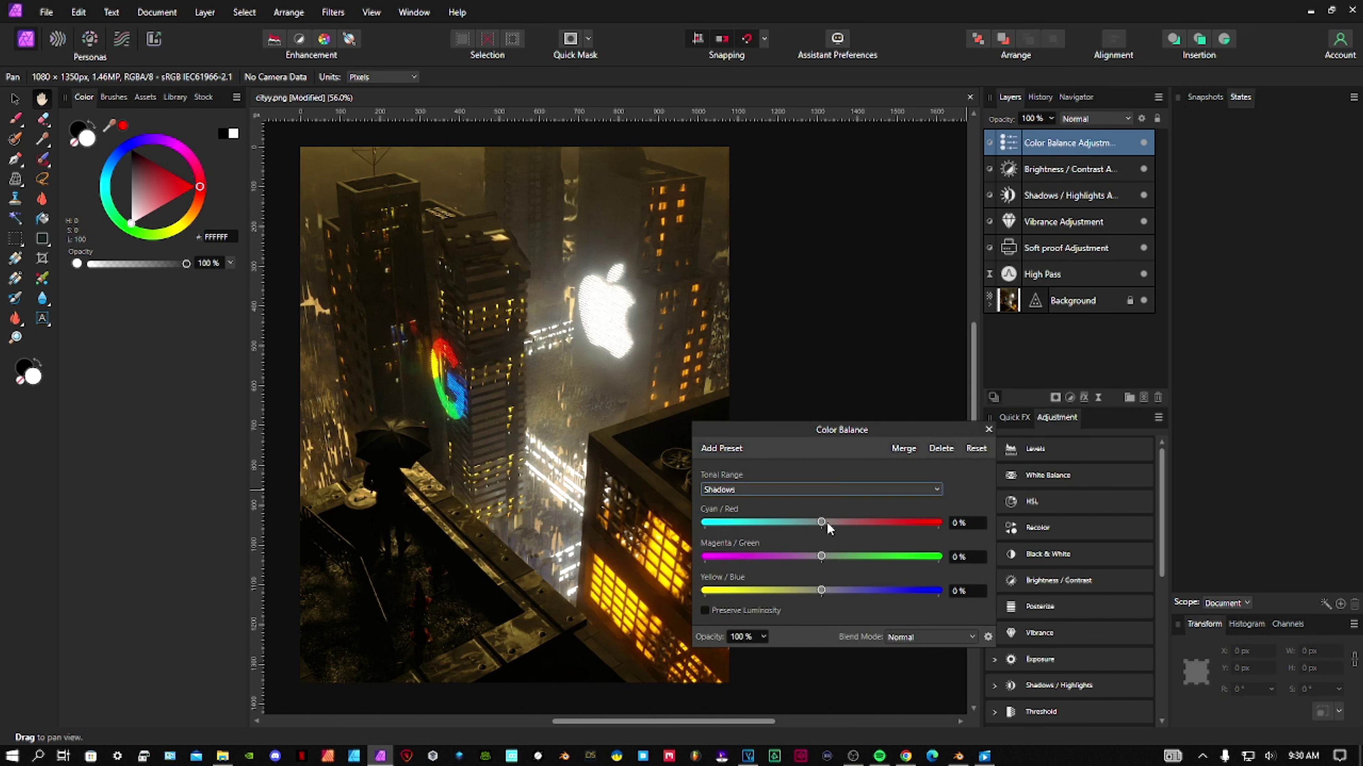
drag(827, 524, 829, 597)
click(804, 489)
click(803, 506)
drag(822, 523, 858, 600)
click(986, 432)
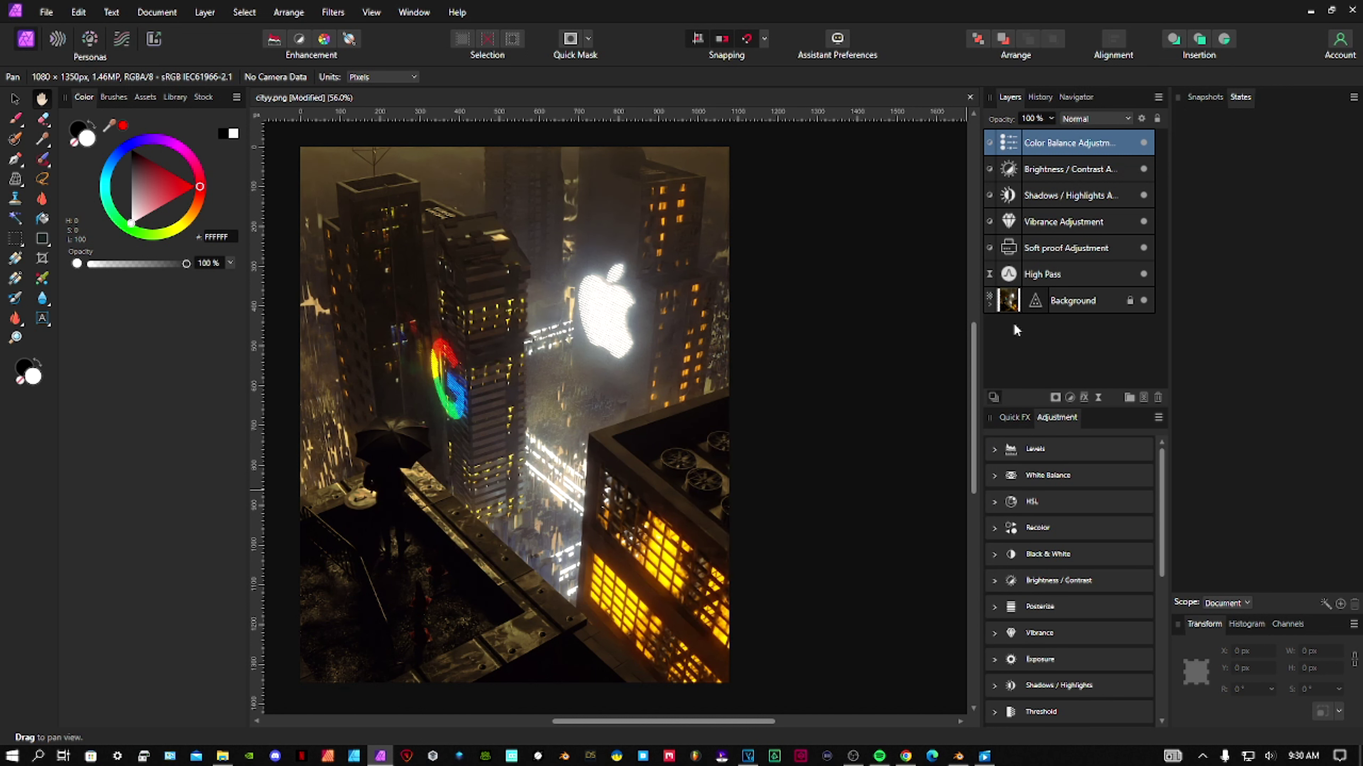
Select the Color Balance adjustment layer and open the Fog Overlays by Paper Farms asset category
click(1017, 303)
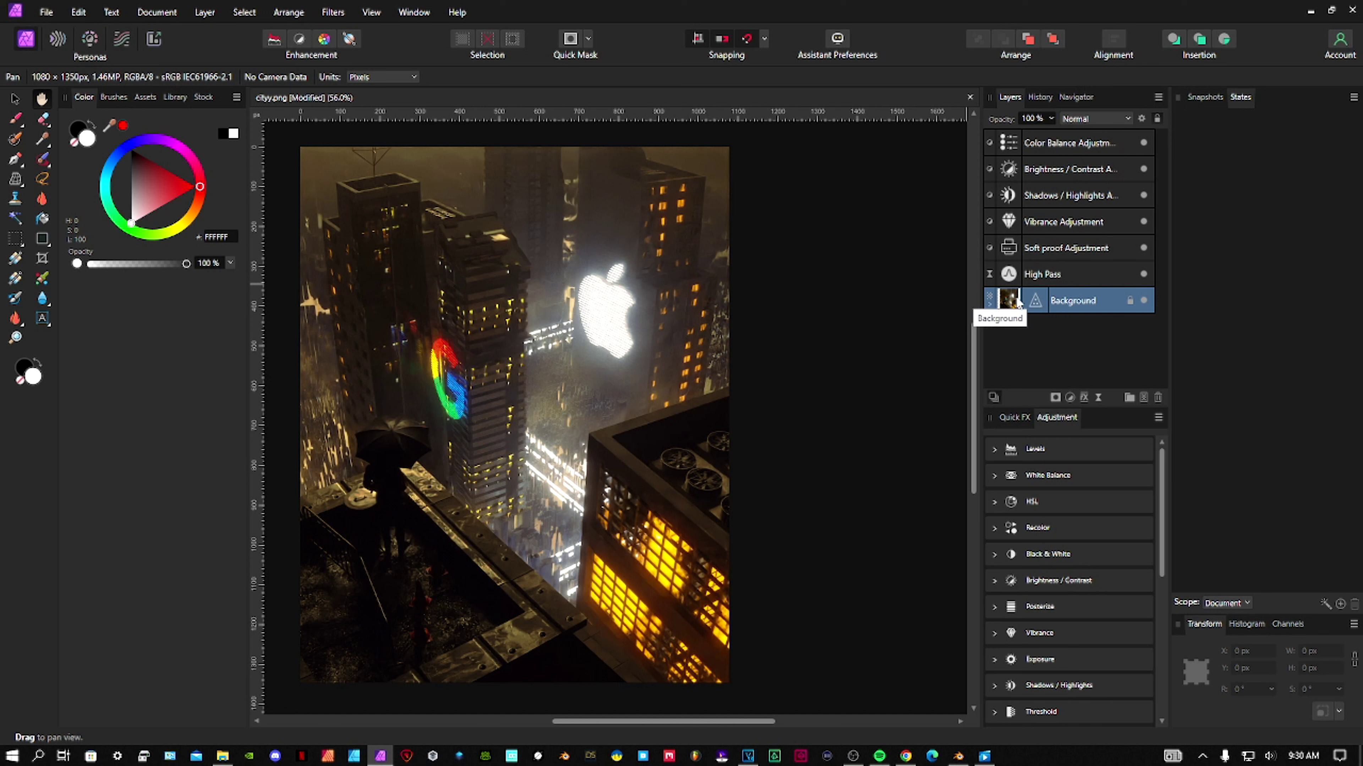
double_click(1008, 143)
click(988, 429)
click(143, 98)
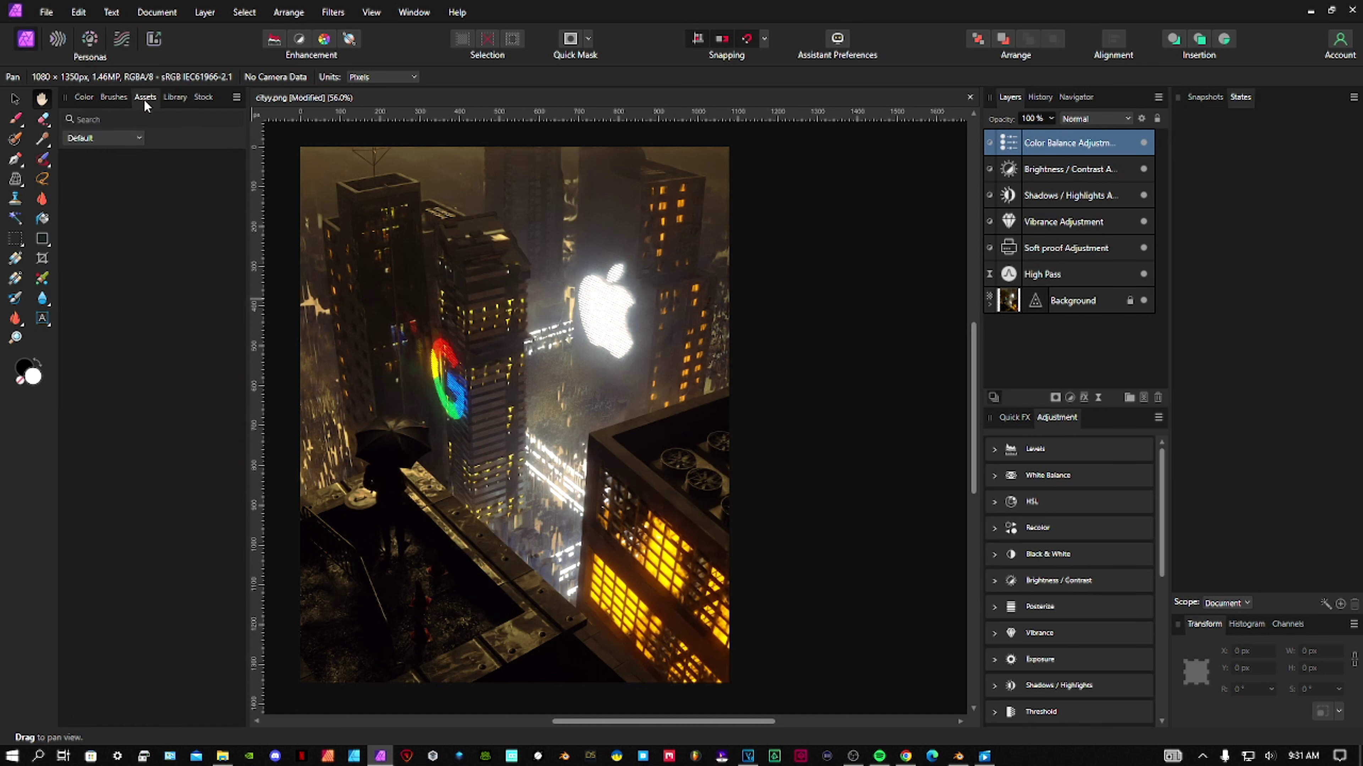
click(131, 137)
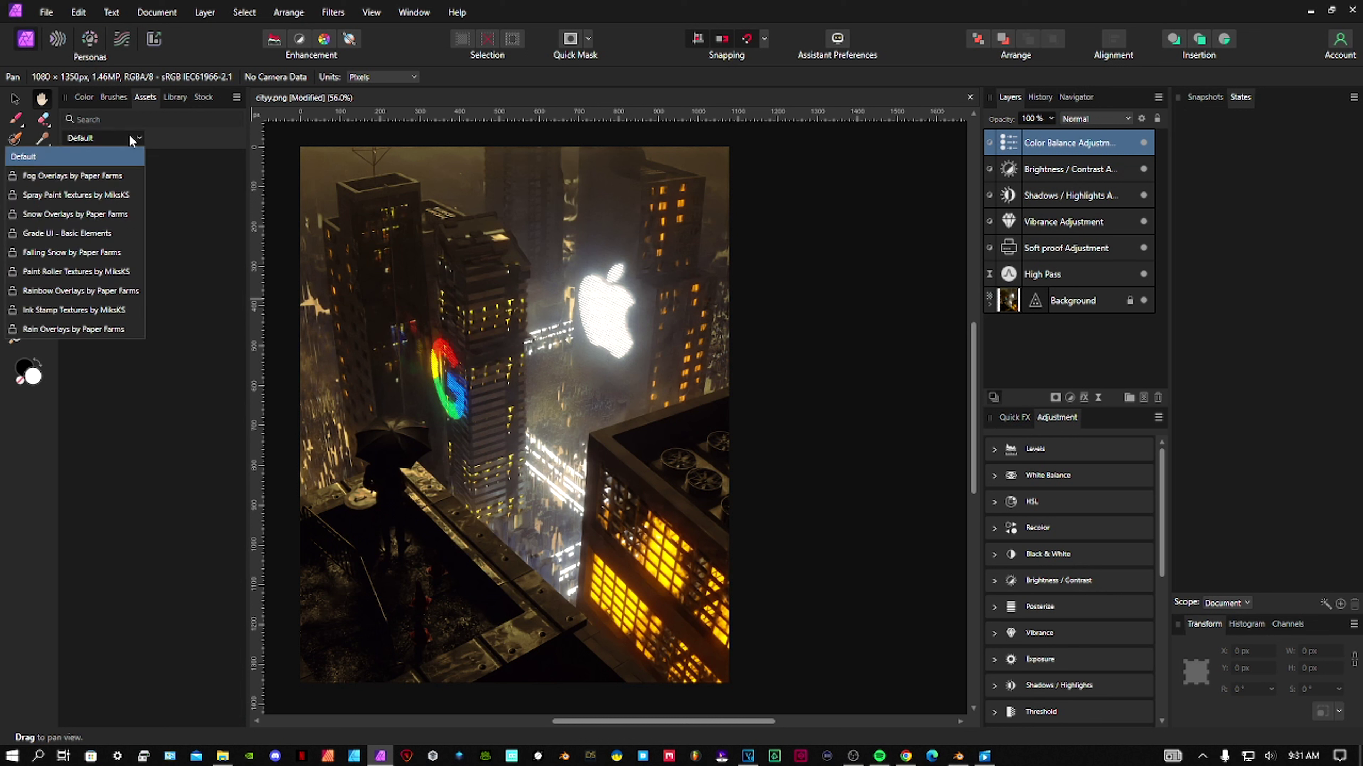
click(104, 175)
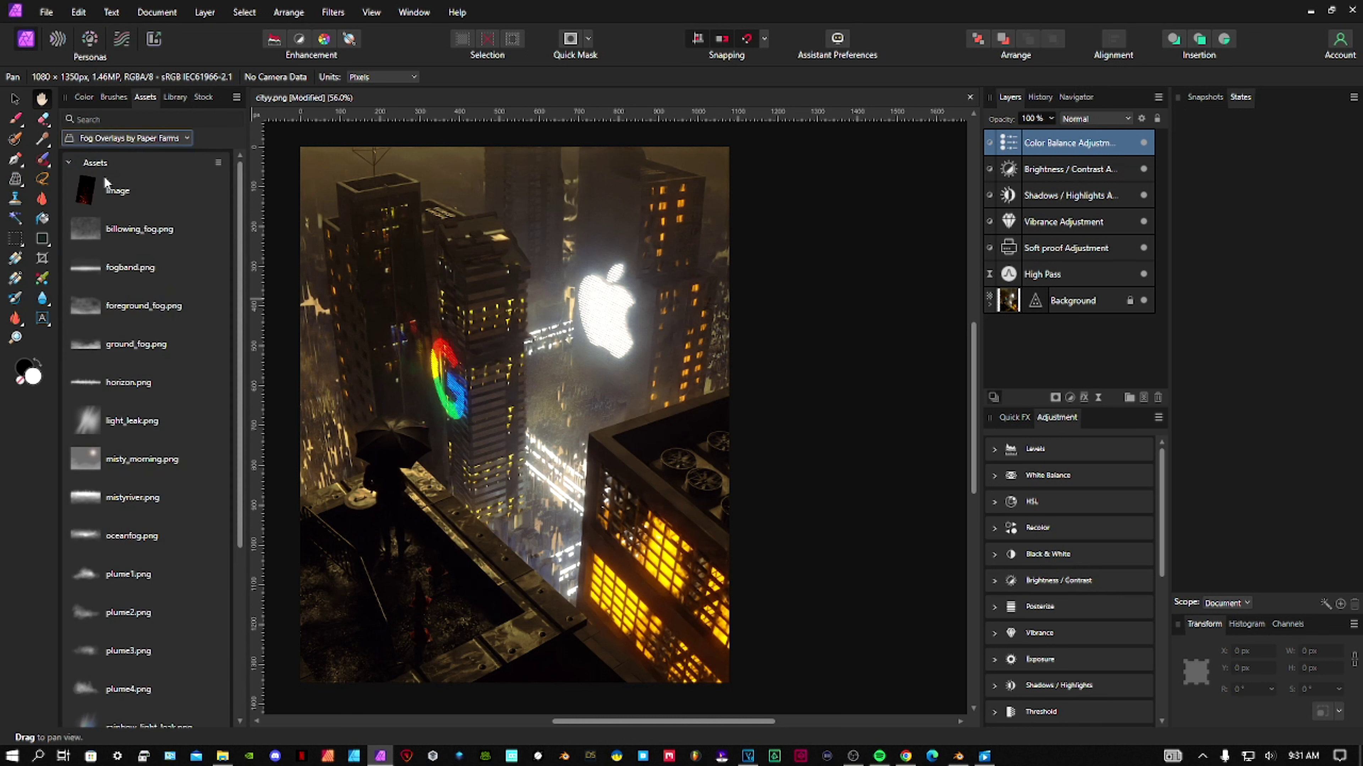
drag(119, 539, 570, 714)
middle_drag(579, 499, 600, 480)
key(ctrl+z)
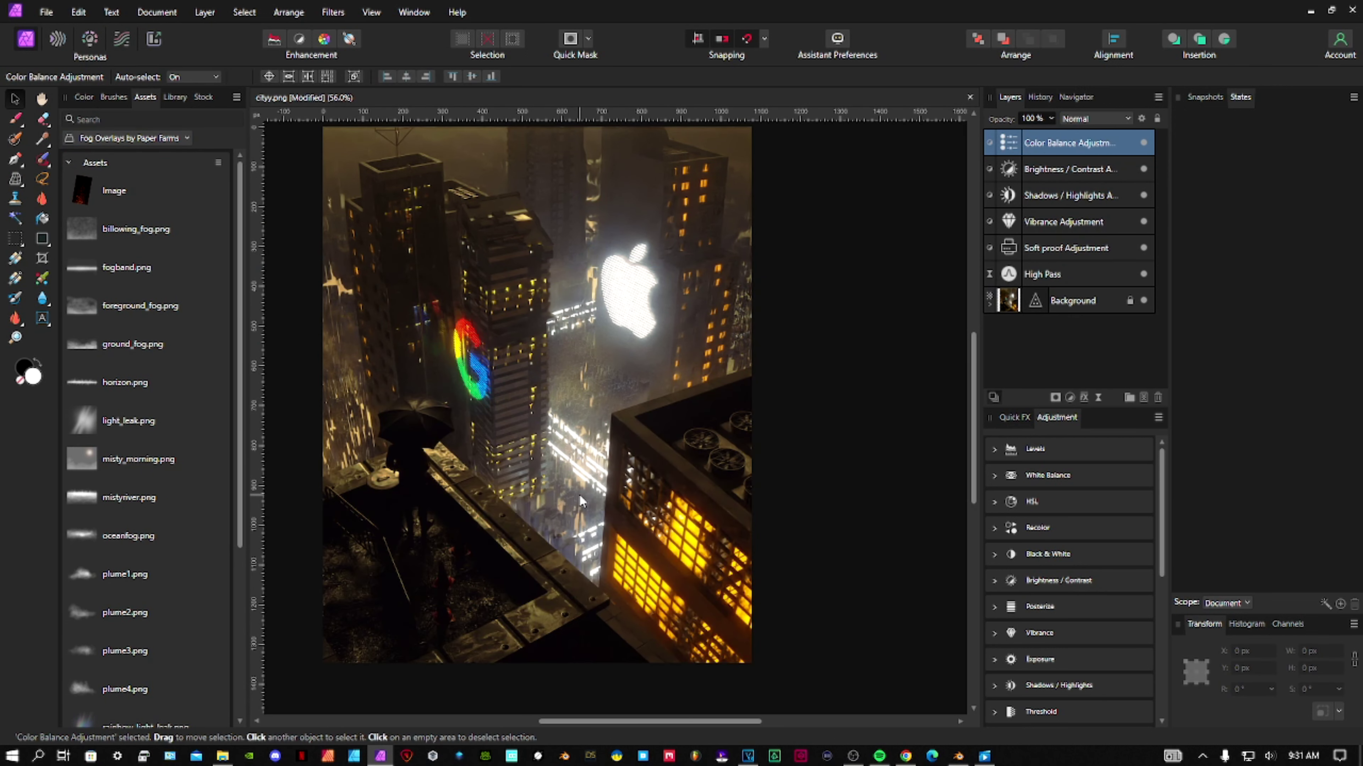
Place the plume2.png fog overlay, set its blend mode to Soft Light, and move it up to about Y 79 px
drag(94, 617, 647, 609)
ctrl+scroll(660, 580, down, 2)
ctrl+scroll(638, 600, up, 2)
click(1094, 118)
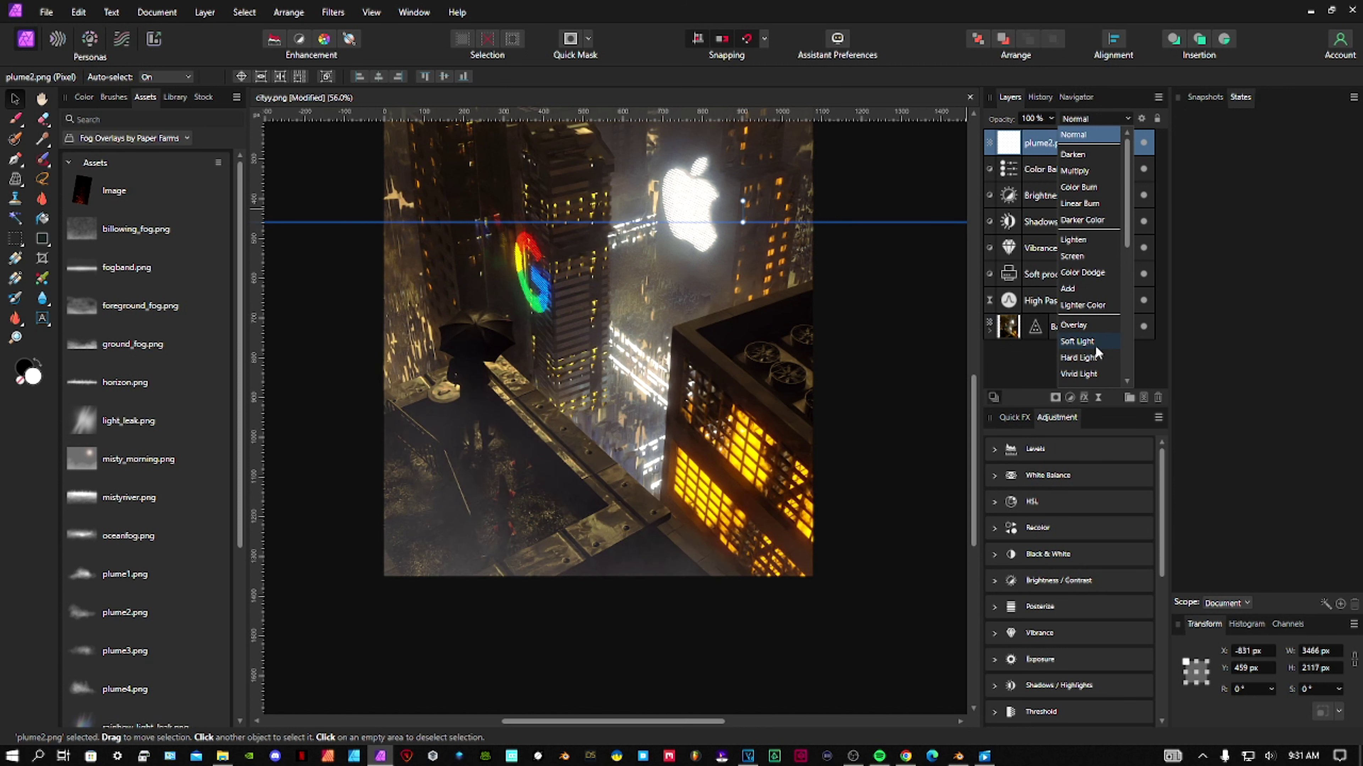
click(1085, 344)
drag(609, 472, 600, 324)
middle_drag(601, 325, 599, 377)
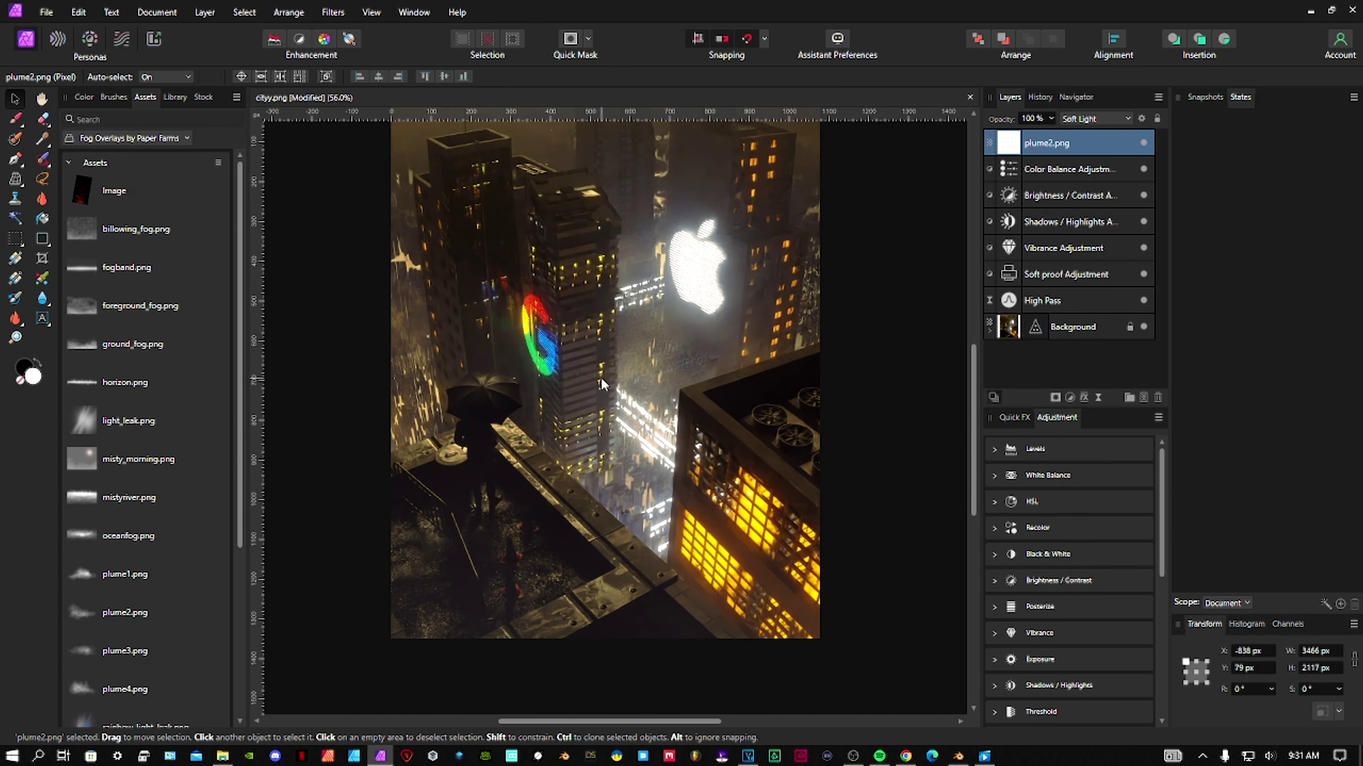
Duplicate the plume2.png layer and move the copy up to about X -808 px, Y -951 px
key(ctrl+j)
middle_drag(578, 489, 610, 530)
drag(610, 530, 577, 258)
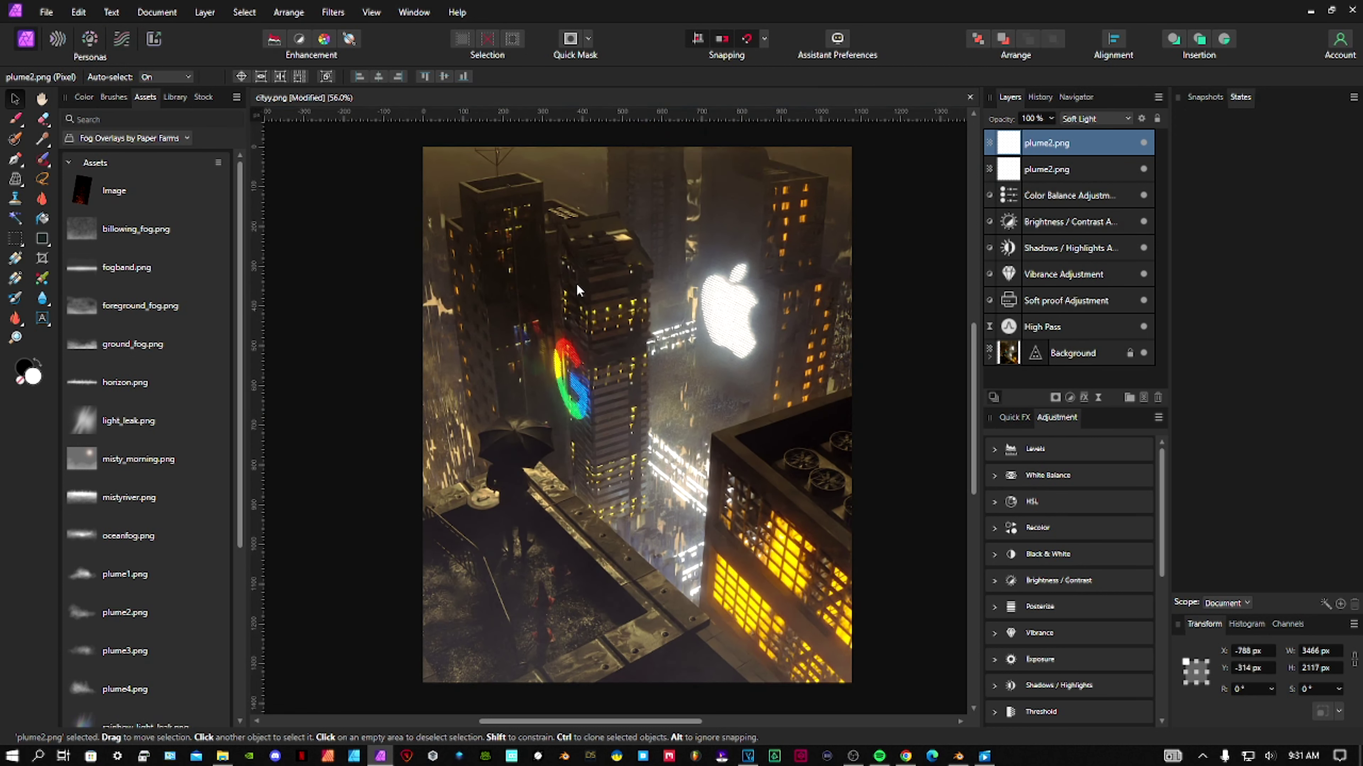
ctrl+scroll(513, 429, down, 1)
drag(513, 429, 551, 319)
mouse_move(601, 377)
middle_down()
mouse_move(572, 401)
mouse_move(567, 431)
middle_up()
middle_drag(697, 414, 653, 375)
Scale the copied fog overlay to about 2454 × 1499 px, rotate it about -15.5°, and reposition it over the city
mouse_move(834, 496)
middle_down()
mouse_move(788, 462)
mouse_move(616, 465)
middle_up()
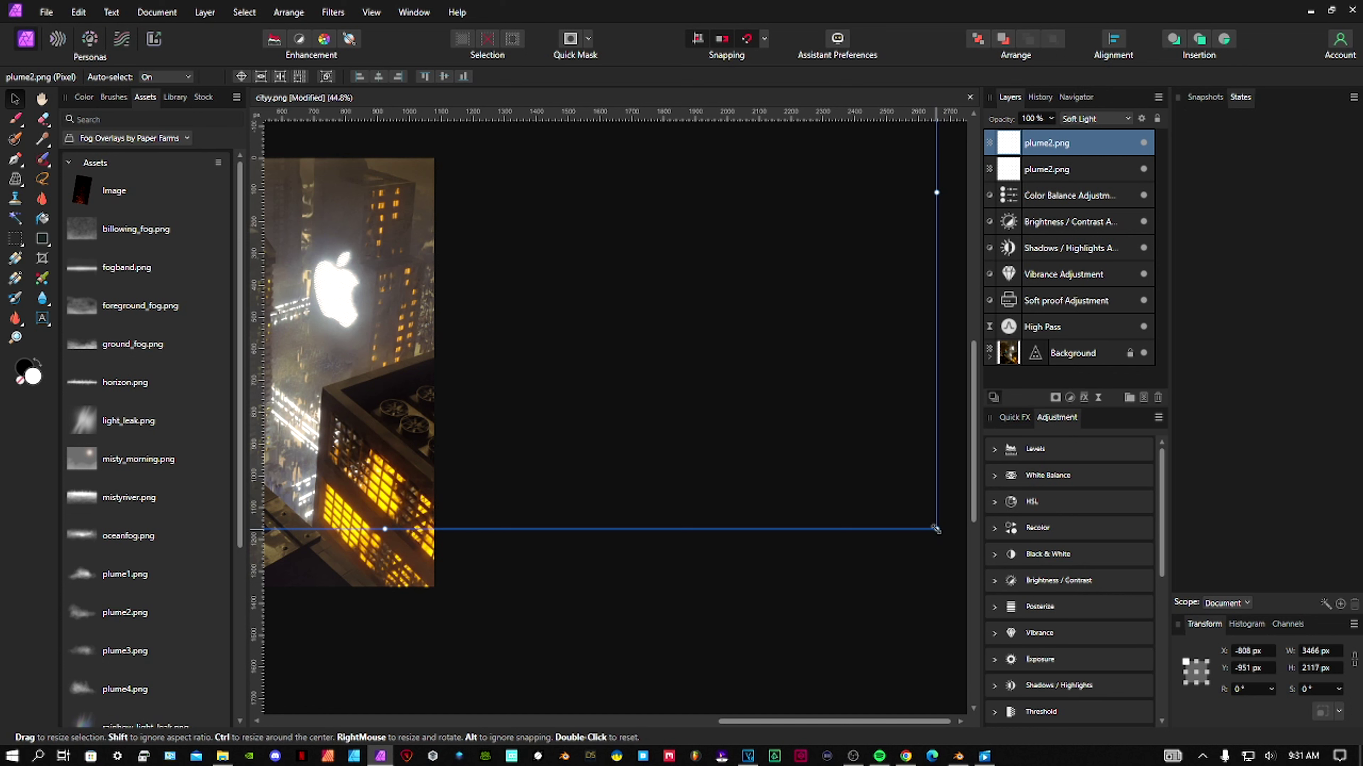
drag(937, 529, 614, 332)
middle_drag(374, 399, 668, 499)
drag(575, 345, 567, 501)
middle_drag(567, 502, 570, 419)
ctrl+scroll(850, 452, up, 1)
drag(931, 523, 792, 611)
middle_drag(432, 372, 495, 417)
drag(593, 392, 532, 396)
ctrl+scroll(532, 396, up, 1)
middle_drag(531, 396, 580, 402)
drag(579, 402, 582, 416)
mouse_move(581, 415)
middle_down()
mouse_move(606, 428)
mouse_move(599, 410)
middle_up()
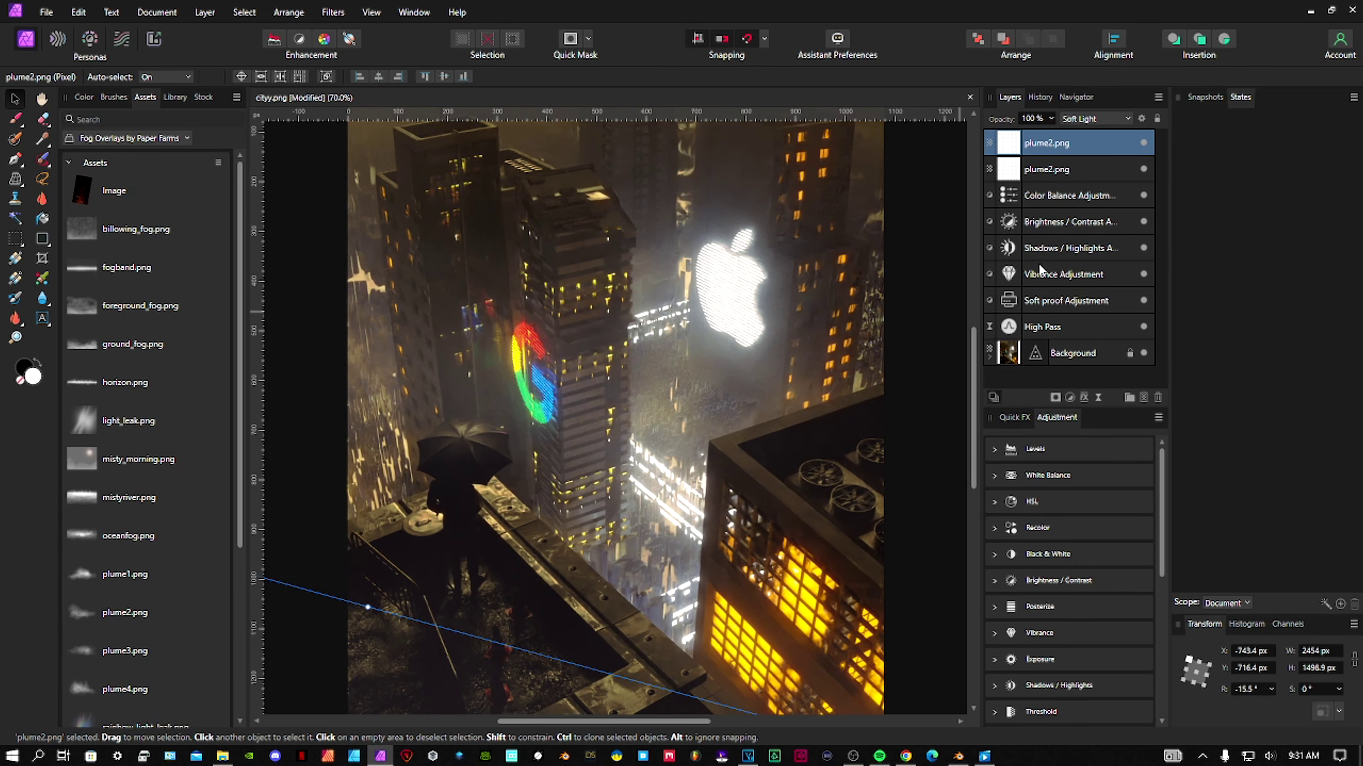
Set the topmost plume2.png layer's opacity to 27% and add a Recolor adjustment with hue 62.4° and lightness -42%
click(1051, 118)
drag(1049, 134, 979, 143)
scroll(624, 314, down, 2)
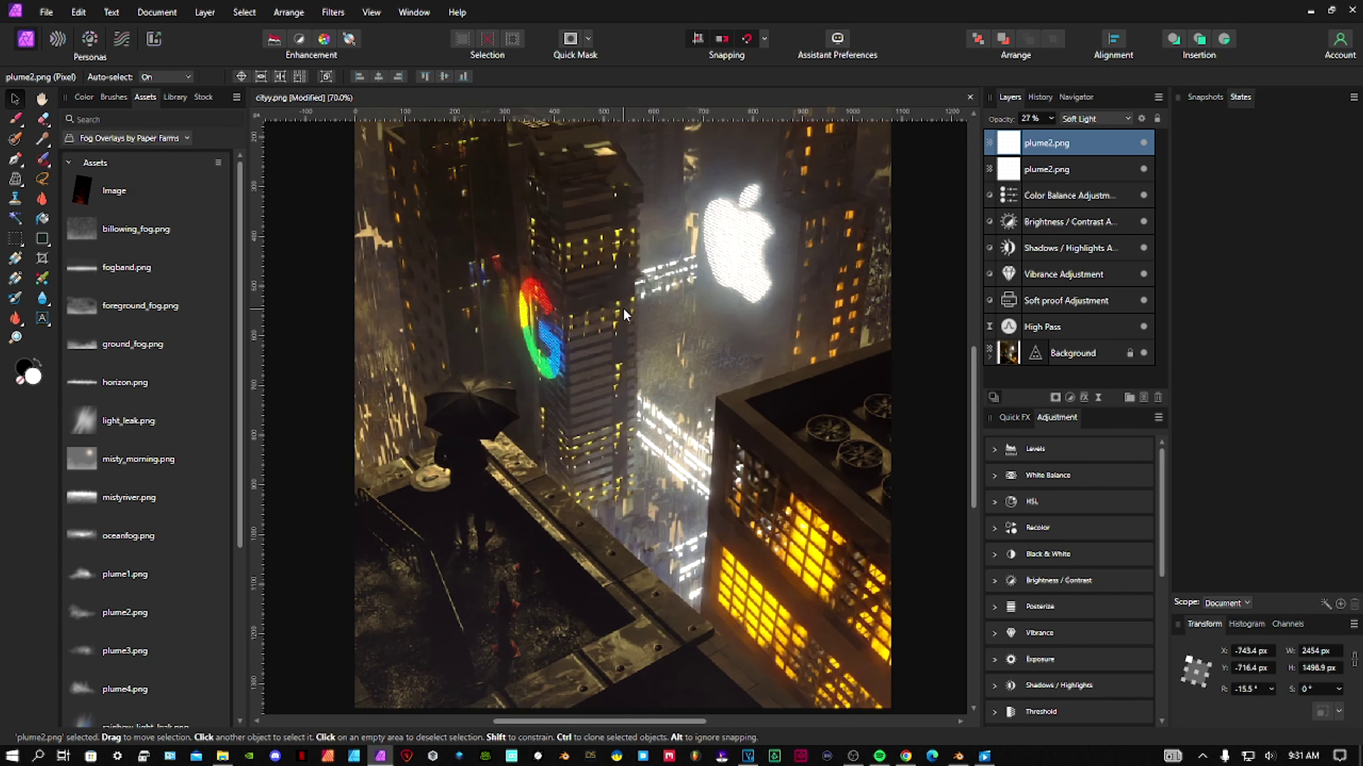
click(1068, 398)
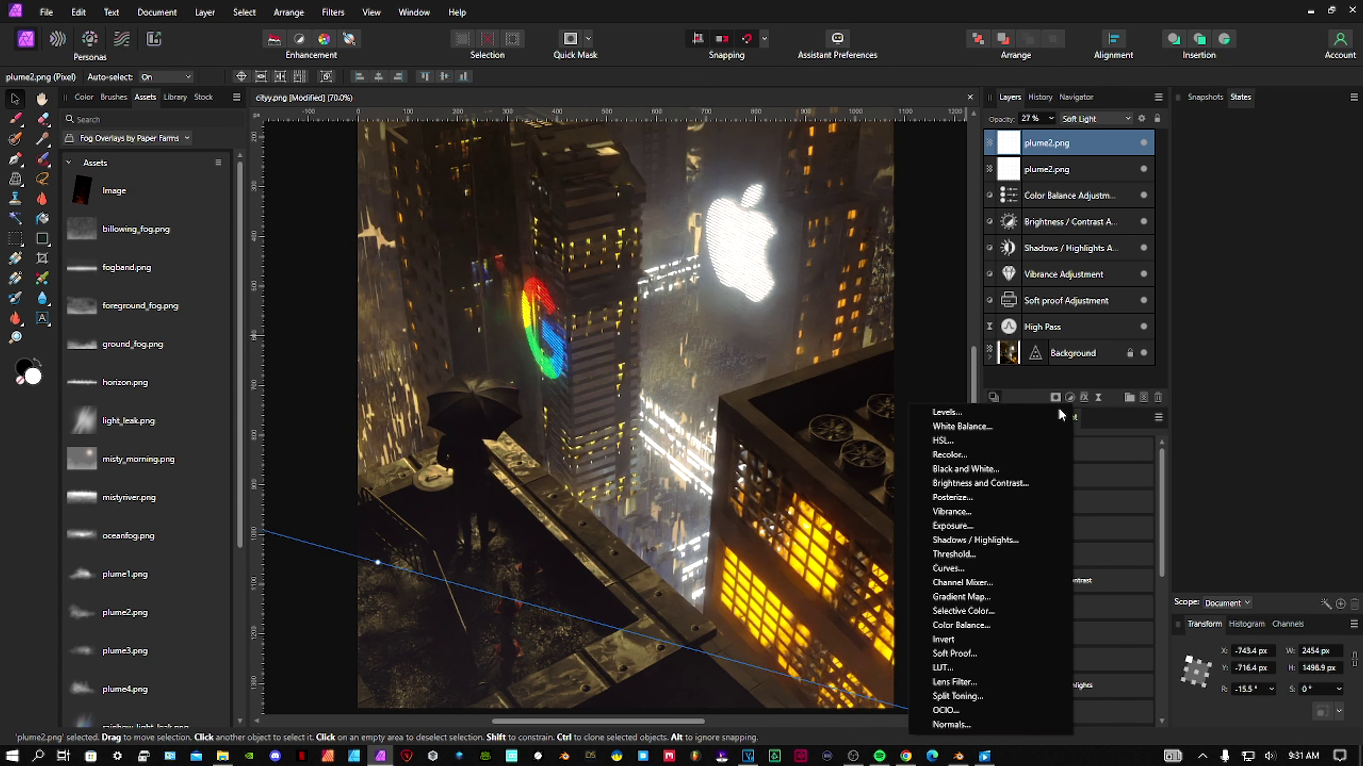
click(1001, 454)
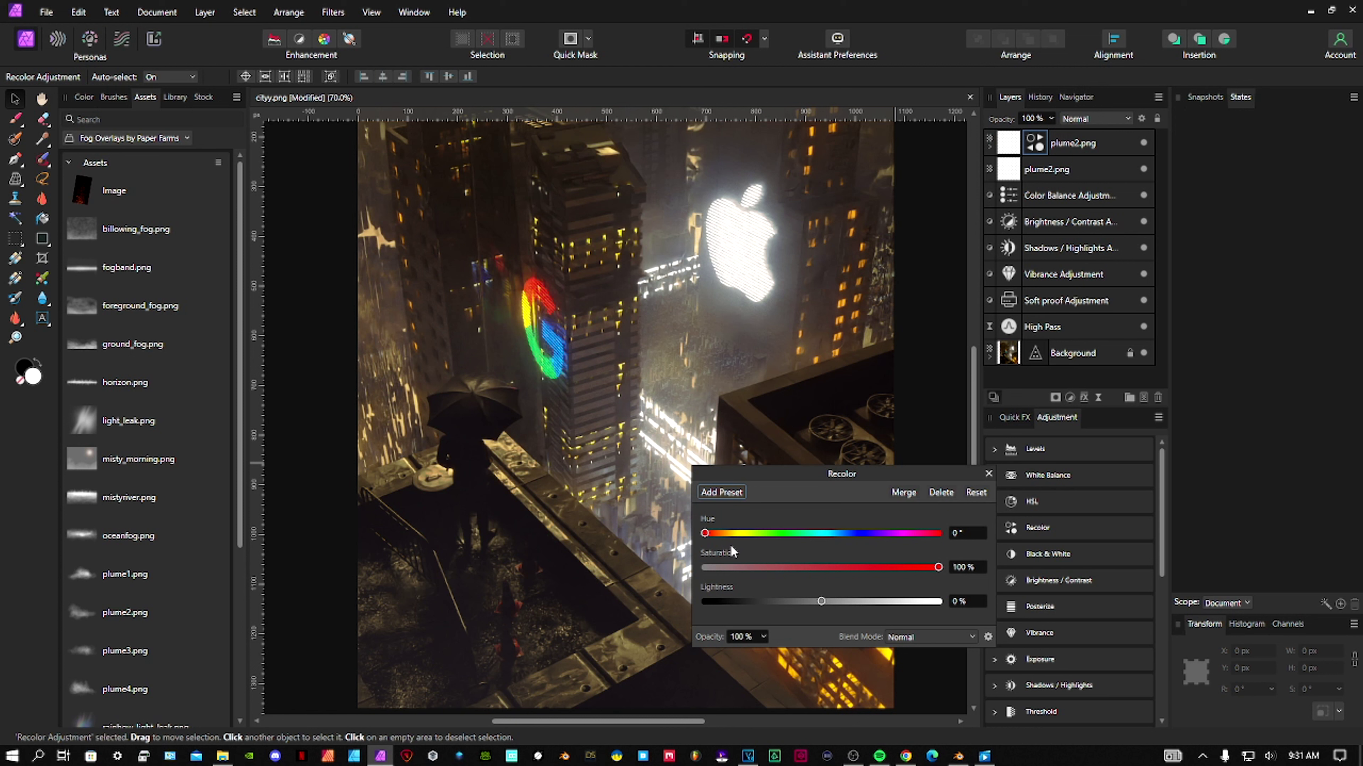
mouse_move(746, 534)
mouse_down()
mouse_move(772, 535)
mouse_move(746, 540)
mouse_up()
drag(822, 602, 773, 606)
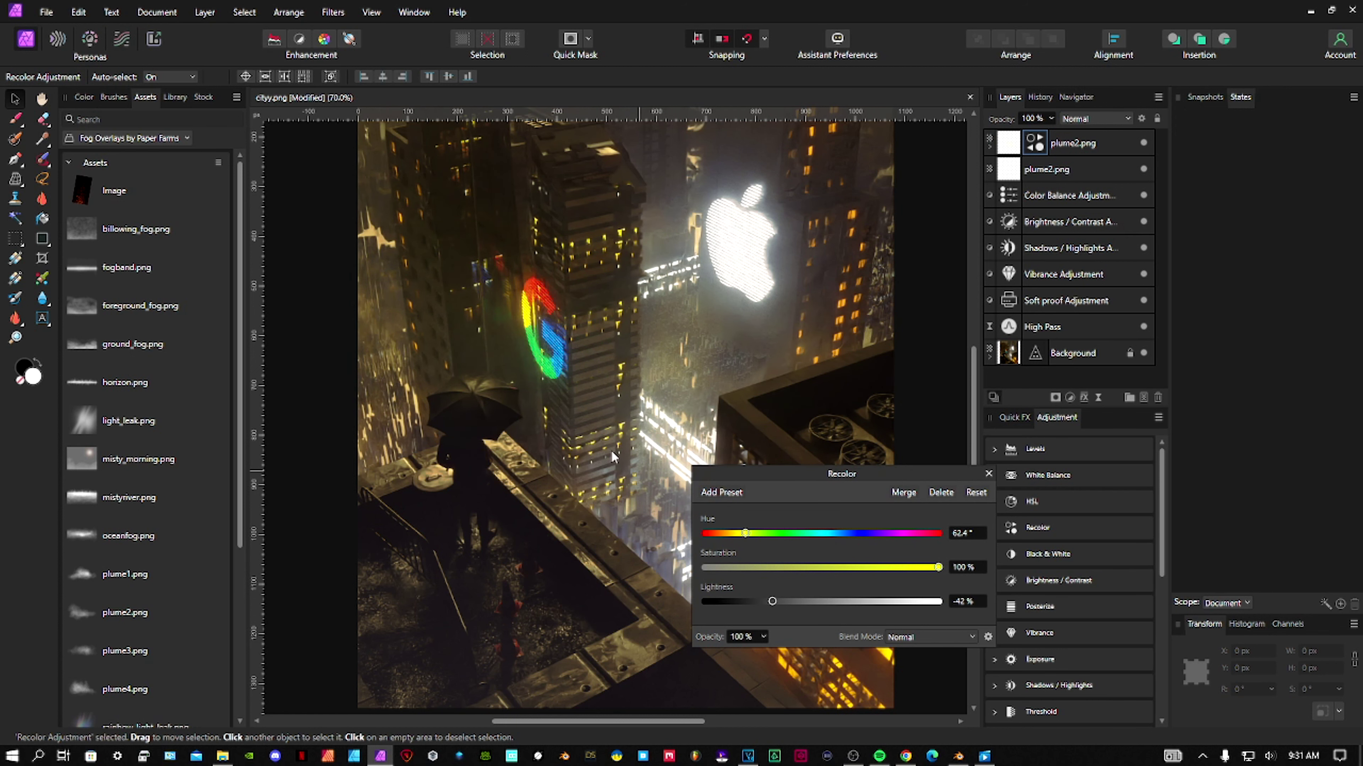
scroll(600, 442, down, 1)
click(989, 473)
Recolor the lower plume2.png layer with hue 47.1° and slightly darker lightness, and set the layer's opacity to 25%
click(1008, 164)
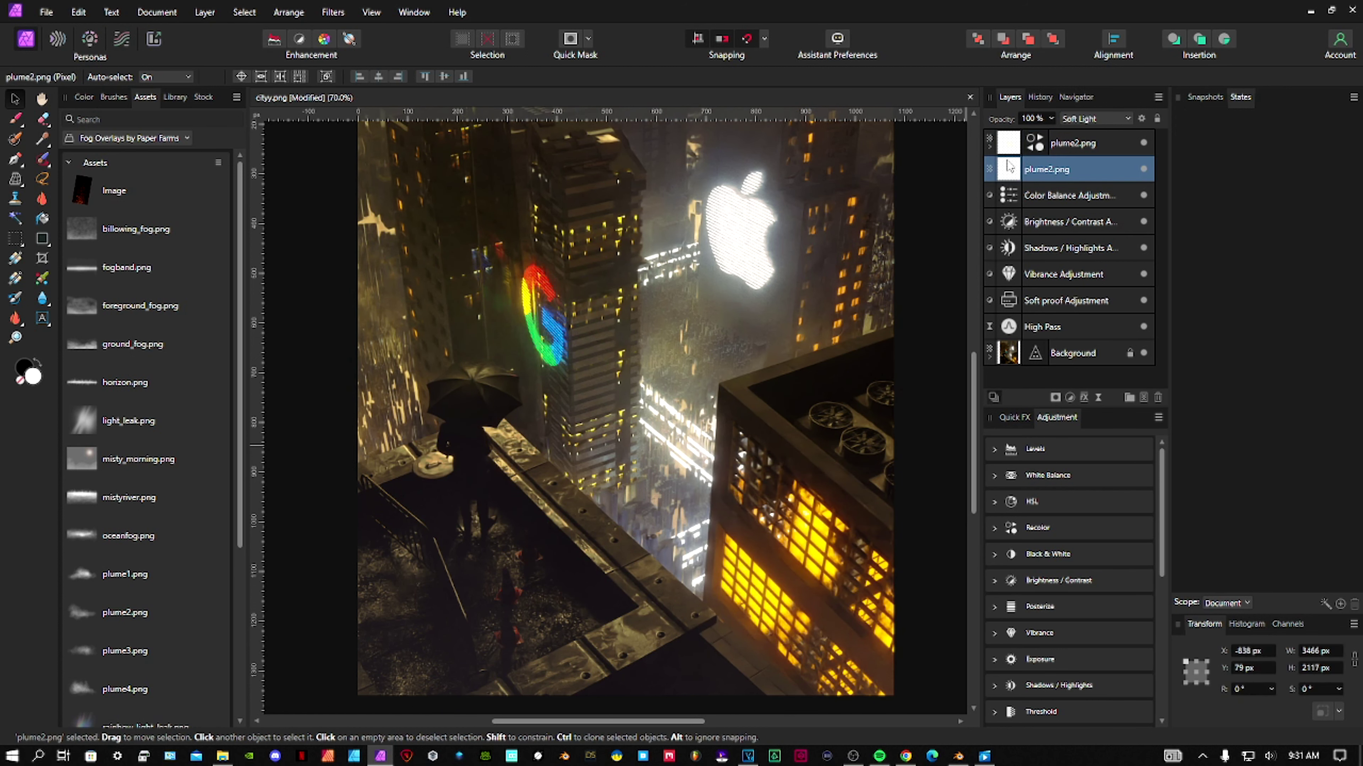
click(1069, 398)
click(955, 468)
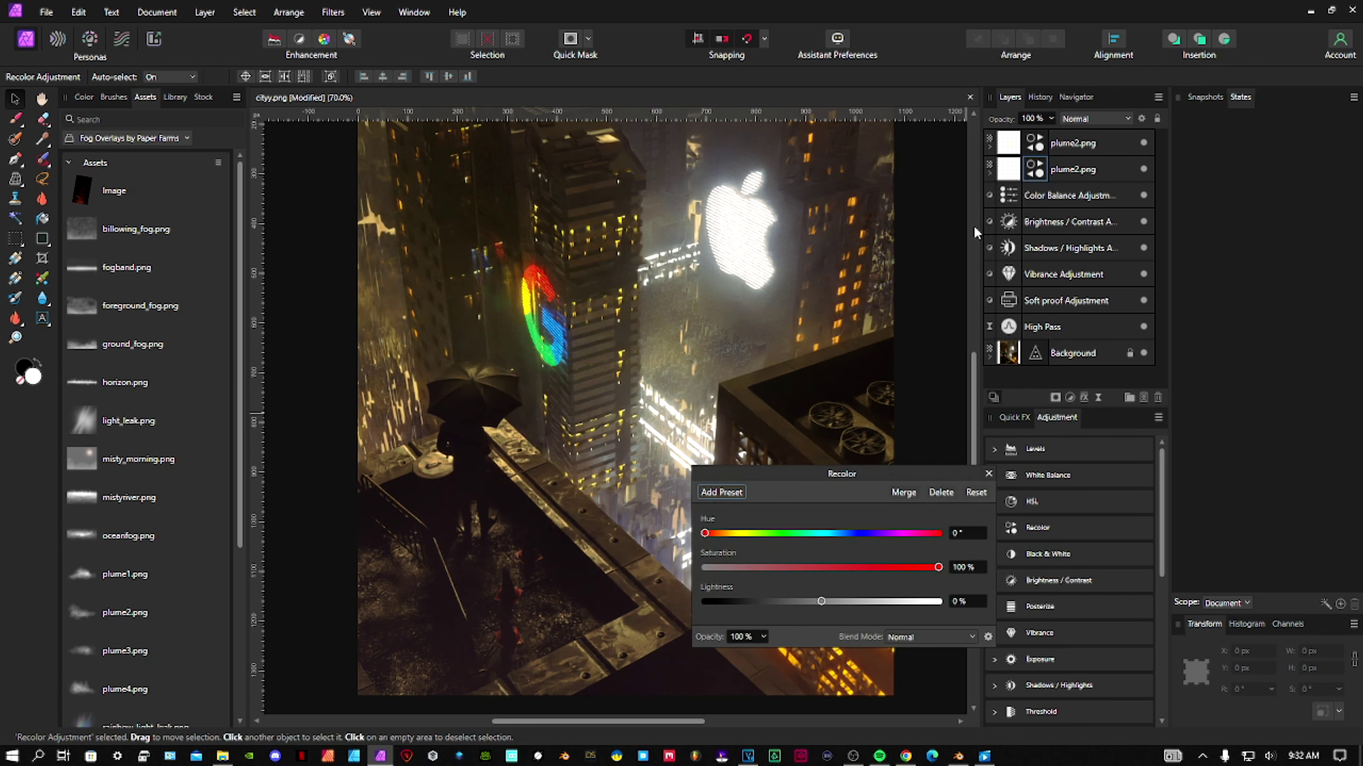
drag(714, 534, 734, 534)
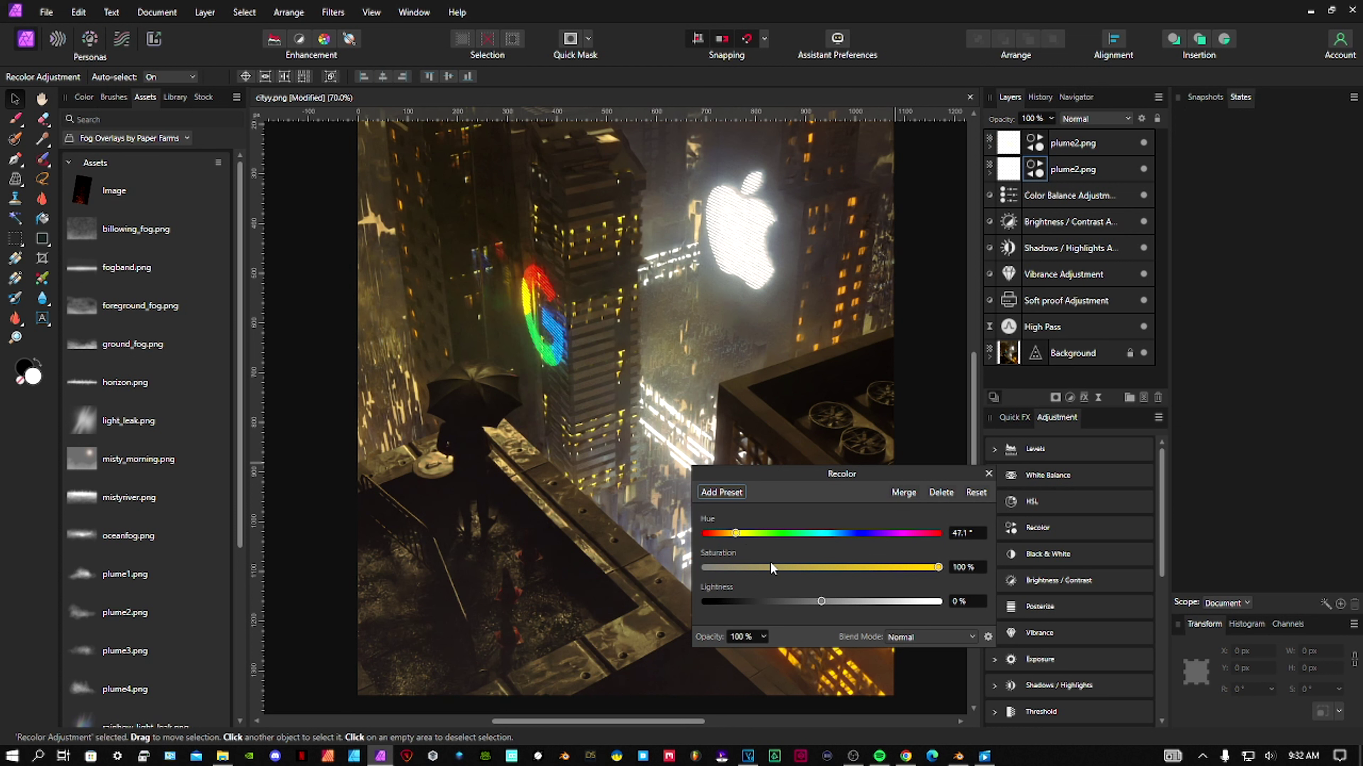
mouse_move(807, 606)
mouse_down()
mouse_move(781, 601)
mouse_move(802, 605)
mouse_up()
click(988, 473)
click(1030, 168)
click(1051, 120)
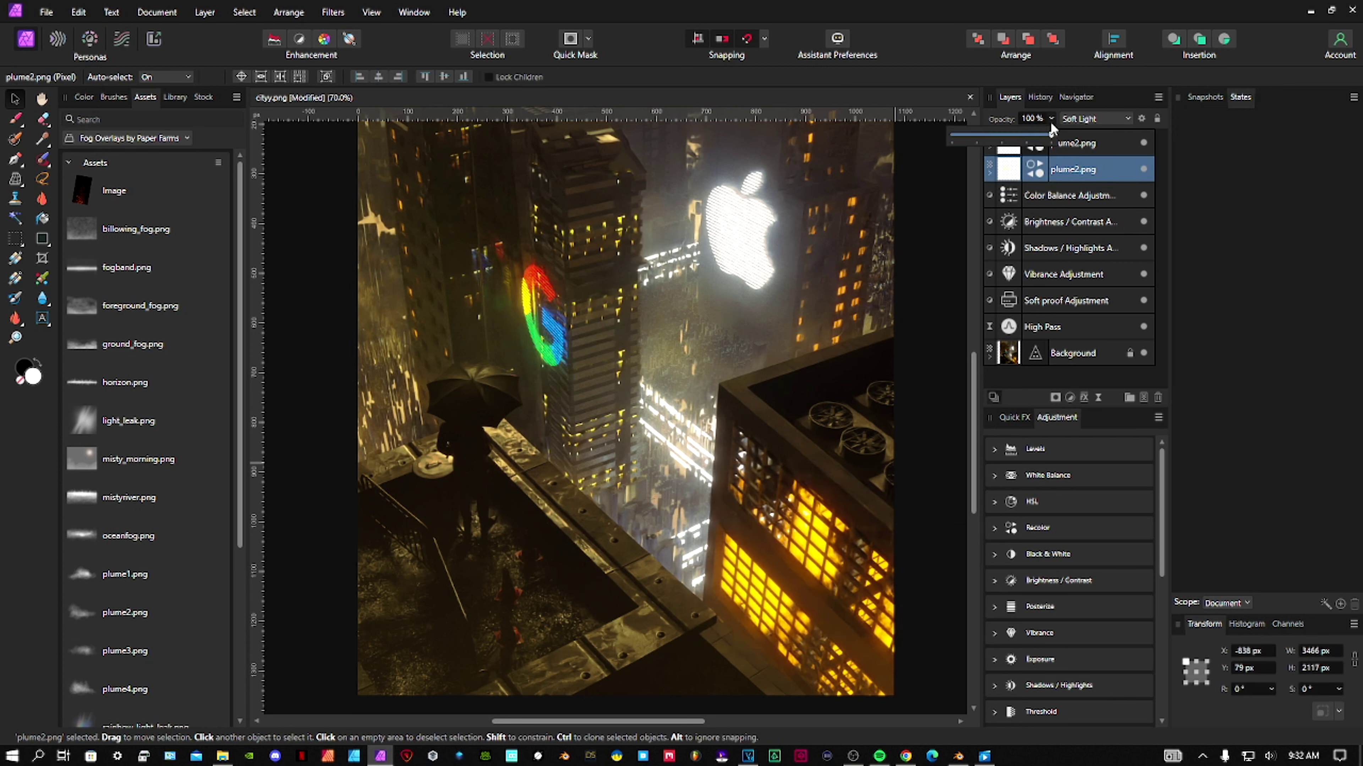
drag(1050, 131, 976, 143)
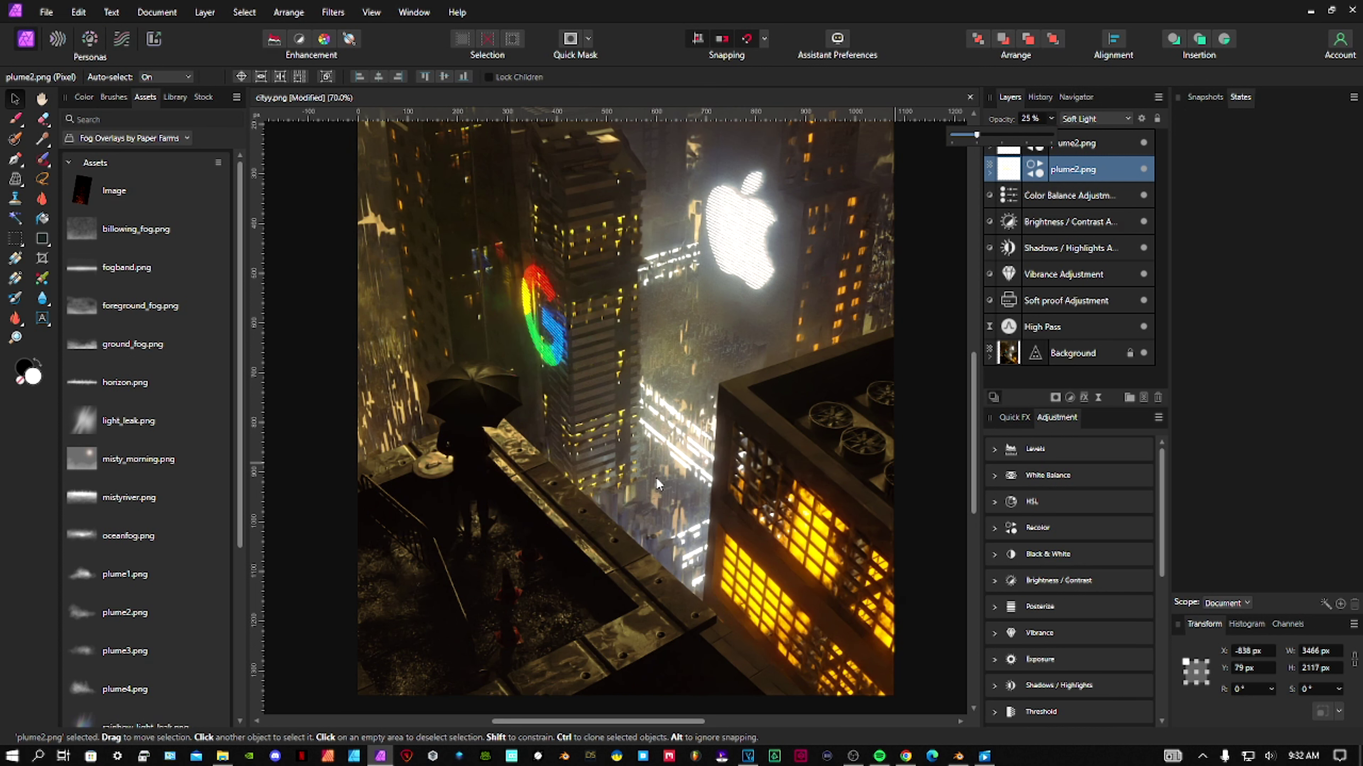
Duplicate the lower plume2.png layer, set the copy's opacity to 100%, and move it to about X 153 px, Y -1255 px
ctrl+scroll(655, 477, down, 3)
ctrl+scroll(771, 381, up, 1)
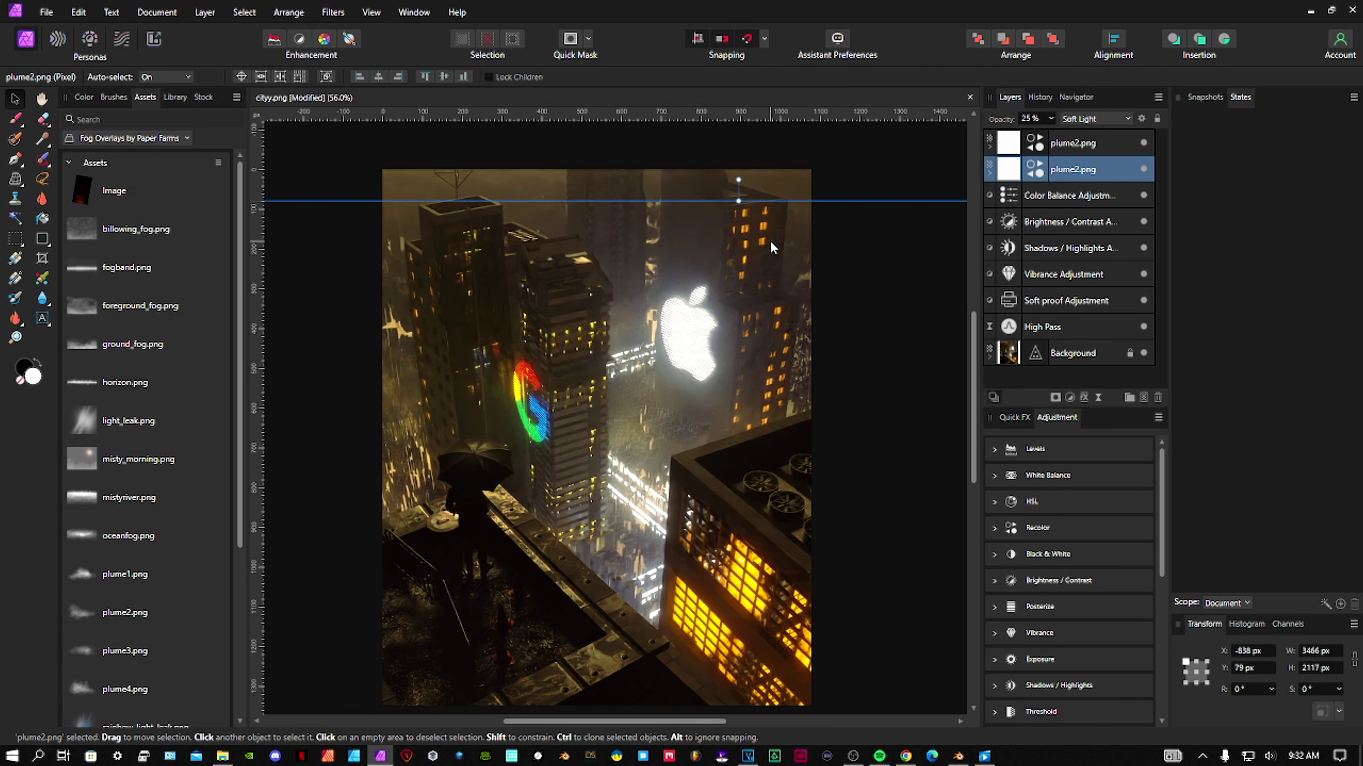
key(ctrl+j)
drag(656, 535, 857, 379)
click(1053, 122)
drag(1053, 128, 1131, 143)
drag(815, 323, 746, 236)
middle_drag(705, 332, 757, 306)
middle_drag(562, 383, 571, 385)
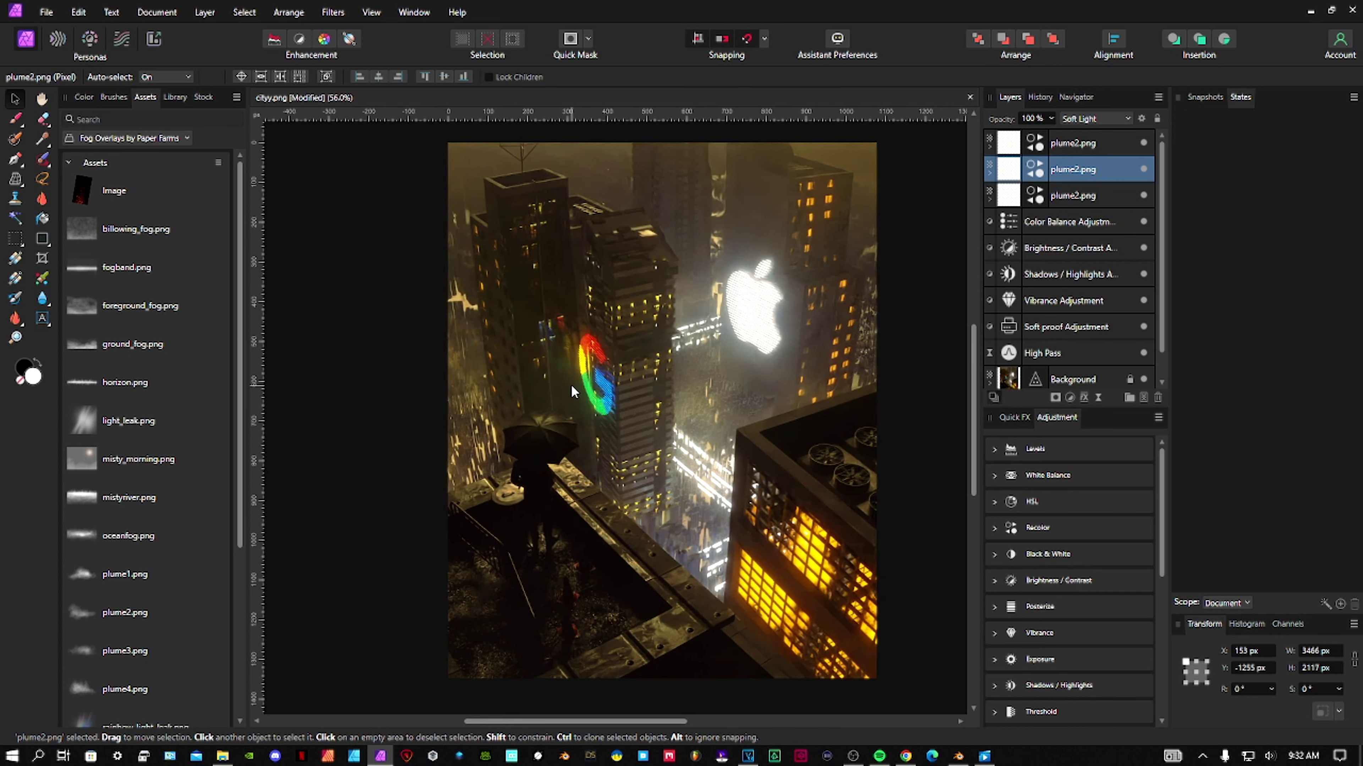
ctrl+scroll(571, 385, up, 1)
Select the Background layer and display the Rain Overlays by Paper Farms asset category
click(1072, 379)
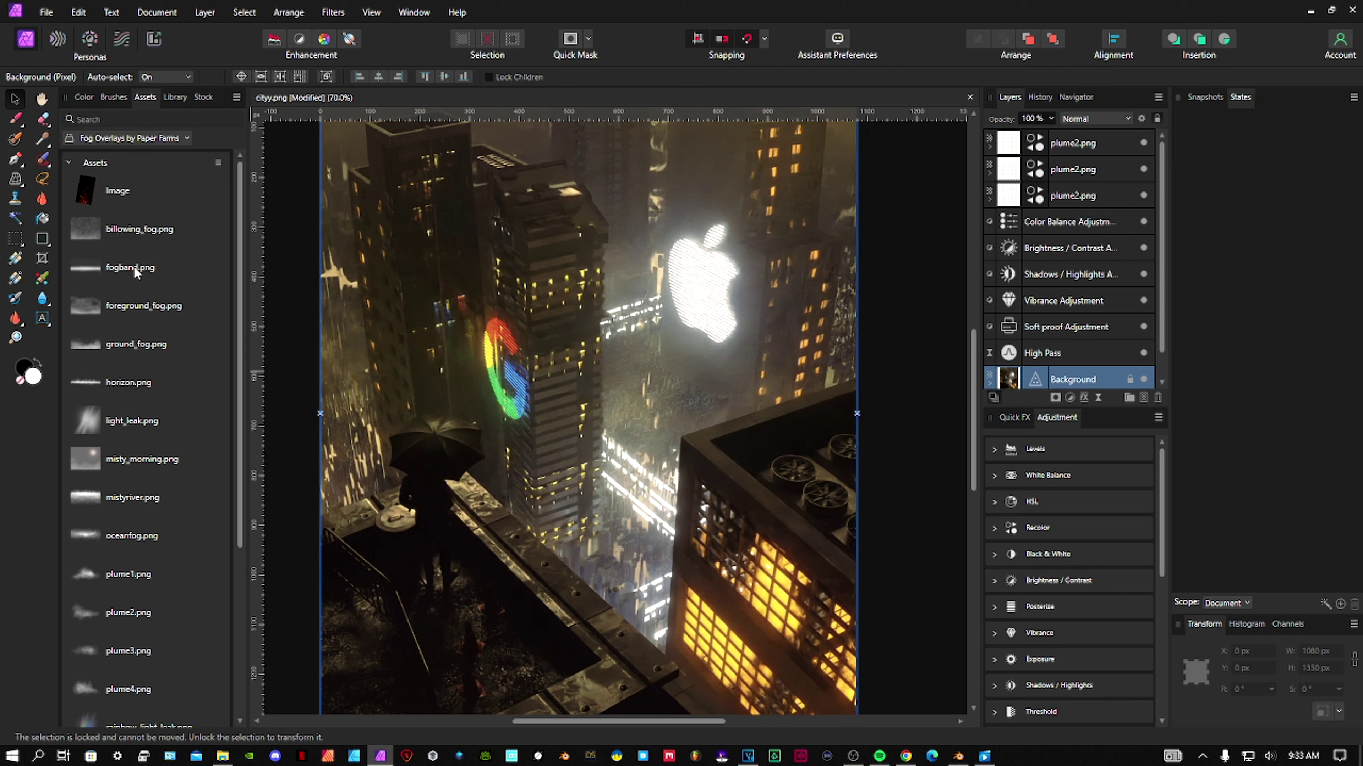
scroll(132, 255, down, 5)
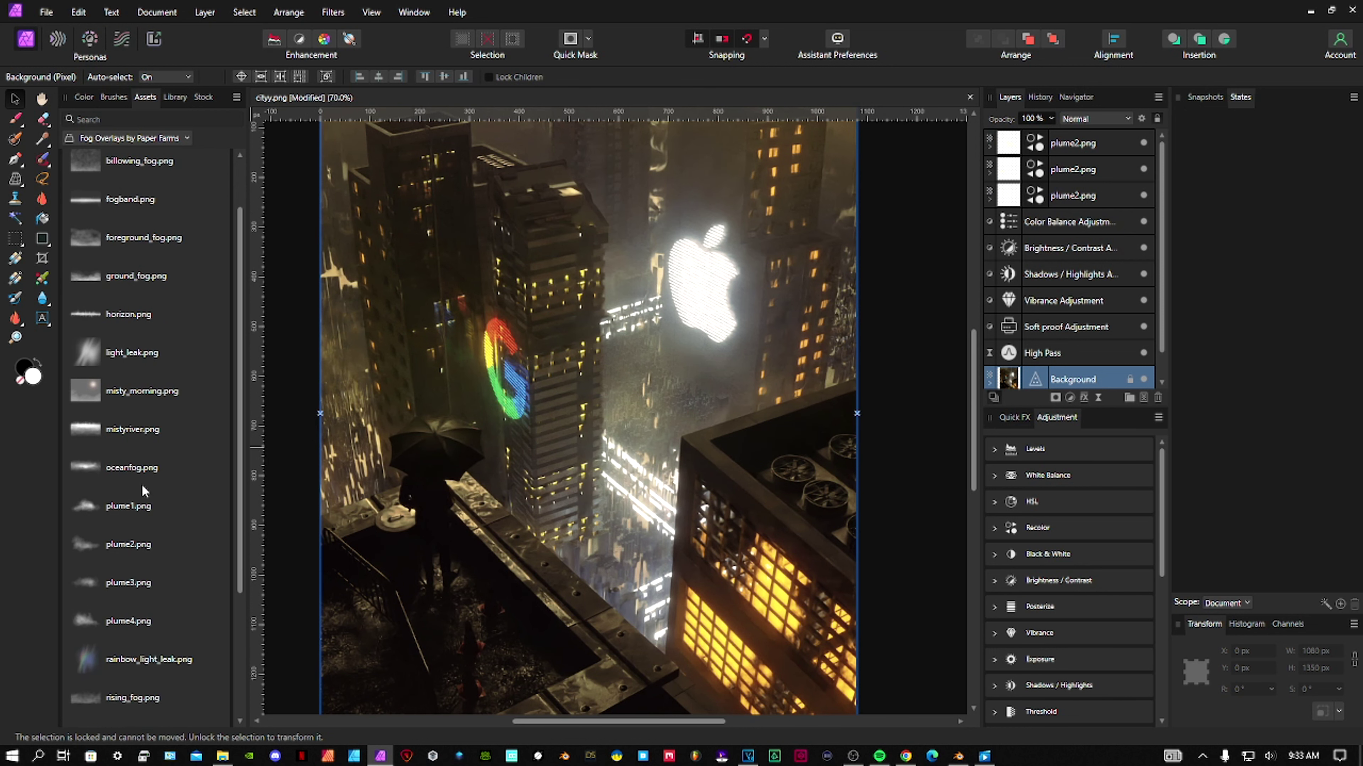
scroll(143, 504, down, 2)
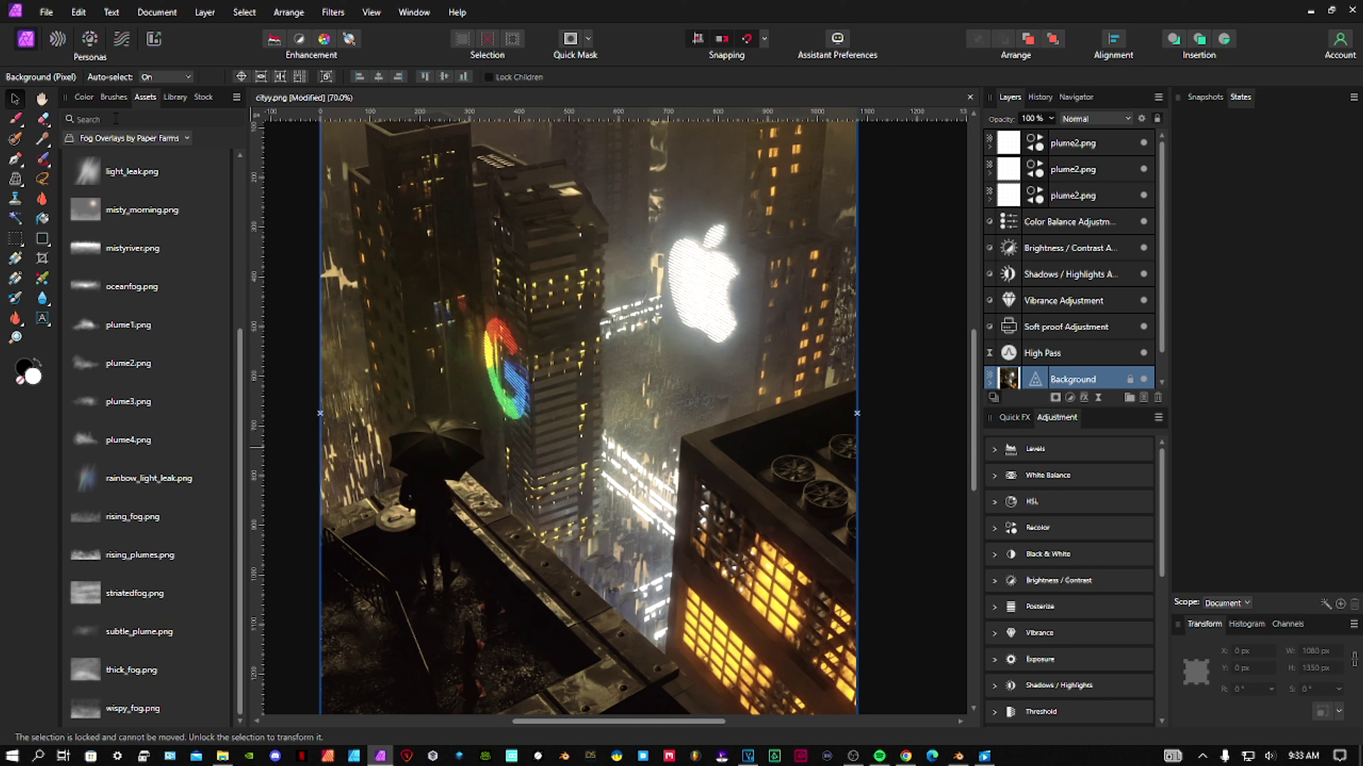
click(104, 139)
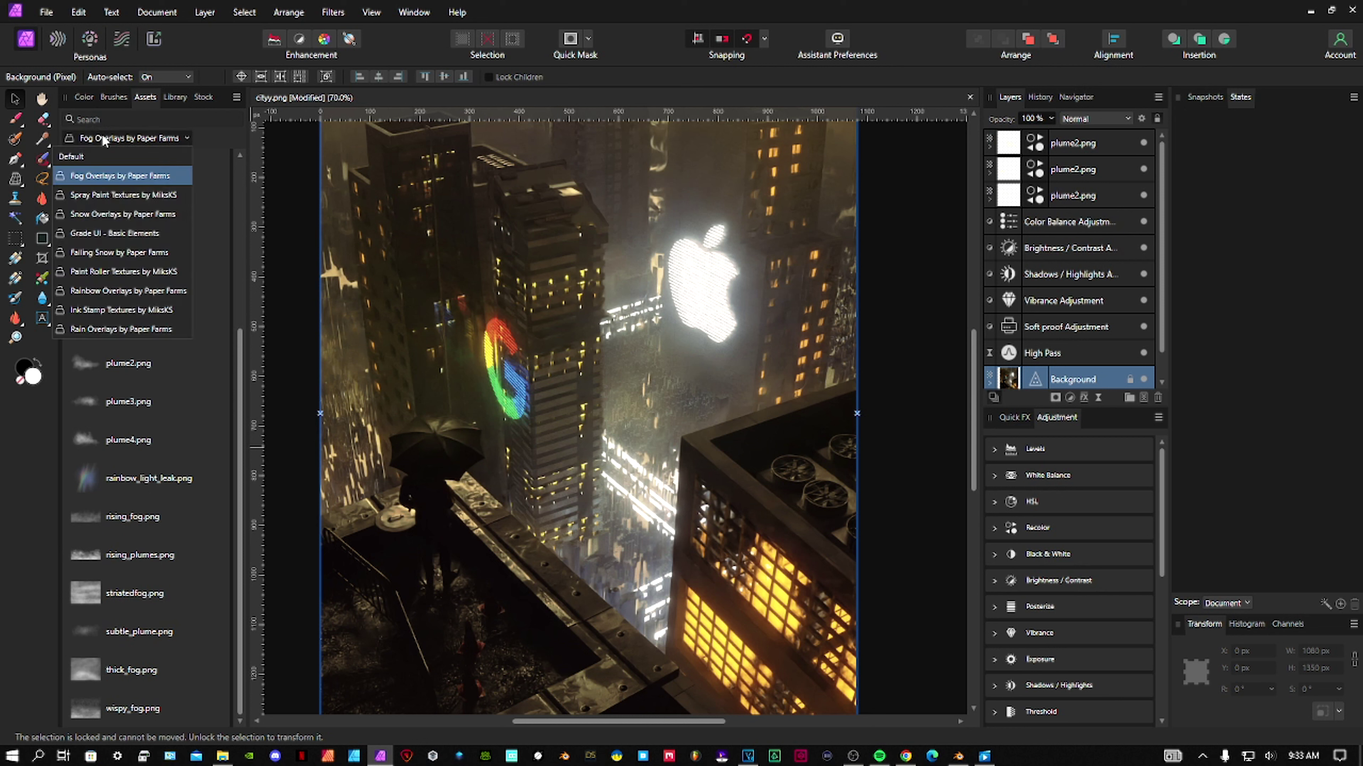
click(132, 329)
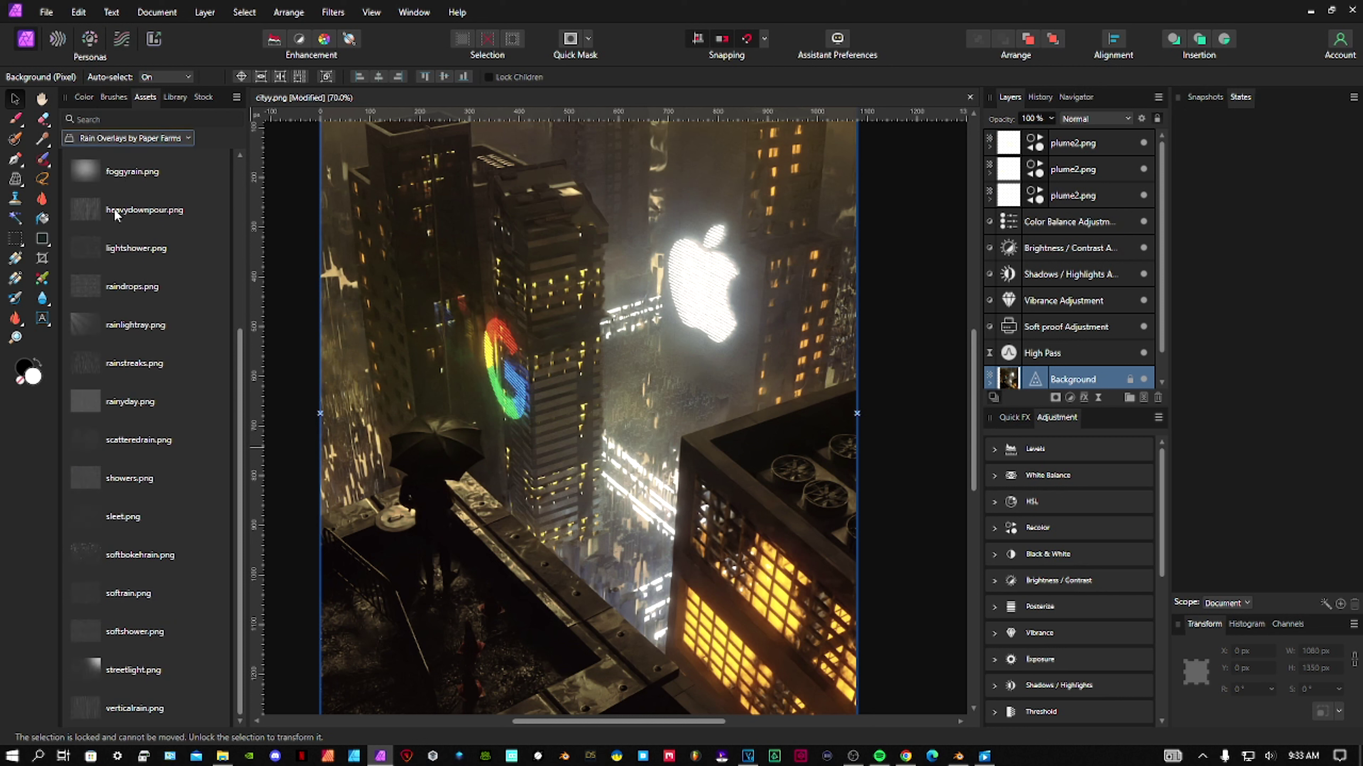
drag(114, 209, 588, 319)
ctrl+scroll(569, 329, down, 4)
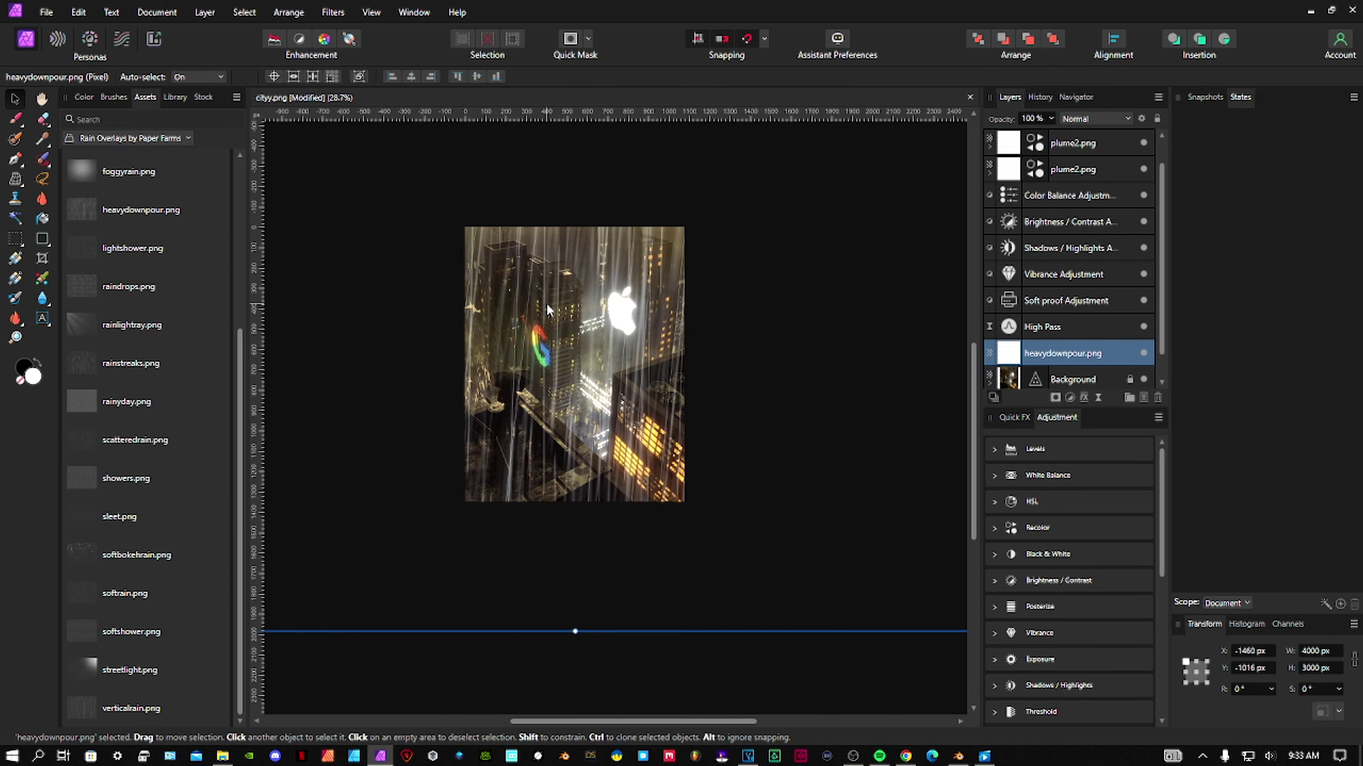
drag(547, 309, 547, 331)
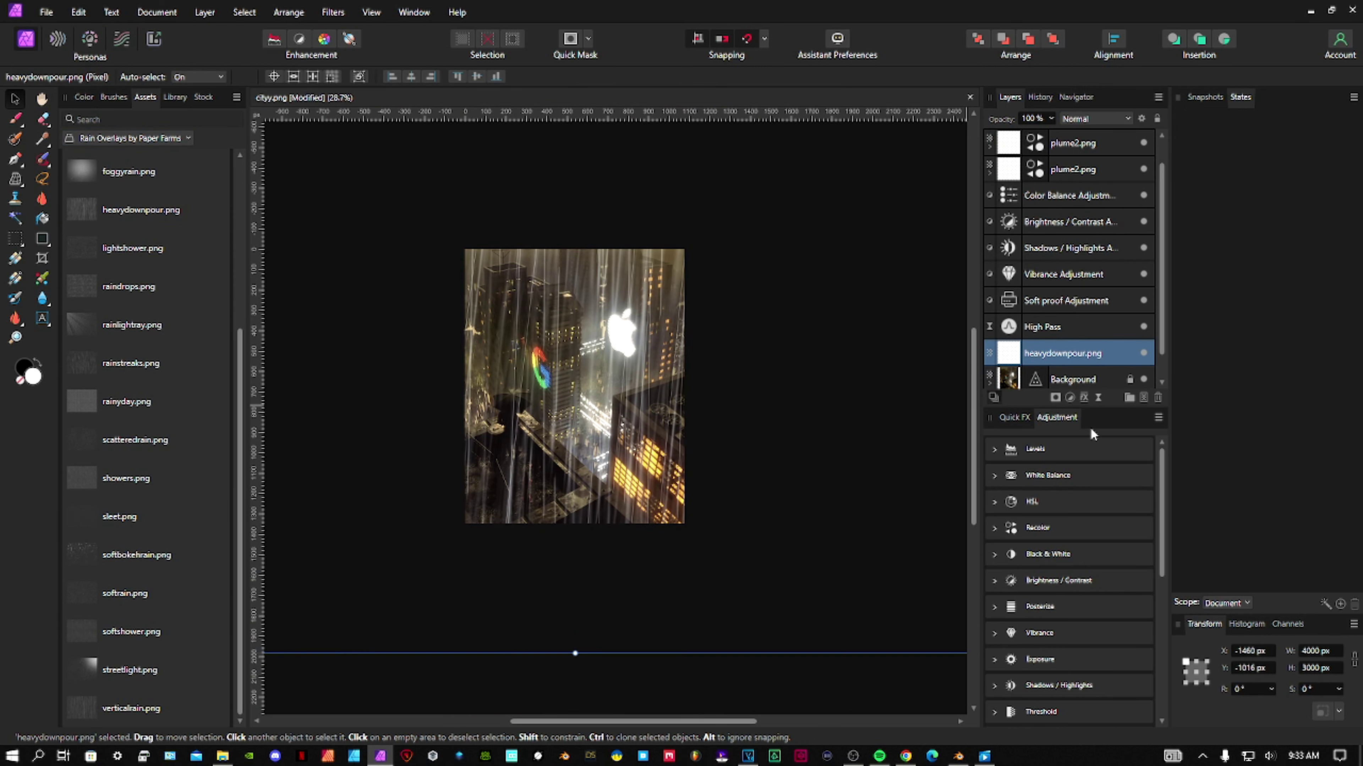
click(1157, 397)
Place the streetlight.png rain overlay above the Background, scale it to about 3162 × 2372 px, and position it over the image
drag(123, 672, 554, 390)
click(554, 394)
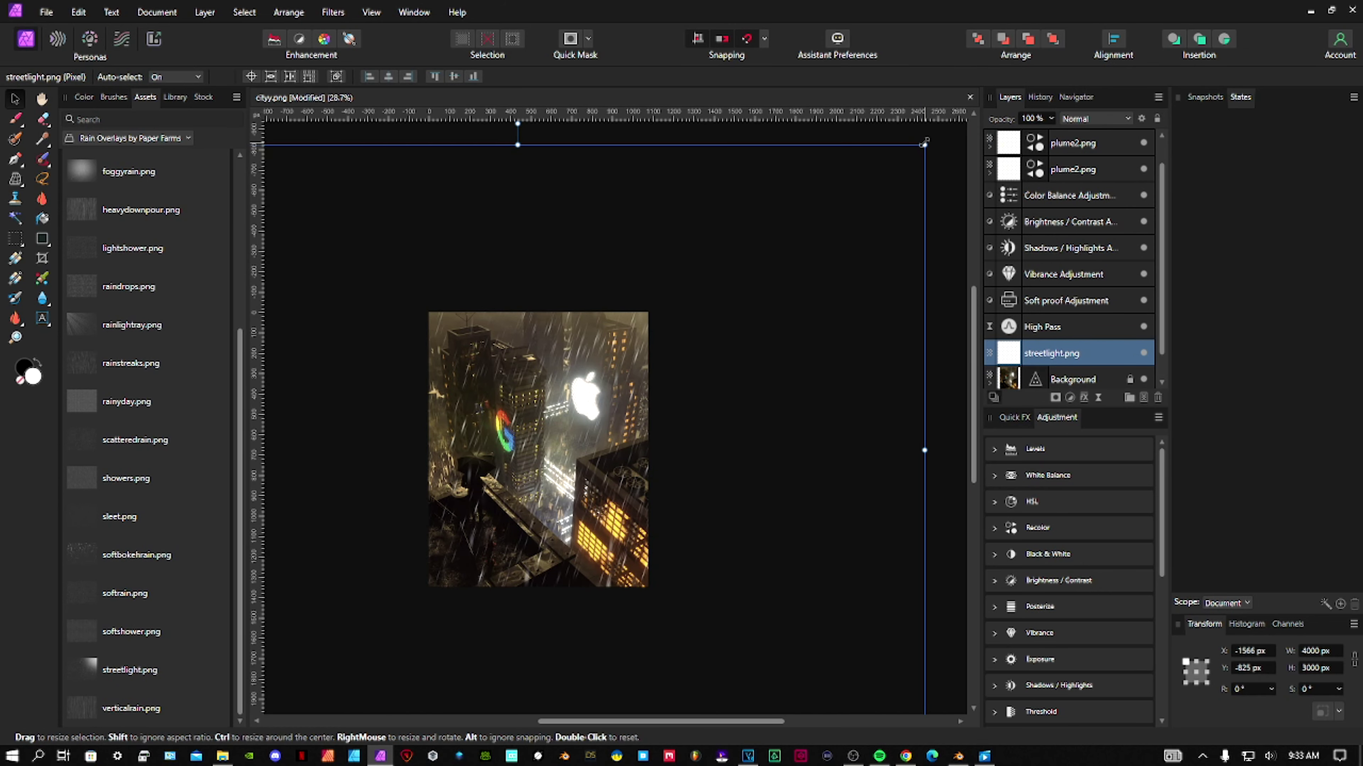
drag(924, 144, 776, 301)
drag(578, 412, 598, 392)
ctrl+scroll(598, 391, up, 2)
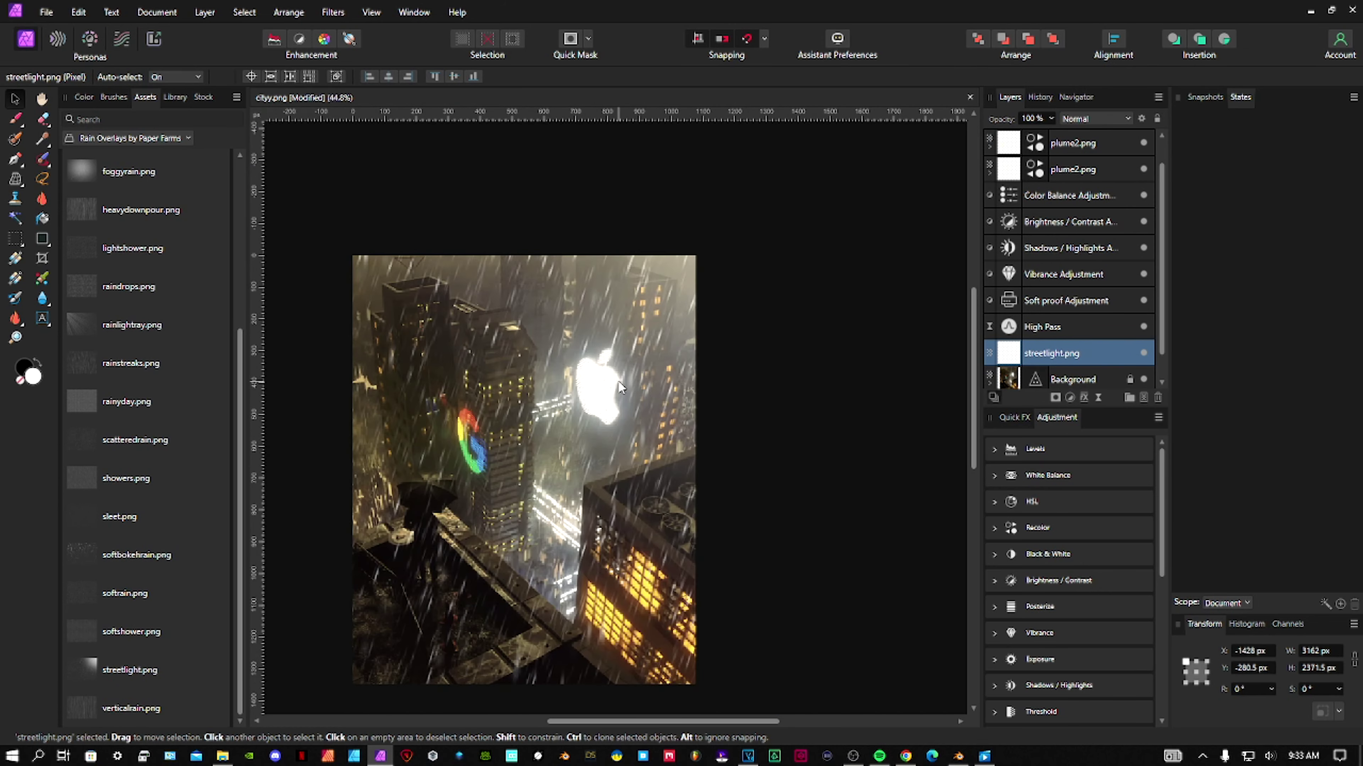
ctrl+scroll(621, 365, up, 1)
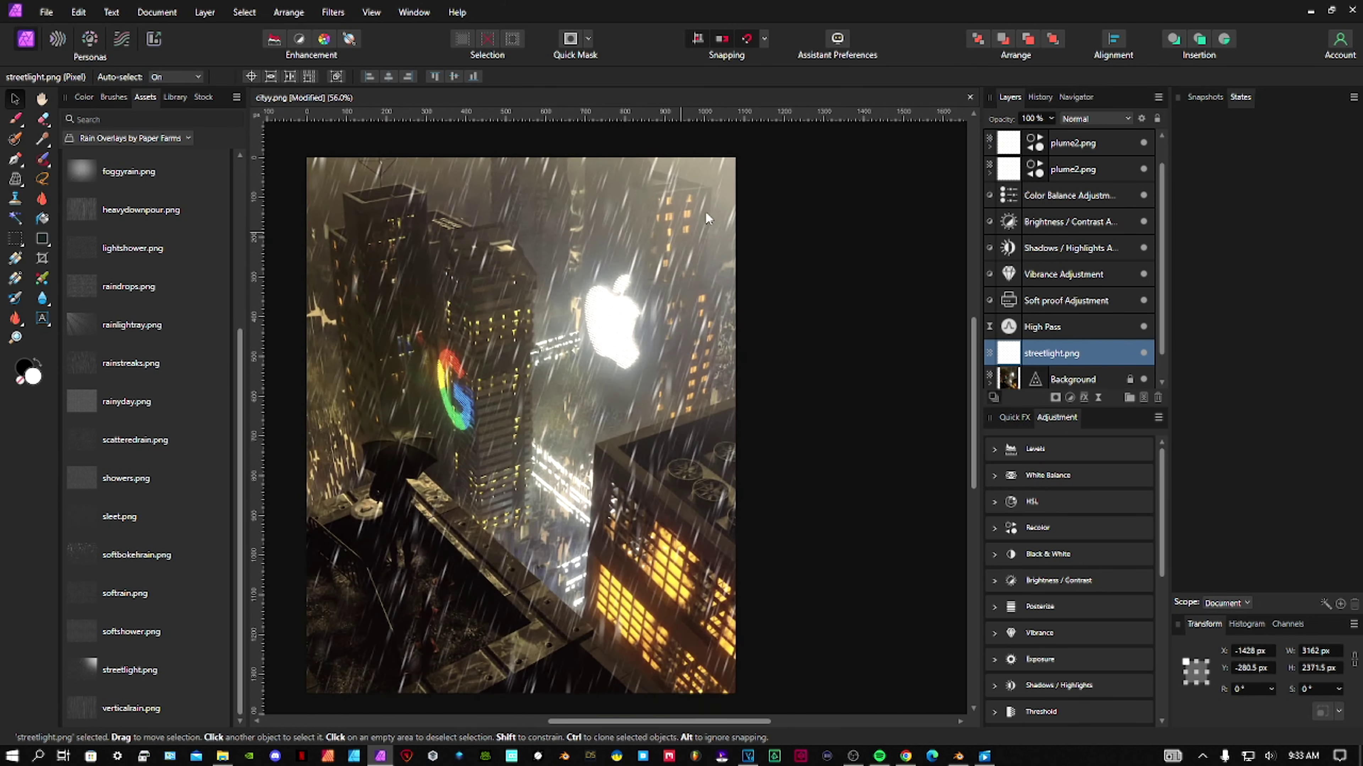
Place the rainlightray.png overlay, resize it to about 2765 × 2074 px, and rotate it about -77° over the image
drag(81, 325, 520, 376)
ctrl+scroll(520, 376, down, 2)
drag(268, 131, 281, 248)
drag(634, 227, 775, 472)
Set the rainlightray.png layer's blend mode to Soft Light and its opacity to 50%
click(1094, 119)
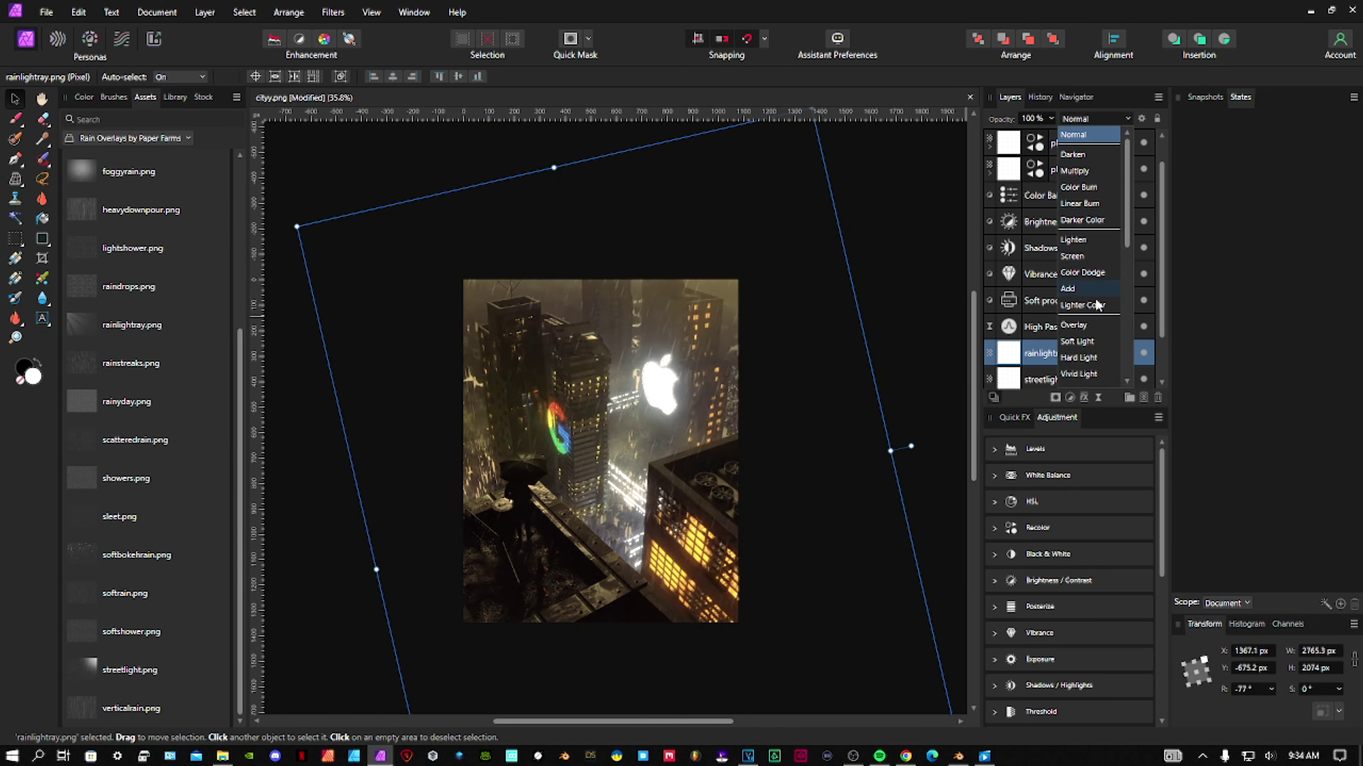
click(1076, 341)
key(5)
ctrl+scroll(622, 483, up, 2)
middle_drag(534, 397, 579, 387)
ctrl+scroll(578, 388, down, 2)
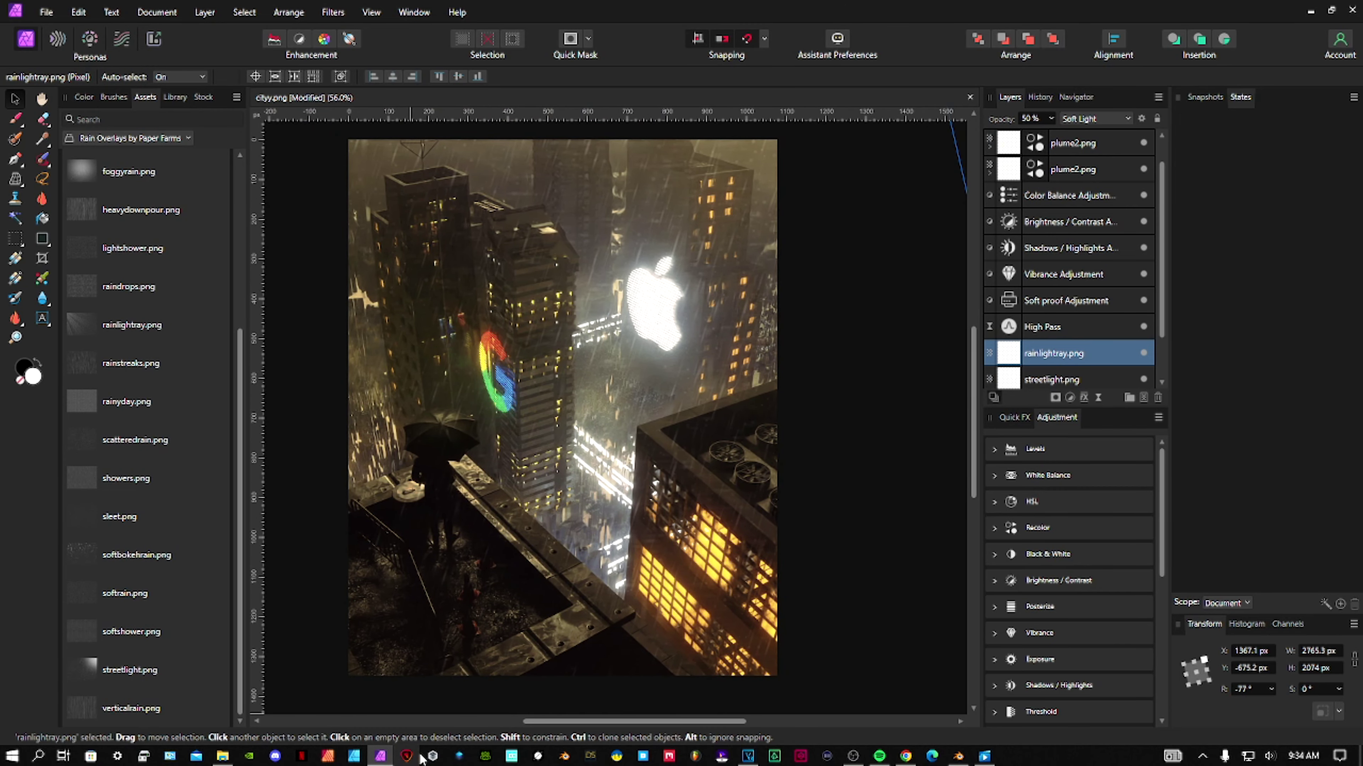
Switch to Topaz Studio and open the exported ccc.jpg image for further grading
click(407, 756)
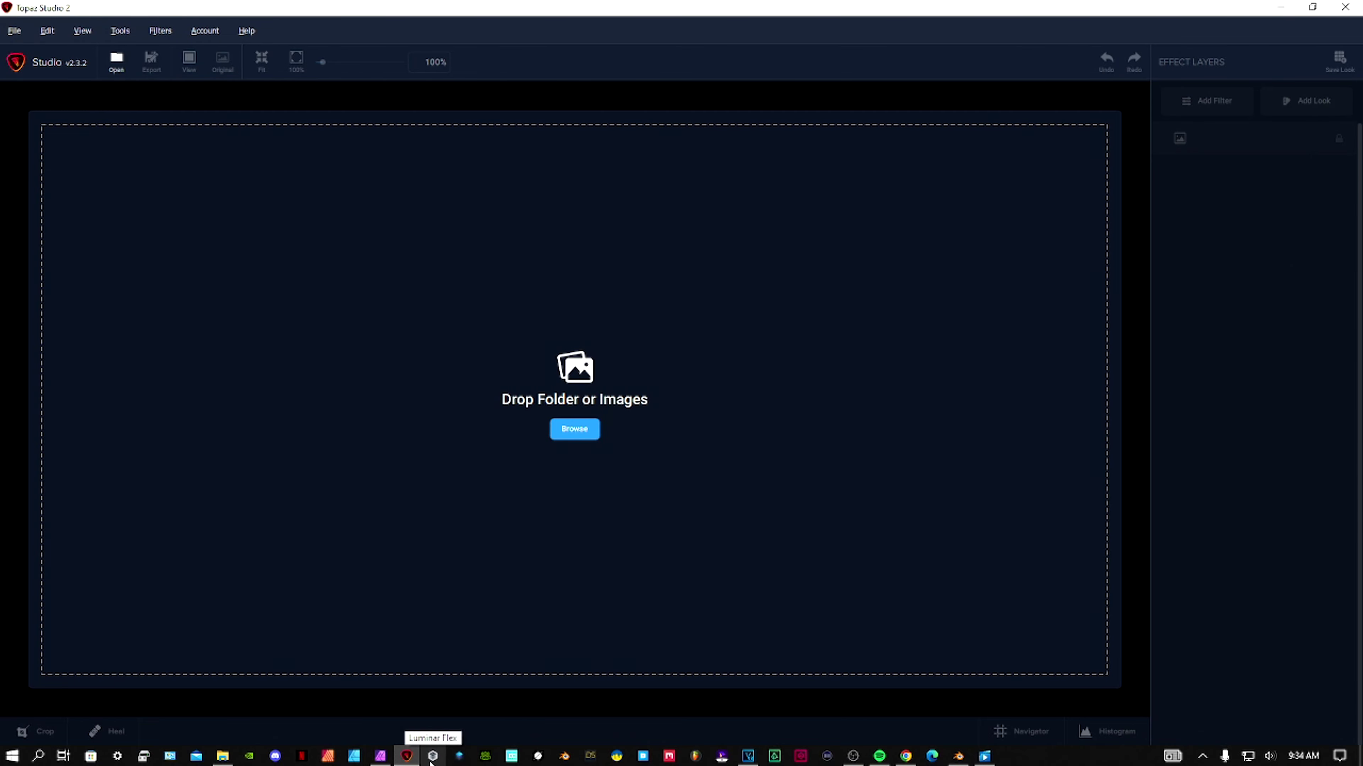
click(588, 430)
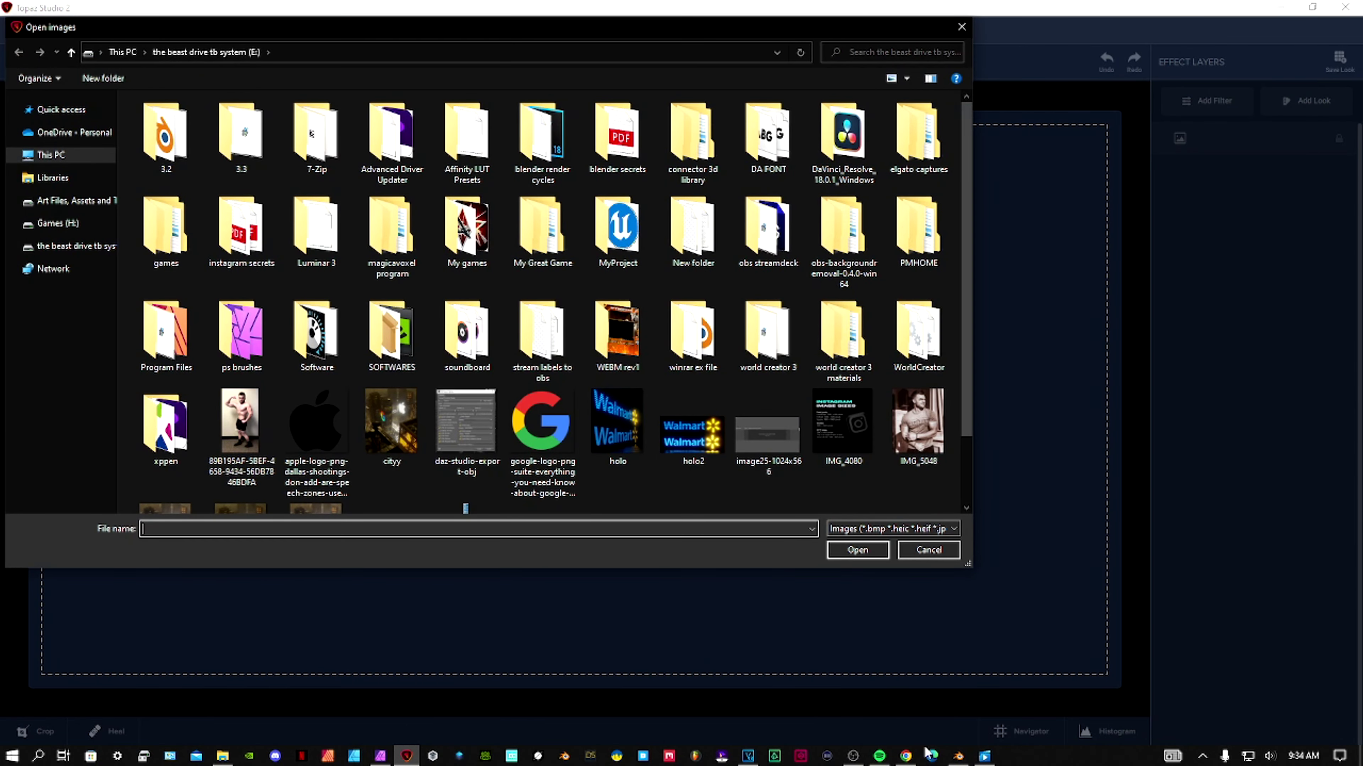
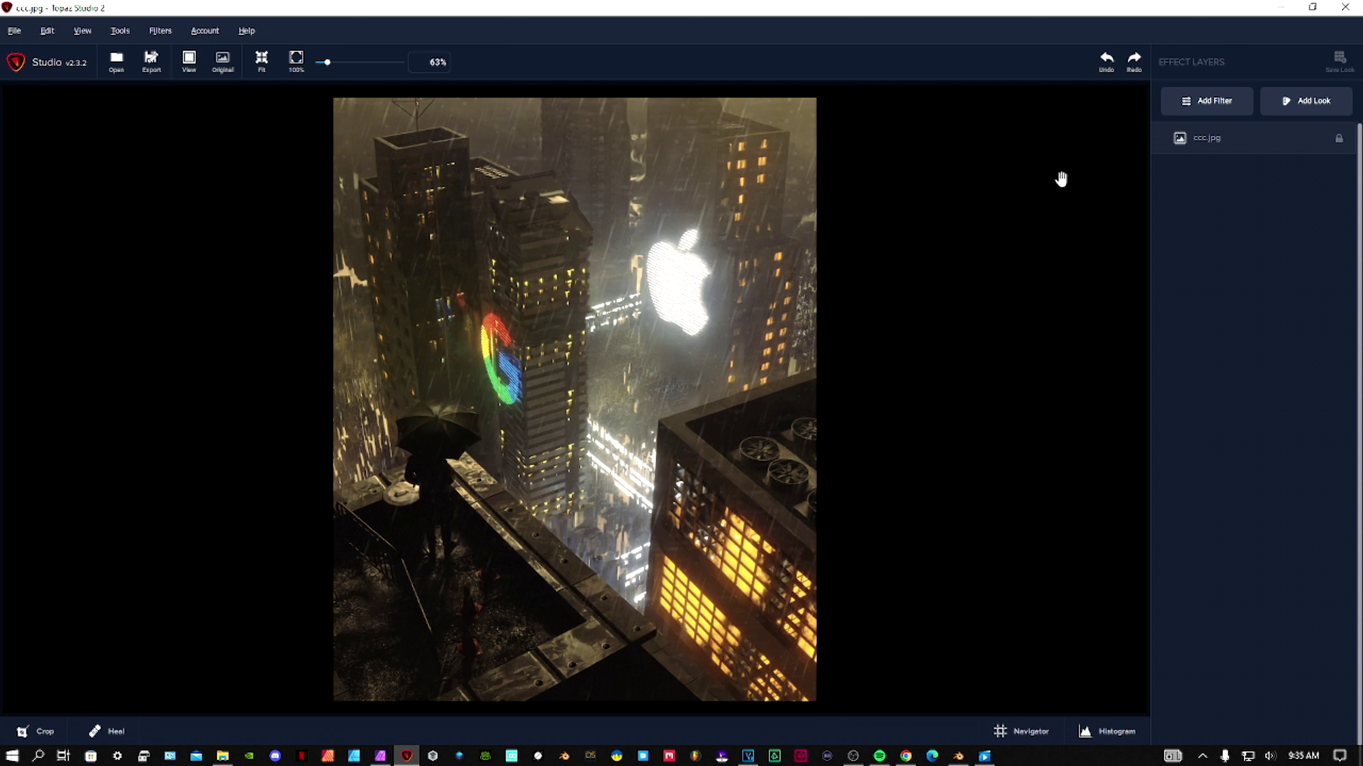
Add a Sharpen filter and an Impression filter above the ccc.jpg image
click(1207, 100)
click(1206, 101)
scroll(1251, 554, down, 5)
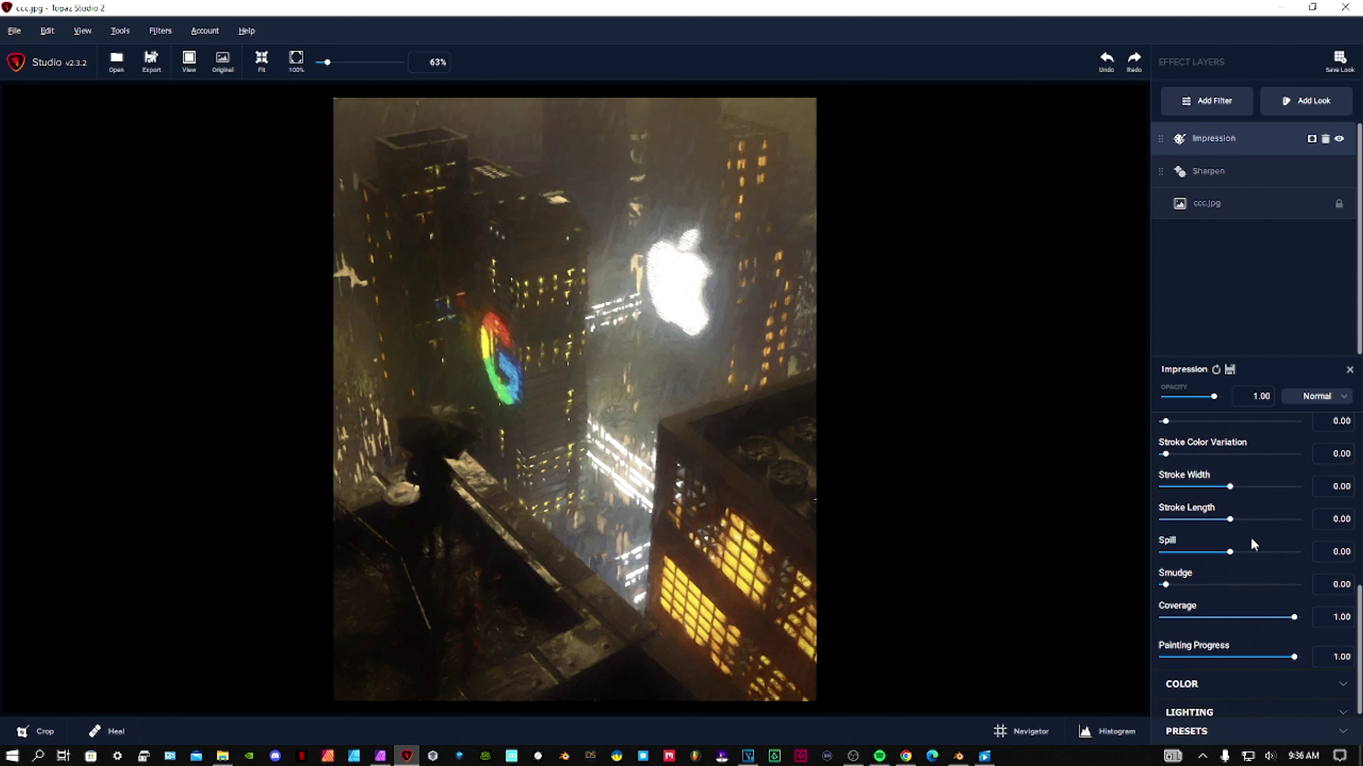
Shorten the Impression filter's stroke length slightly, set its overall saturation to -0.09, and reduce its opacity to 0.07
drag(1229, 520, 1218, 520)
click(1181, 684)
scroll(1229, 590, down, 4)
drag(1224, 589, 1220, 588)
drag(1213, 396, 1171, 396)
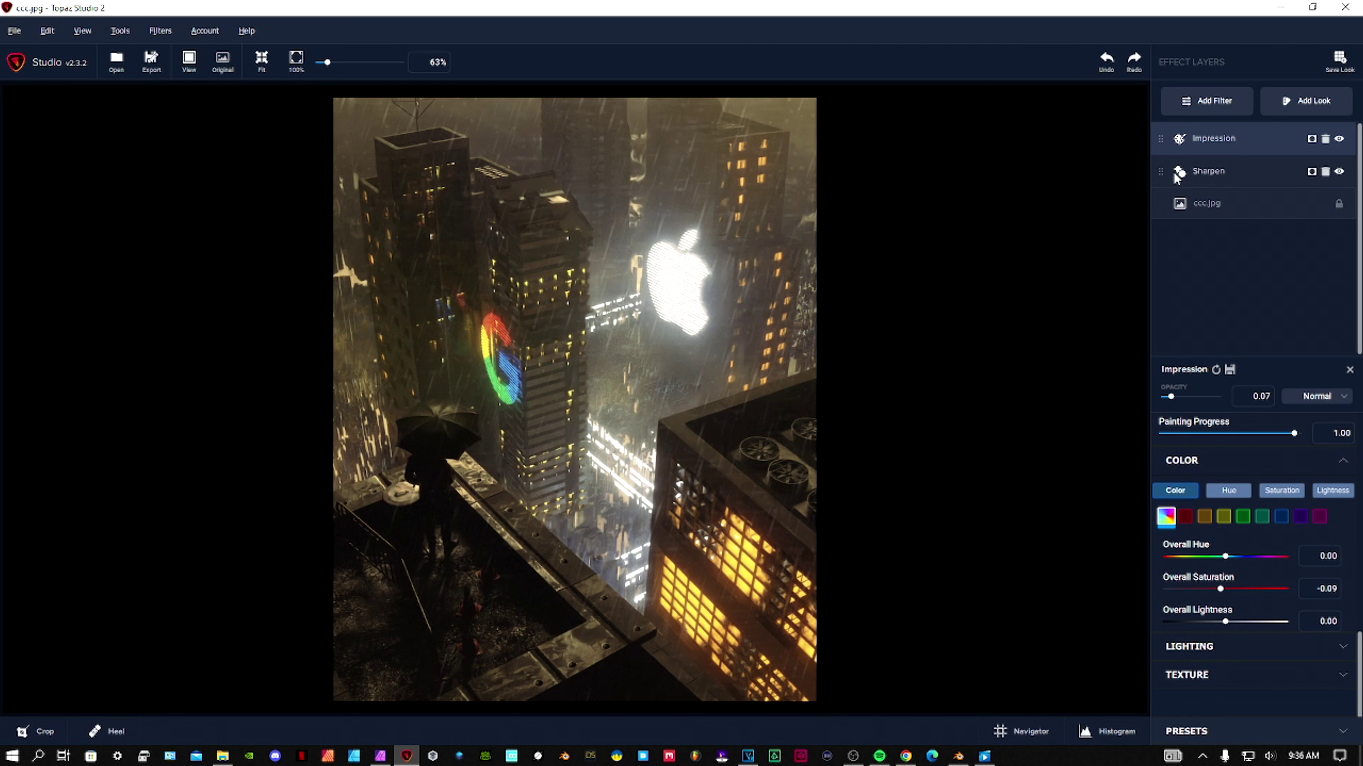
Add a Light-type Radiance filter with strength 0.56, width 0.20 and length -0.87
click(1230, 107)
scroll(1247, 374, down, 5)
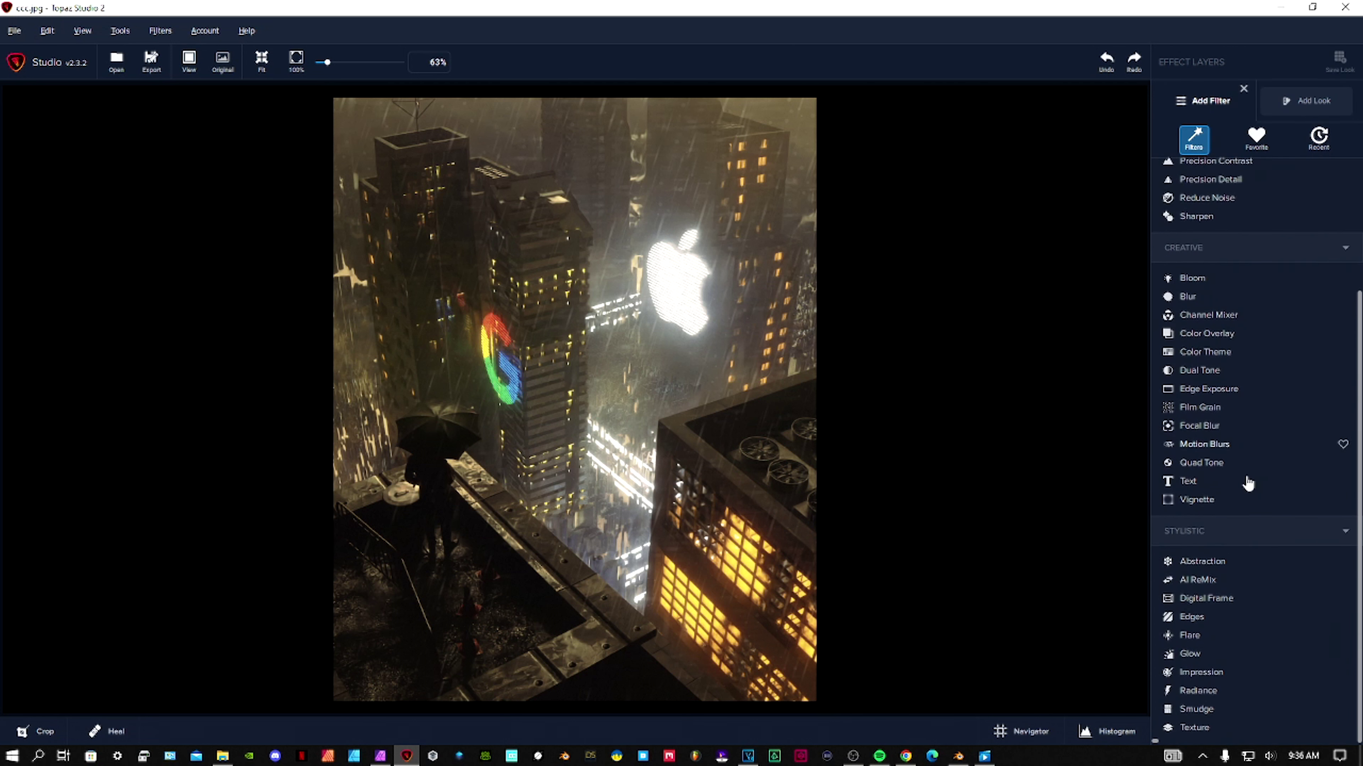
click(1206, 691)
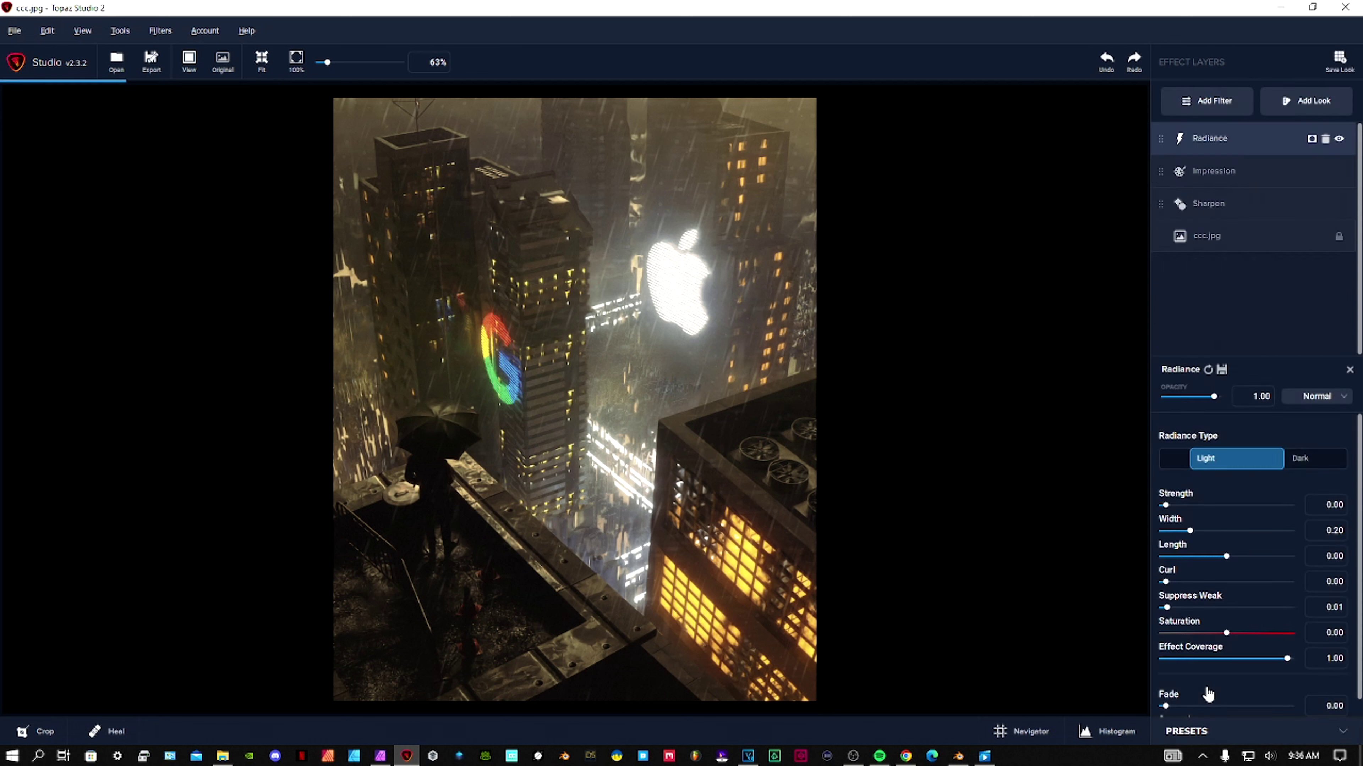
mouse_move(1173, 507)
mouse_down()
mouse_move(1211, 507)
mouse_move(1168, 530)
mouse_move(1186, 558)
mouse_up()
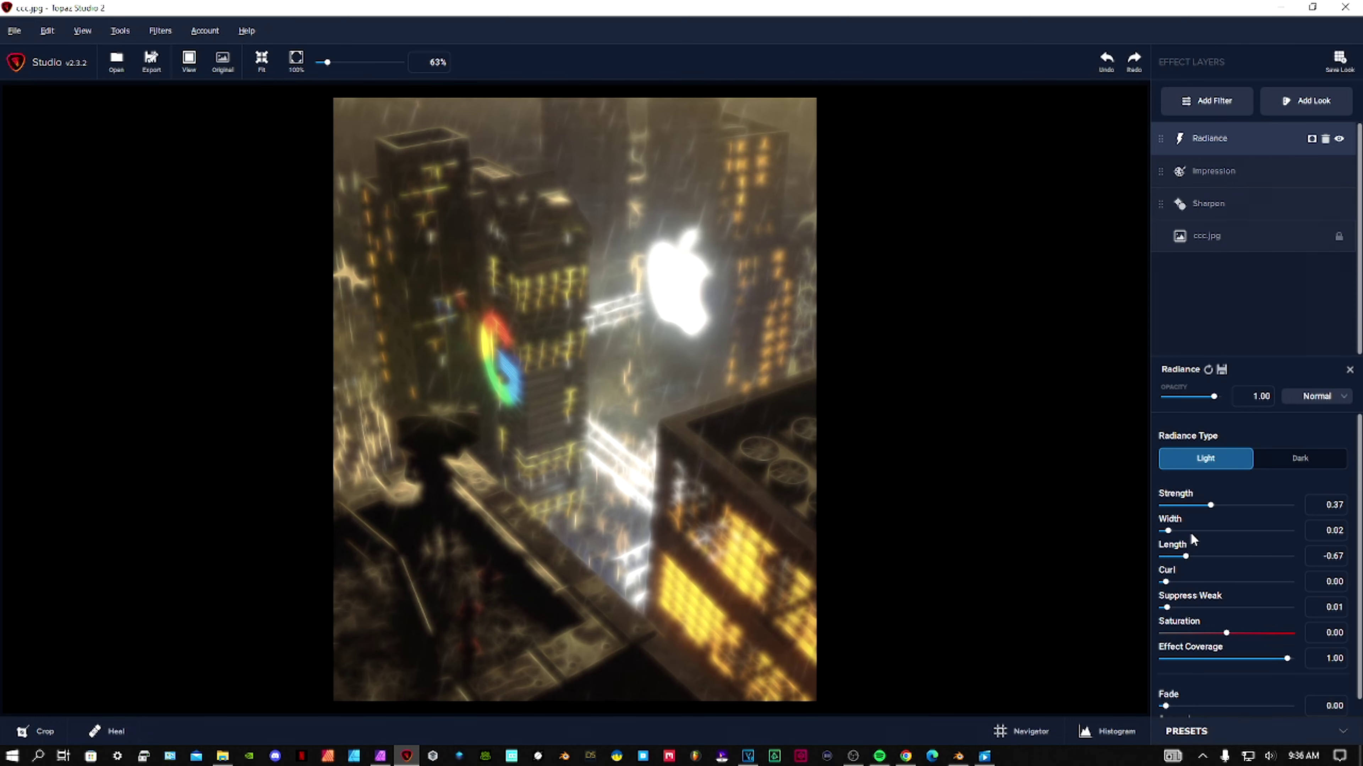
mouse_move(1210, 505)
mouse_down()
mouse_move(1182, 505)
mouse_move(1244, 507)
mouse_move(1173, 556)
mouse_up()
Set the Light Radiance effect's saturation to -0.92 and the general saturation below Fade to 0.11, and lower the filter's opacity to about 0.25
drag(1226, 633, 1171, 632)
scroll(1225, 633, down, 2)
drag(1226, 685, 1232, 685)
drag(1214, 396, 1179, 396)
click(615, 402)
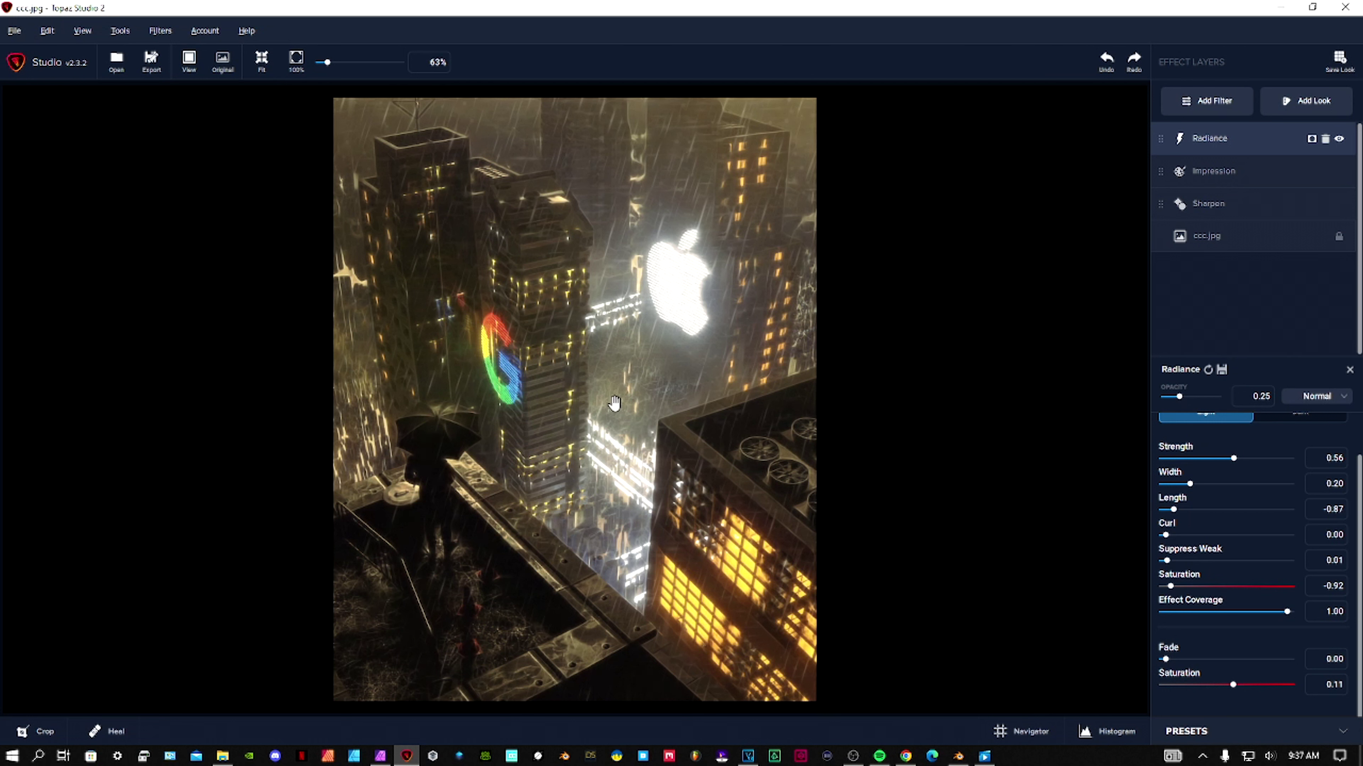
click(615, 402)
click(618, 402)
click(622, 402)
drag(1178, 396, 1177, 396)
Add a second Radiance filter of the Dark type with strength 0.21, width 0.35 and length -0.84
click(1186, 108)
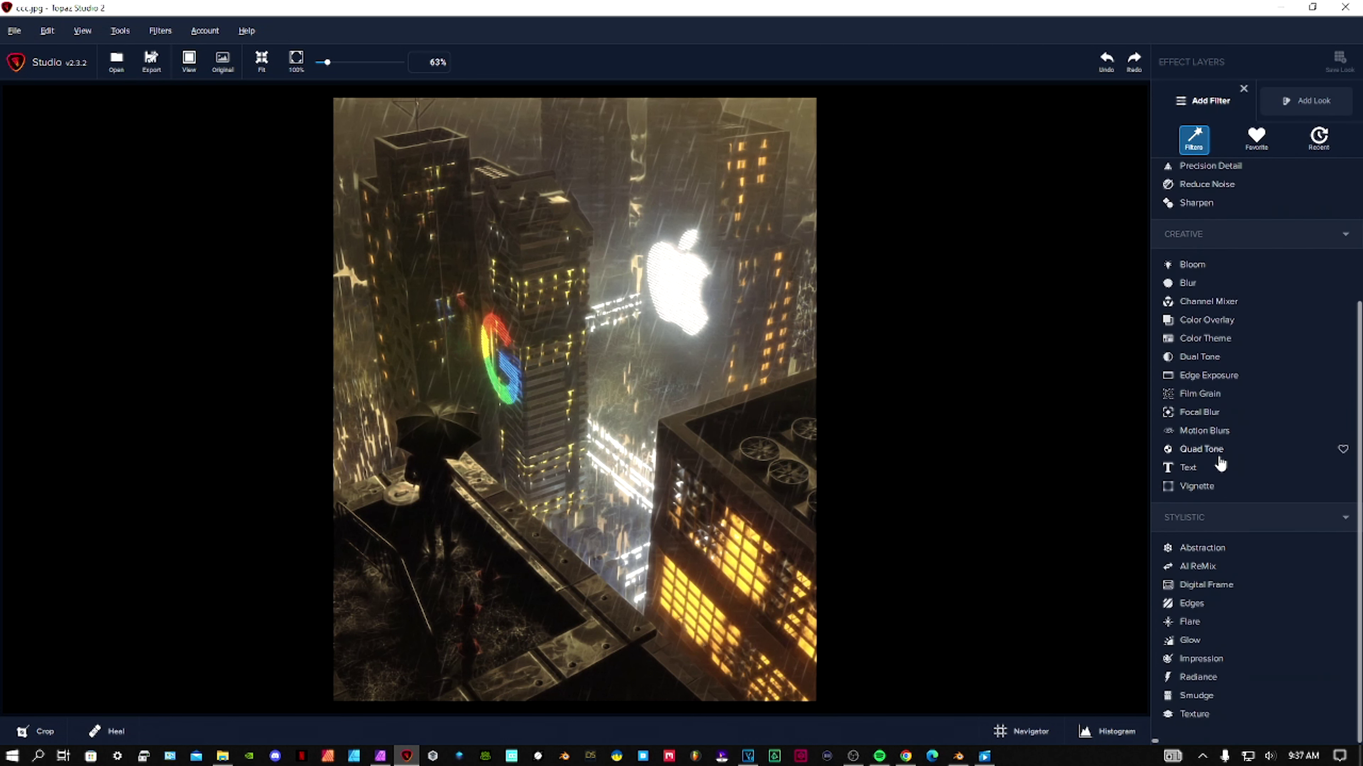
click(1207, 689)
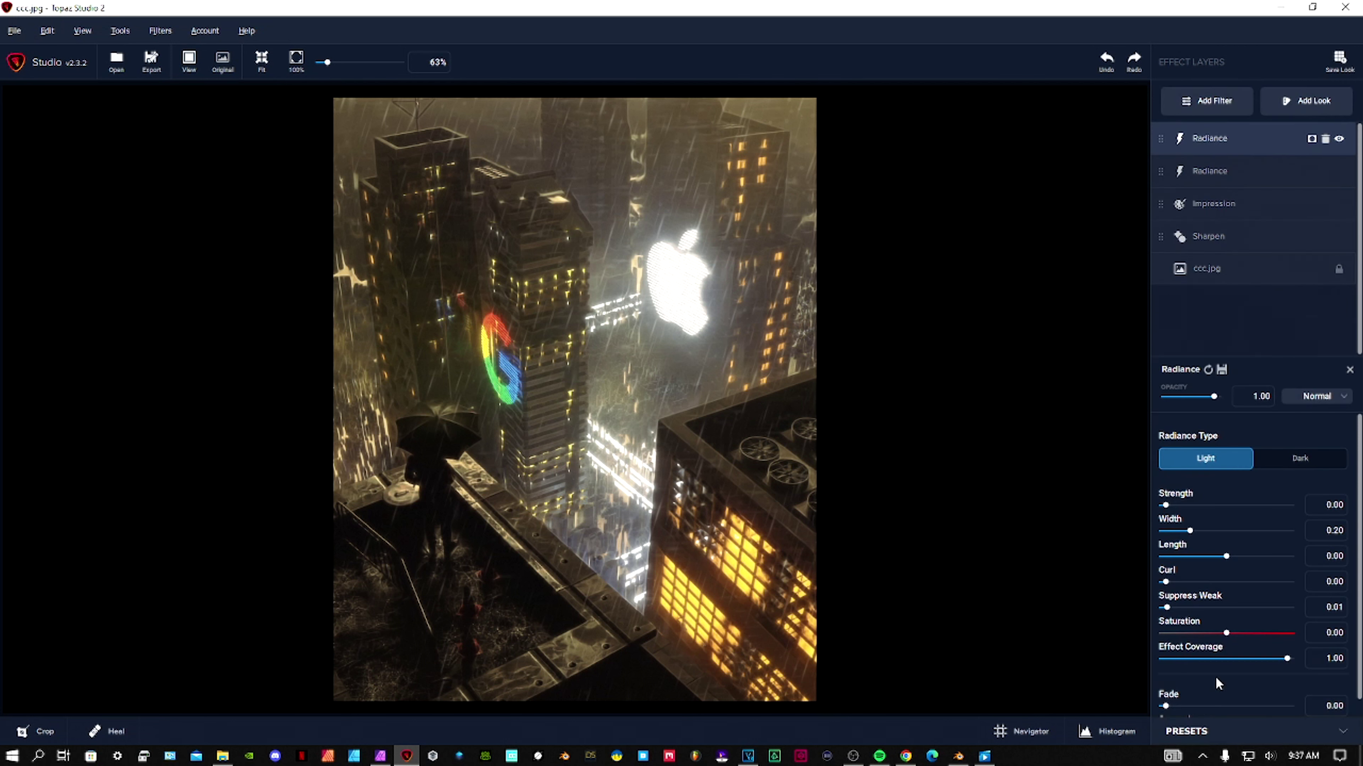
click(1312, 463)
drag(1165, 508, 1175, 556)
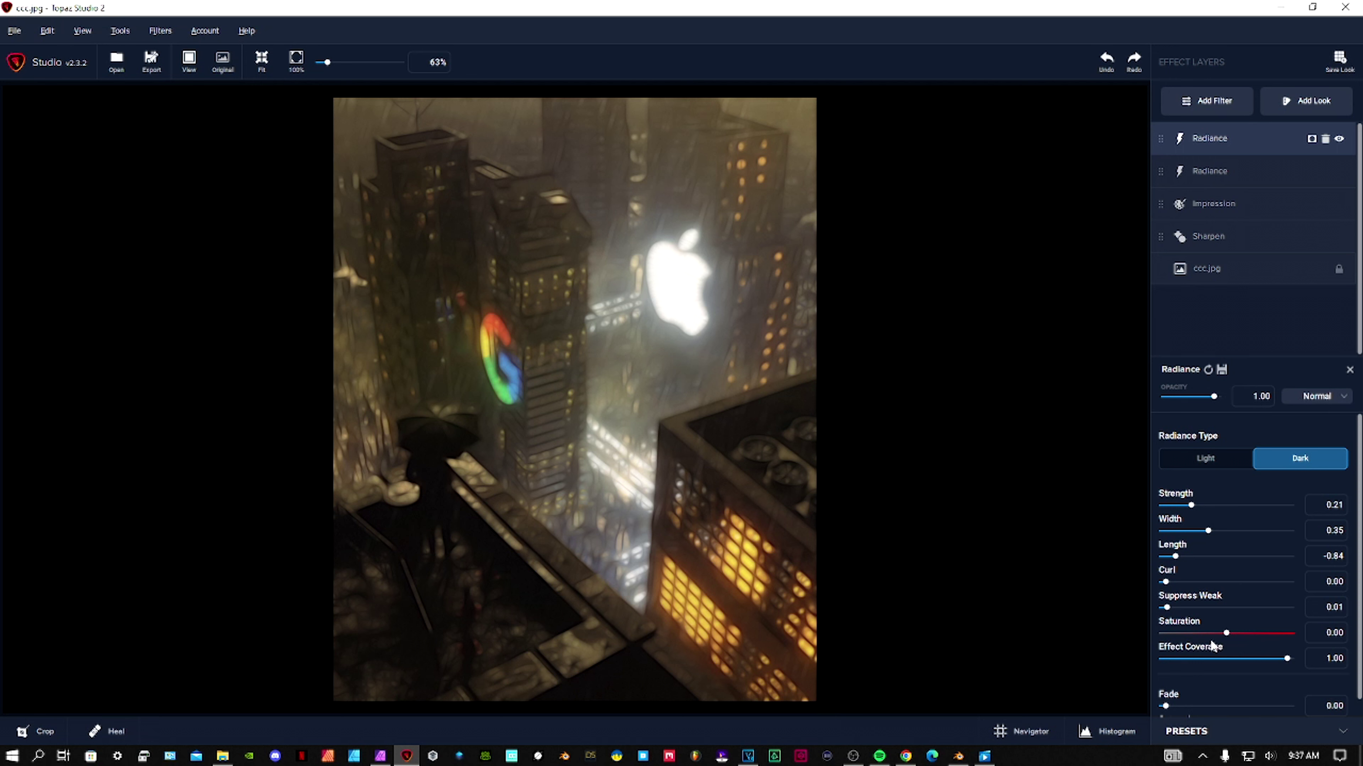
Set the Dark Radiance effect's saturation to 0.39, the general saturation below Fade to 0.27, and the filter's opacity to 0.06
drag(1228, 633, 1250, 633)
scroll(1239, 655, down, 1)
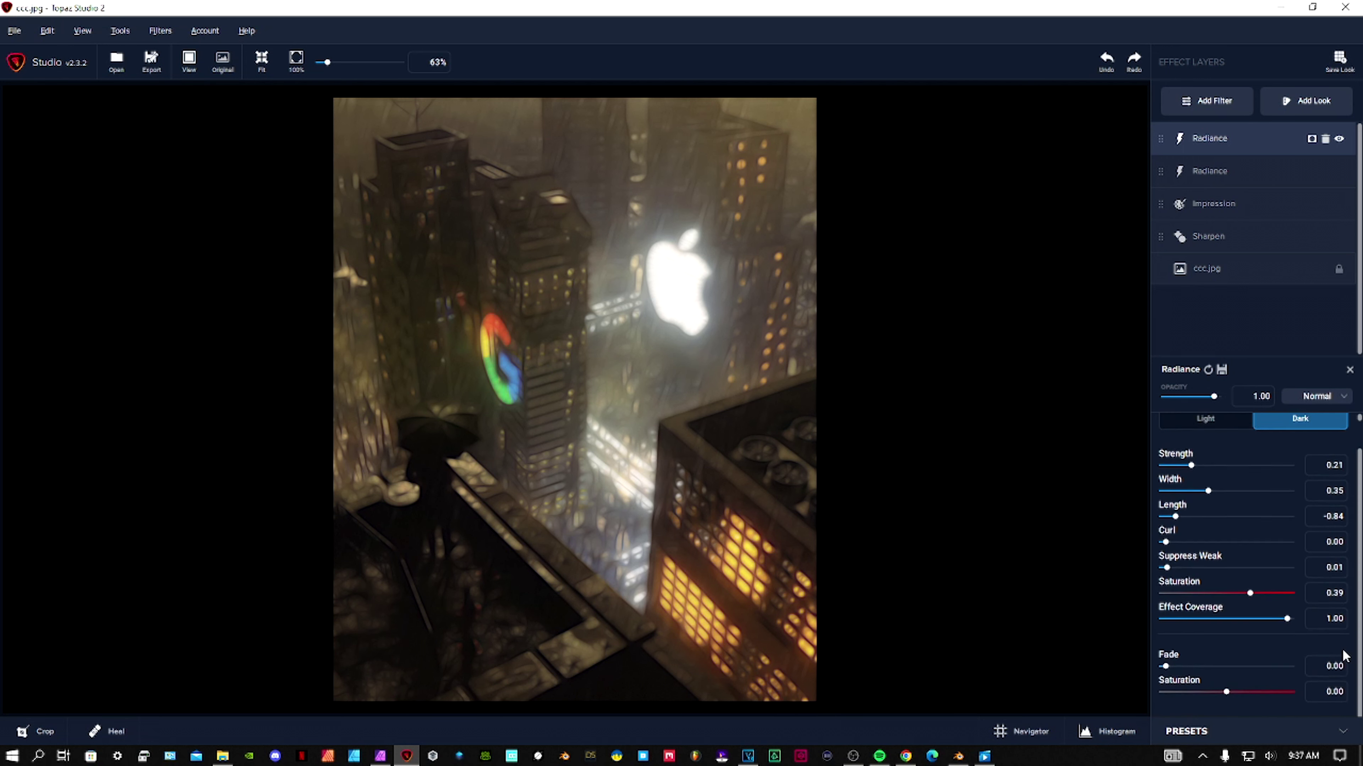
mouse_move(1237, 685)
mouse_down()
mouse_move(1256, 684)
mouse_move(1244, 685)
mouse_up()
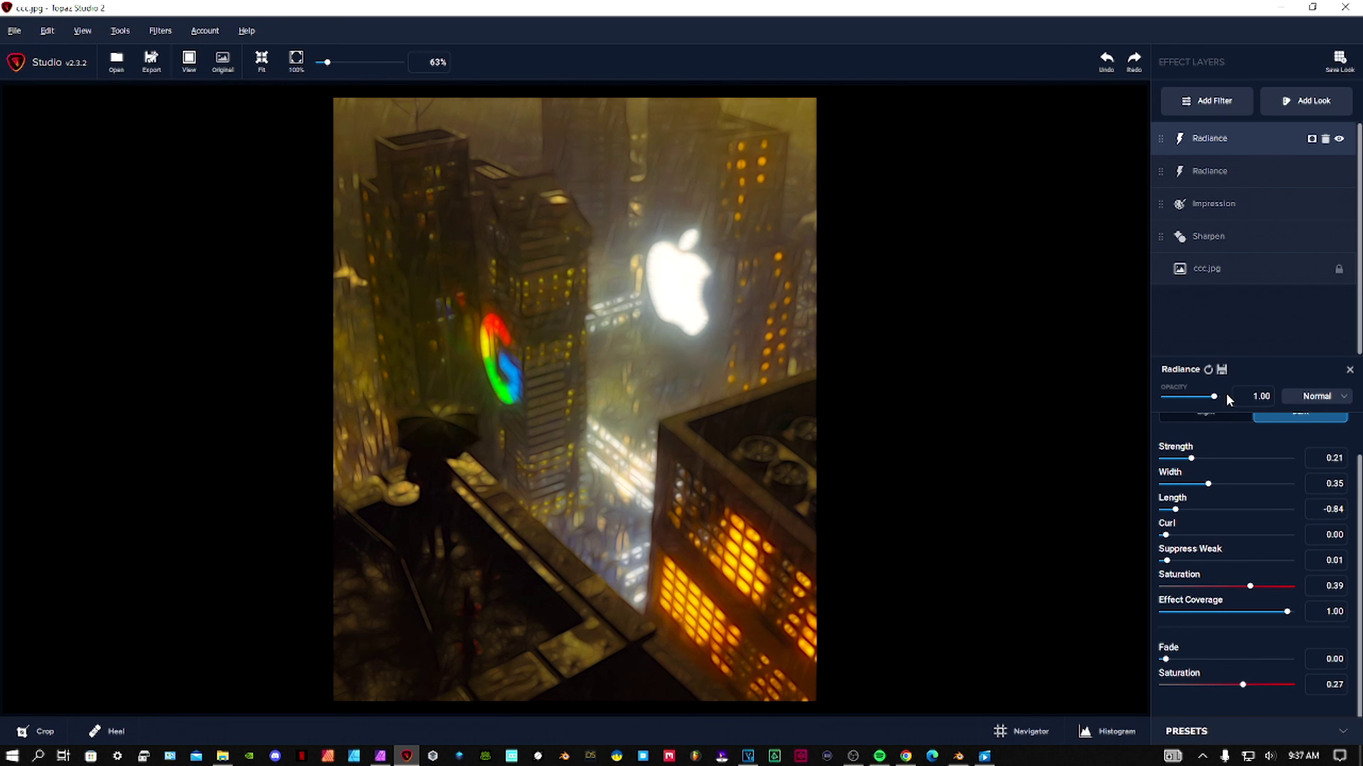
drag(1214, 396, 1172, 397)
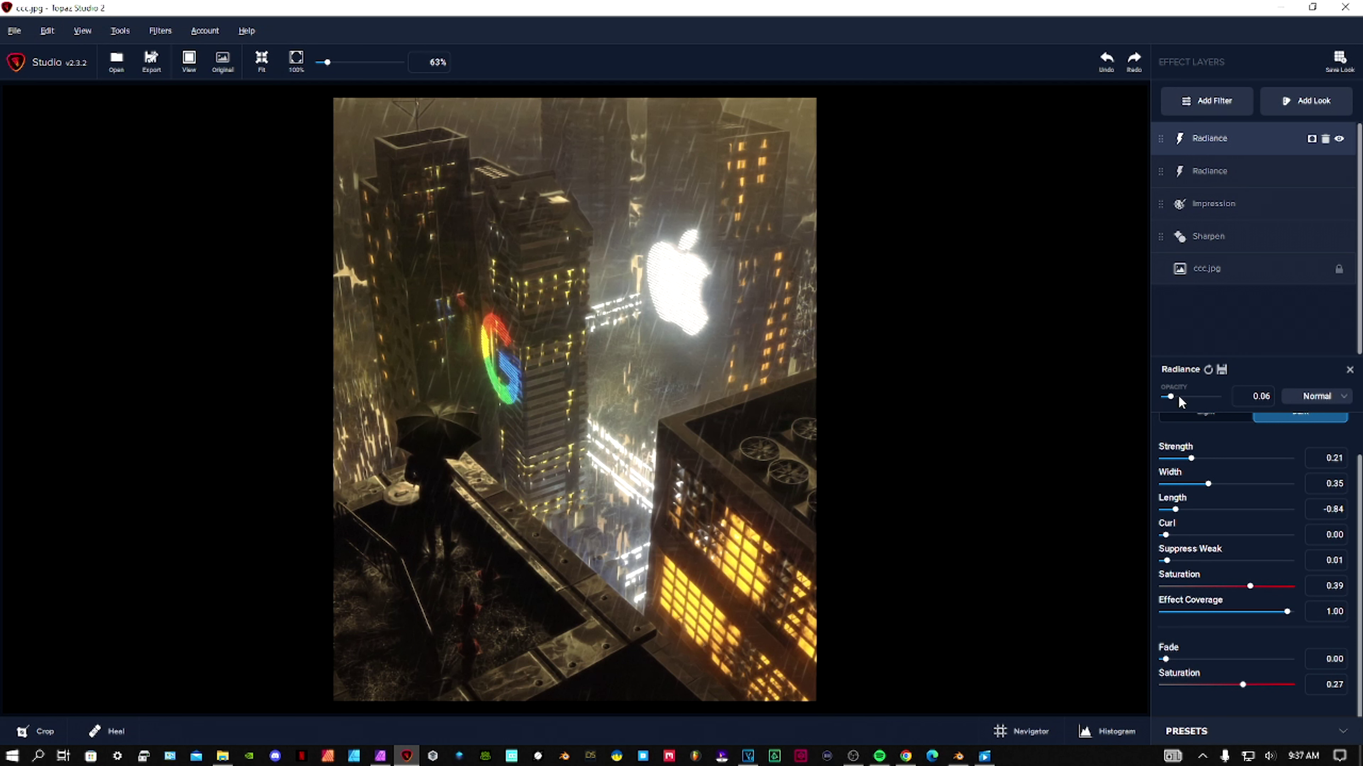
scroll(1179, 397, down, 1)
click(788, 462)
Add a Bloom filter with strength 0.05, threshold 0.05 and bloom size 0.07, and set its opacity to 0.15
click(1208, 103)
scroll(1217, 523, down, 3)
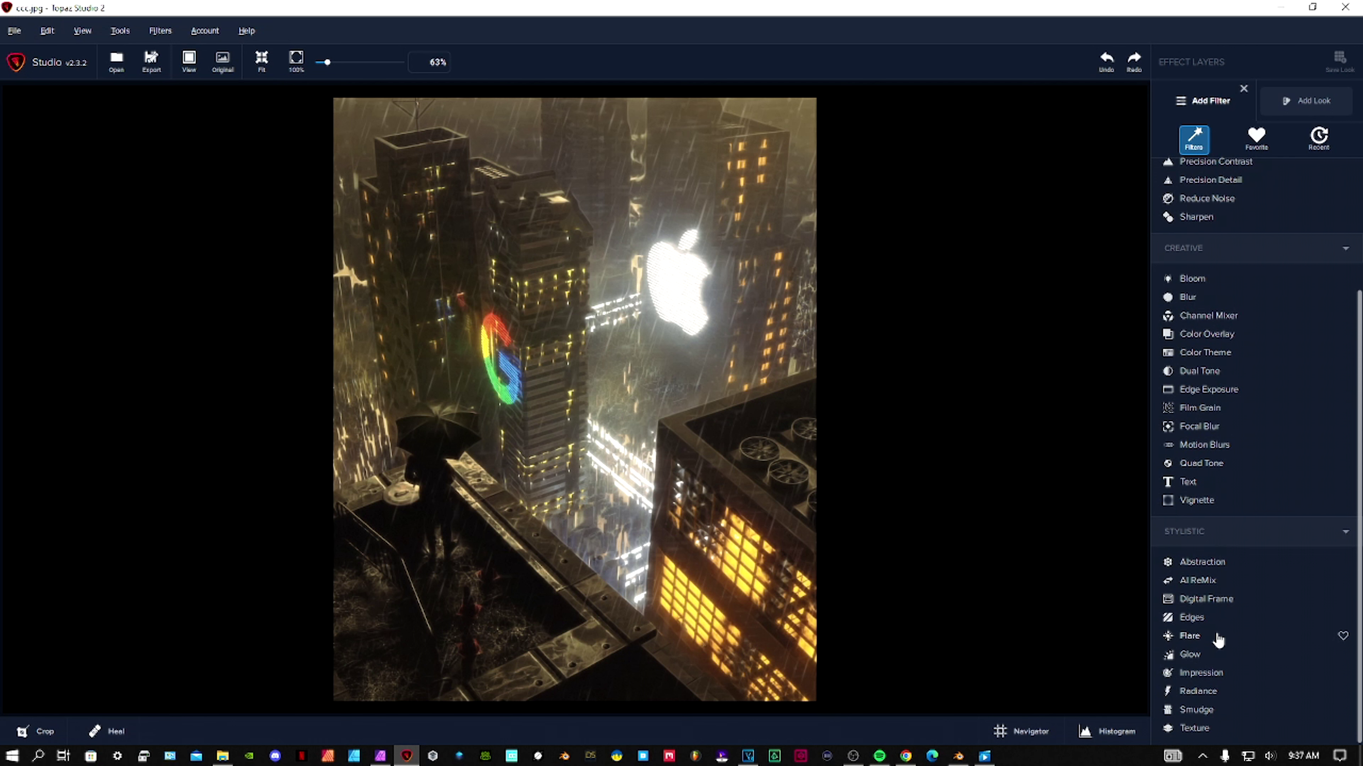
click(1202, 281)
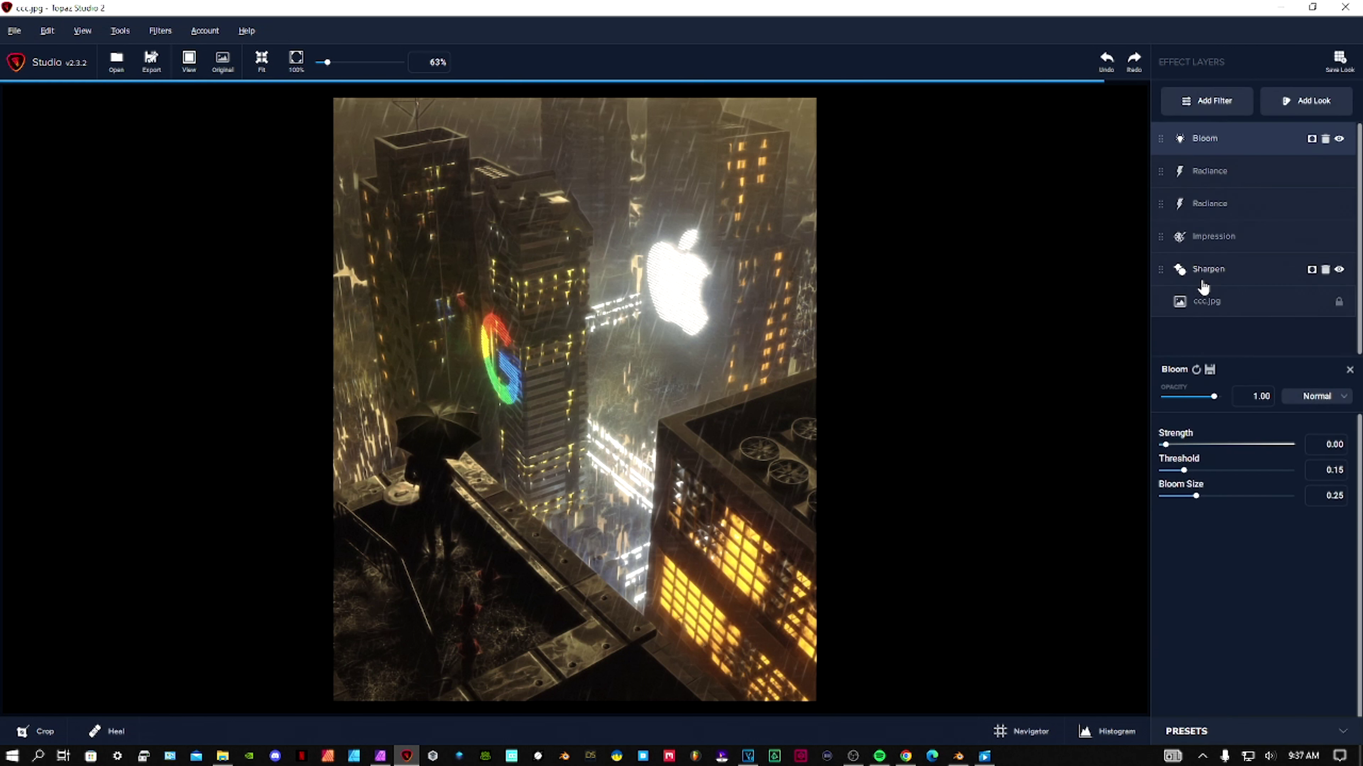
drag(1165, 445, 1174, 496)
drag(1212, 397, 1178, 401)
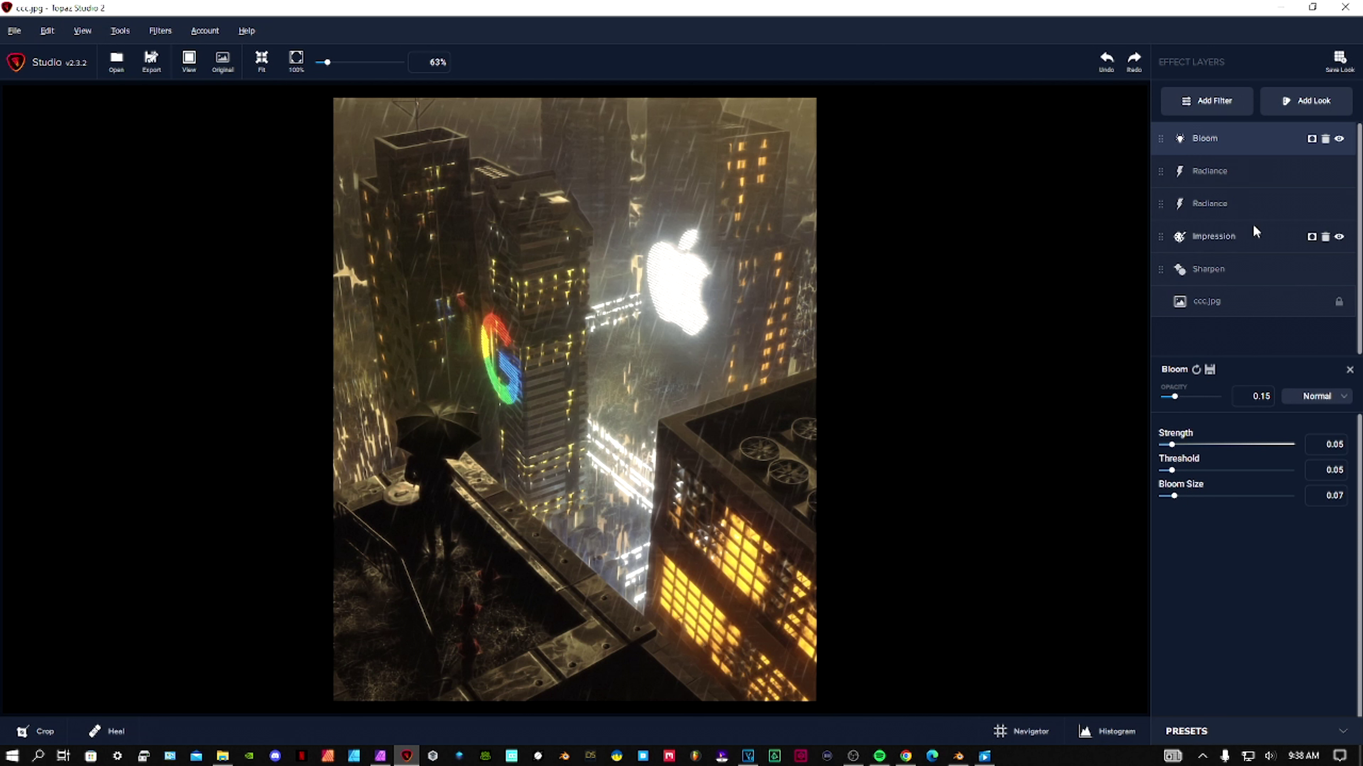
Add a Precision Contrast filter, raising its micro and low contrast and slightly lowering its medium contrast
click(1206, 103)
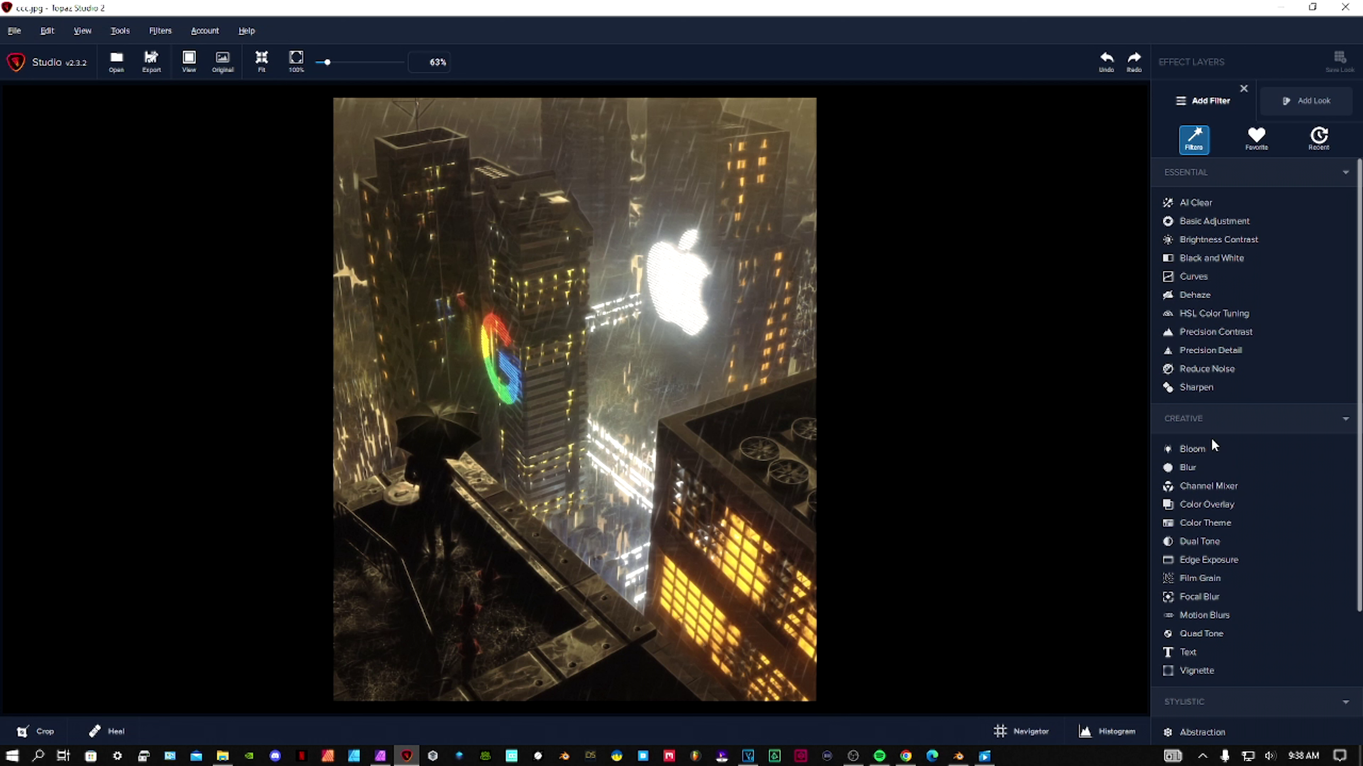
click(1228, 333)
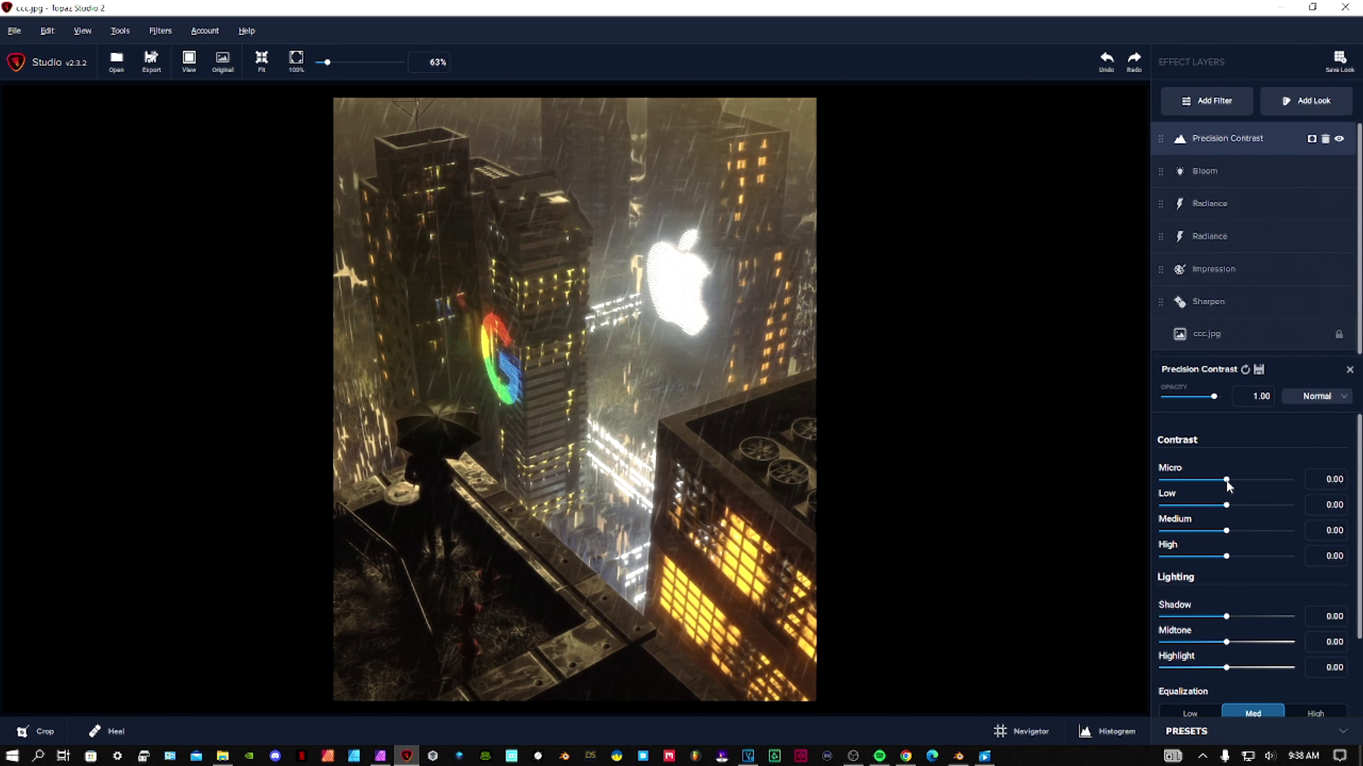
mouse_move(1225, 481)
mouse_down()
mouse_move(1258, 480)
mouse_move(1244, 480)
mouse_up()
mouse_move(1226, 505)
mouse_down()
mouse_move(1200, 505)
mouse_move(1254, 509)
mouse_move(1236, 515)
mouse_up()
drag(1225, 531, 1211, 534)
Set Precision Contrast's shadow and midtone to -0.01, equalization to High, vibrance to -0.38 and saturation to 0.37
scroll(1213, 530, down, 2)
scroll(1274, 601, down, 2)
click(1315, 621)
scroll(1324, 632, down, 1)
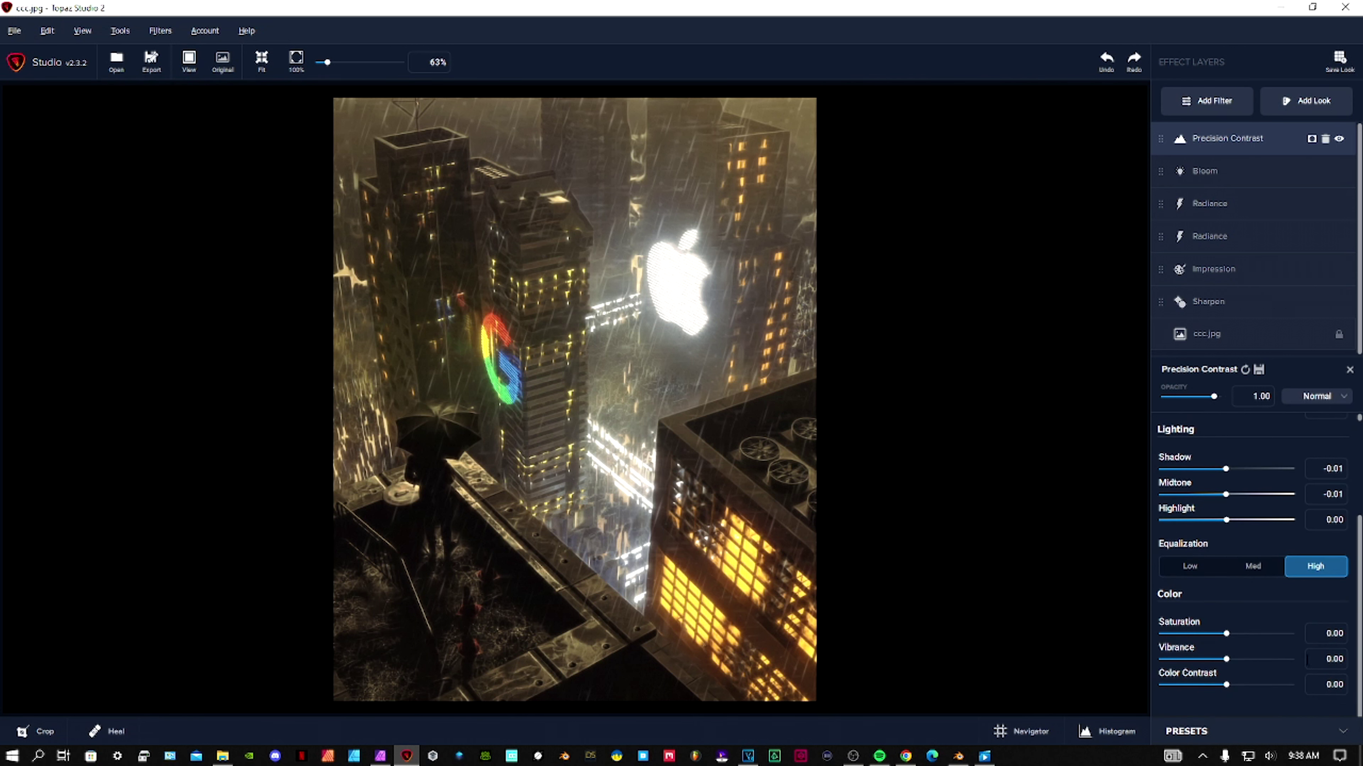
drag(1226, 659, 1249, 635)
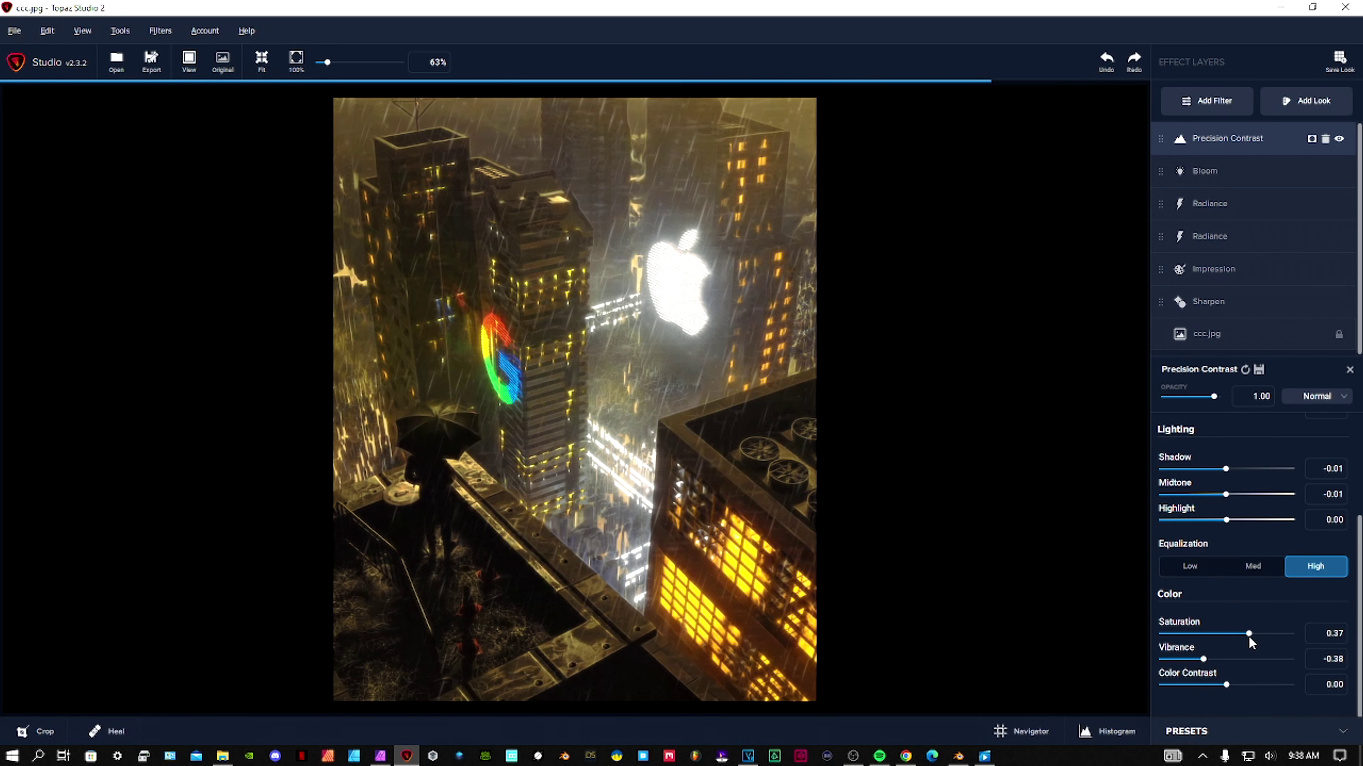